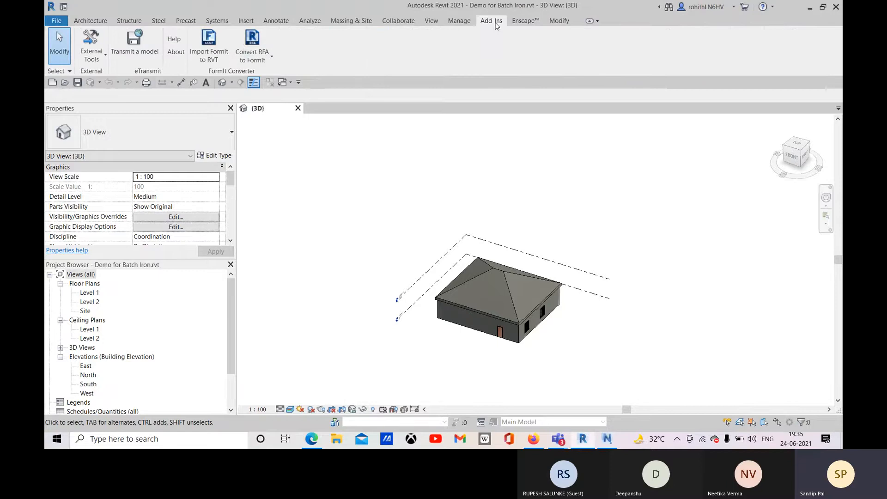
- Export the 3D view as Demo for Batch Iron.nwc in the Revit folder, accepting the Navisworks export settings
left_click(92, 51)
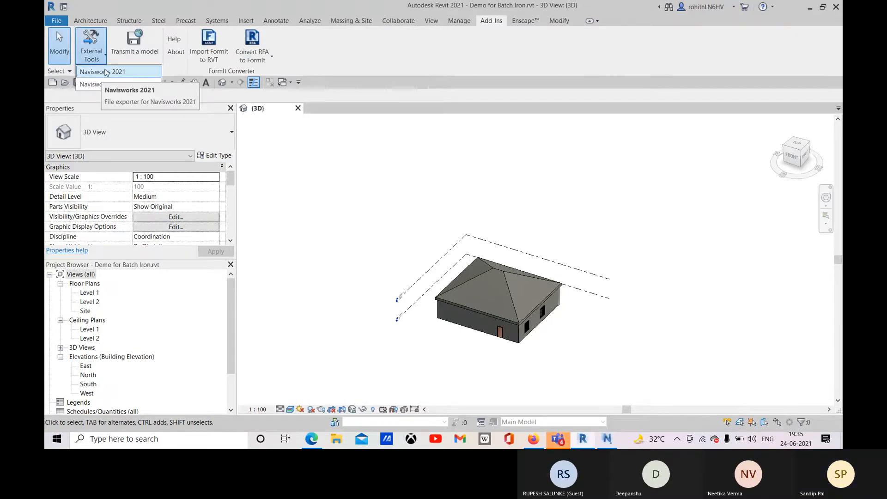
left_click(106, 72)
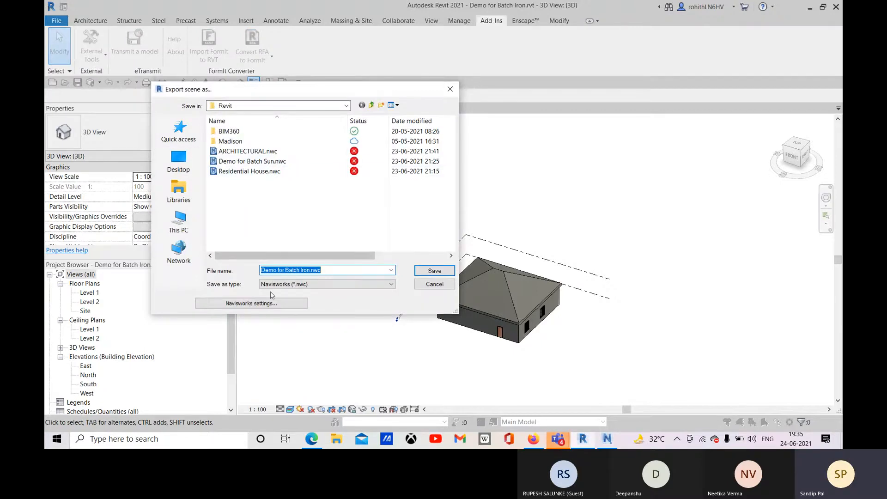
left_click(257, 305)
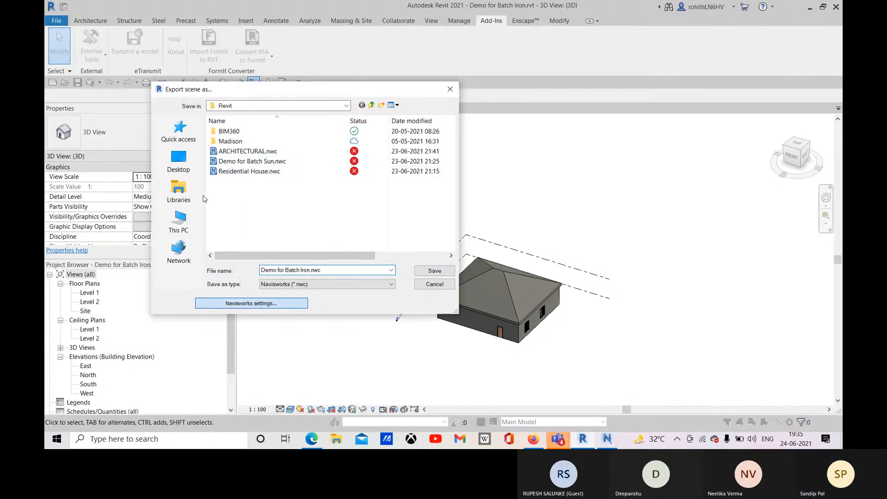
scroll(272, 180, "down", 2)
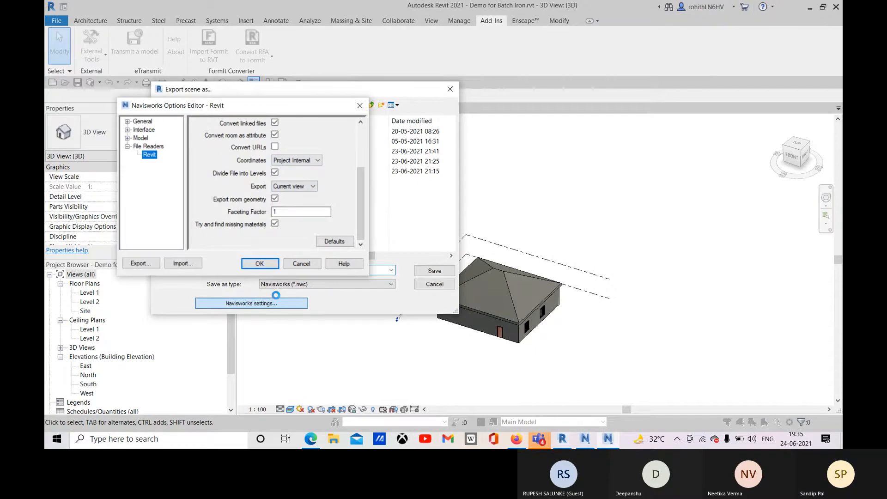
left_click(267, 264)
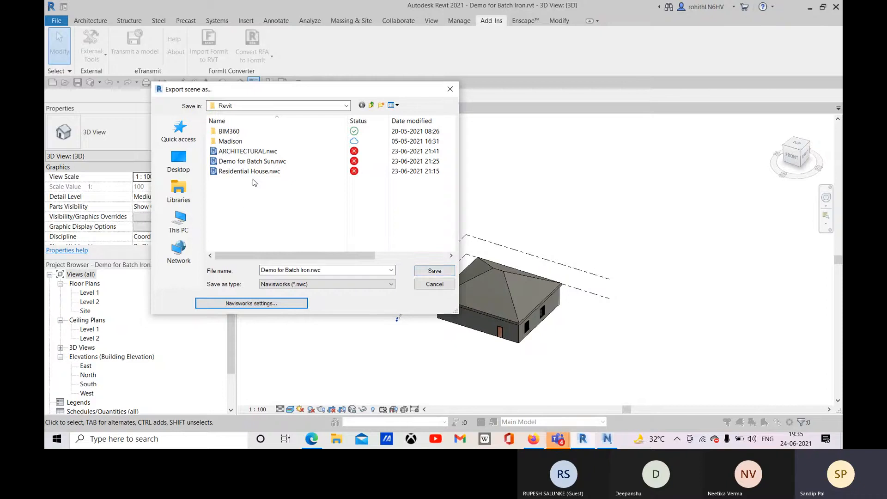
left_click(433, 271)
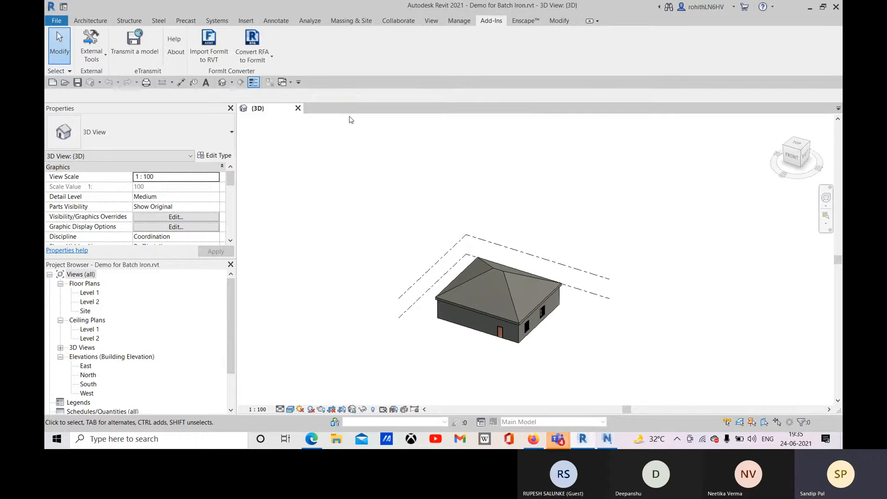
- Switch to Navisworks Manage and open Demo for Batch Iron.rvt from the Revit folder
left_click(607, 438)
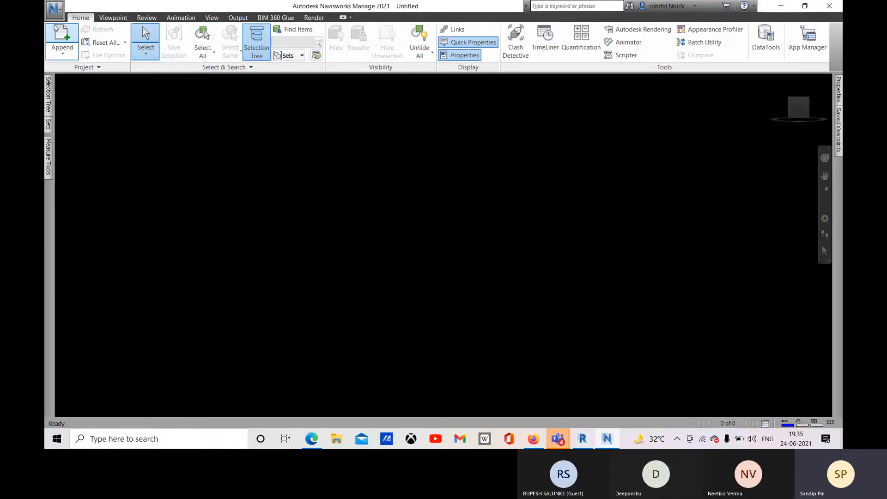
left_click(54, 9)
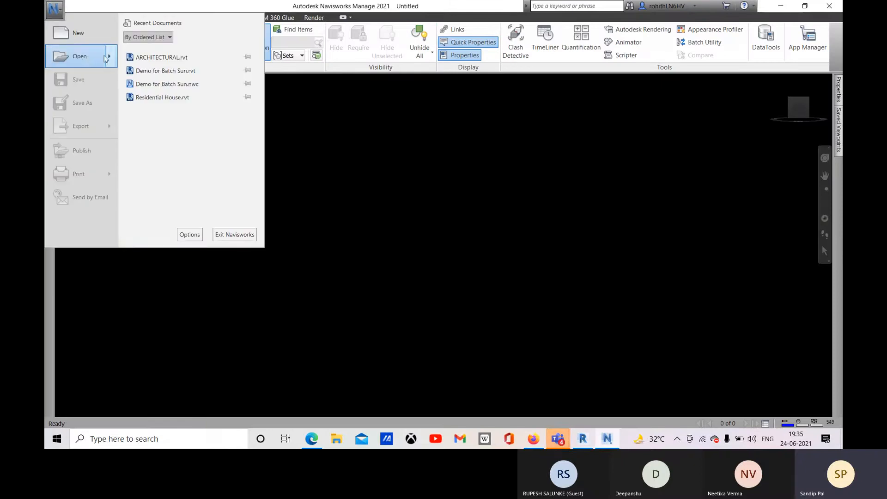
mouse_move(80, 56)
left_click(165, 63)
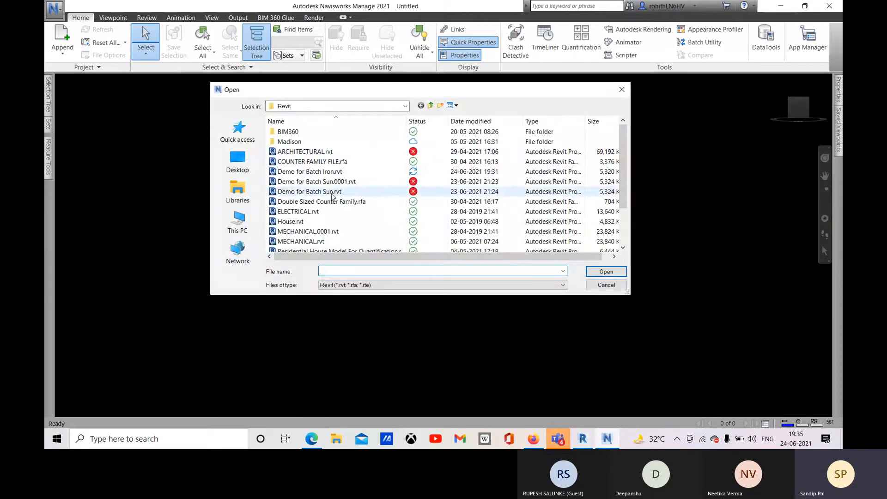
scroll(286, 240, "down", 2)
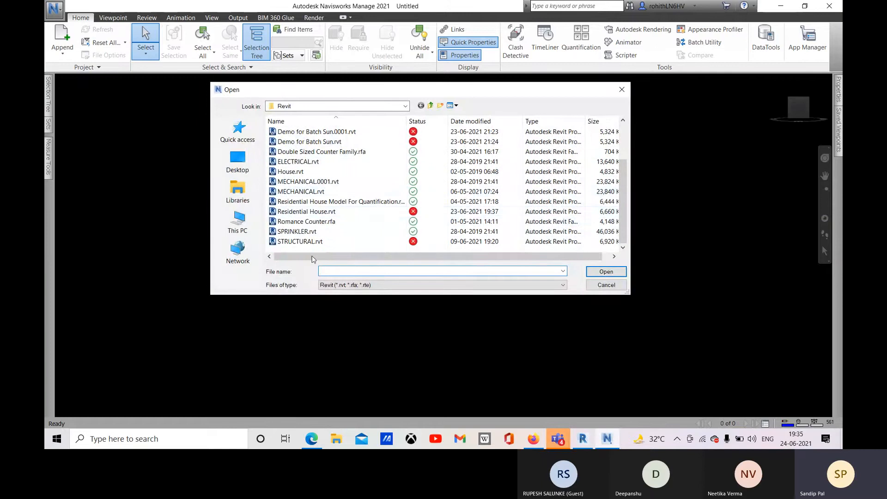
scroll(299, 224, "up", 1)
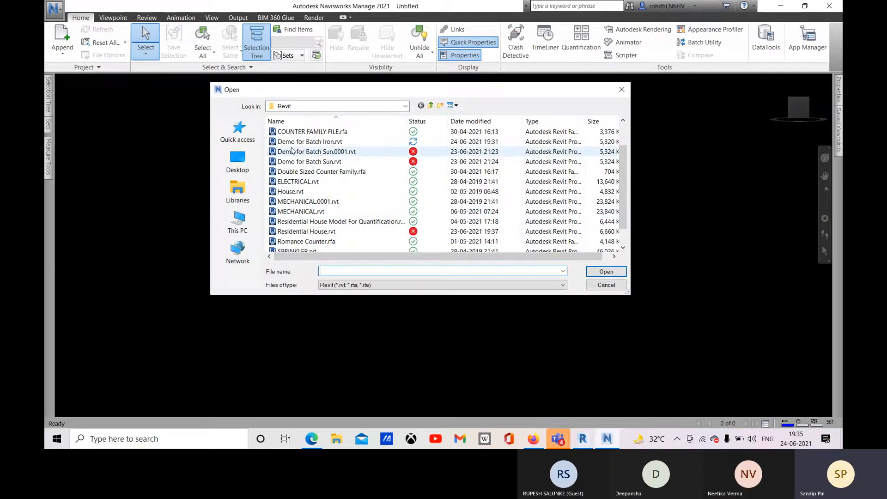
left_click(309, 142)
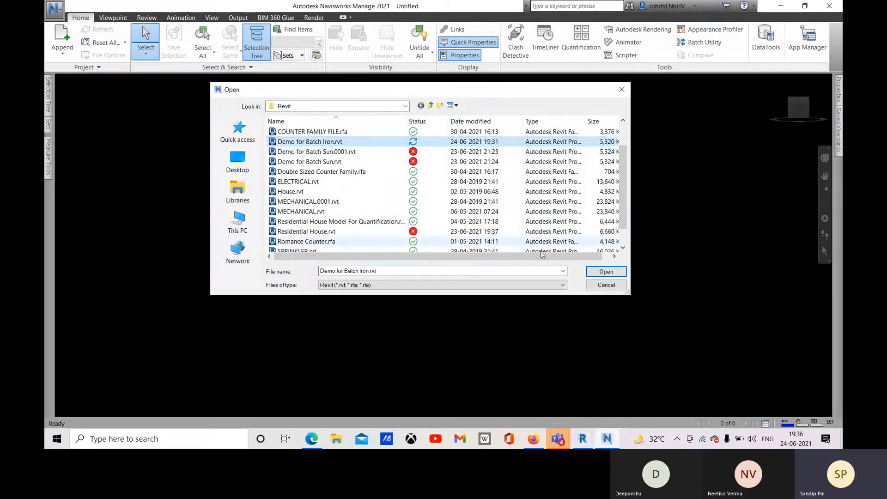
left_click(597, 272)
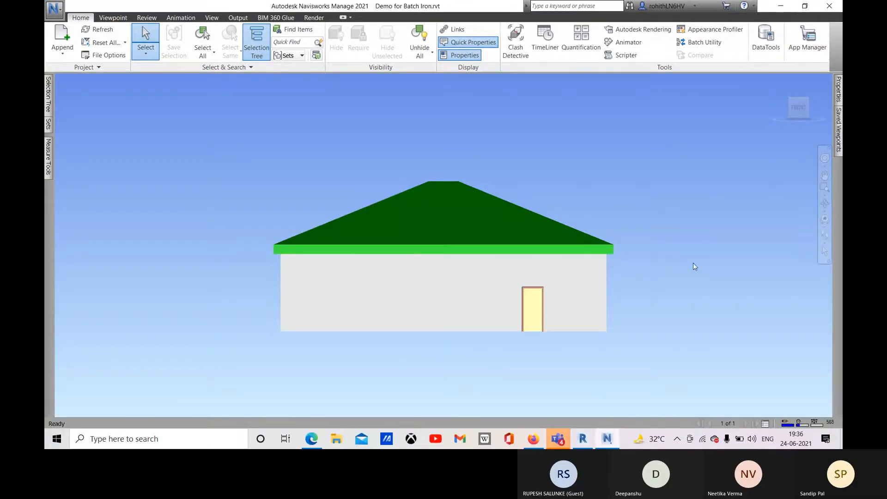
mouse_move(580, 289)
middle_mouse_down()
mouse_move(630, 248)
mouse_move(655, 246)
mouse_move(542, 253)
mouse_move(503, 297)
middle_mouse_up()
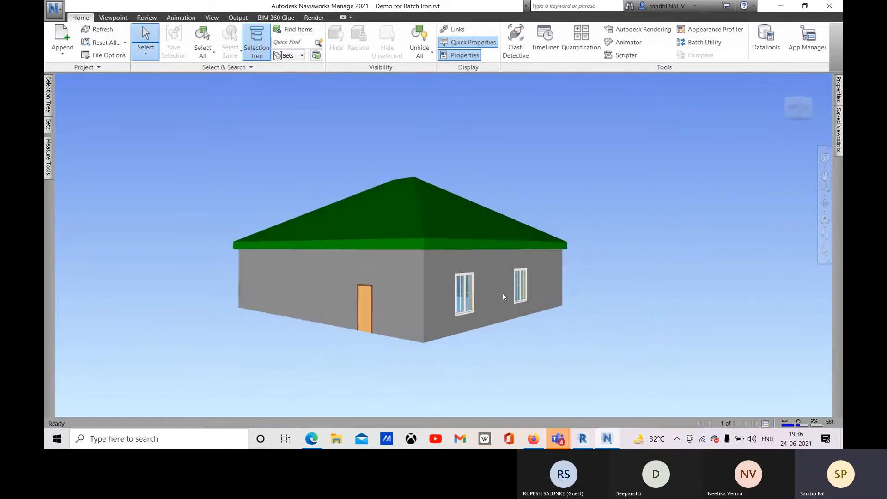
- Switch back to Revit, move the front wall's door close to the wall's far left end, and save the project
left_click(581, 441)
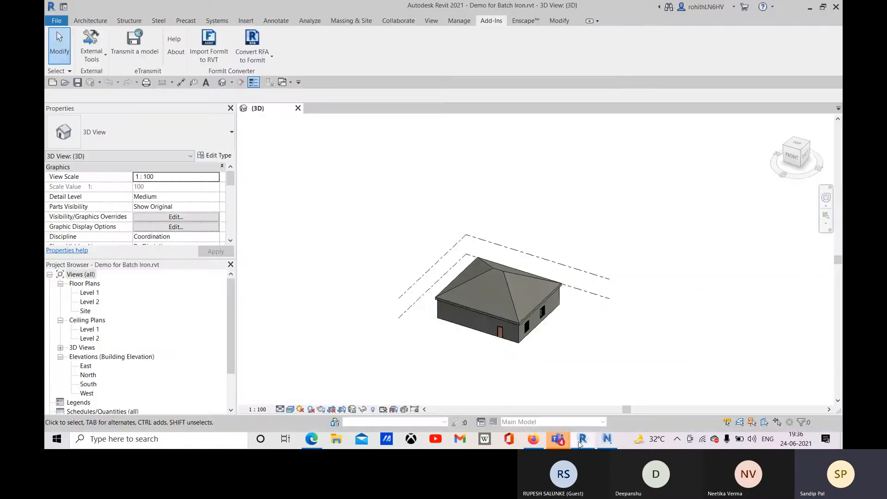
scroll(522, 323, "up", 5)
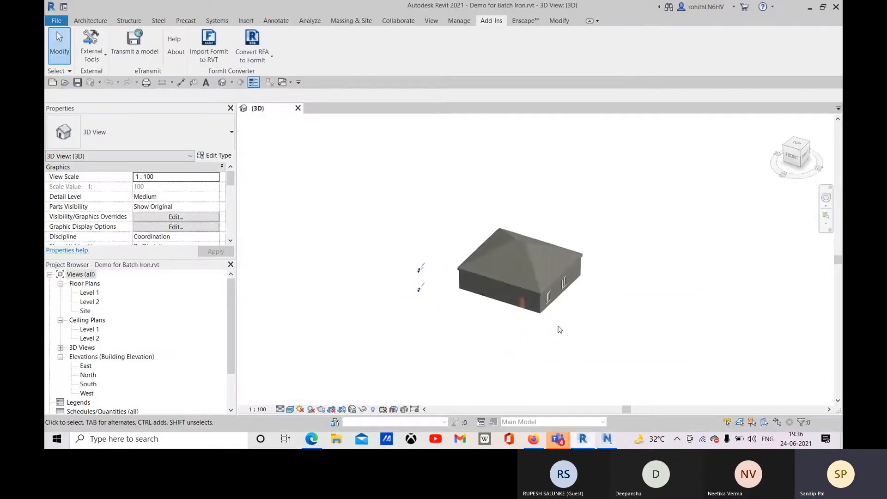
left_click(522, 301)
key("Escape")
scroll(524, 303, "up", 3)
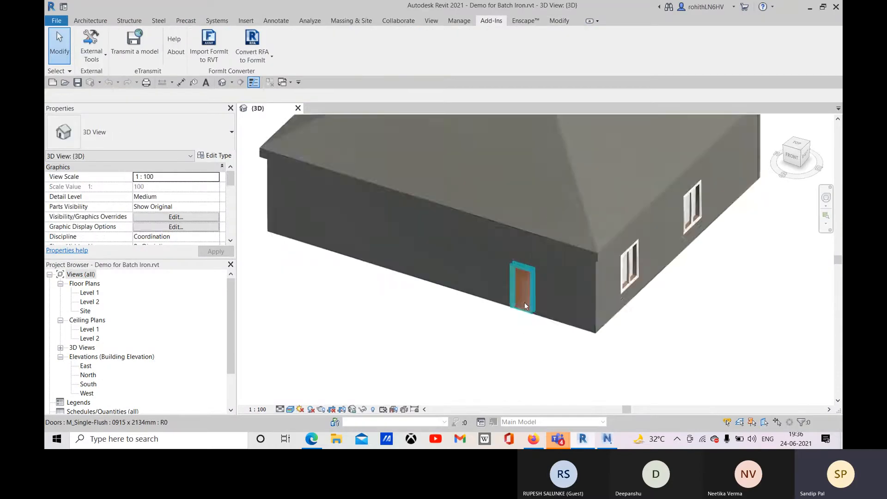
left_click_drag(524, 302, 315, 249)
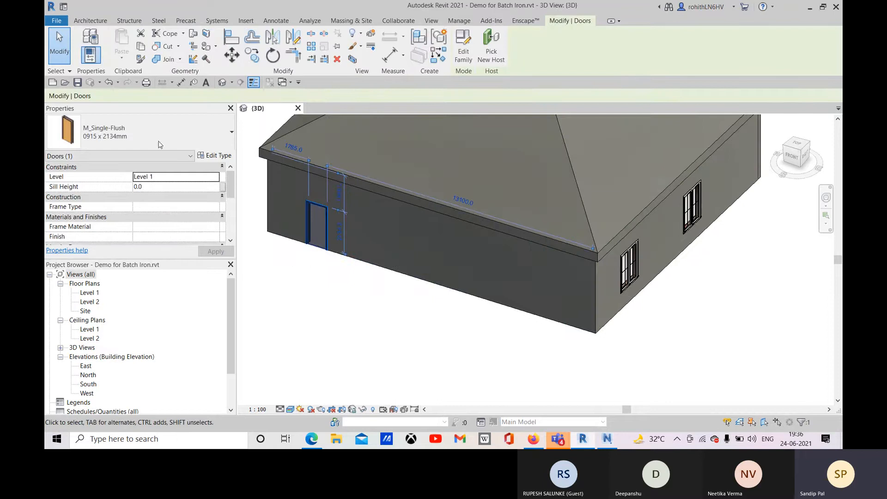
left_click(77, 82)
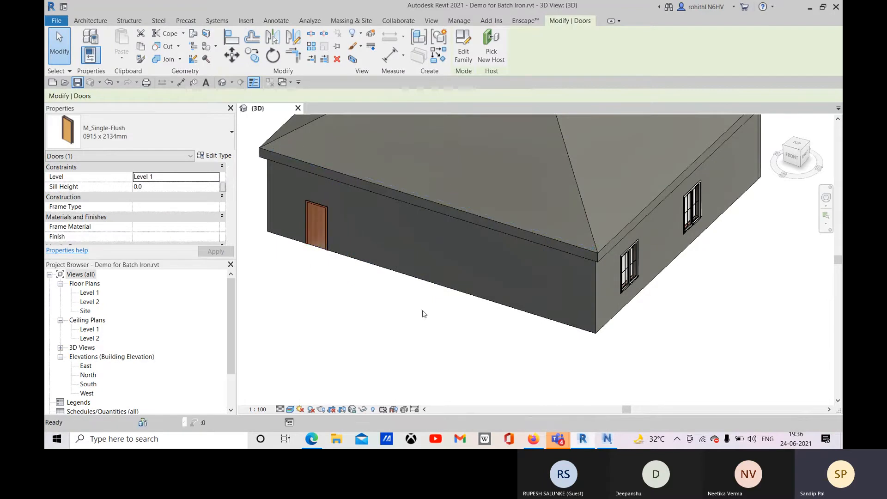
- Return to Navisworks, refresh the house model to load the Revit change, and inspect the updated house
left_click(606, 440)
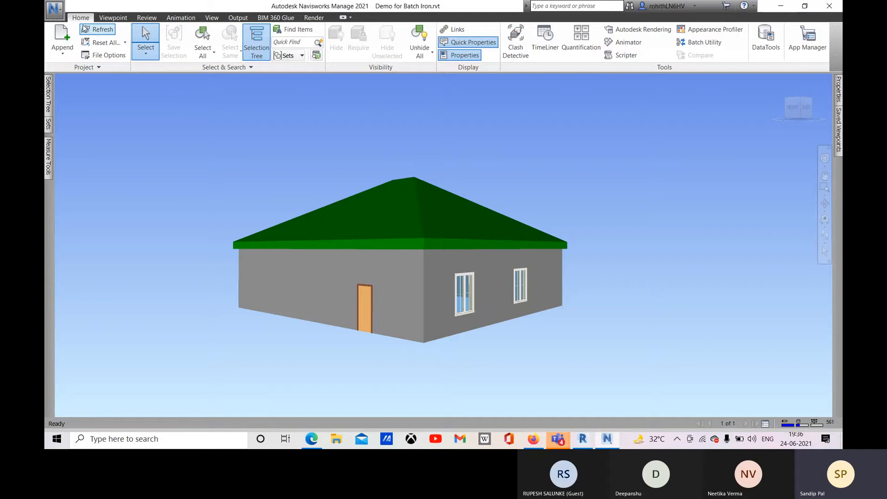
left_click(96, 30)
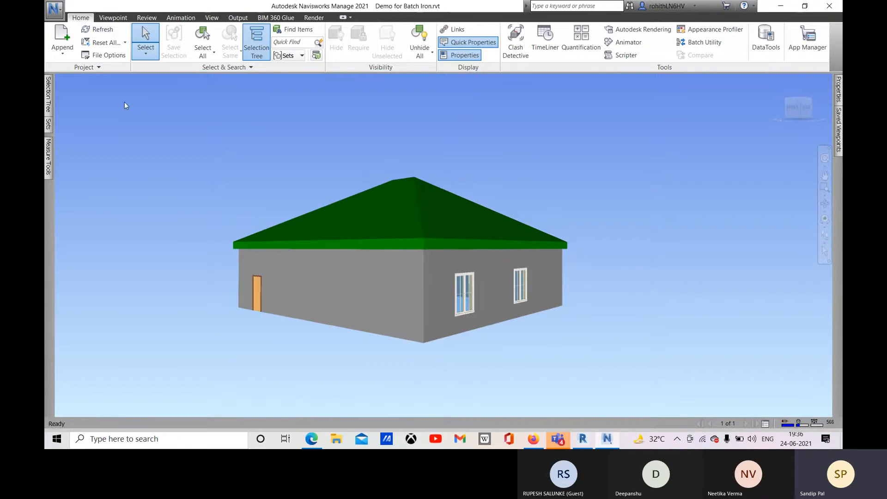
middle_click_drag(288, 240, 181, 247, "shift")
middle_click_drag(345, 242, 536, 239, "shift")
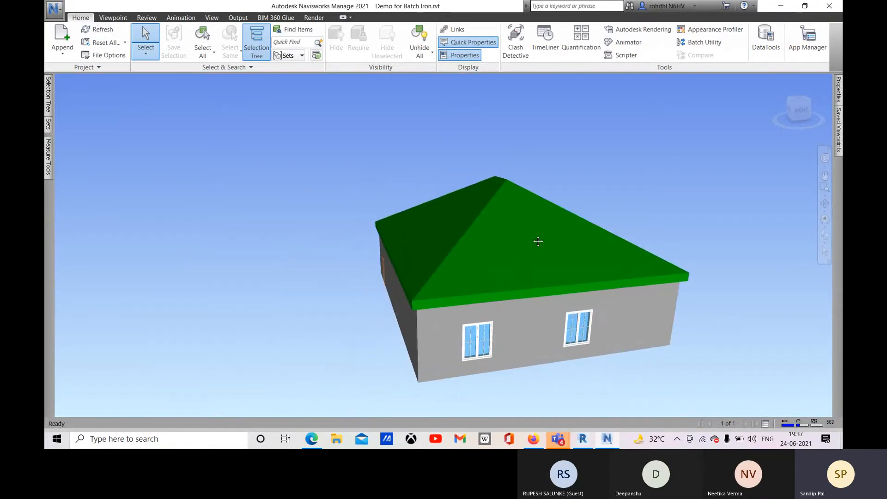
mouse_move(596, 249)
- Open NavisworksEssential.nwd from the Navisworks folder, with the file type set to All Navisworks Files
left_click(54, 9)
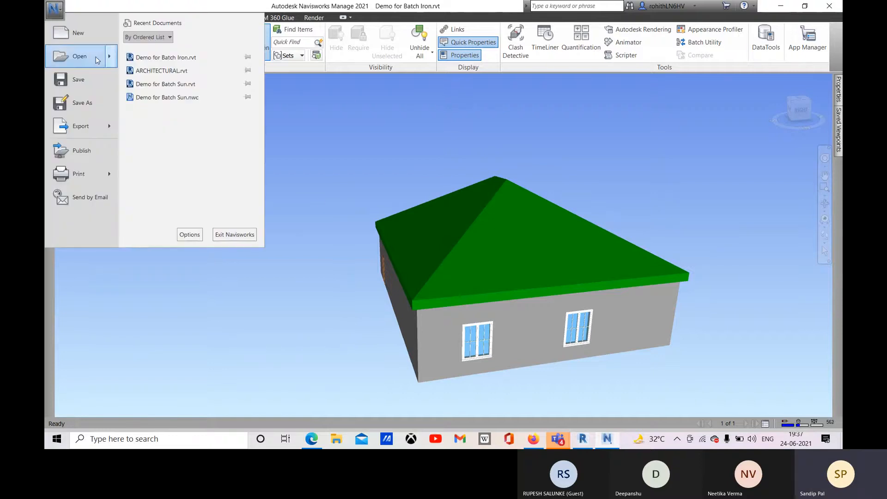
mouse_move(114, 59)
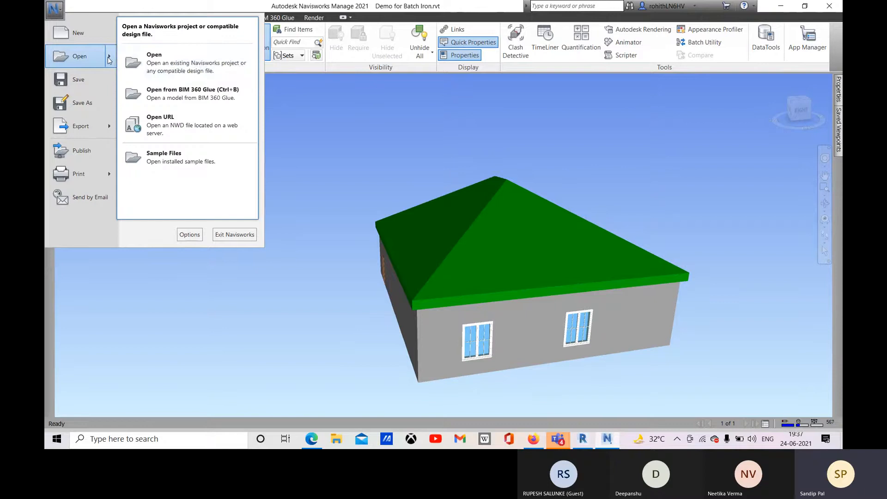
left_click(166, 71)
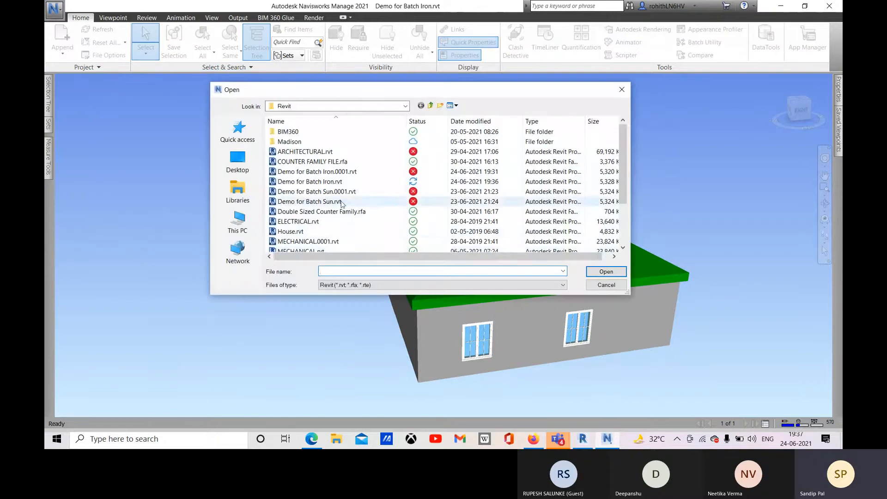
scroll(341, 203, "down", 2)
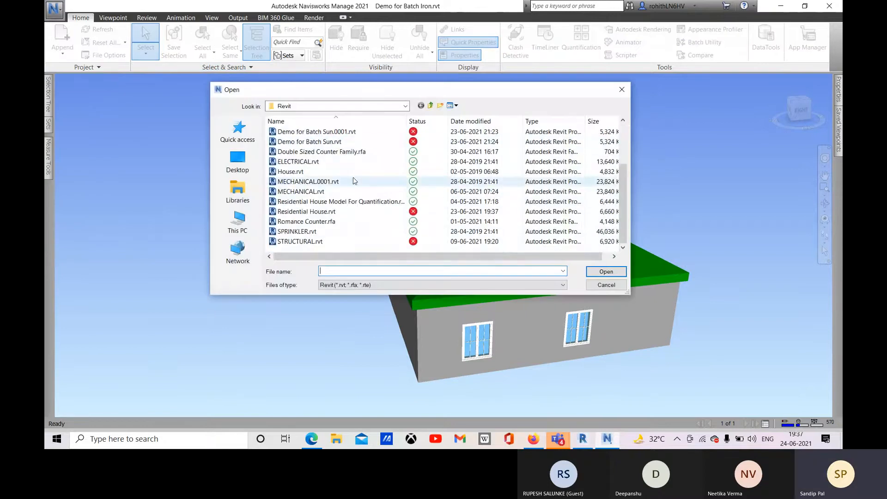
left_click(399, 107)
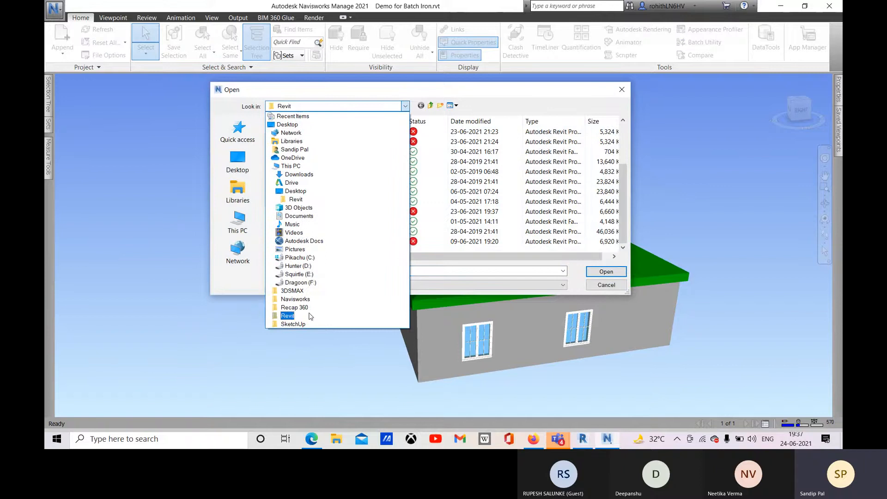
left_click(296, 299)
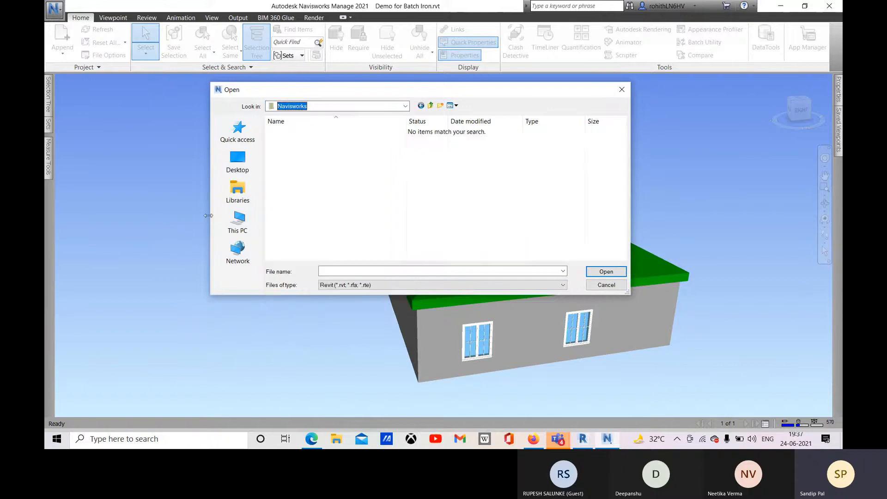
left_click(393, 284)
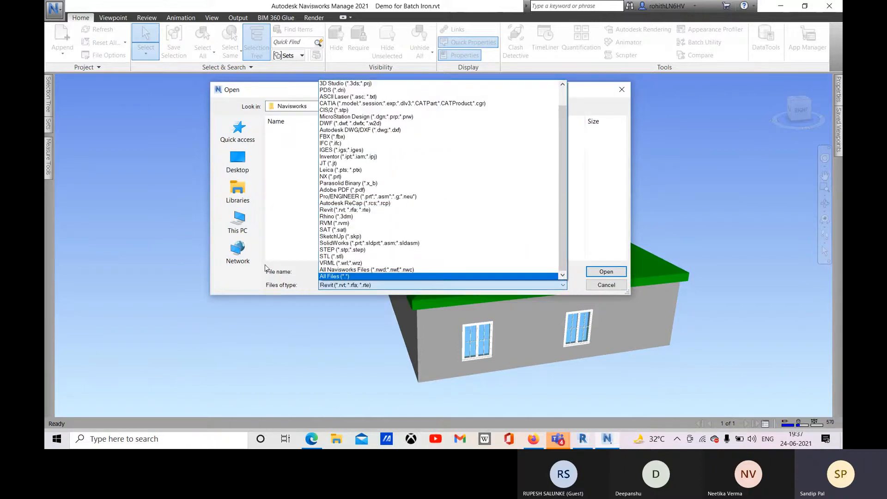
left_click(344, 269)
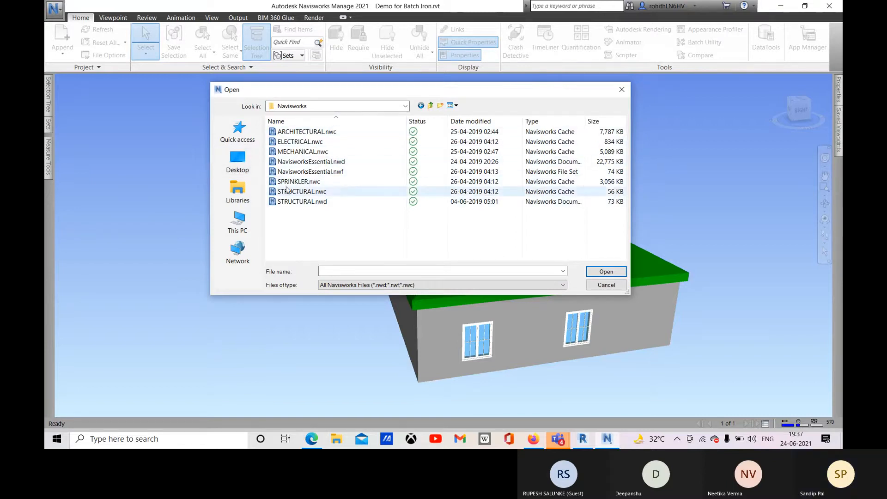
left_click(352, 166)
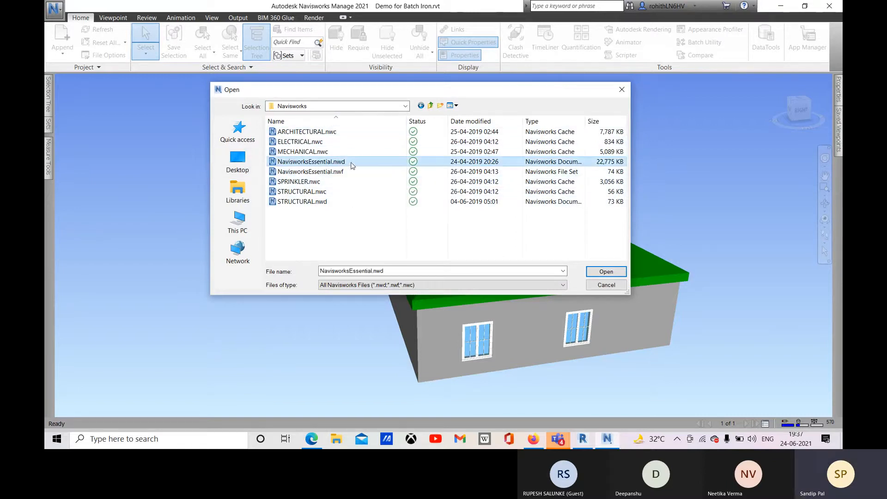
left_click(618, 272)
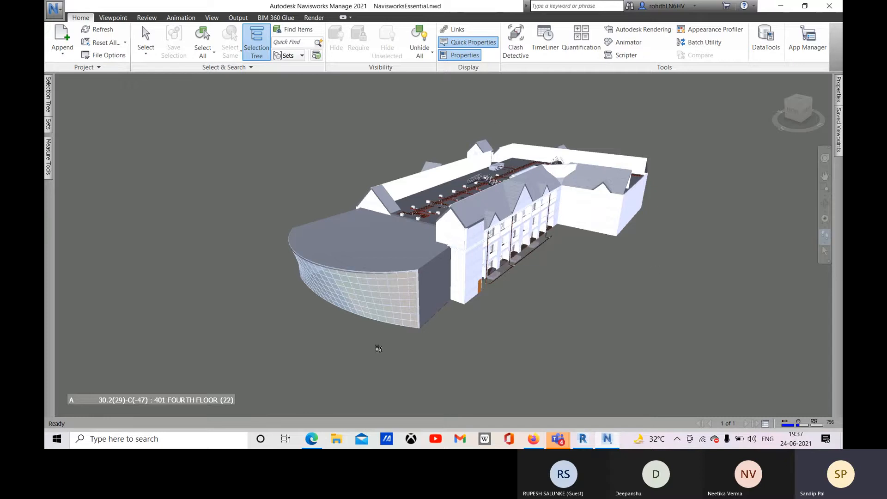
- Activate the Select tool and examine the building's balcony facade and wooden entrance door up close
middle_click_drag(471, 277, 373, 237)
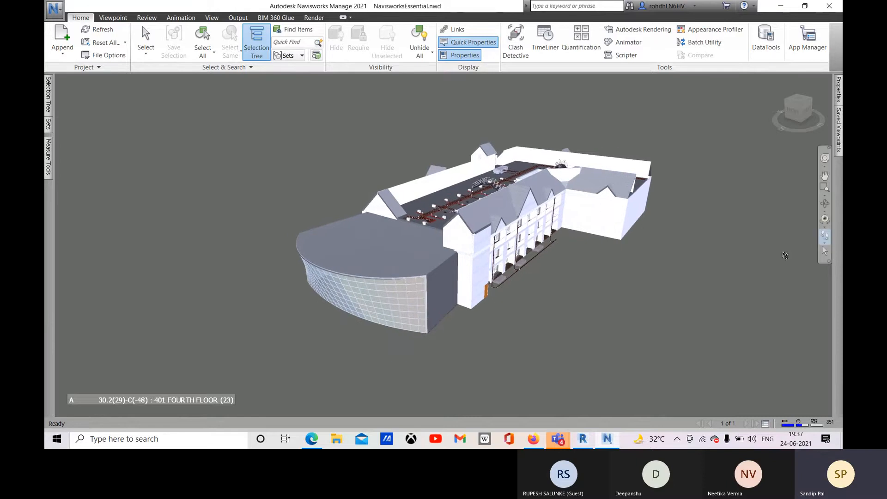
left_click(824, 251)
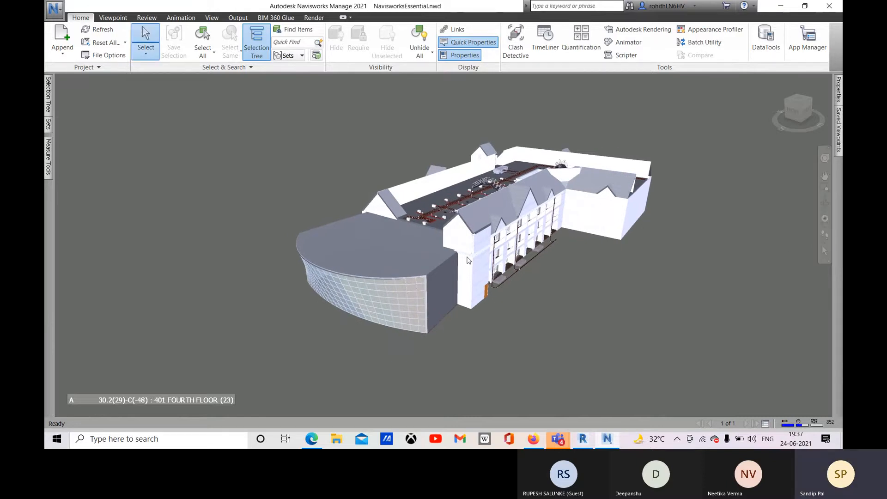
middle_click_drag(549, 299, 408, 251)
scroll(328, 227, "up", 6)
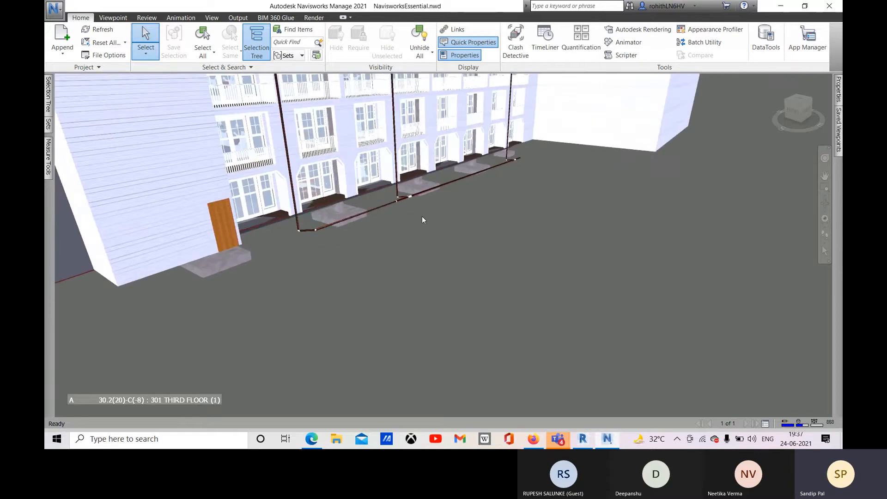
- Examine the whole building from outside at several angles and look at the options for appending files
middle_click_drag(415, 217, 388, 214, "shift")
scroll(359, 229, "down", 10)
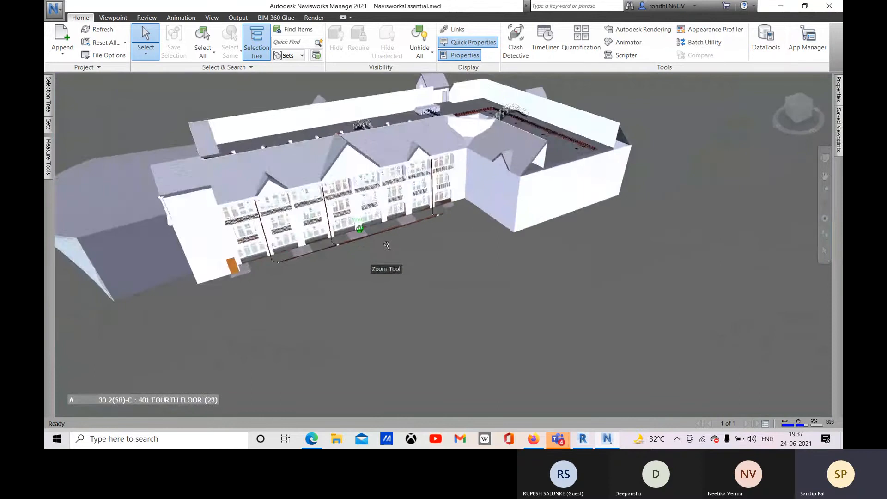
middle_click_drag(386, 246, 499, 290, "shift")
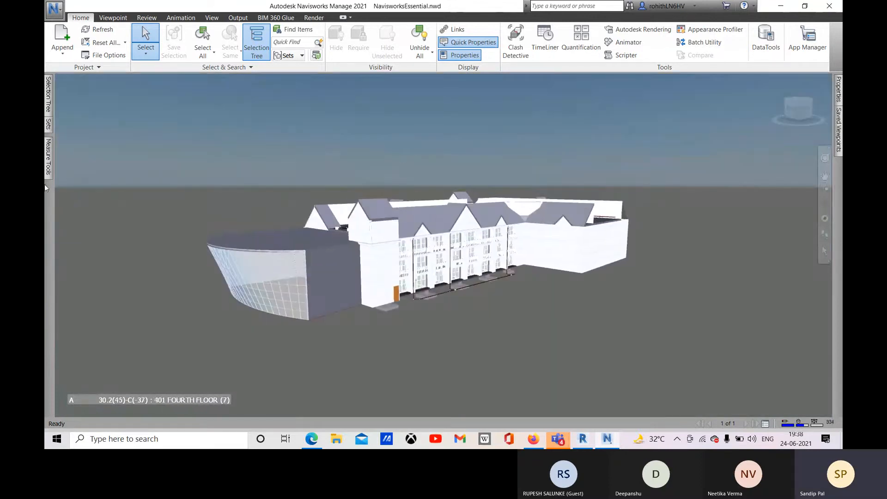
left_click(72, 57)
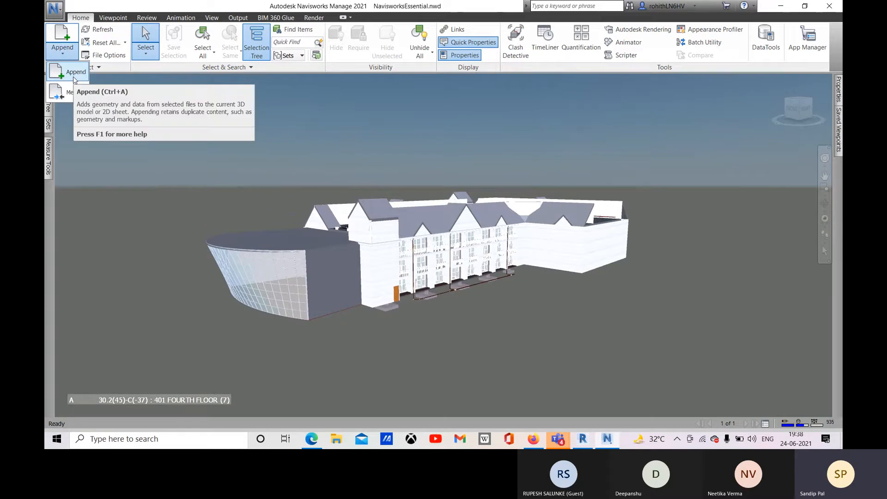
left_click(225, 146)
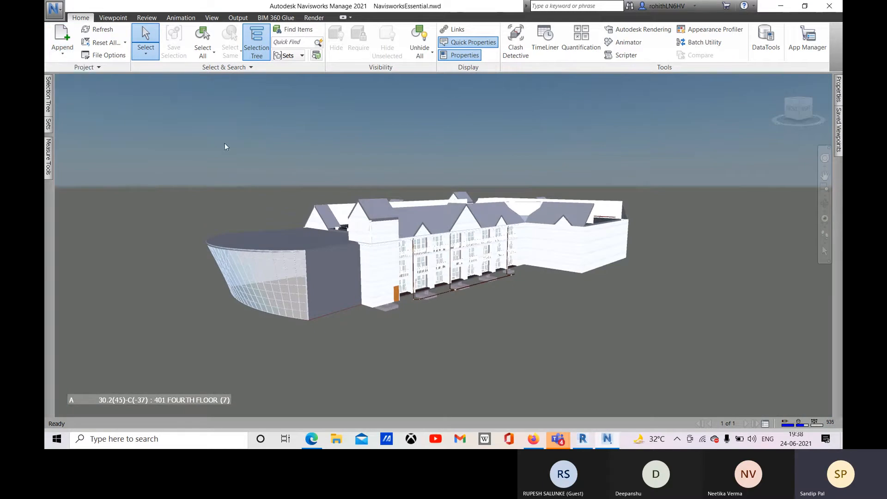
middle_click_drag(445, 175, 427, 198, "shift")
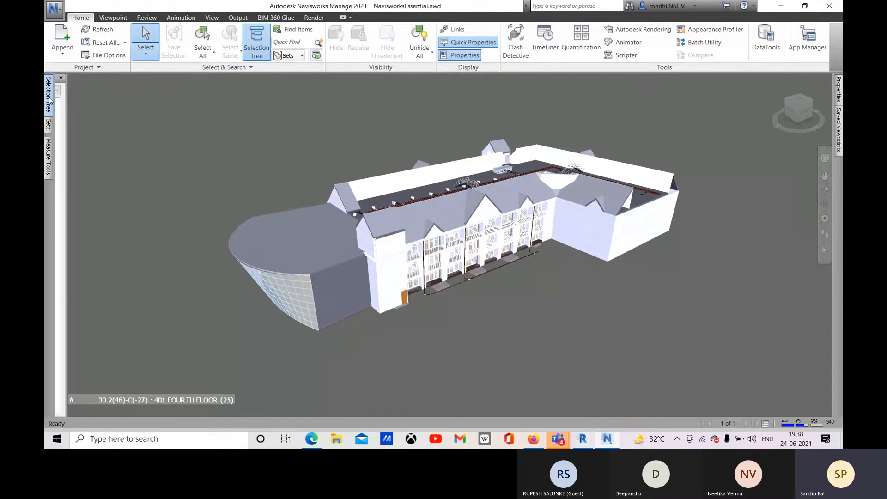
- Expand NavisworksEssential.nwd and ARCHITECTURAL.nwc in the Selection Tree, and highlight the architectural file, first, second and third floors one after another
mouse_move(51, 101)
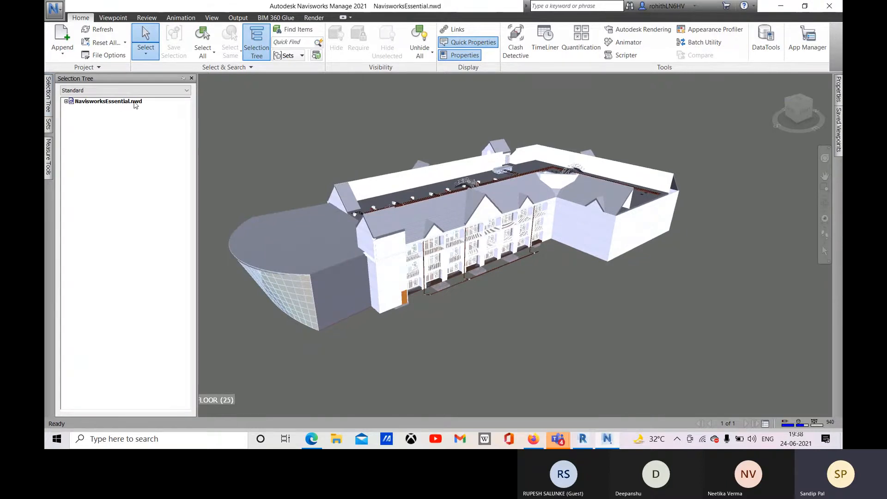
left_click(66, 101)
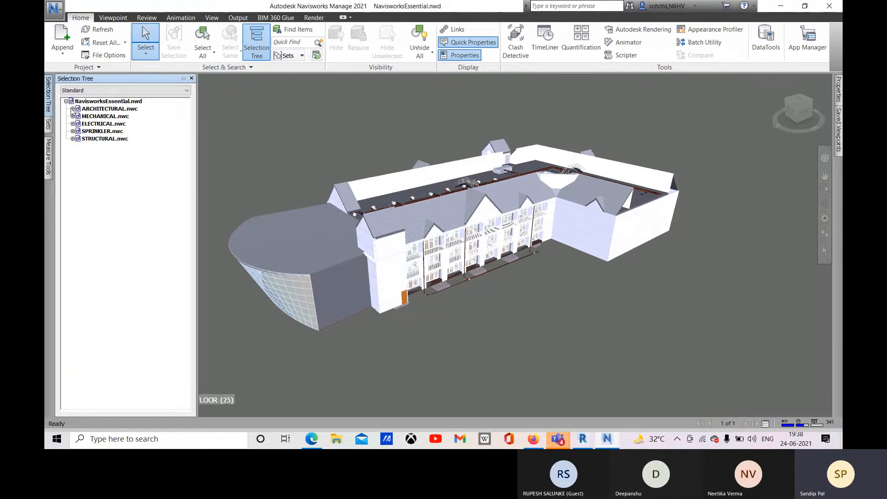
left_click(72, 108)
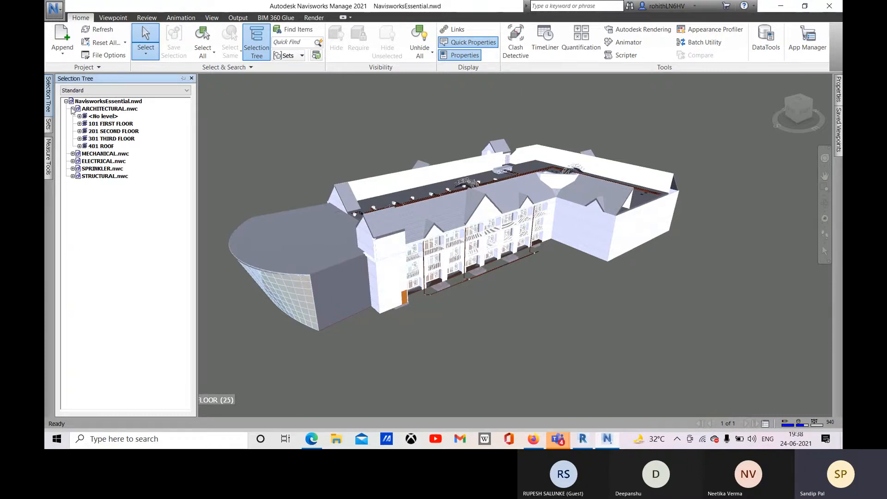
left_click(133, 110)
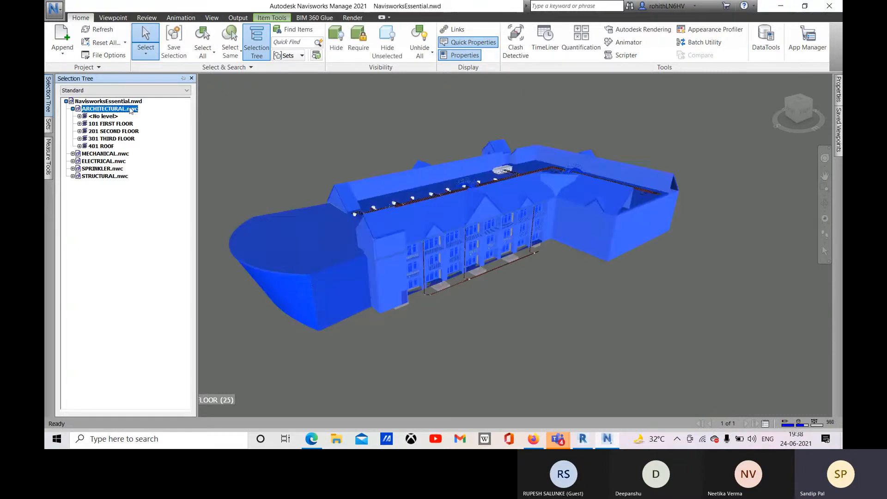
left_click(109, 123)
left_click(107, 131)
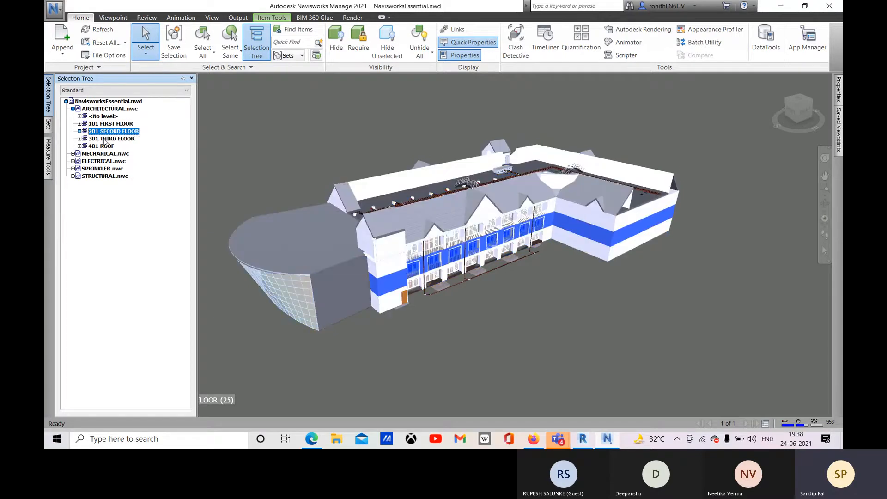
left_click(99, 138)
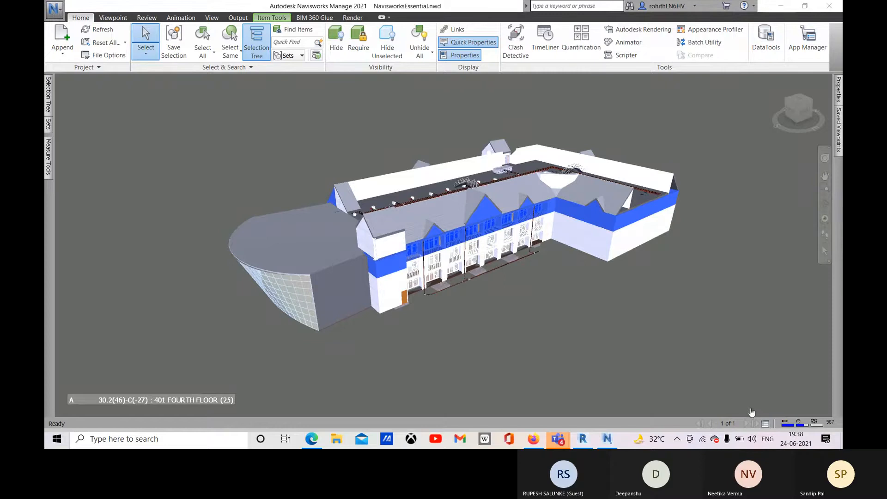
- Inspect the levels of MECHANICAL.nwc and its first-floor categories in the Selection Tree, and collapse the file again
left_click(48, 107)
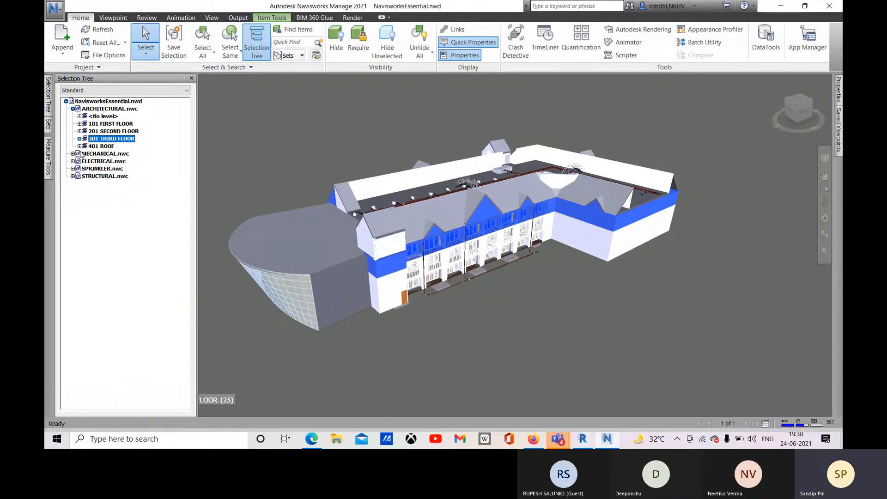
left_click(72, 153)
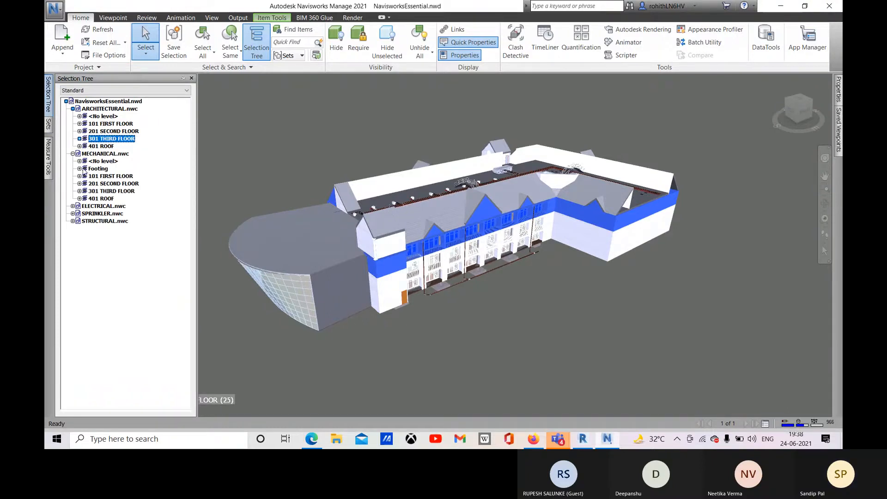
left_click(82, 176)
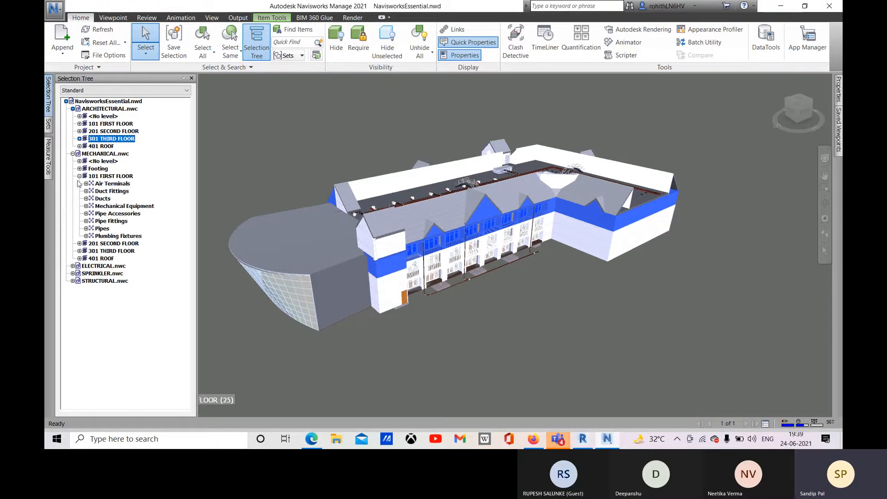
left_click(73, 154)
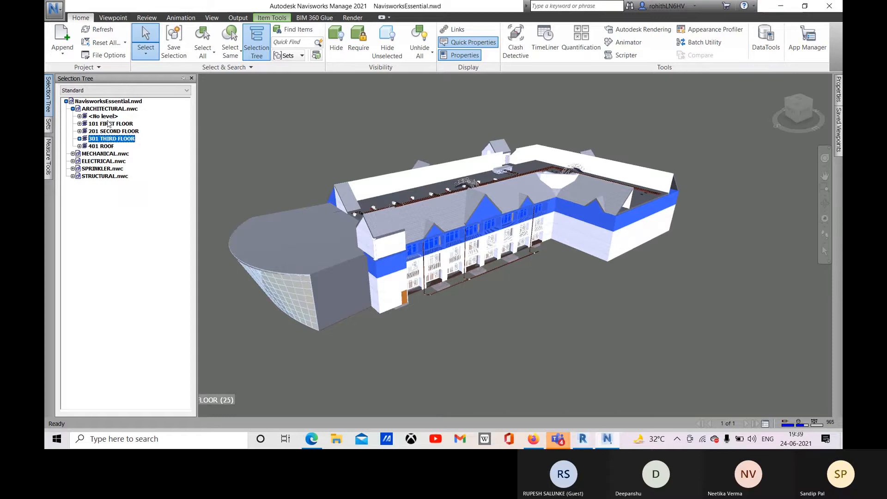
- Select the Doors category of the architectural first floor and extend the selection to all items with the same name
left_click(79, 124)
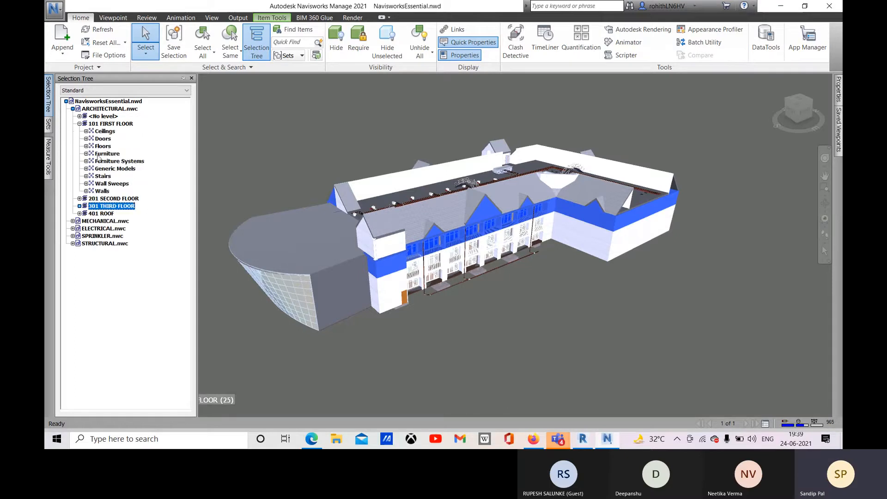
left_click(102, 139)
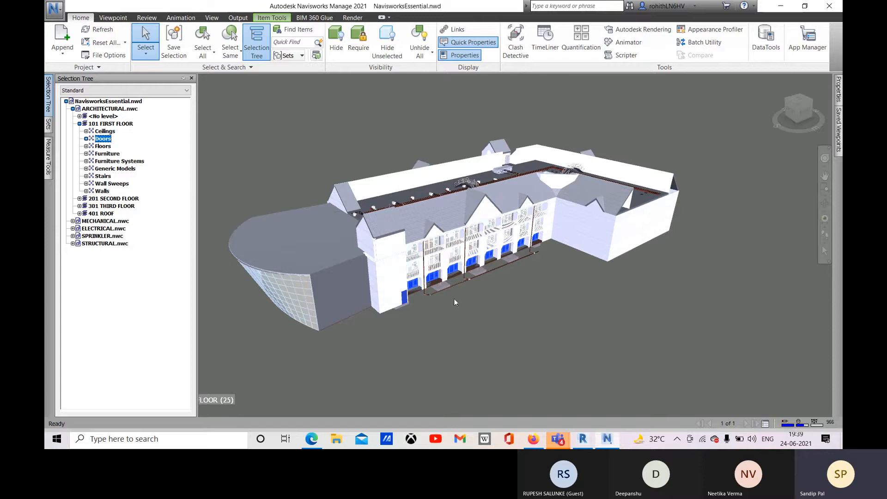
left_click(235, 56)
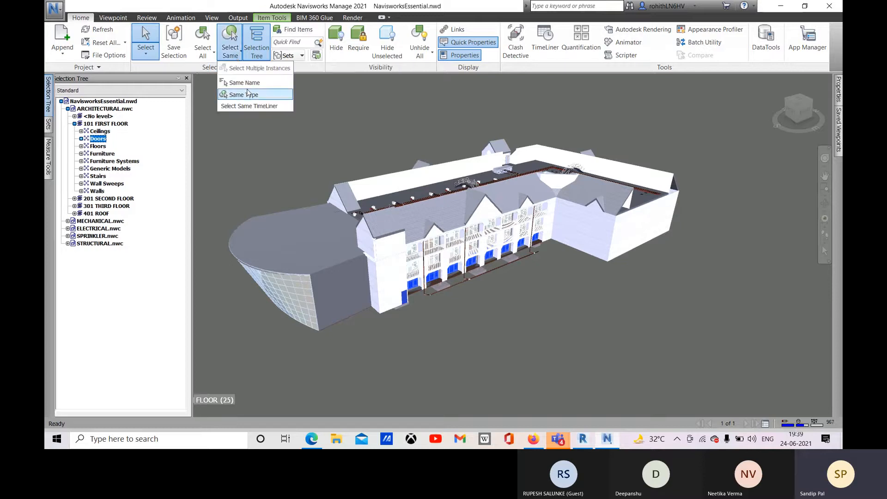
left_click(248, 84)
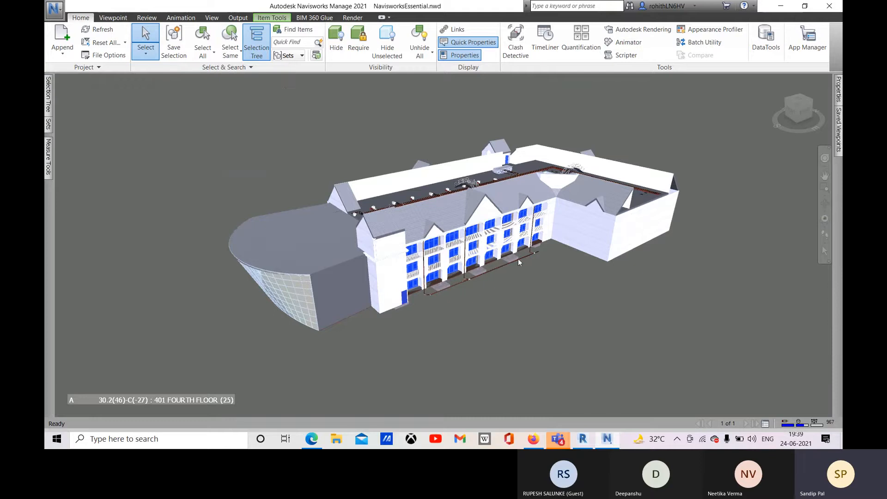
middle_click_drag(512, 286, 554, 268)
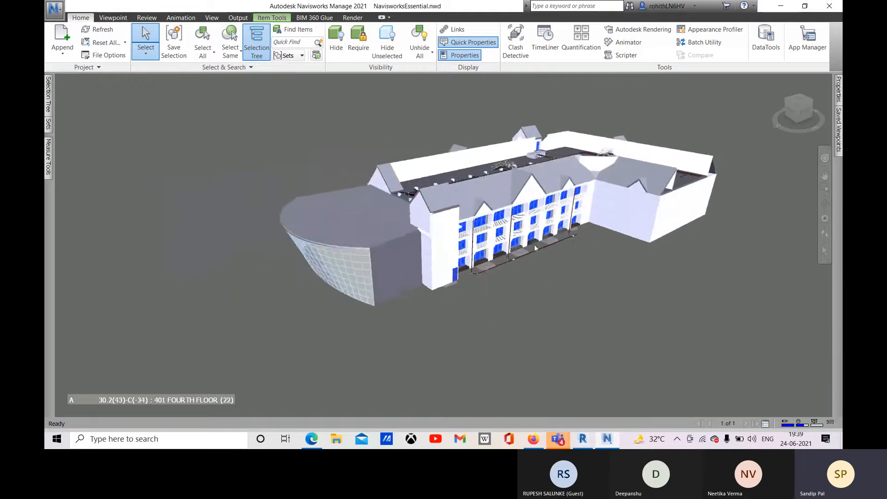
scroll(534, 248, "up", 4)
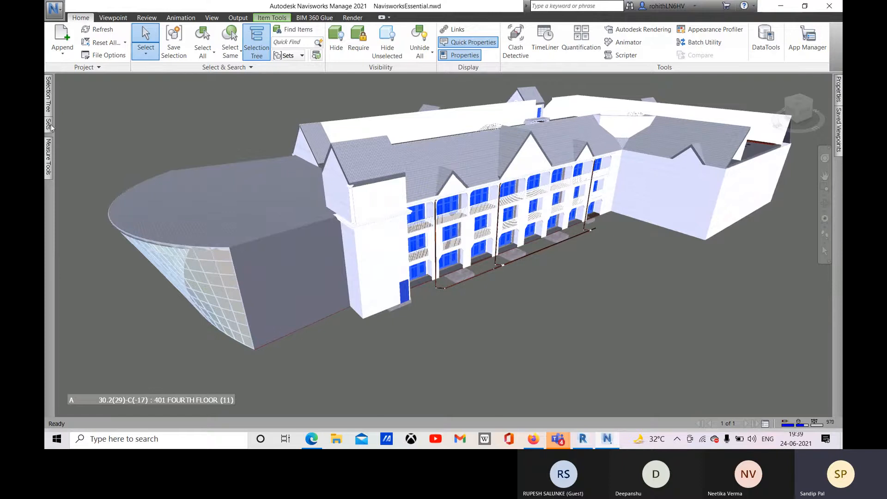
- Review the selected Doors categories across the floors in the Selection Tree and clear the selection
mouse_move(50, 102)
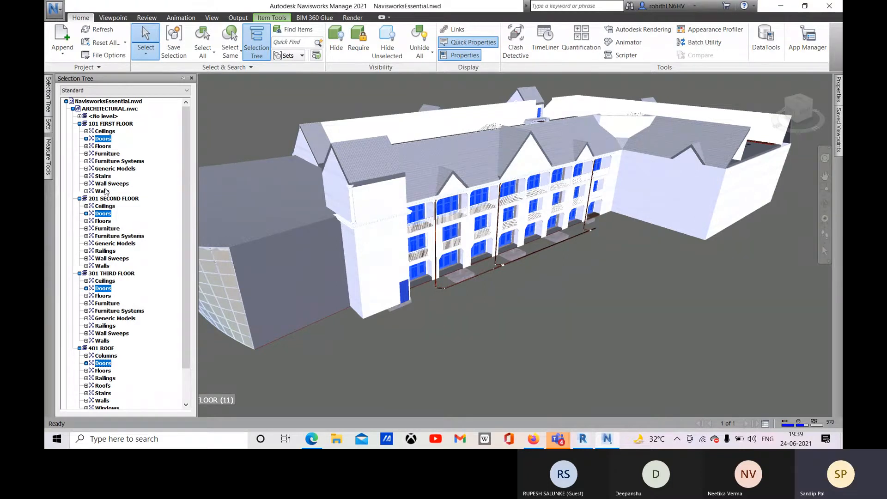
scroll(103, 204, "down", 2)
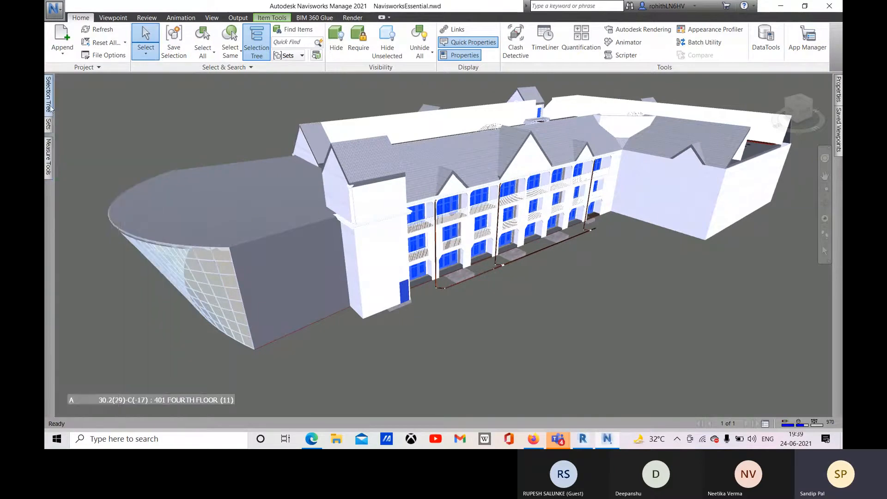
left_click(236, 118)
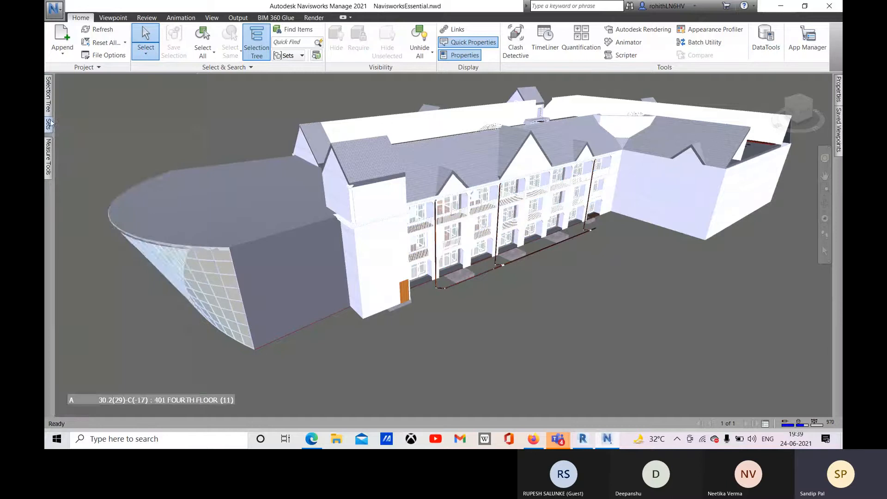
scroll(102, 117, "up", 2)
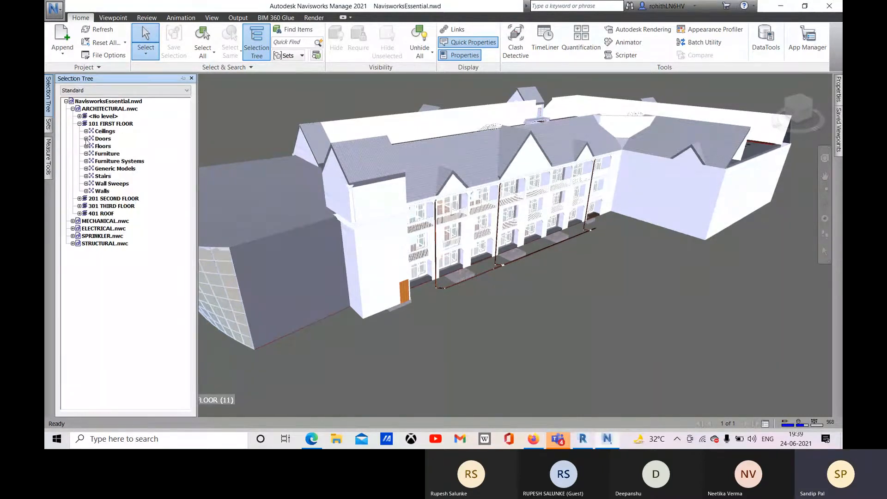
- Select the architectural Doors categories of the first, second and third floors together in the Selection Tree
left_click(86, 138)
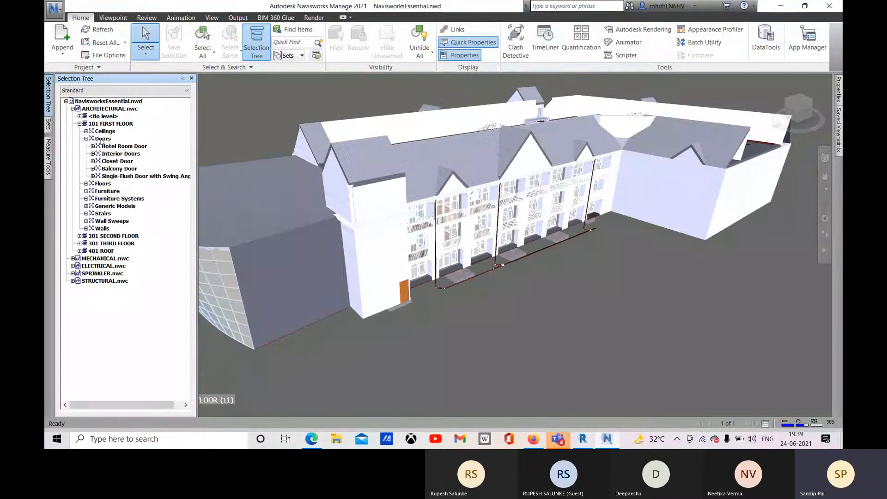
left_click(102, 139)
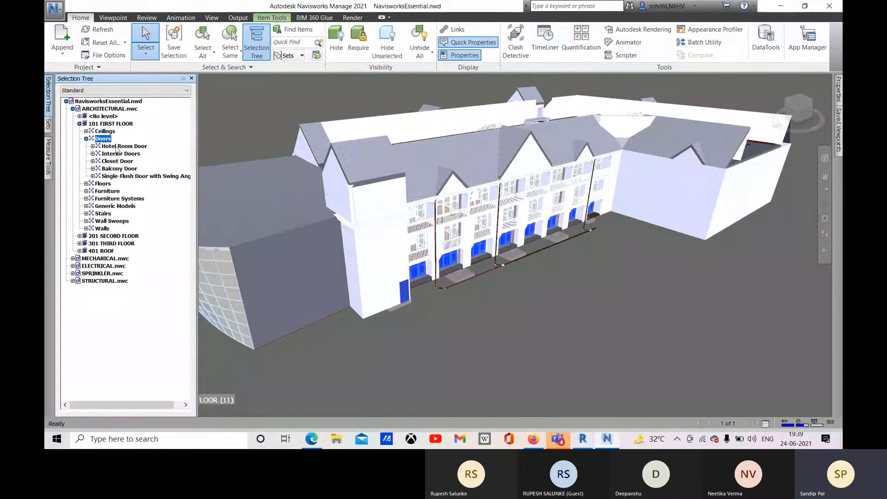
left_click(80, 236)
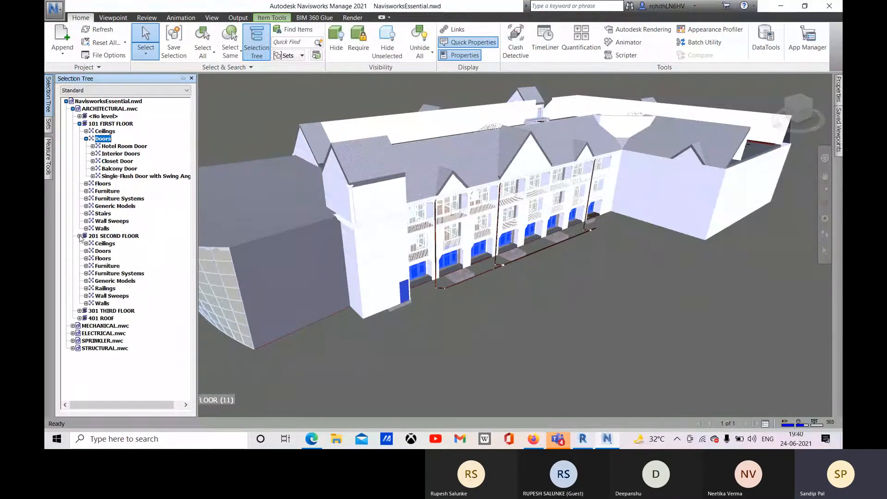
left_click(102, 252, "ctrl")
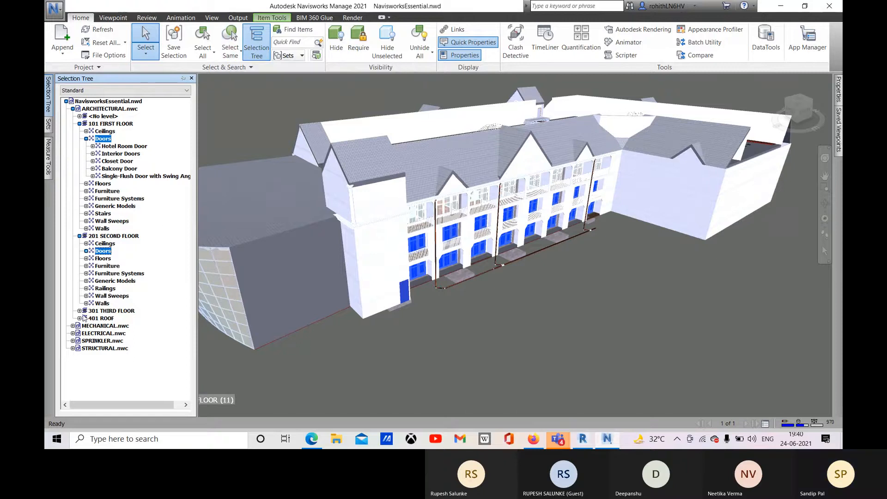
left_click(79, 311)
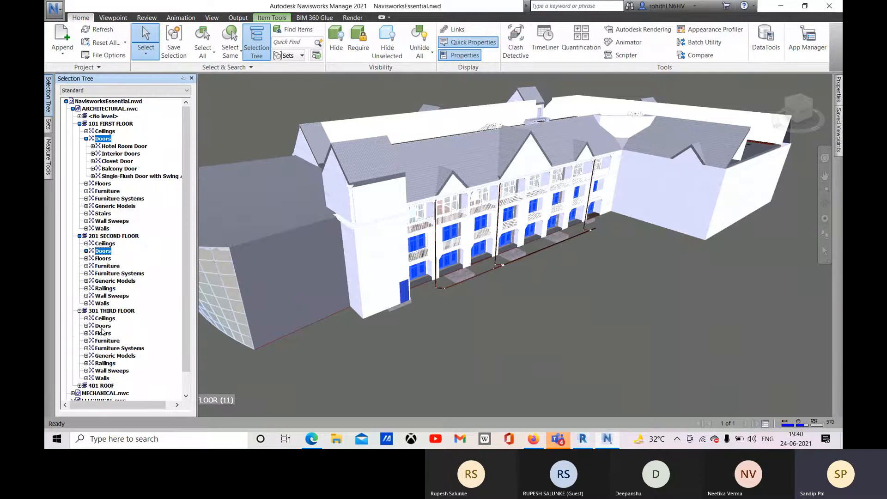
left_click(103, 326, "ctrl")
scroll(107, 342, "down", 1)
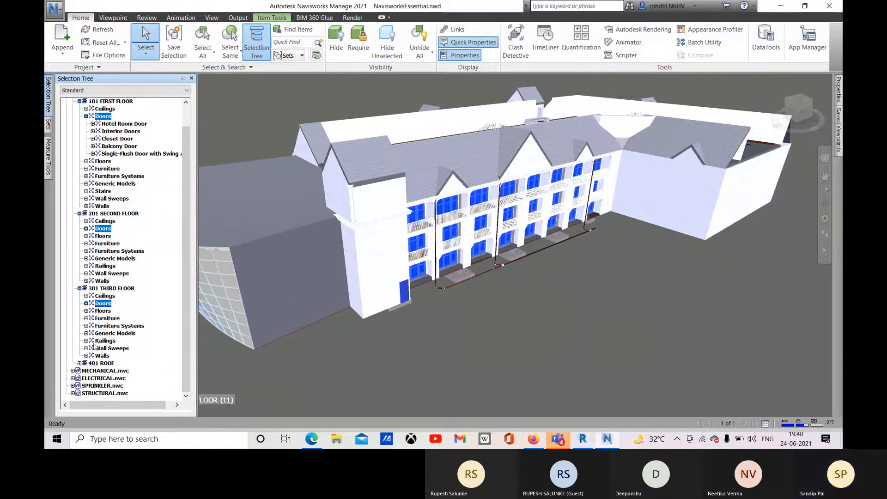
- Select the architectural Doors categories of the roof, third, second and first floors together in the Selection Tree
left_click(84, 364)
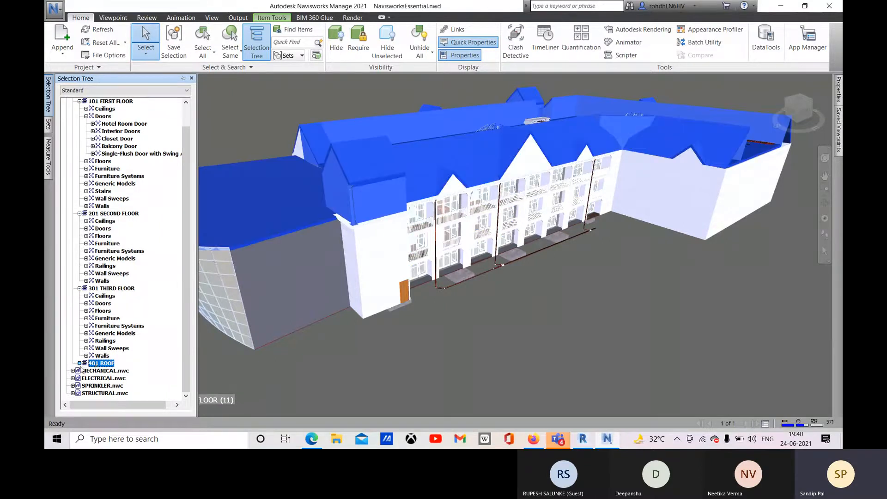
left_click(80, 363)
left_click(103, 349)
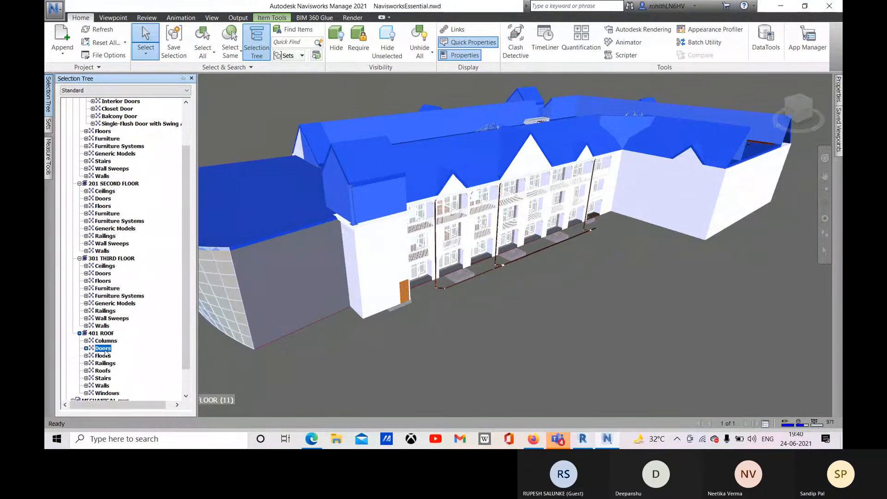
left_click(102, 274, "ctrl")
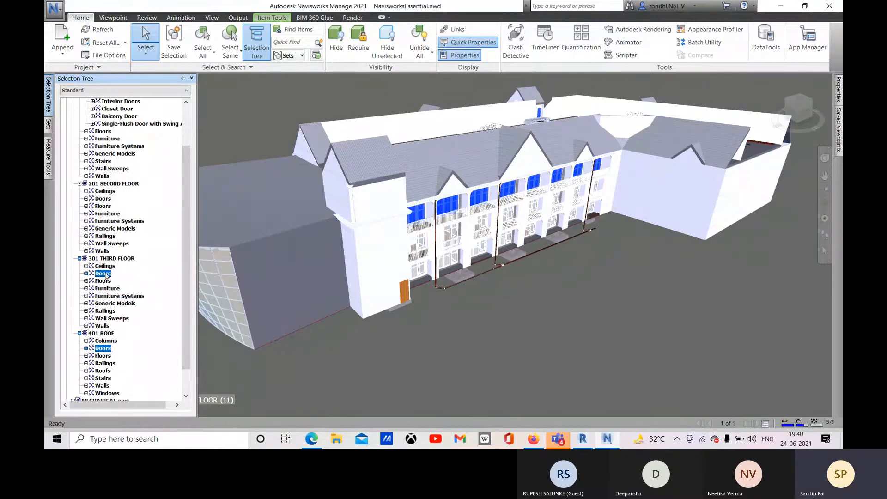
left_click(103, 198, "ctrl")
scroll(111, 153, "up", 3)
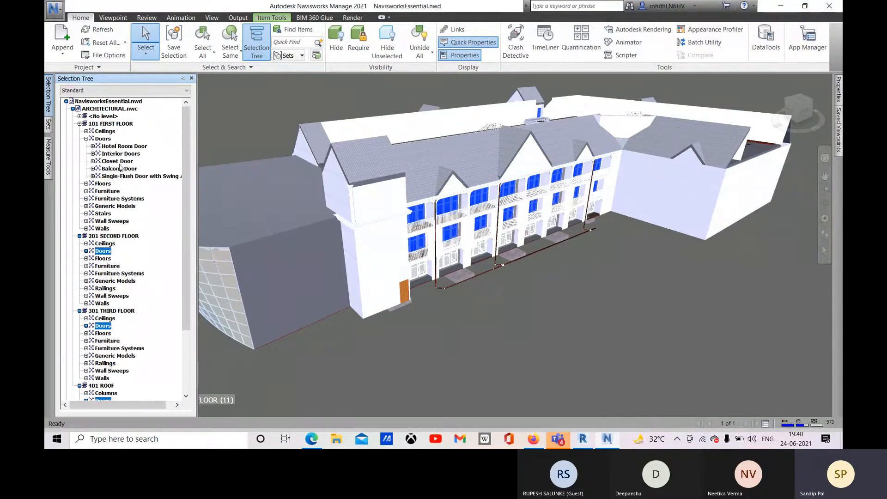
left_click(102, 139, "ctrl")
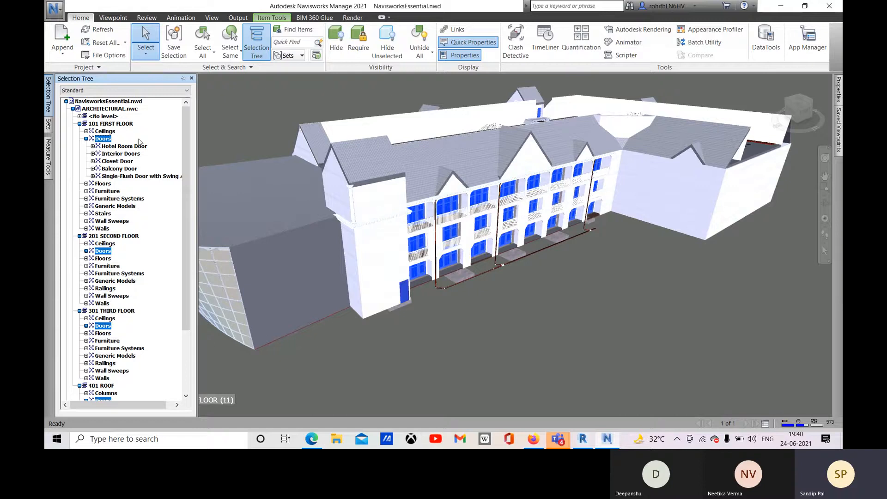
- Save the selected doors as a selection set named "Arch-Doors"
left_click(176, 51)
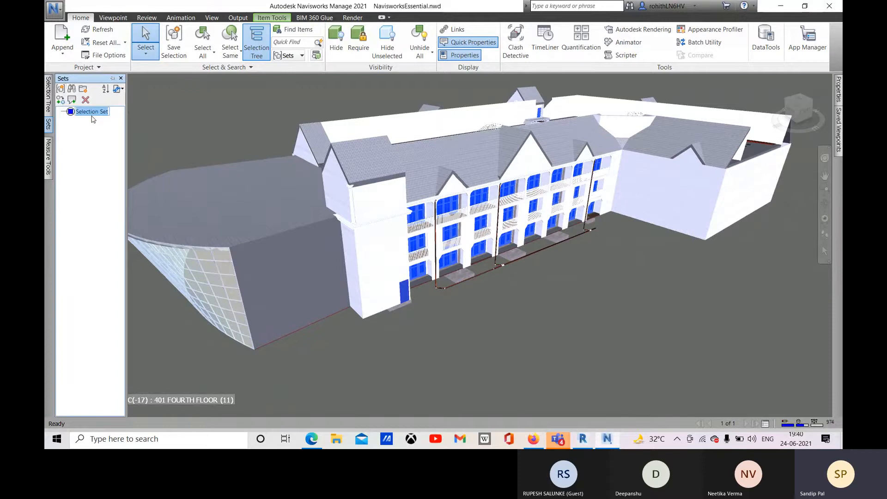
type("Arch-Doors")
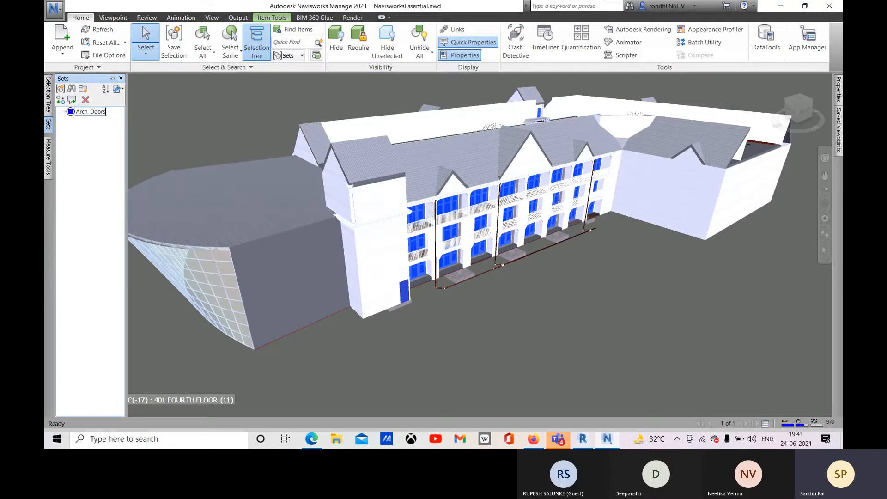
key("Return")
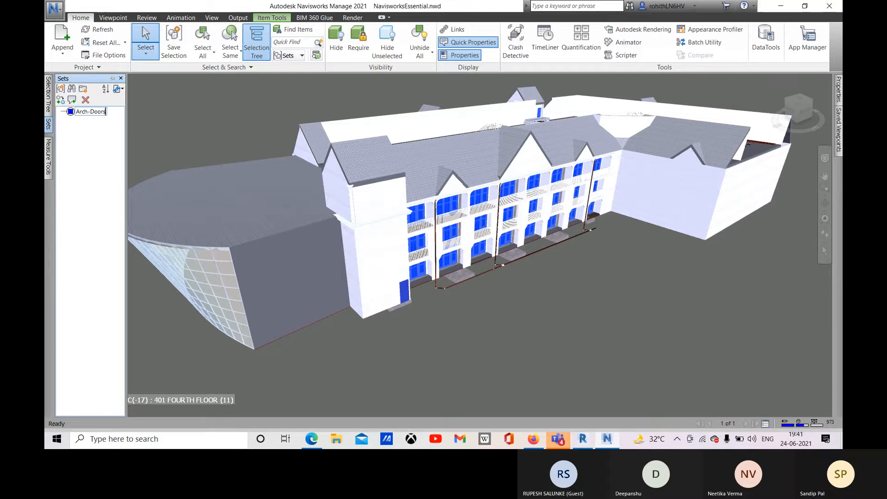
type("s")
key("Return")
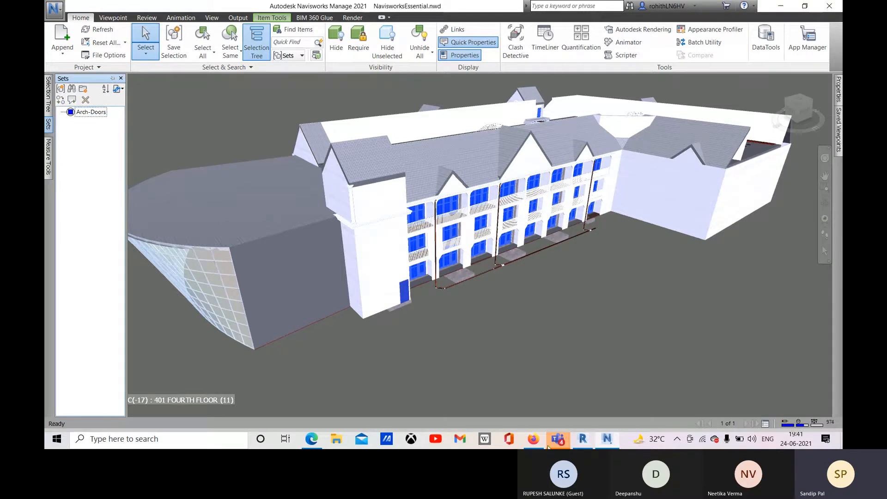
- Clear the selection, recall the doors through the Arch-Doors set and hide all unselected items
left_click(528, 353)
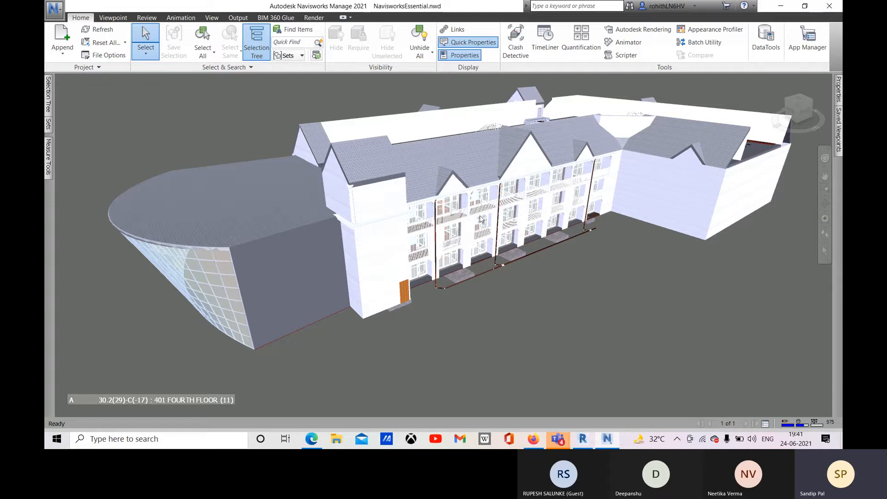
mouse_move(48, 128)
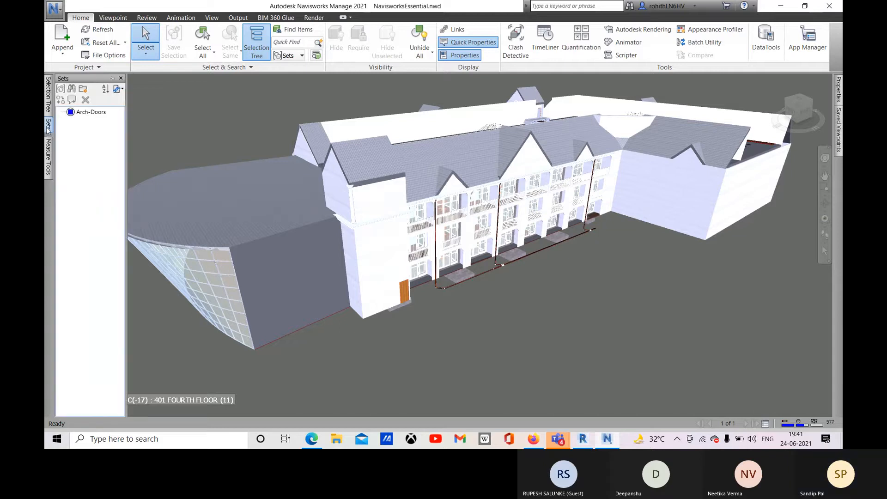
left_click(94, 112)
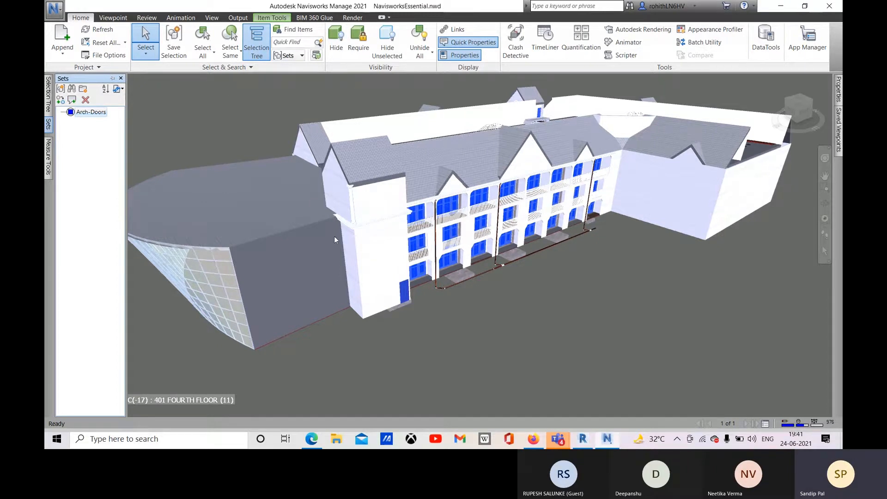
left_click(389, 56)
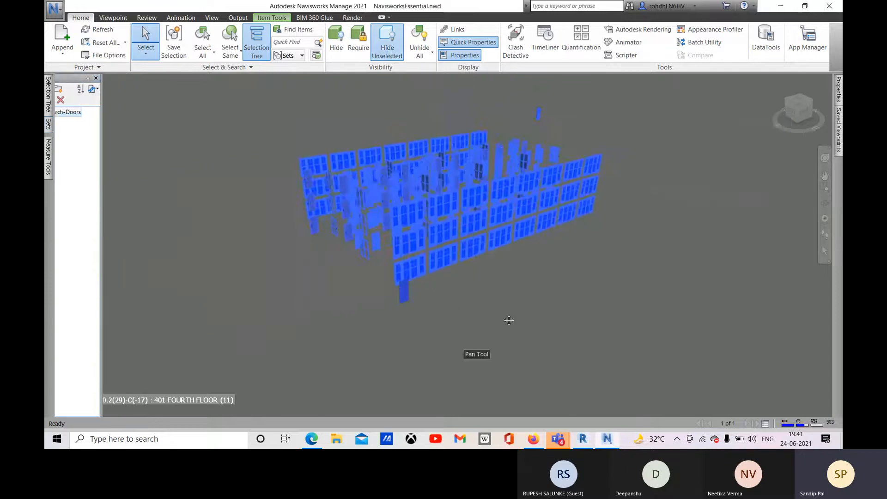
- Clear the selection and inspect the isolated doors up close in the model view
left_click_drag(508, 320, 610, 326)
key("Escape")
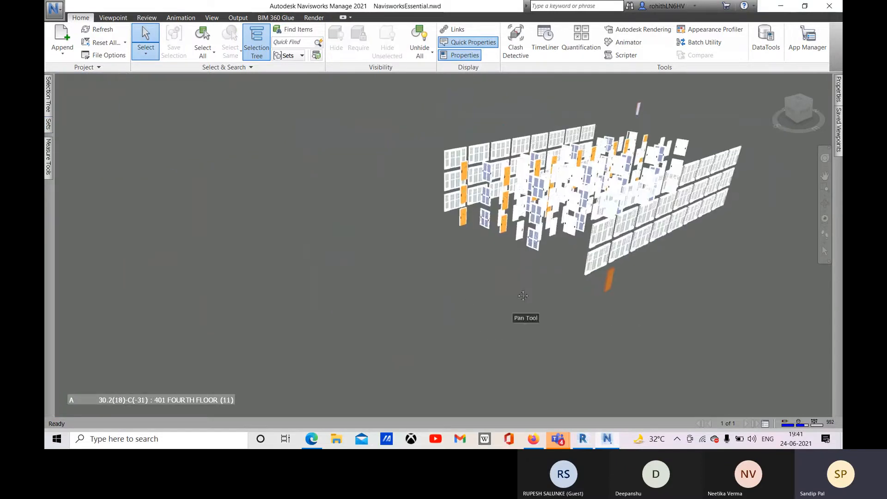
left_click_drag(522, 296, 431, 311)
scroll(511, 282, "up", 5)
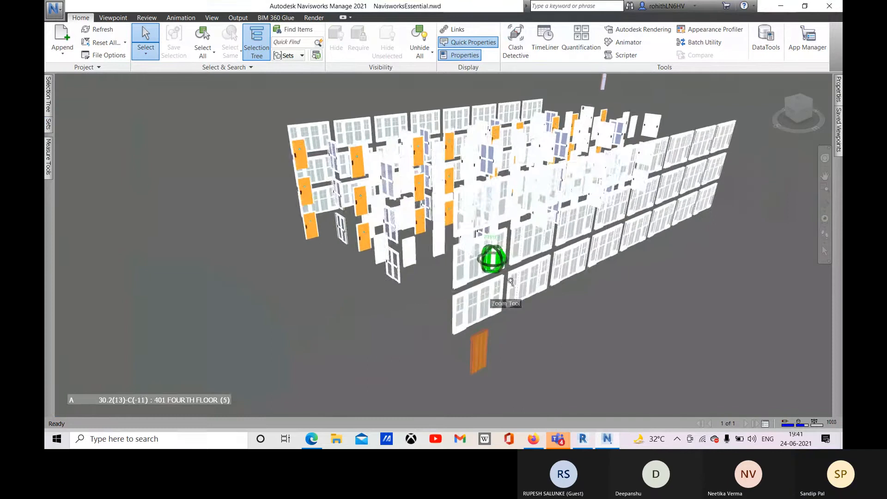
middle_click_drag(546, 284, 493, 292)
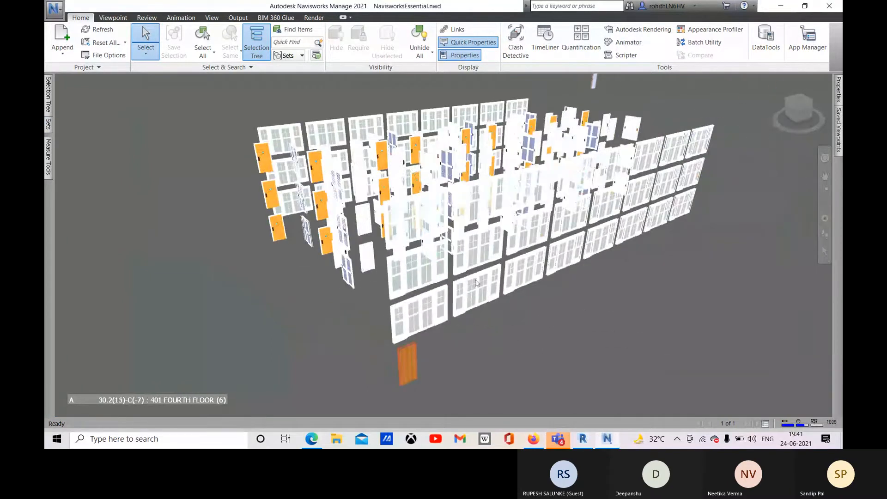
- Reselect the doors through the Arch-Doors set and check the saved viewpoints and the selection's properties
left_click(47, 126)
left_click(91, 112)
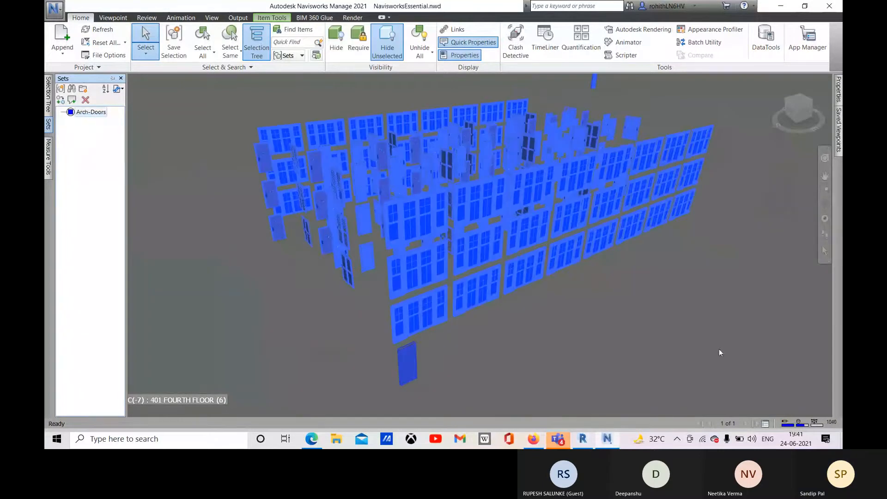
left_click(838, 135)
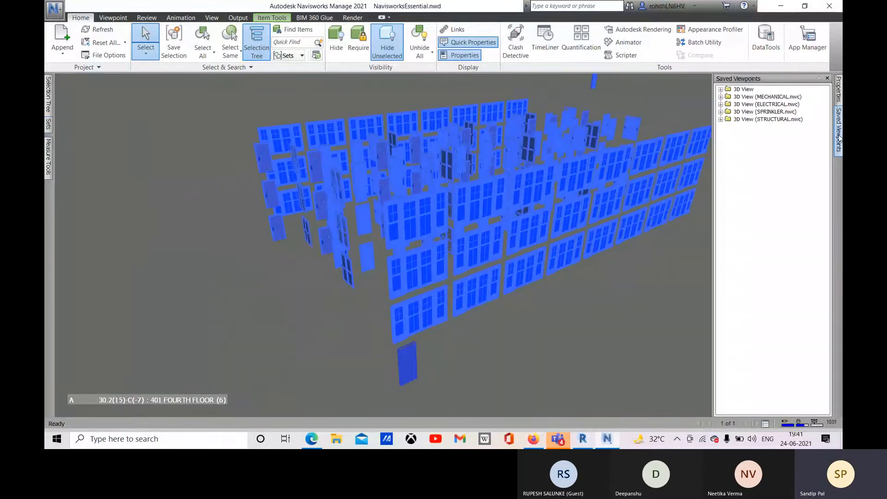
left_click(838, 89)
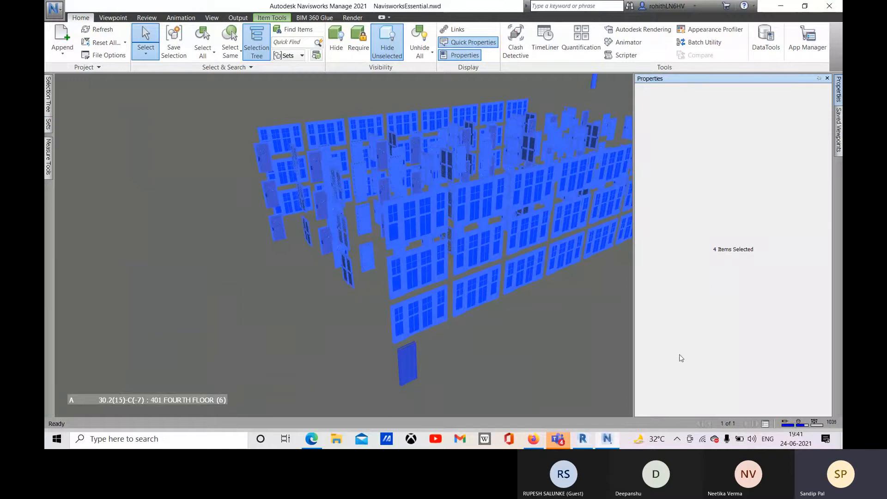
left_click(742, 339)
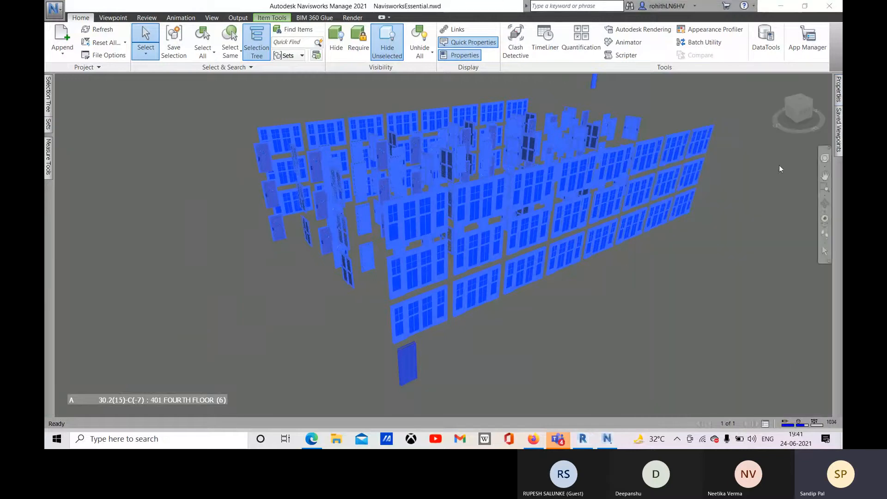
mouse_move(839, 90)
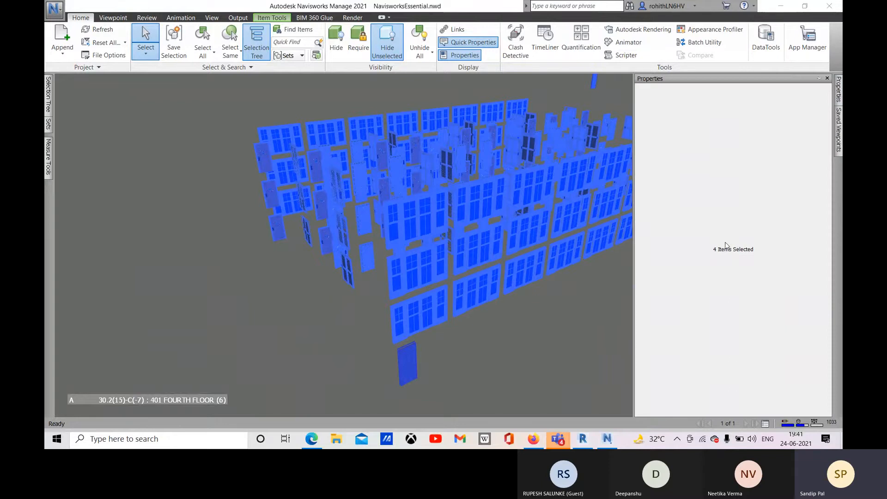
- Clear the door selection and review the hidden and visible categories of the architectural floors in the Selection Tree
left_click(483, 347)
mouse_move(49, 95)
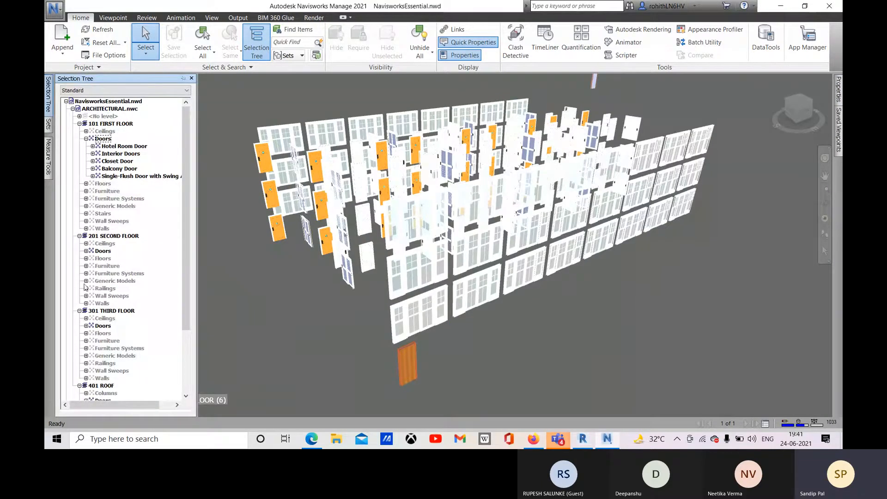
scroll(109, 318, "down", 1)
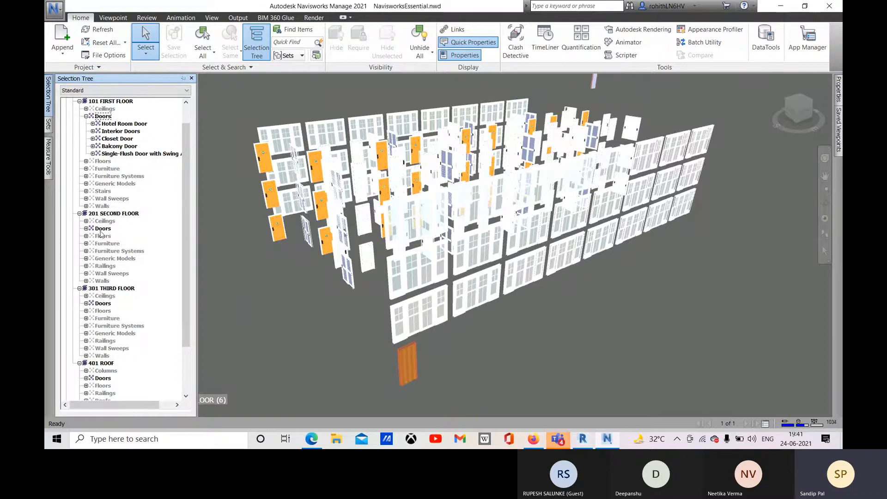
- Switch to the Teams meeting window, mute the unmuted guest participant and minimize the meeting window
left_click(798, 398)
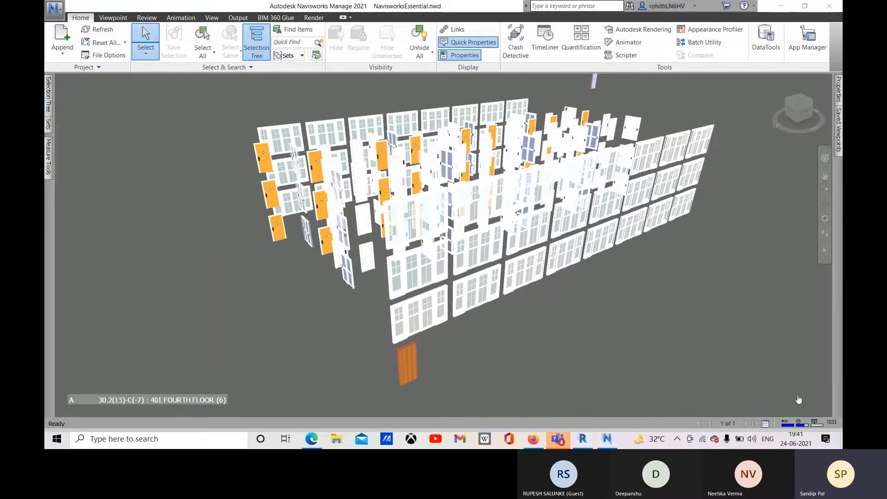
left_click(516, 235)
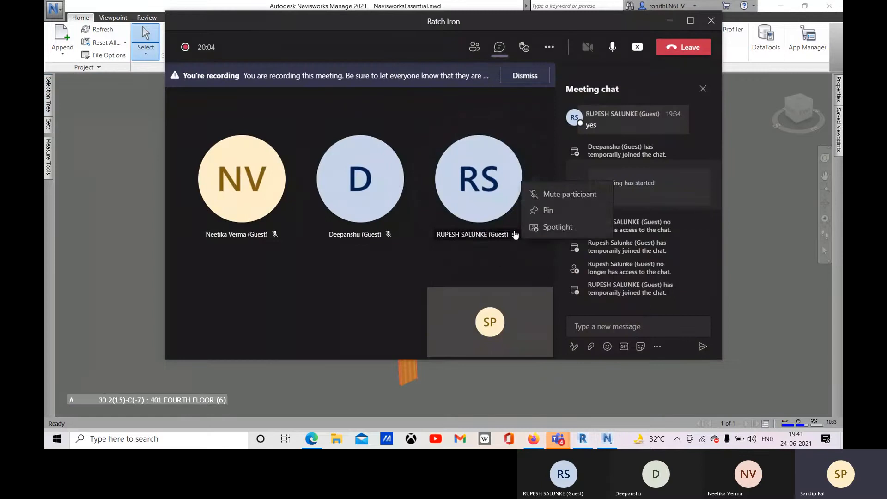
left_click(562, 197)
left_click(669, 21)
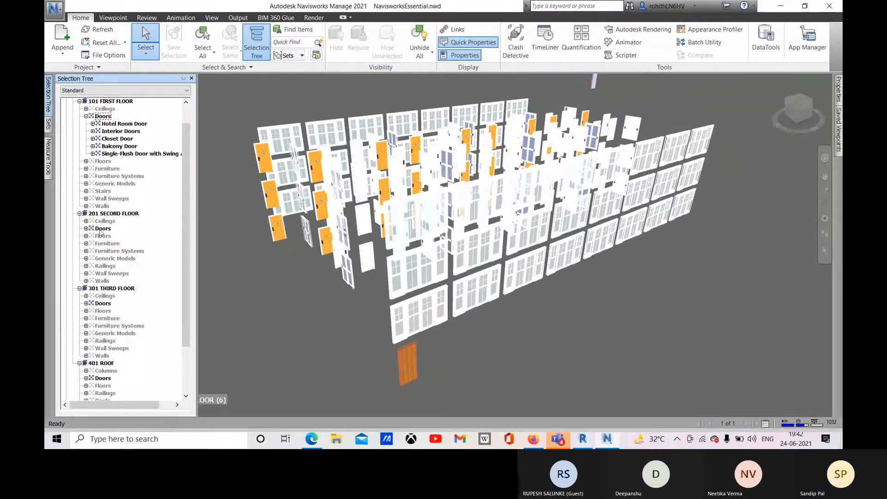
- Select the architectural first floor's Furniture Systems category, unhide all model items and clear the selection
scroll(101, 243, "up", 1)
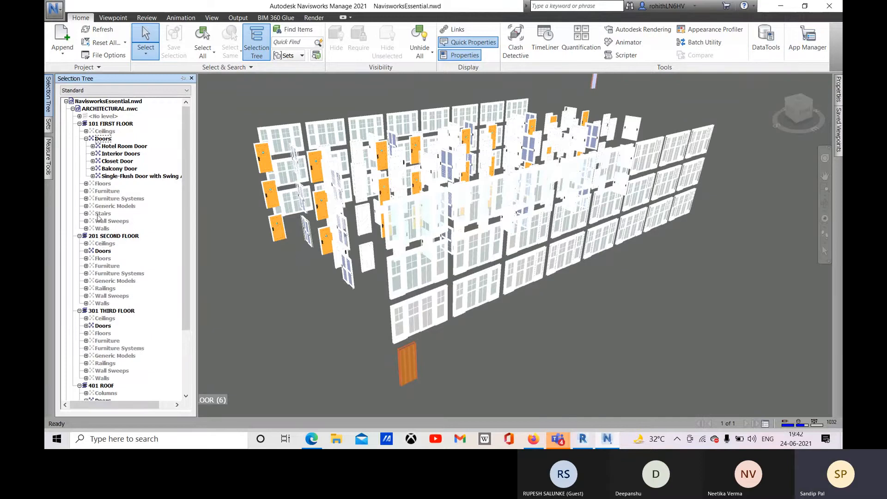
left_click(120, 199)
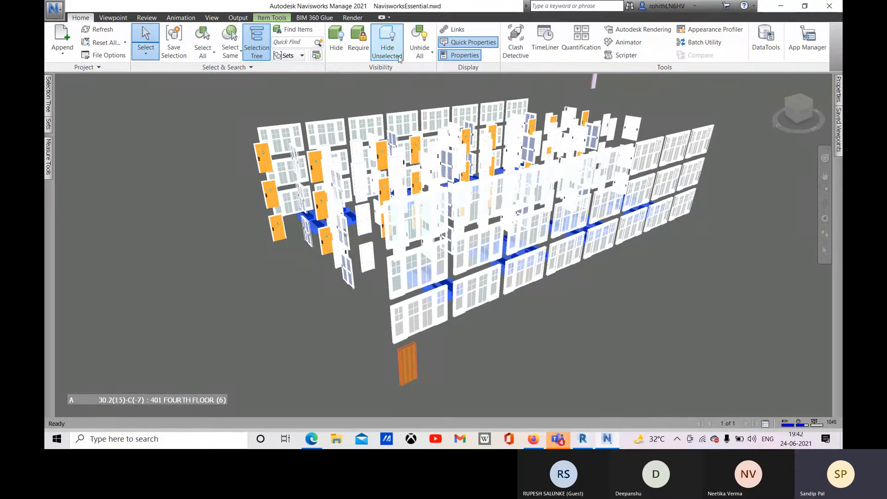
left_click(420, 57)
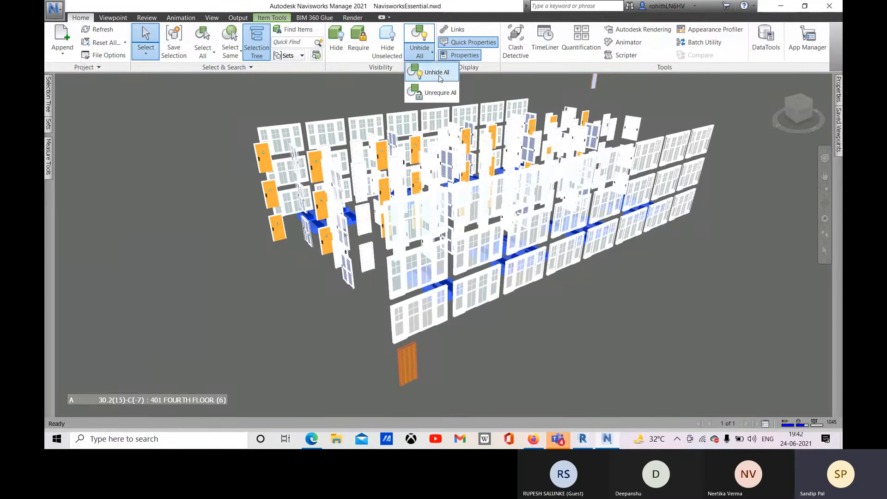
left_click(429, 71)
scroll(365, 270, "down", 5)
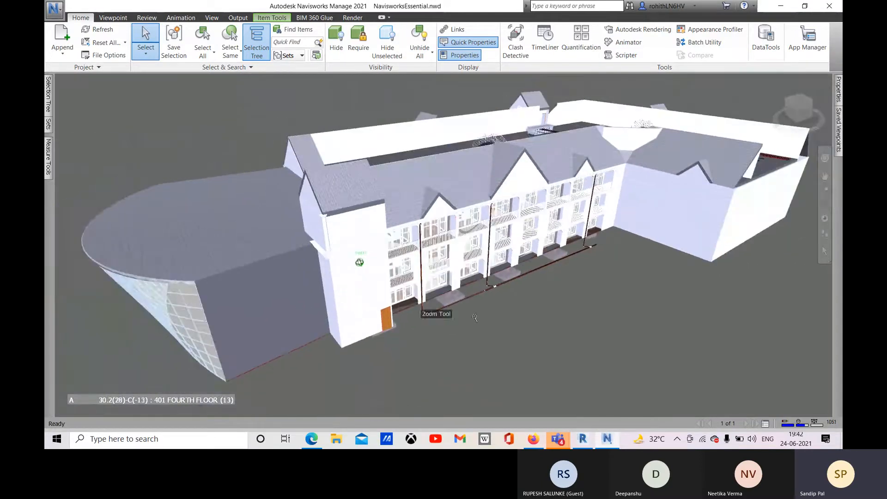
left_click(558, 325)
- Switch the Selection Tree to the Compact display and select the whole NavisworksEssential.nwd file
left_click(49, 95)
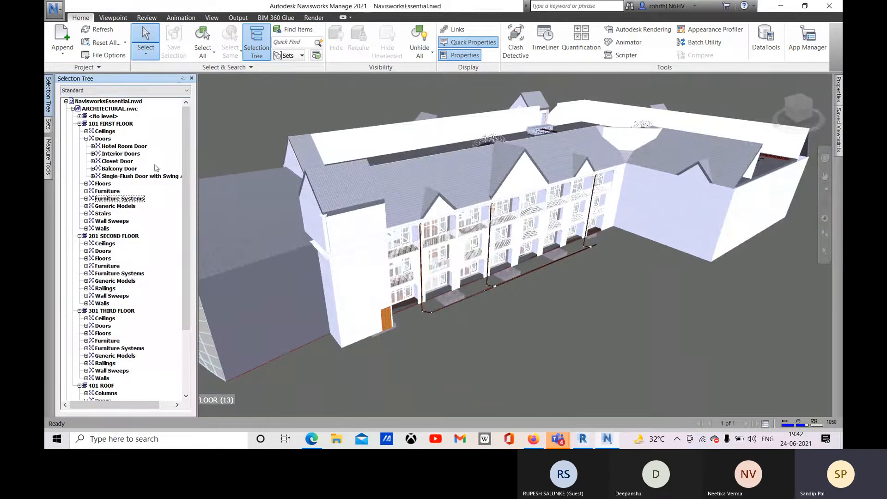
scroll(157, 171, "down", 4)
scroll(141, 320, "up", 4)
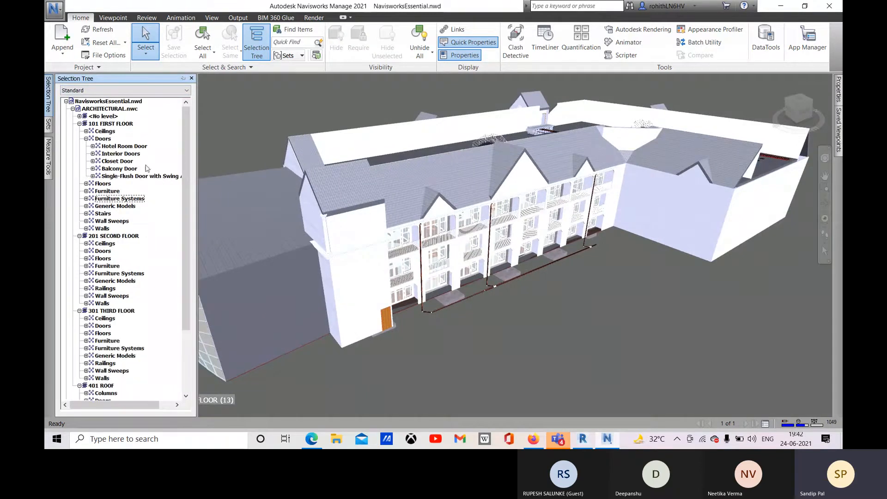
left_click(138, 90)
left_click(82, 107)
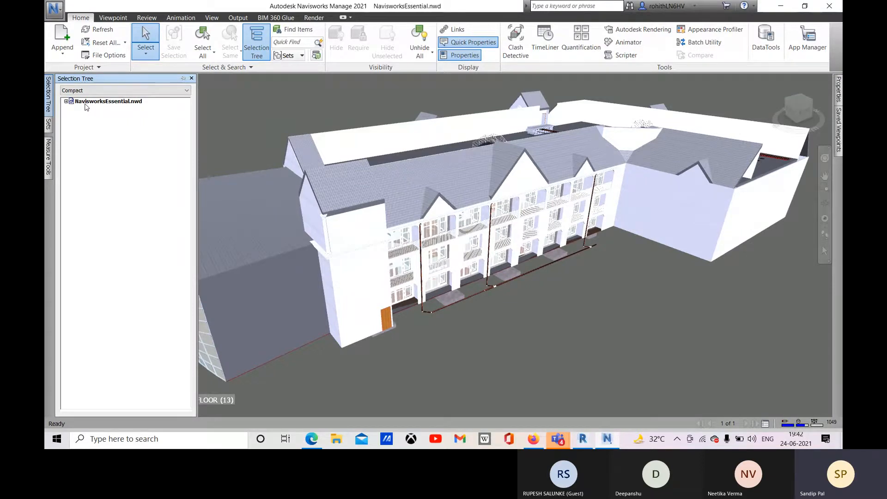
left_click(88, 101)
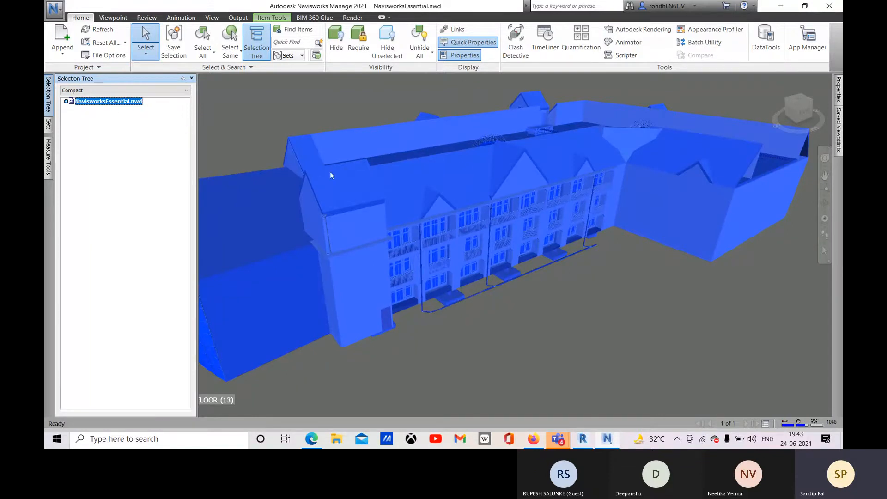
- Switch the Selection Tree to the Properties display and select the Rebar Cover, Pipe Segment and Phase Created groups one after another
left_click(154, 91)
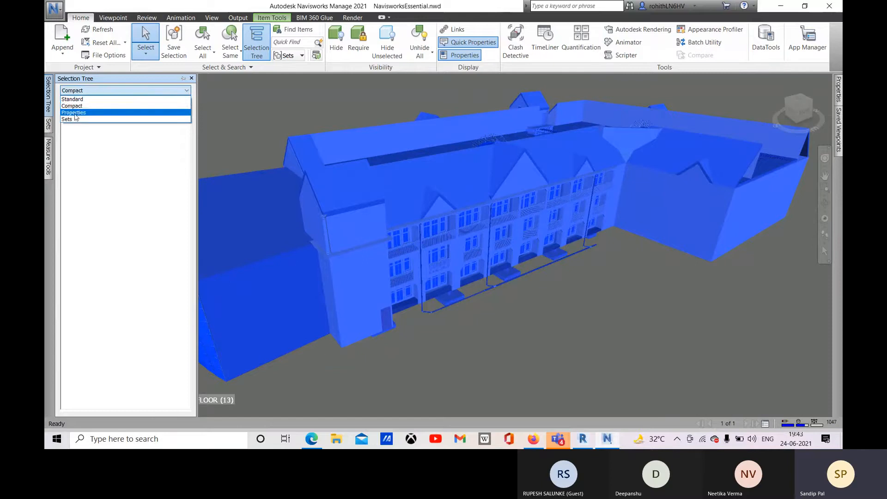
left_click(102, 113)
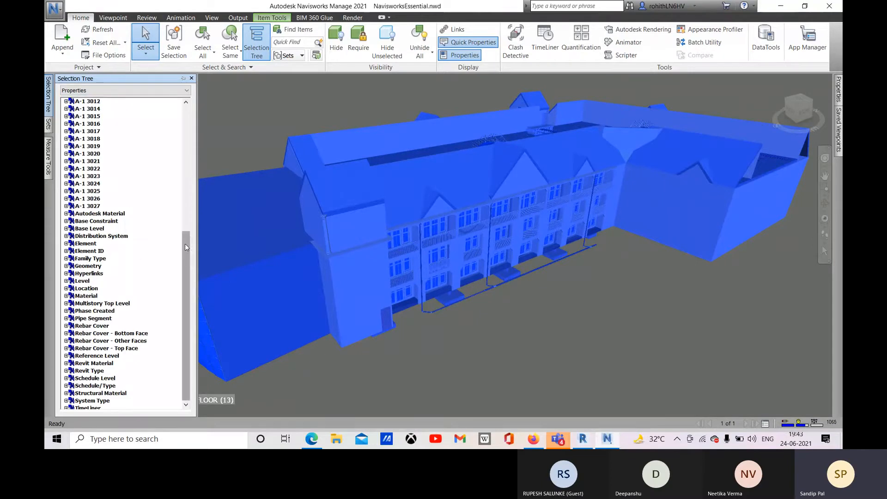
left_click_drag(185, 247, 177, 296)
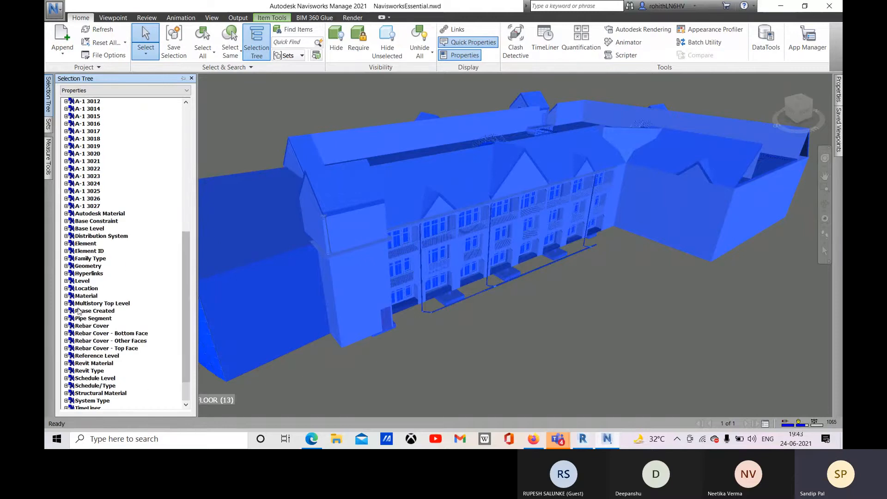
left_click(85, 326)
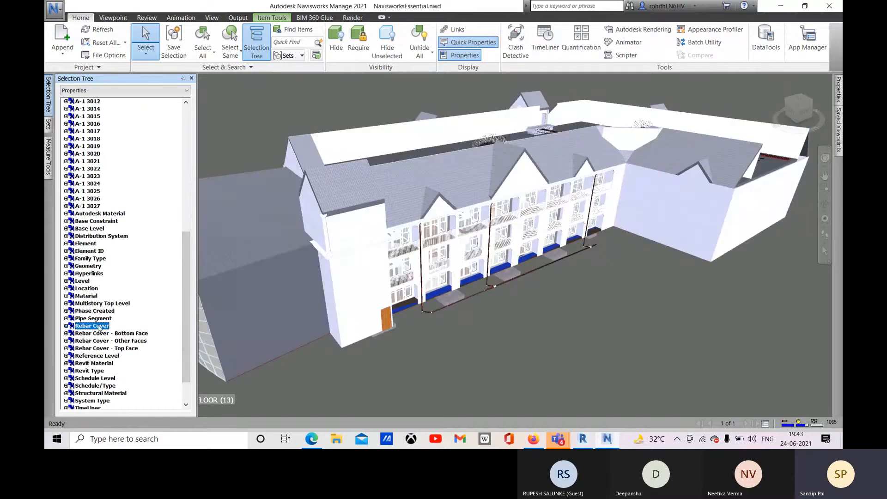
left_click(96, 318)
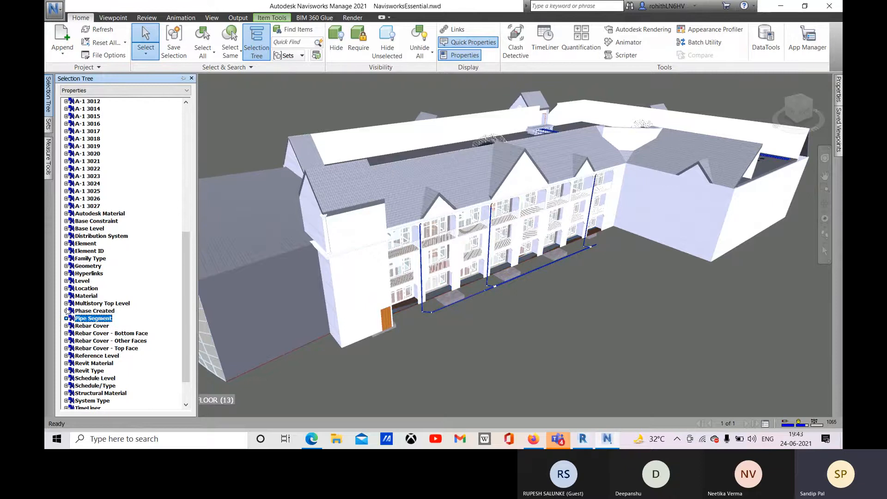
left_click(78, 311)
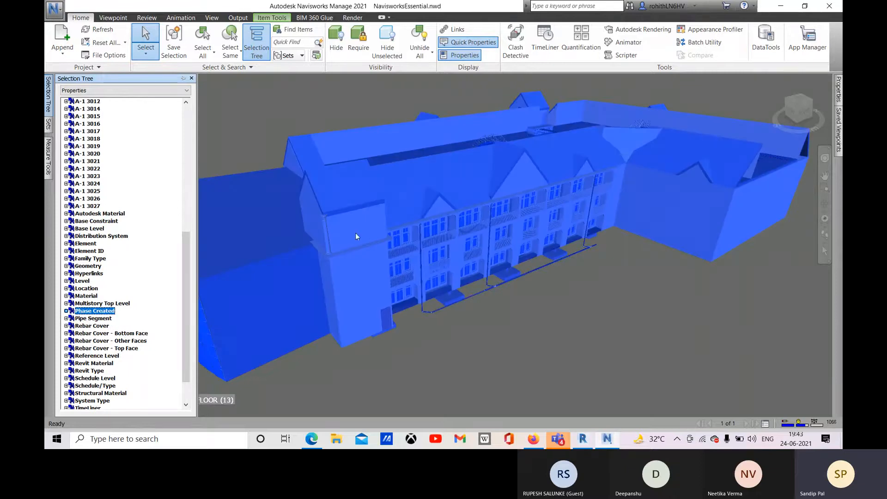
- Switch the Selection Tree to the Sets display and review the saved selection sets it lists
left_click_drag(185, 245, 180, 119)
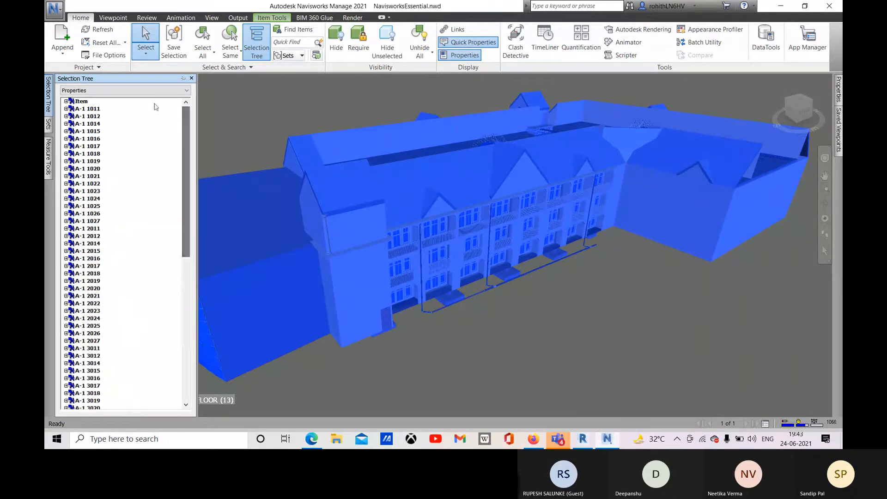
left_click(151, 91)
left_click(73, 120)
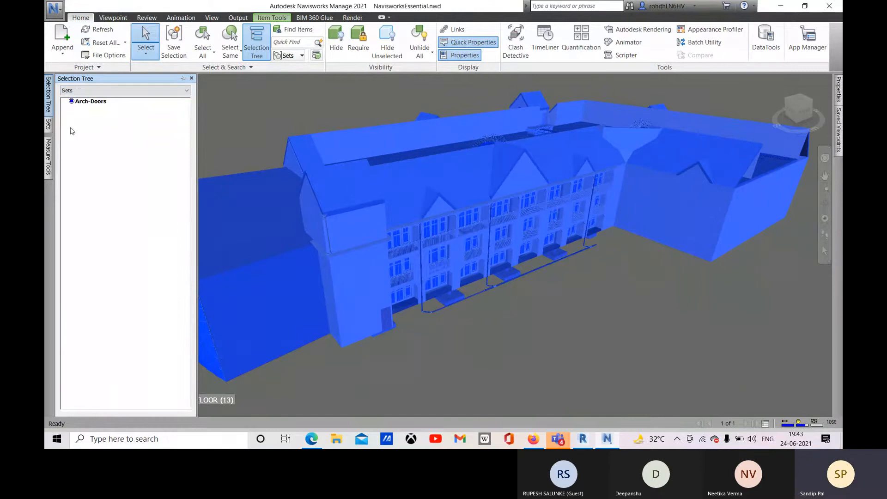
mouse_move(48, 125)
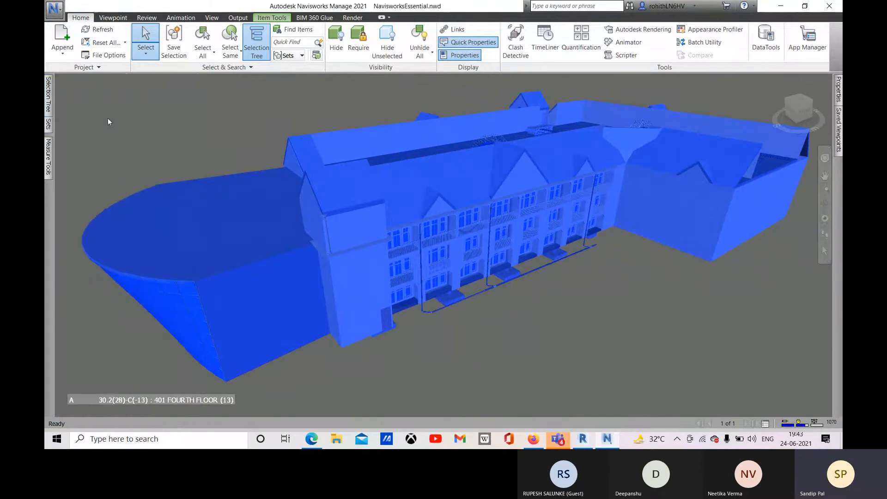
mouse_move(49, 92)
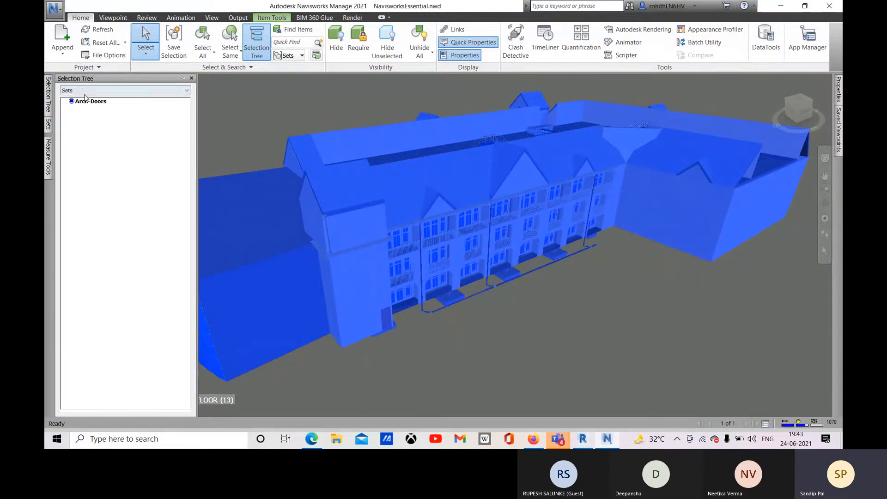
- Return the Selection Tree to the Standard display, collapse the NavisworksEssential.nwd node and clear the selection
left_click(86, 90)
left_click(73, 98)
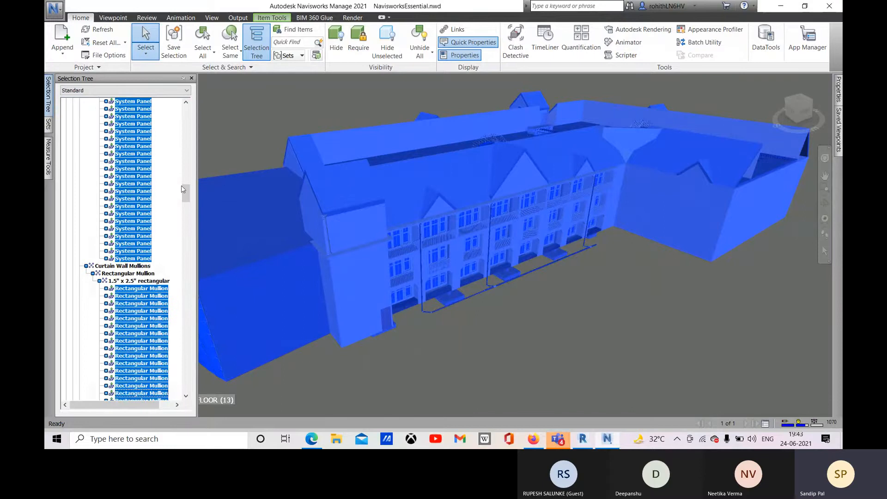
left_click_drag(184, 194, 180, 91)
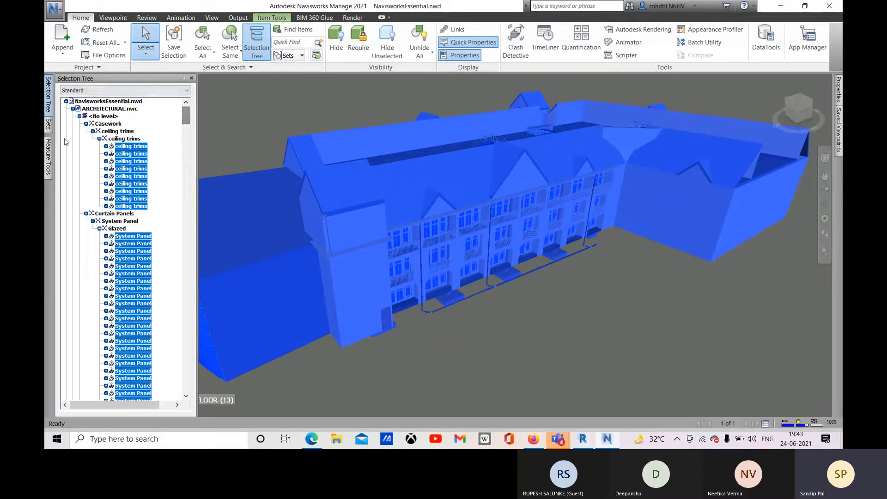
left_click(82, 118)
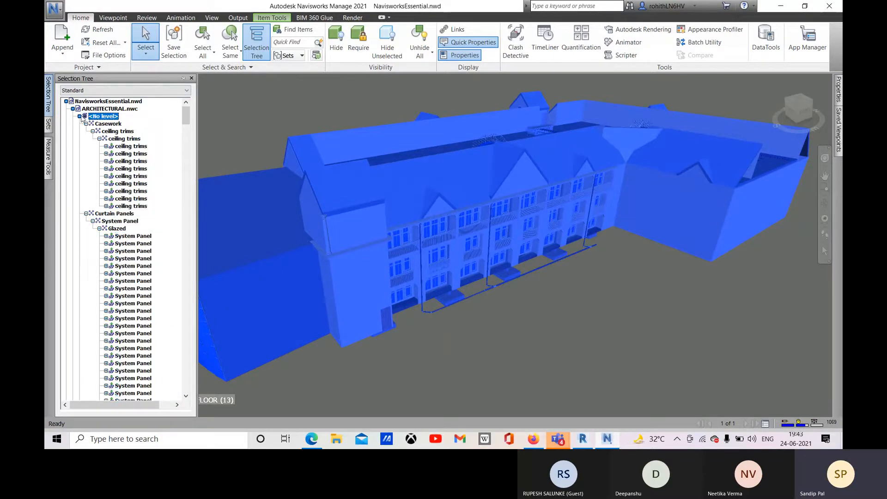
left_click(66, 101)
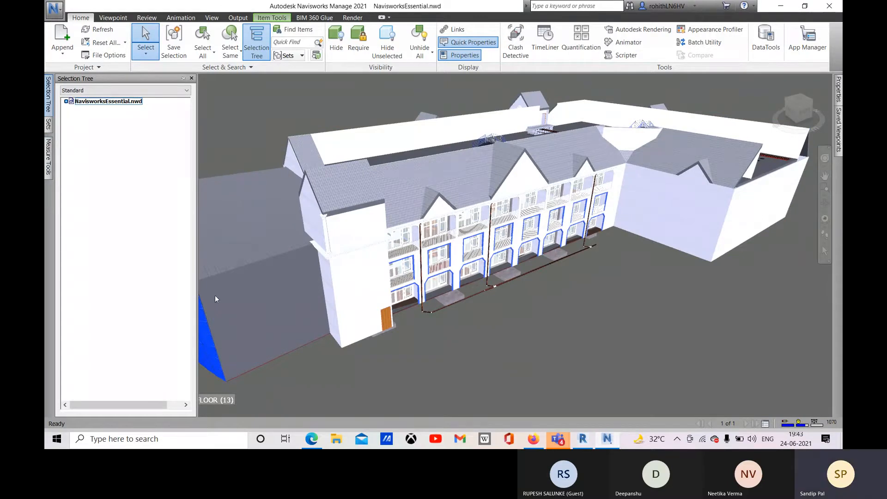
left_click(91, 165)
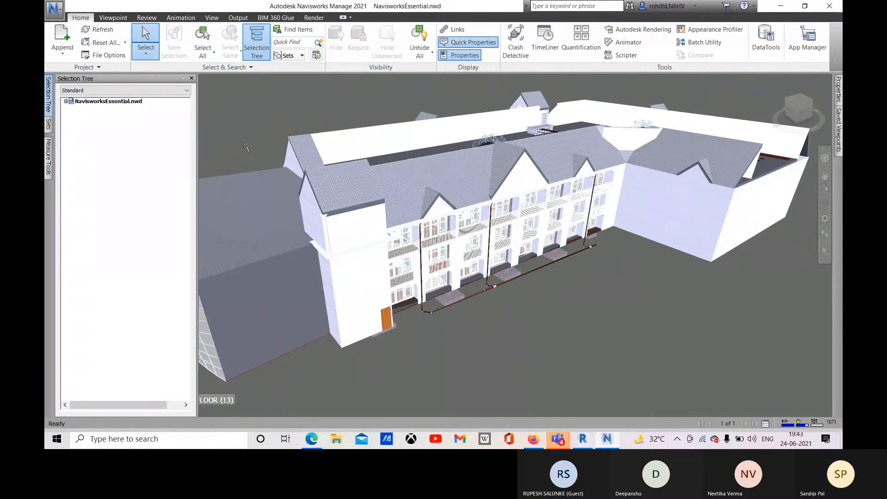
- Select all architectural doors in the model using the saved Arch-Doors selection set
scroll(245, 146, "down", 1)
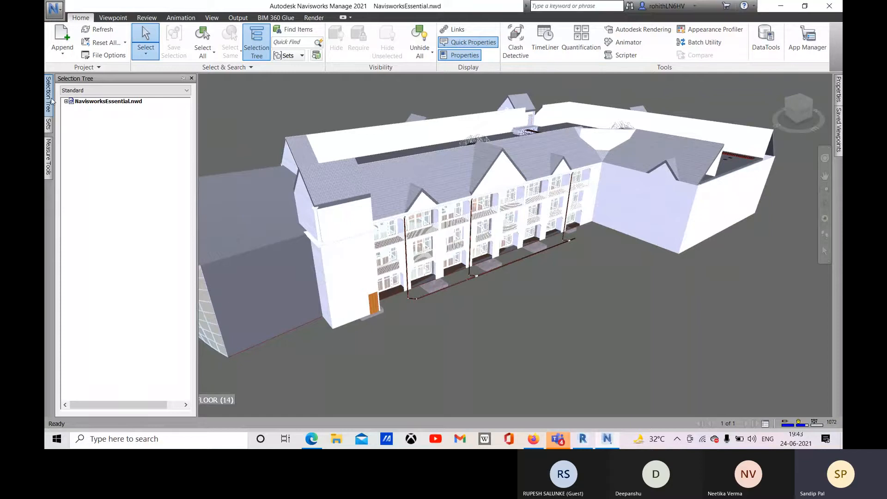
left_click(48, 123)
left_click(91, 113)
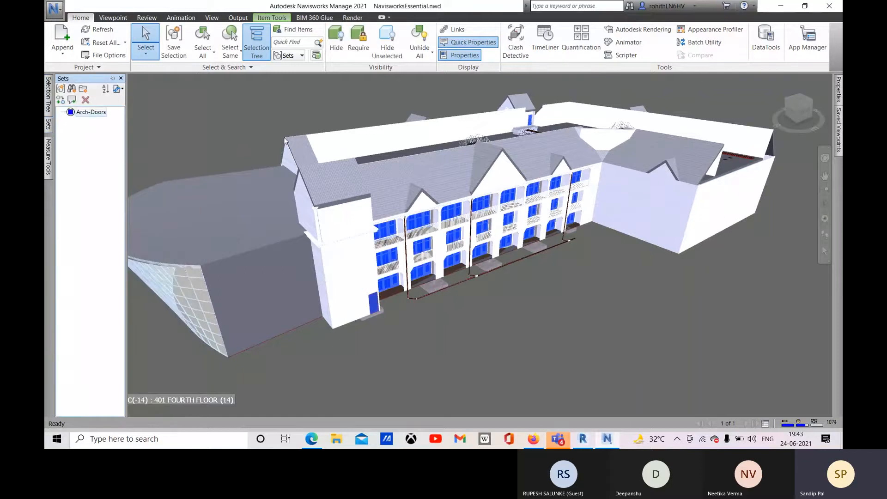
- Inspect the selected doors in the Selection Inspector, show the first Doors item in the view and remove it from the selection
left_click(316, 56)
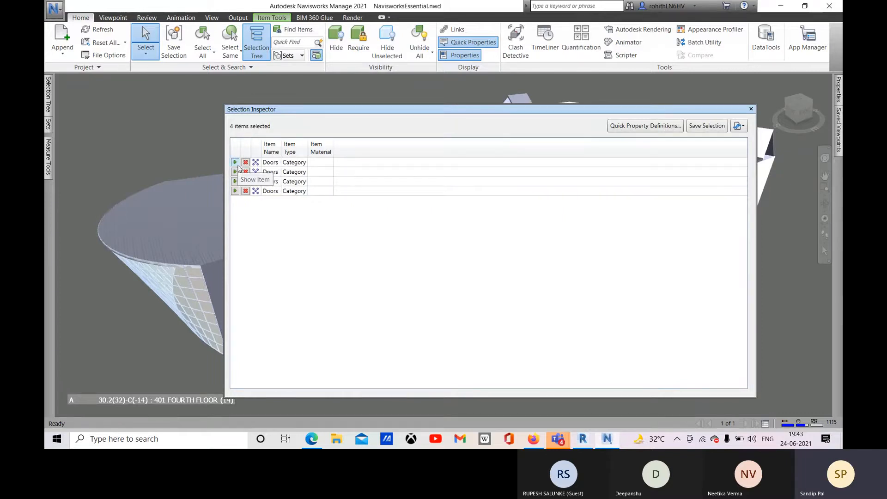
left_click_drag(389, 113, 691, 108)
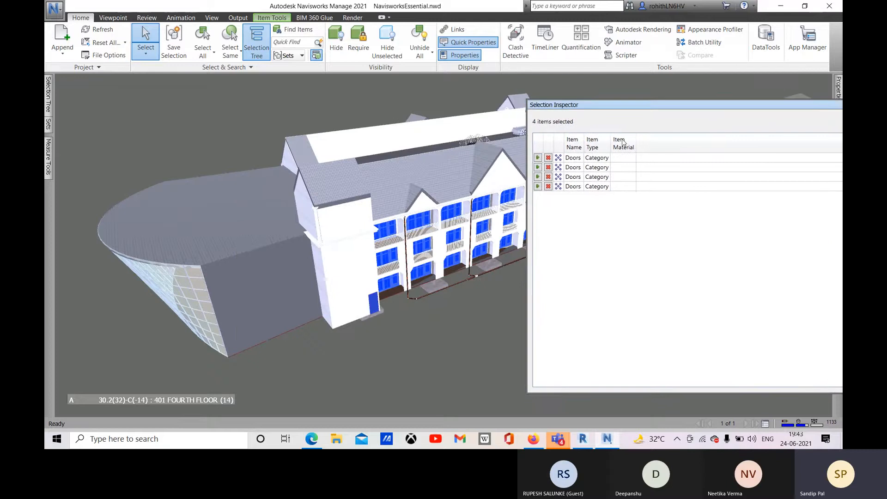
left_click(537, 158)
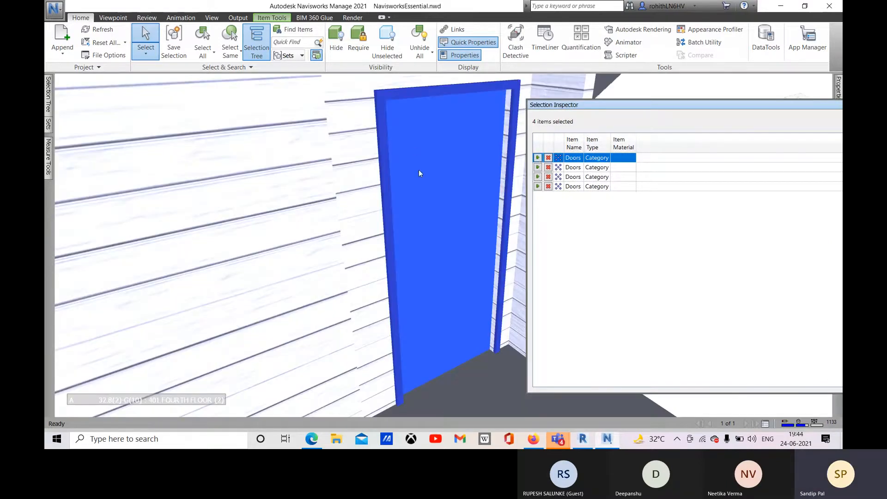
left_click(548, 158)
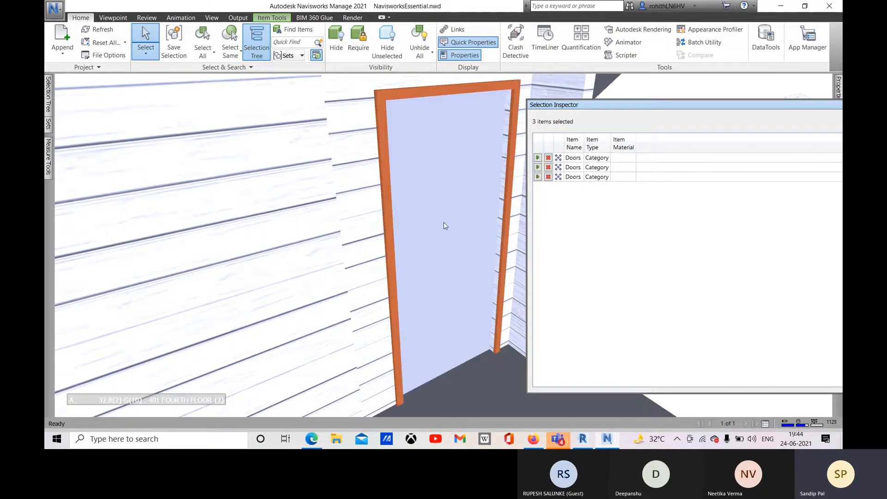
- Add an element to the quick property definitions and set the last definition's category to Element
left_click_drag(616, 105, 137, 87)
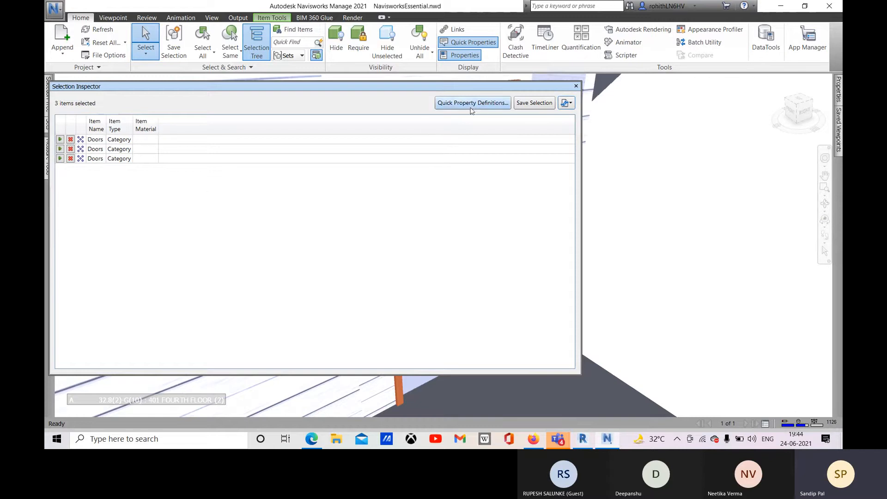
left_click(469, 103)
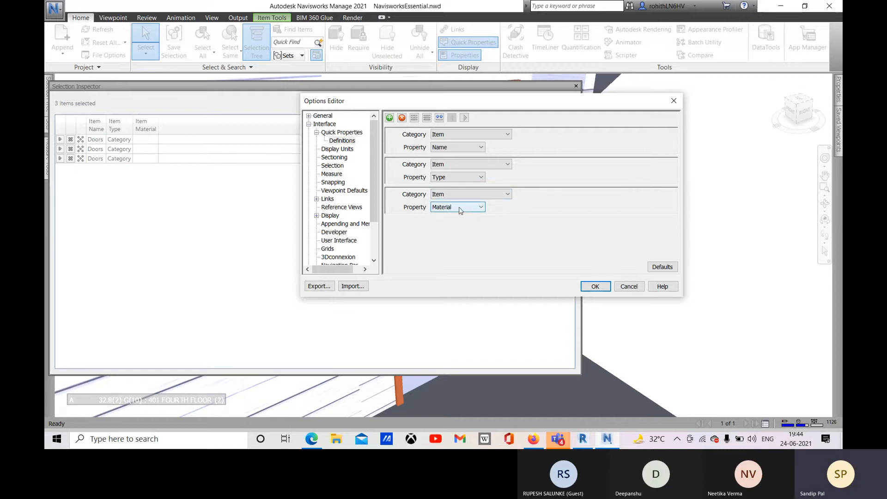
left_click(390, 118)
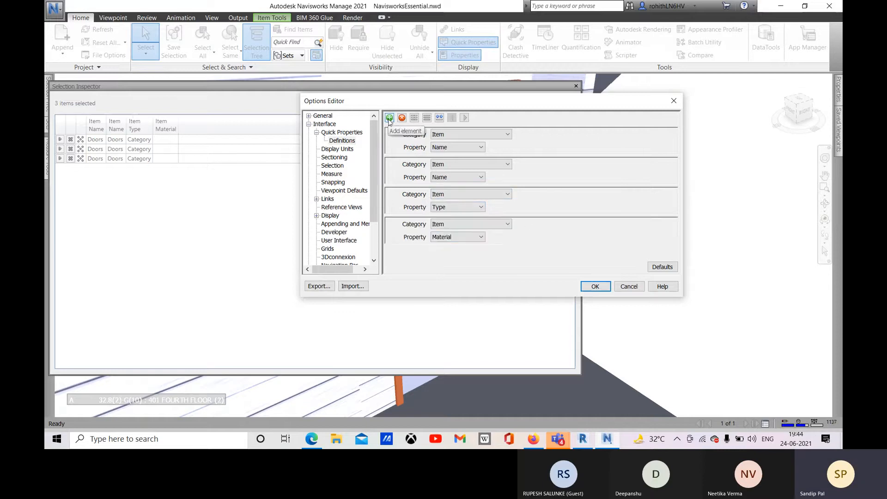
left_click(457, 224)
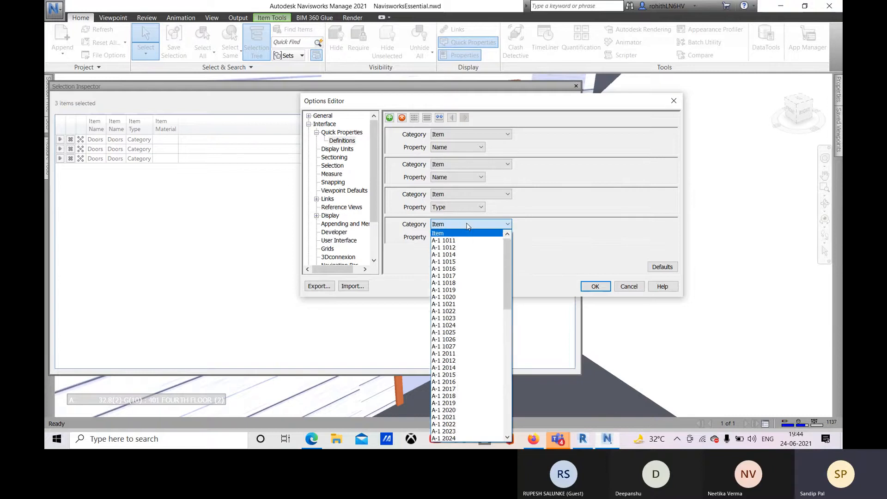
scroll(476, 248, "down", 3)
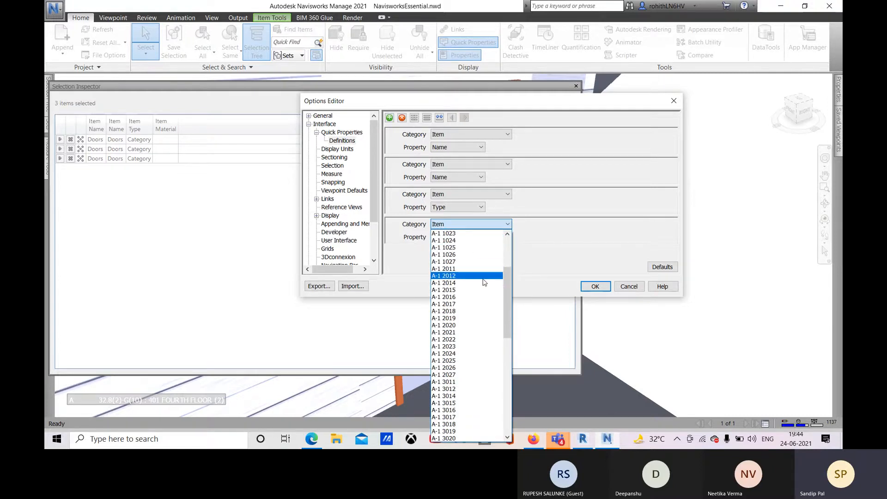
left_click_drag(508, 279, 509, 359)
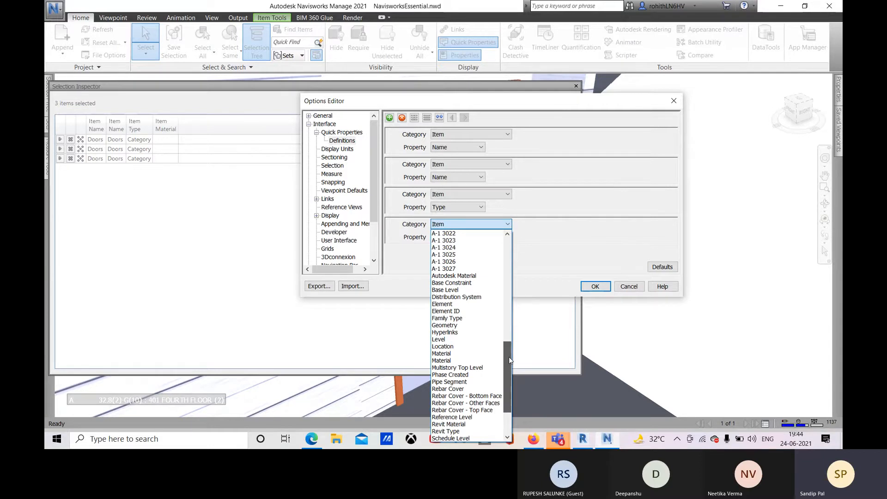
left_click(441, 305)
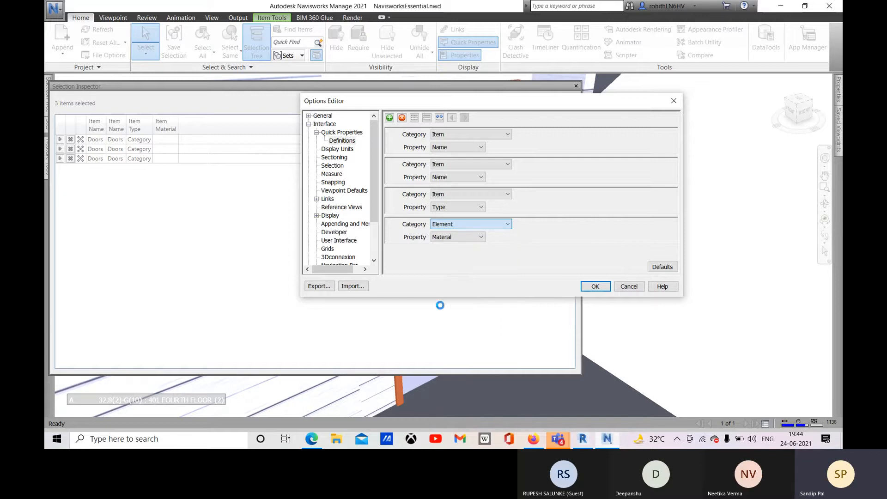
- Set the property of the Element quick property definition to Door Number
left_click(459, 237)
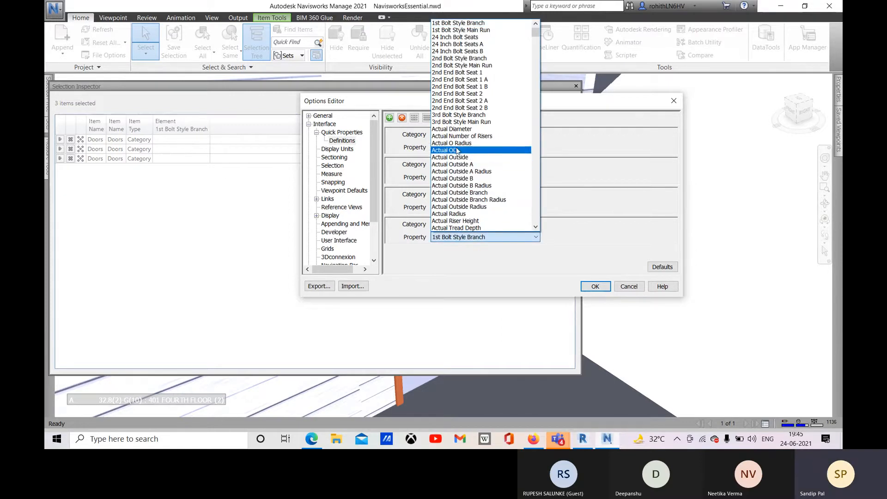
scroll(471, 156, "down", 2)
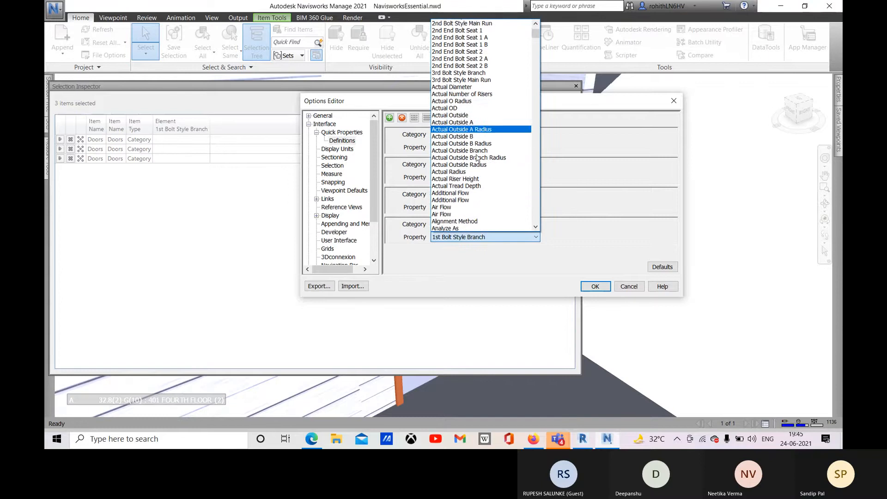
scroll(477, 159, "down", 10)
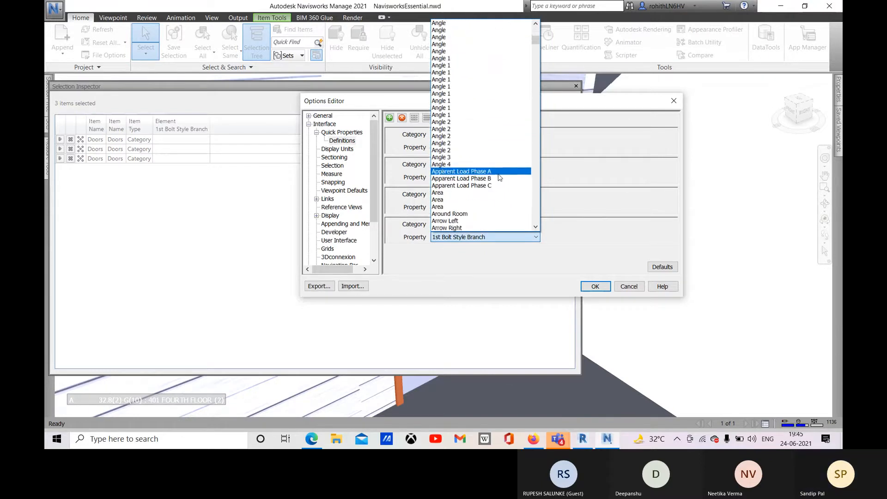
scroll(499, 178, "down", 4)
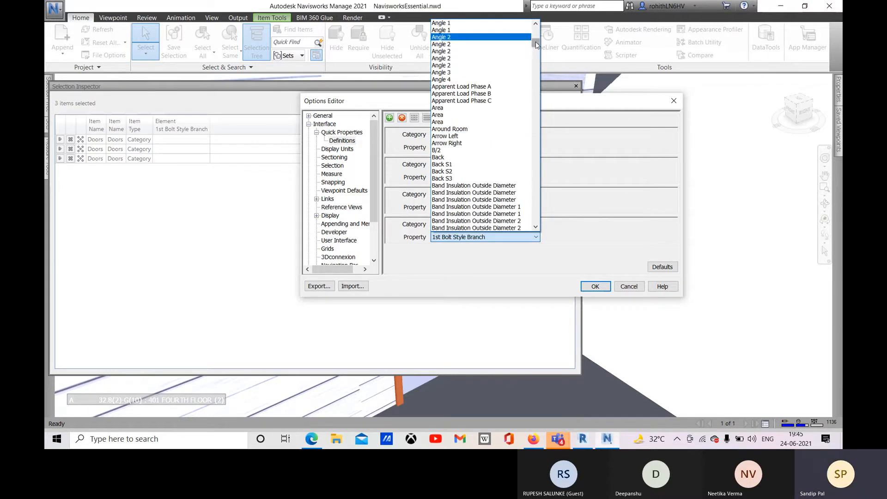
left_click_drag(536, 42, 538, 79)
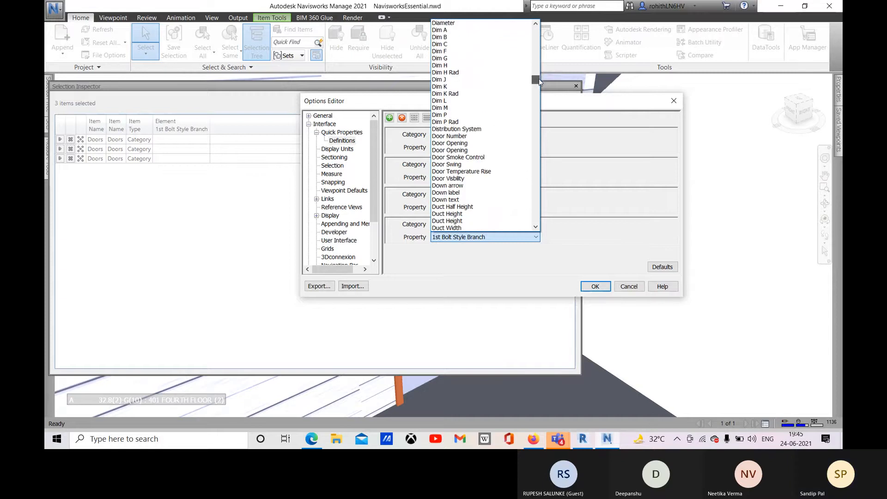
scroll(539, 78, "down", 1)
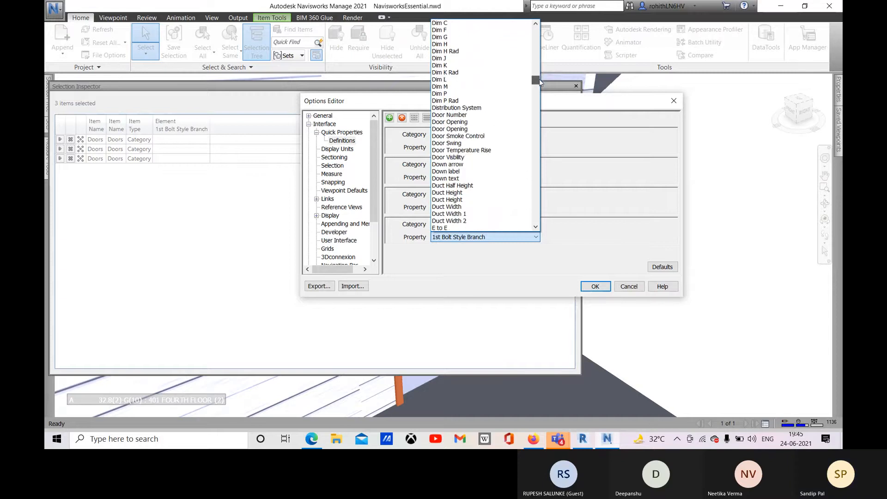
left_click(471, 118)
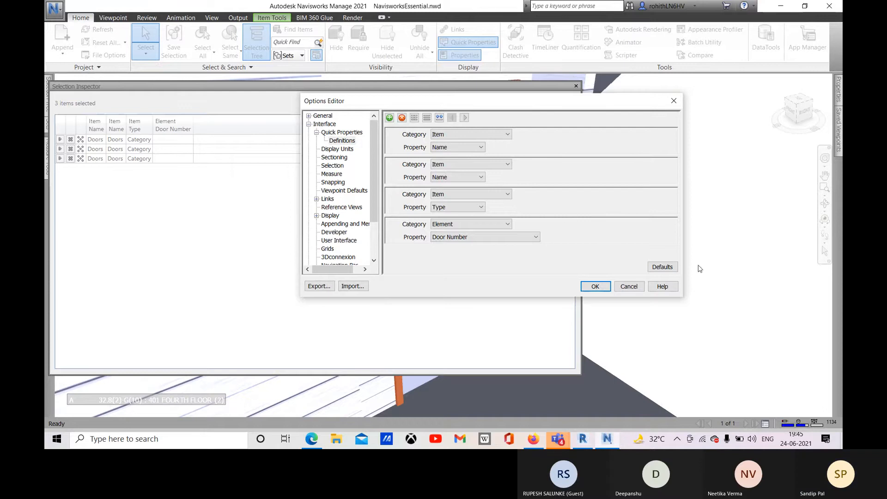
- Apply the quick property definitions, check the Door Number of the first two Doors items and close the Selection Inspector
left_click(595, 287)
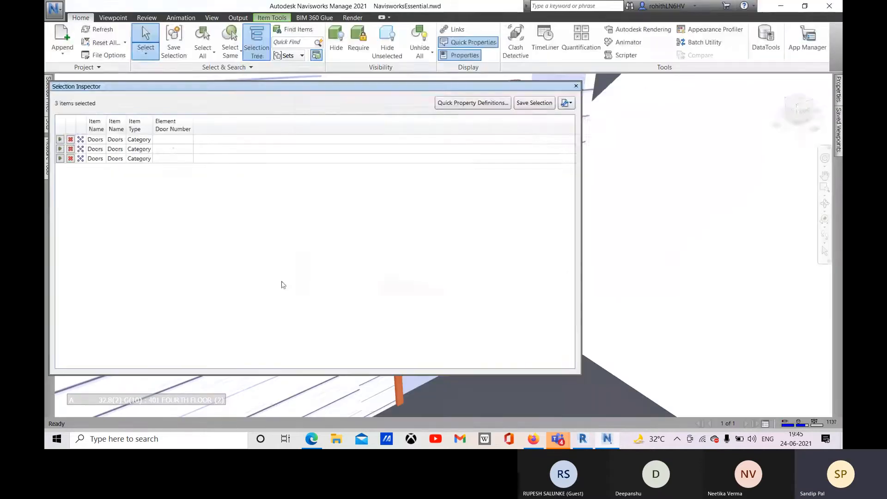
left_click(170, 141)
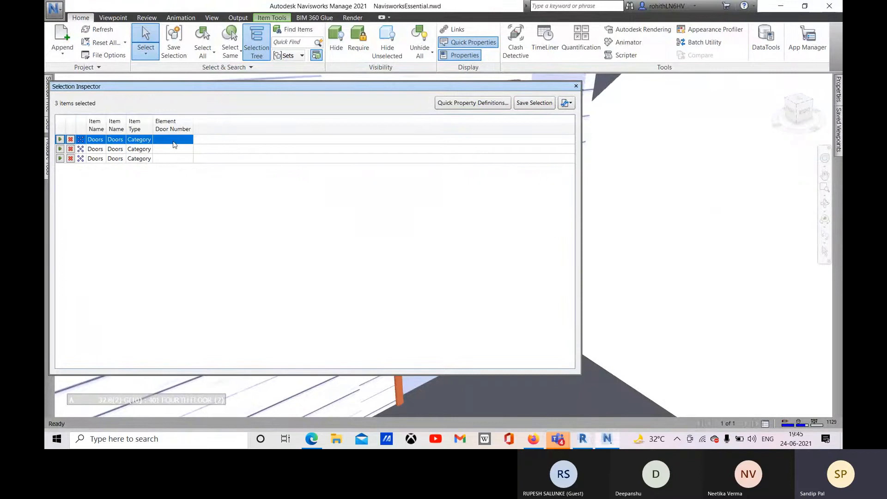
left_click(95, 150)
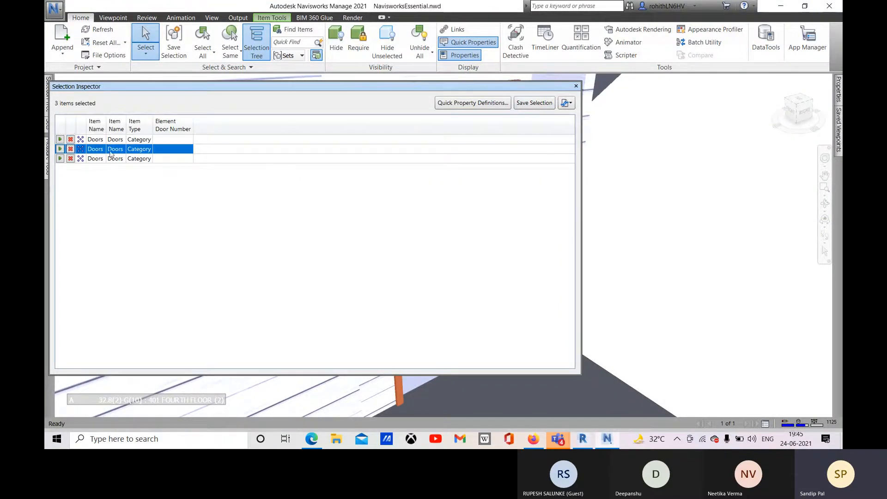
left_click(576, 86)
- Select the wooden exterior door on the first floor and inspect it in the Selection Inspector, keeping the door visible beside the window
scroll(459, 196, "down", 10)
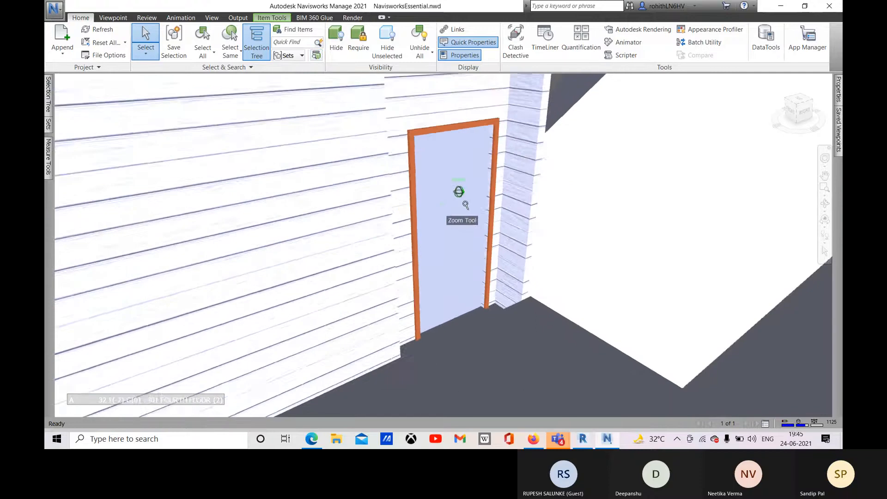
scroll(478, 246, "down", 4)
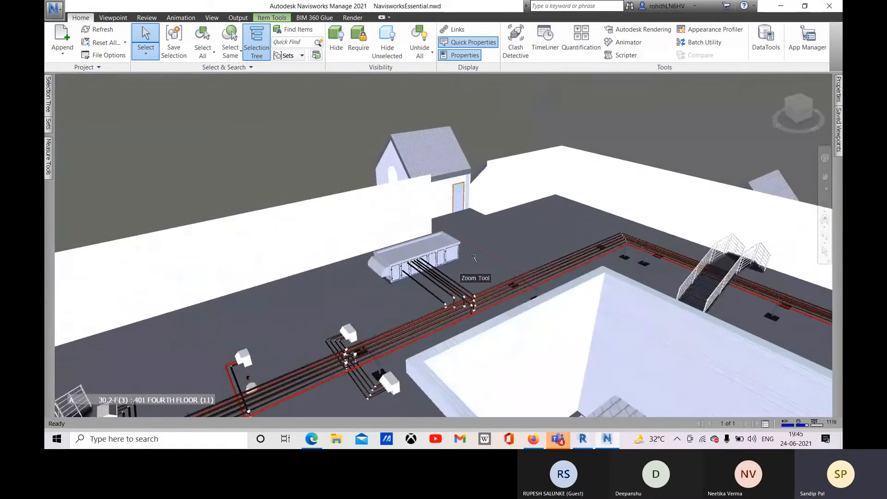
left_click(434, 250)
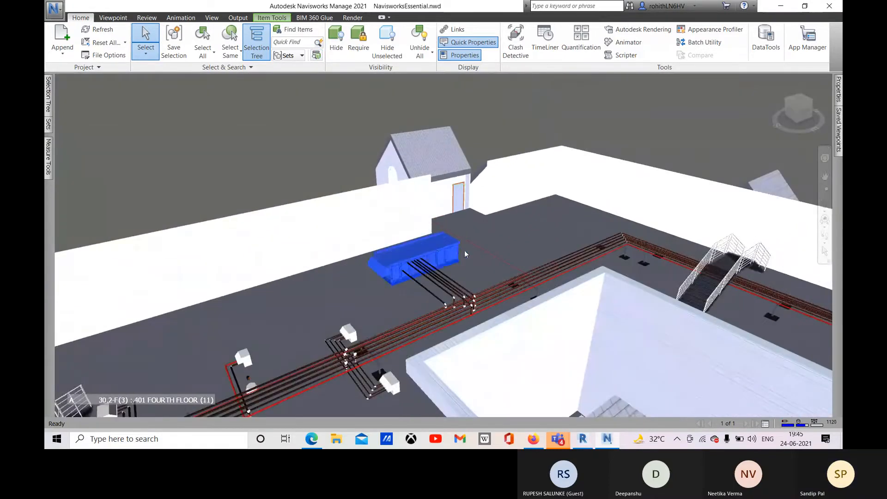
scroll(476, 240, "down", 8)
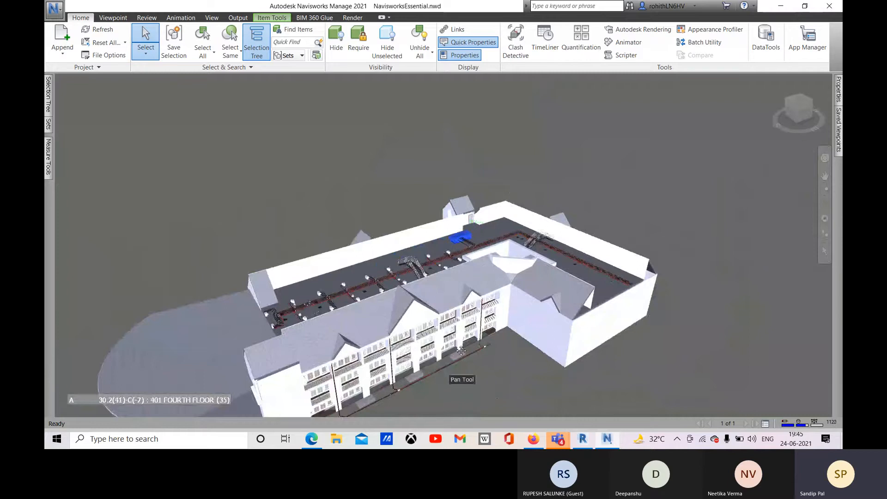
scroll(461, 350, "up", 10)
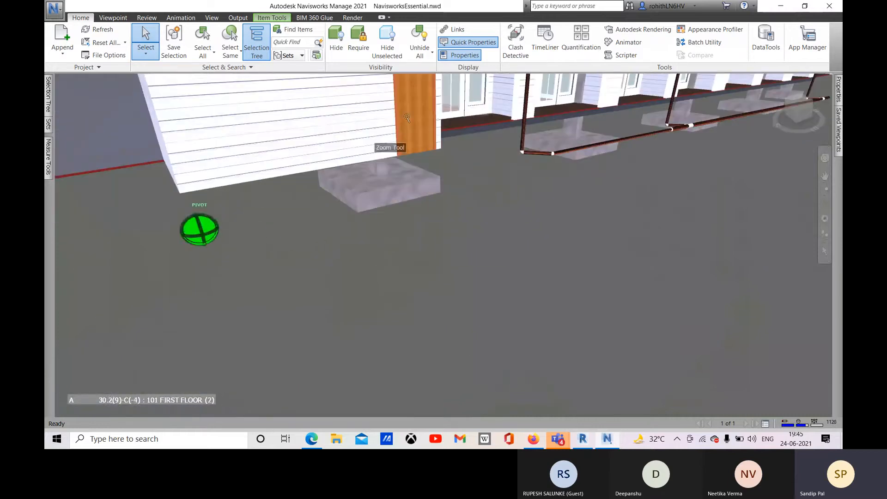
left_click(414, 121)
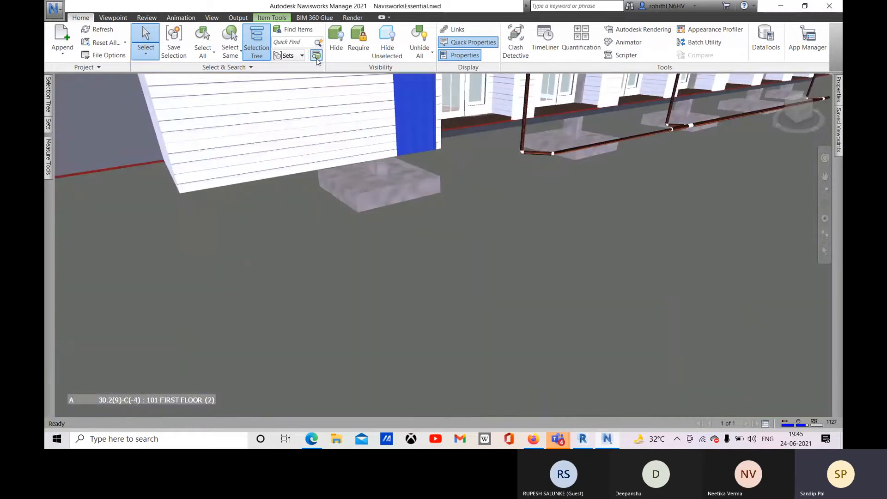
left_click(316, 56)
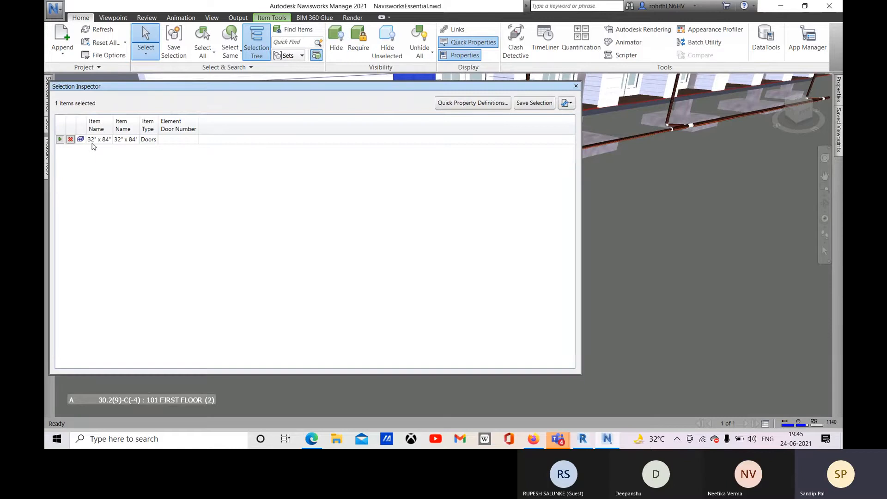
left_click_drag(251, 88, 419, 141)
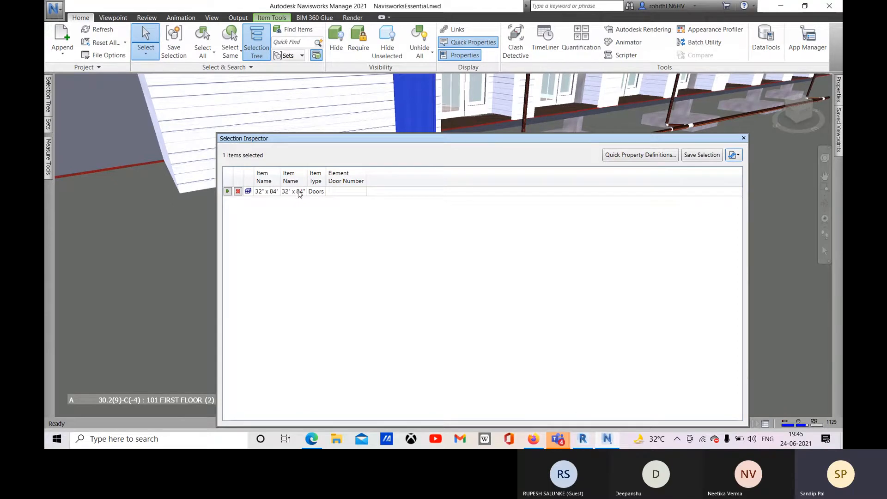
- Remove the duplicate Item Name entry from the quick property definitions and apply the change
left_click(640, 155)
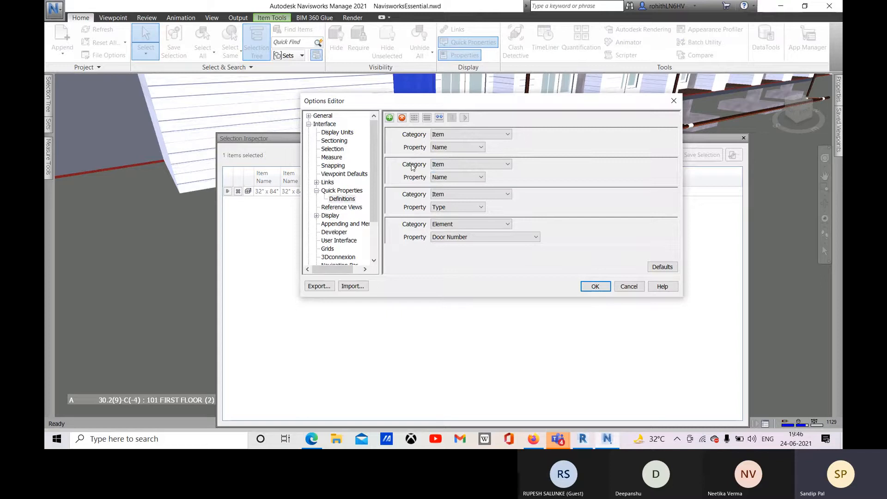
left_click(435, 166)
left_click(434, 166)
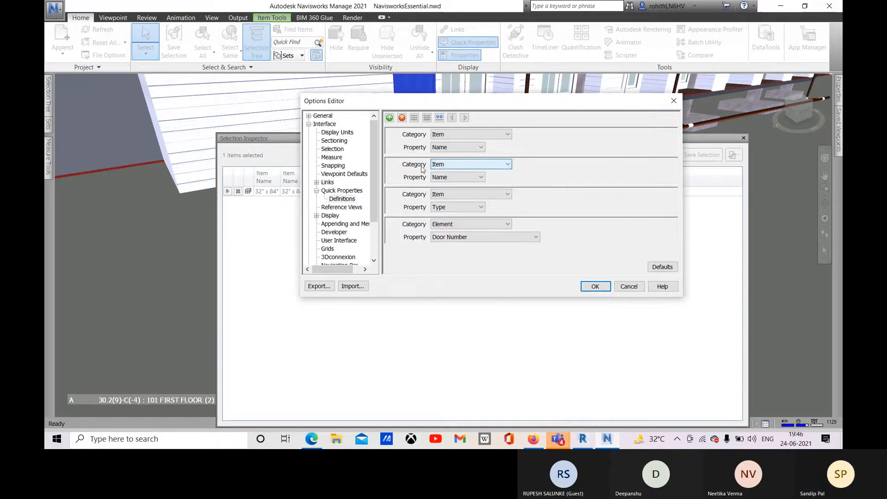
left_click(402, 119)
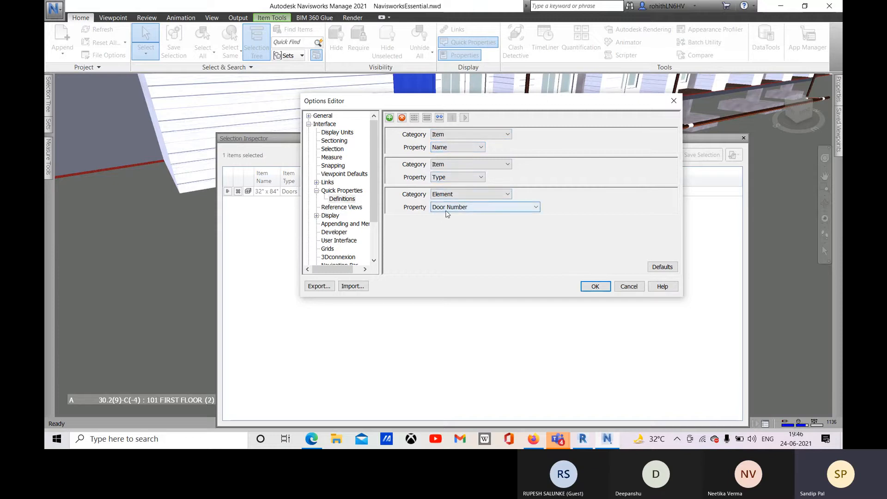
left_click(594, 288)
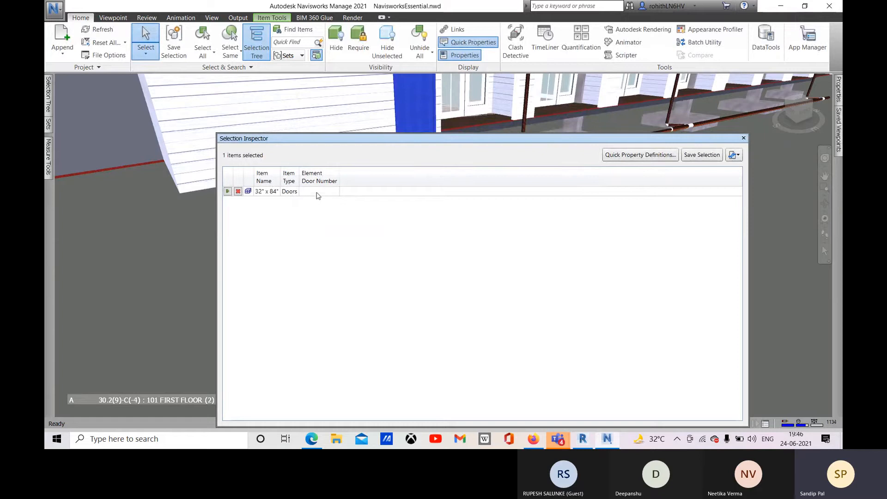
- Examine the door's row and the export options in the Selection Inspector, and close the inspector
left_click(317, 192)
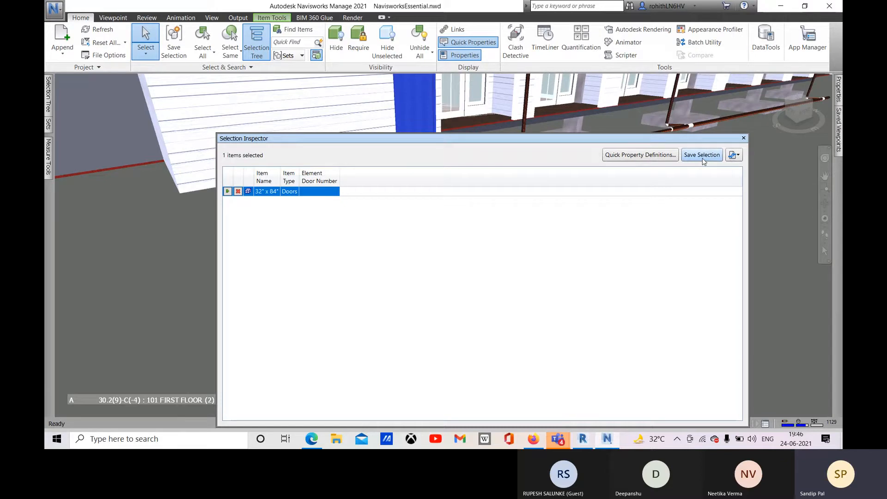
left_click(734, 155)
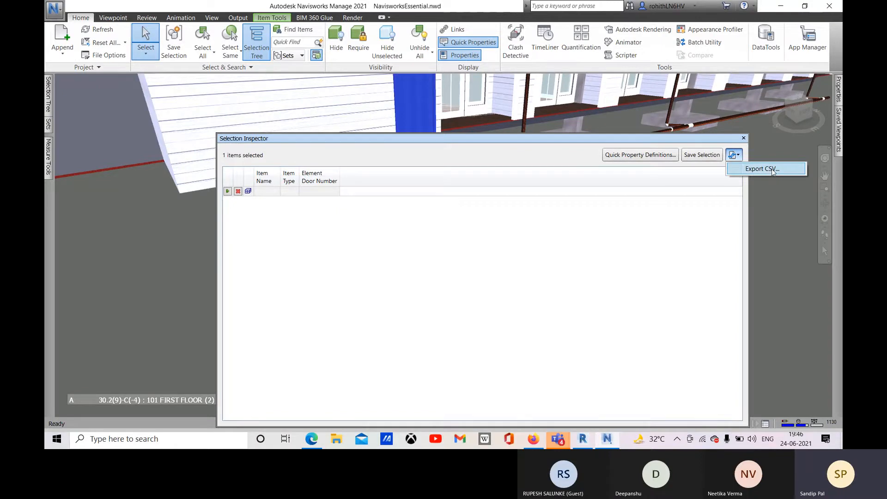
left_click(743, 139)
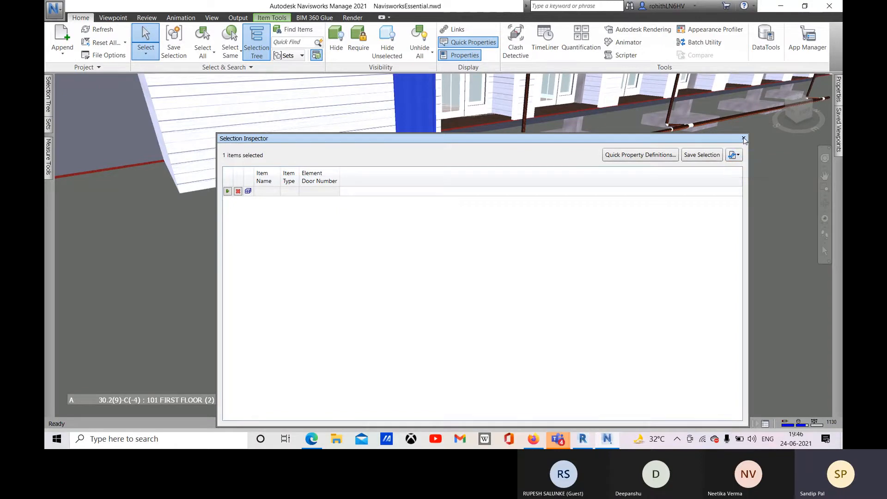
left_click(744, 139)
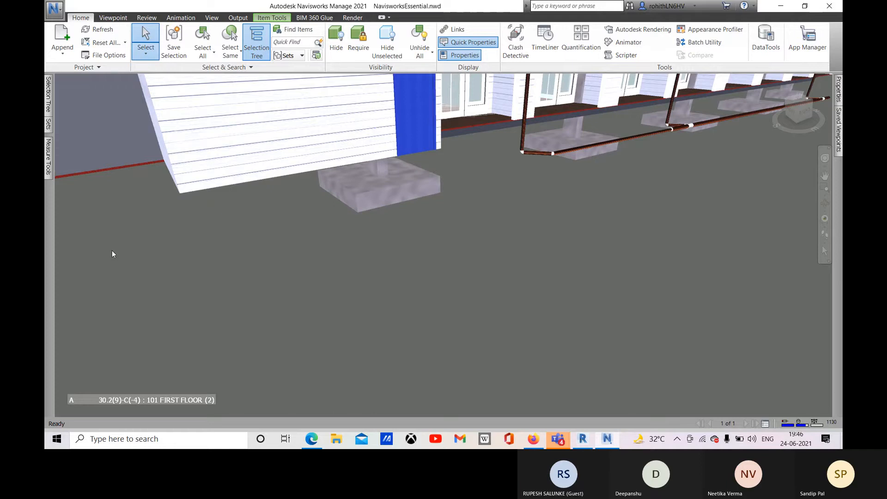
- Clear the door selection and bring the round table in the third-floor guest room into close view
scroll(112, 254, "down", 10)
middle_click_drag(212, 277, 427, 323)
left_click(407, 323)
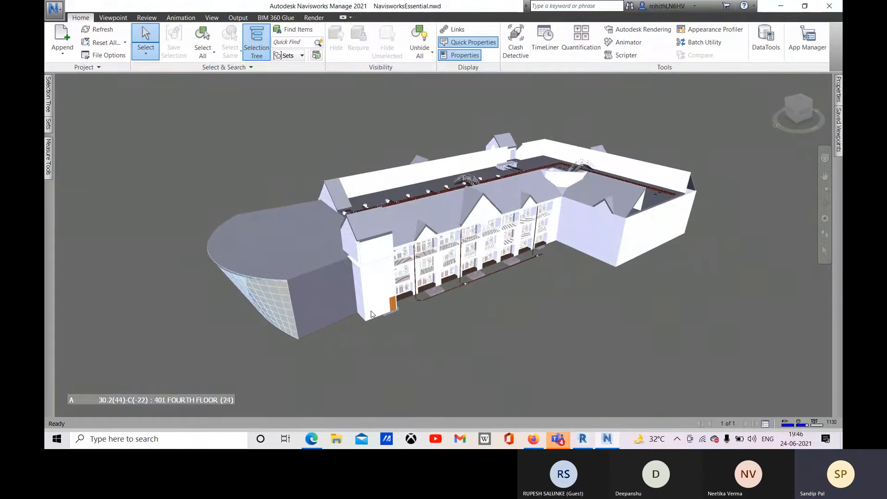
scroll(434, 299, "up", 6)
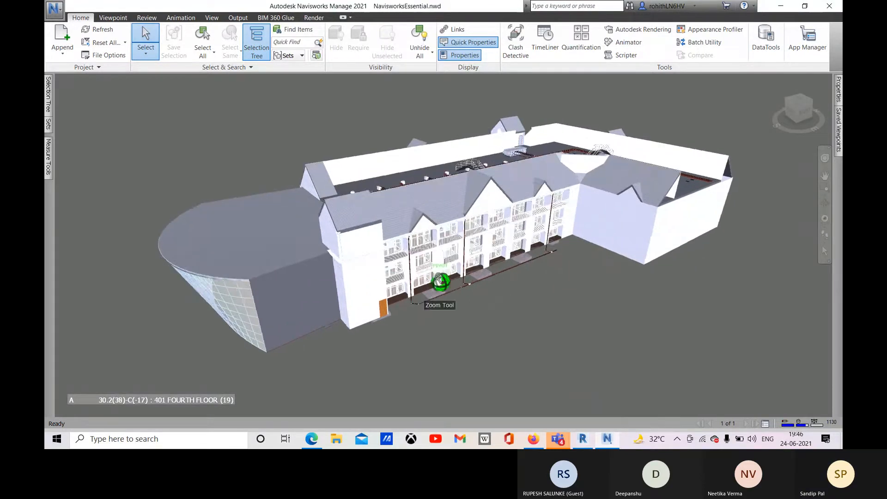
scroll(406, 184, "up", 5)
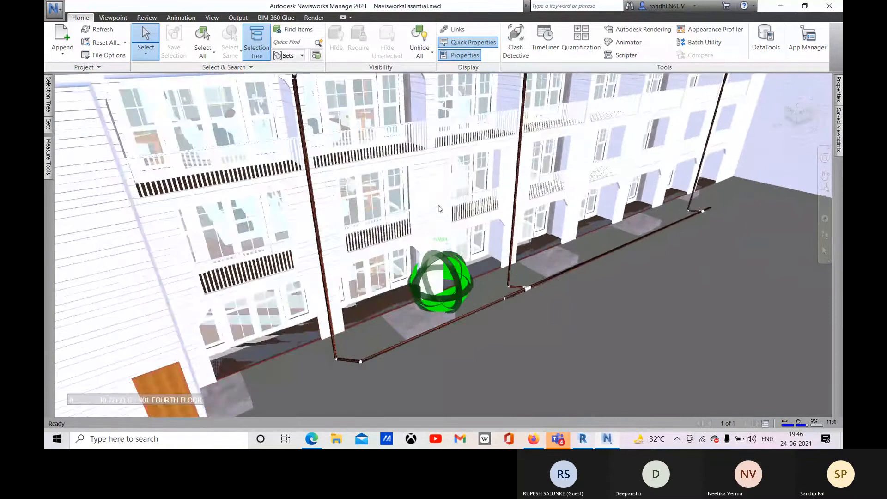
scroll(506, 221, "up", 8)
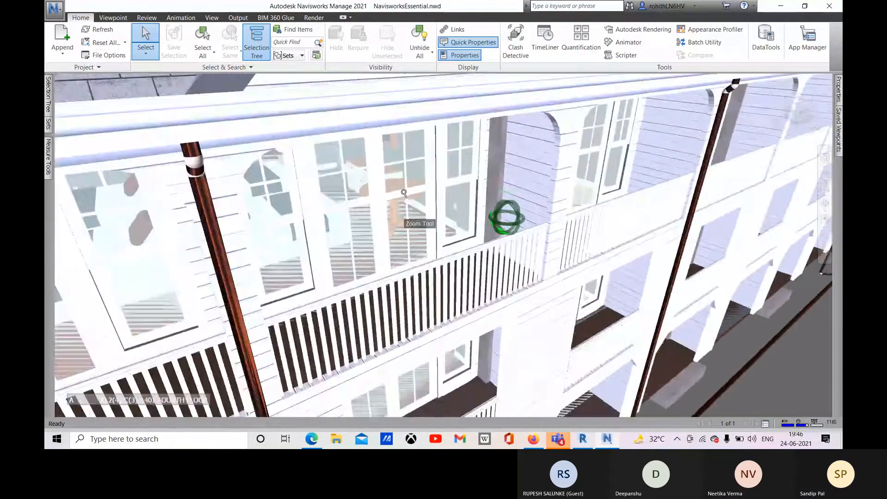
scroll(421, 217, "up", 10)
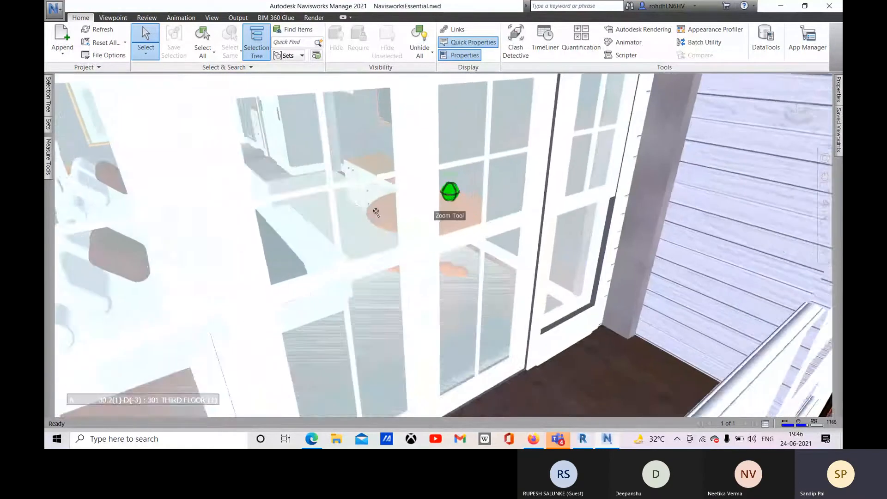
scroll(362, 258, "up", 10)
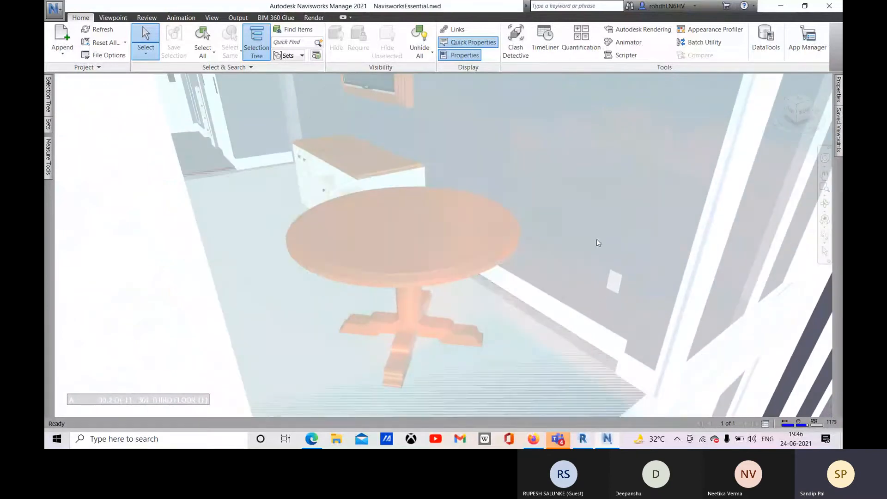
- Fly into the third-floor guest room towards the round table and return to the Select tool
left_click(826, 243)
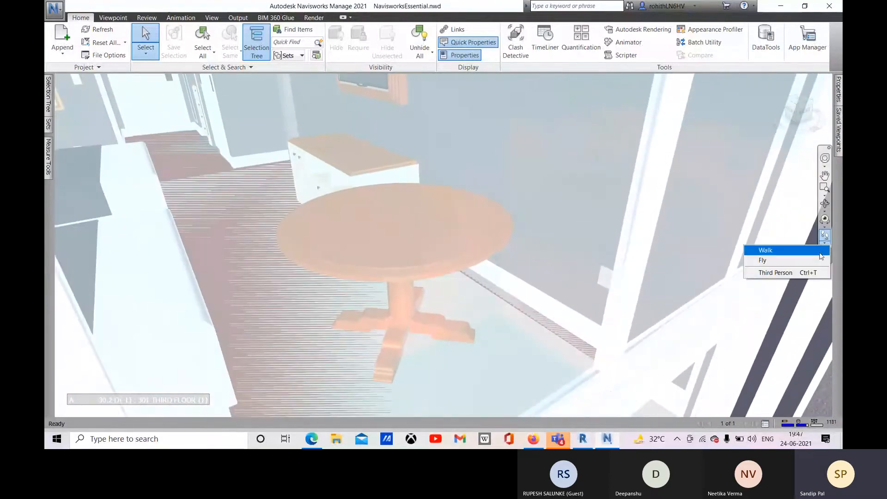
left_click(784, 260)
left_click_drag(454, 307, 378, 256)
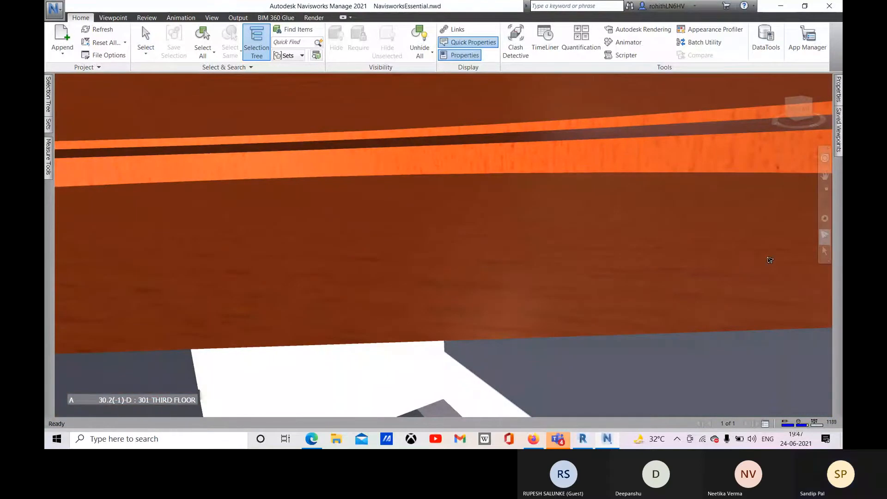
left_click(825, 252)
- Select the round table in the guest room and show the item tools for it
scroll(497, 298, "down", 5)
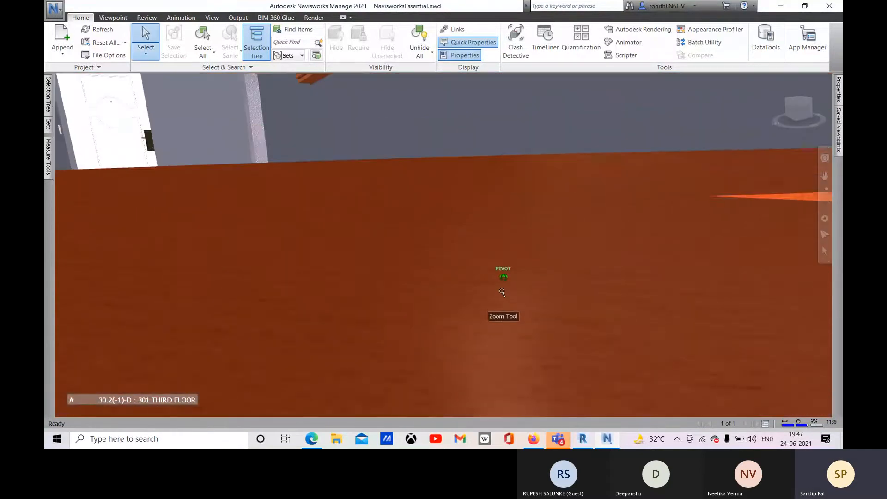
scroll(498, 297, "down", 5)
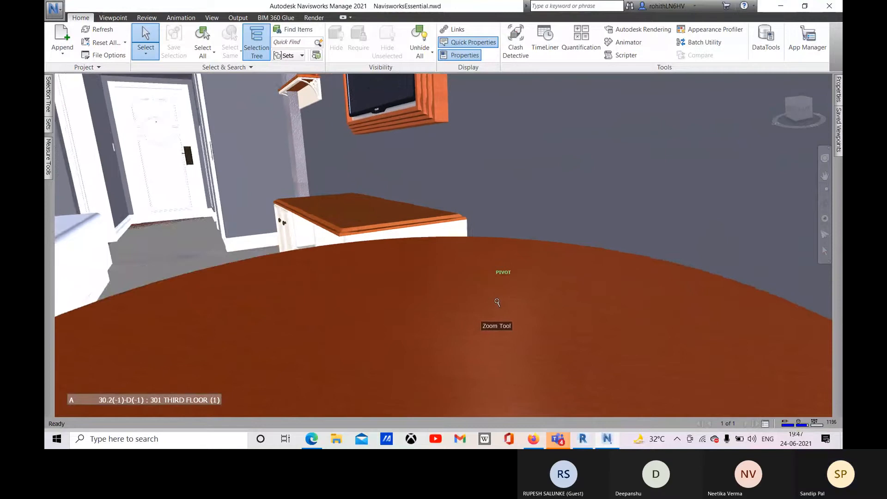
middle_click_drag(498, 298, 783, 165)
scroll(510, 215, "down", 4)
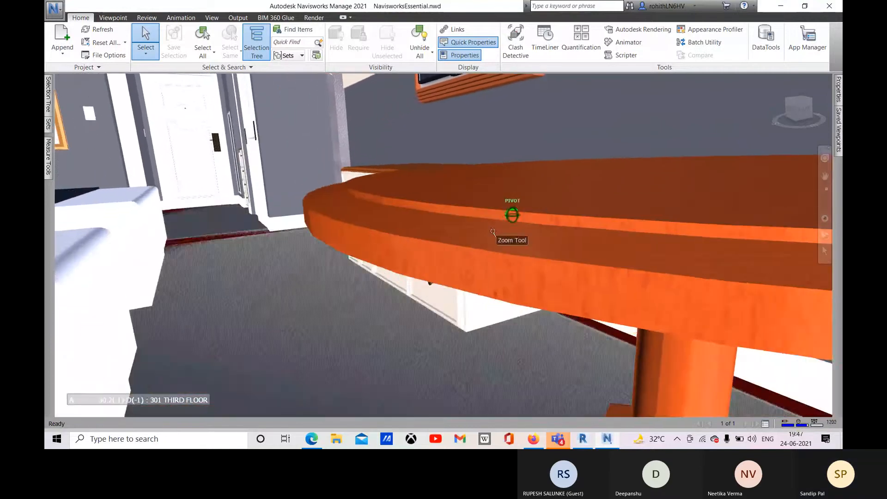
scroll(500, 242, "down", 6)
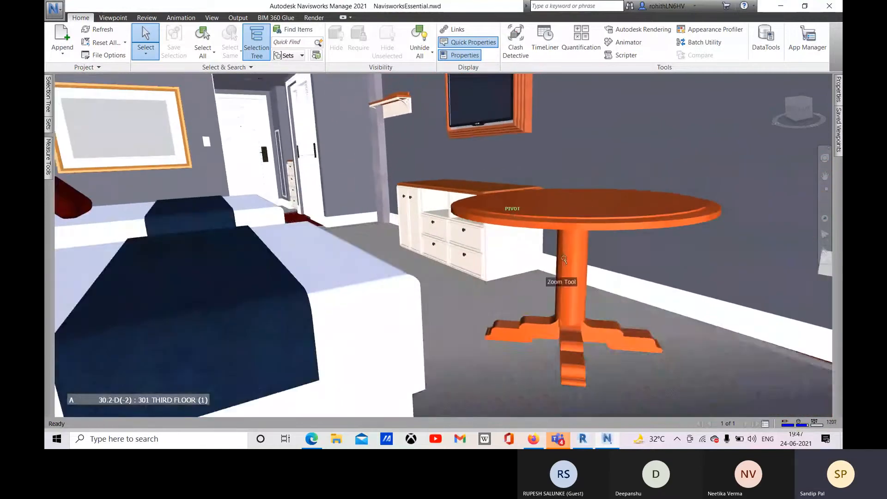
middle_click_drag(522, 277, 443, 315)
left_click(443, 316)
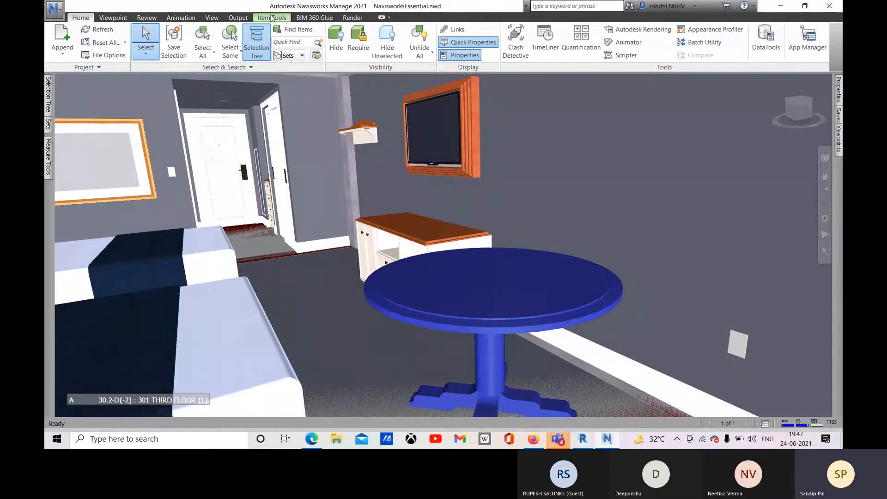
key("Escape")
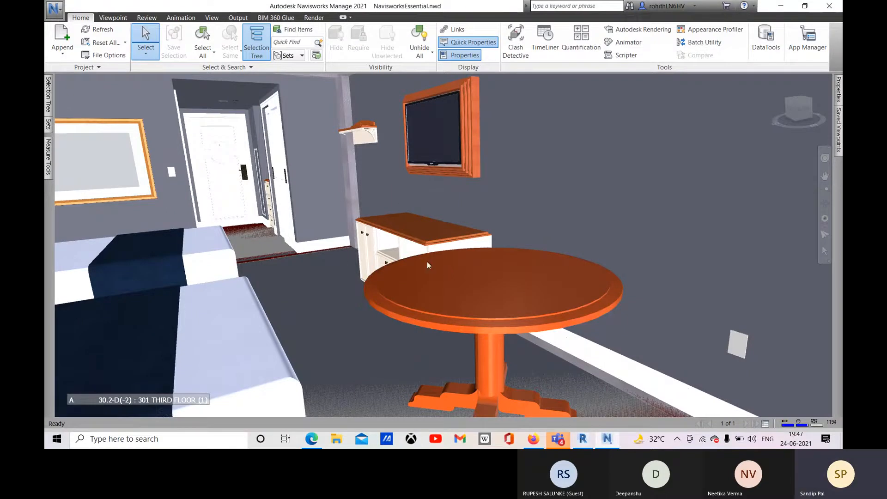
left_click(466, 287)
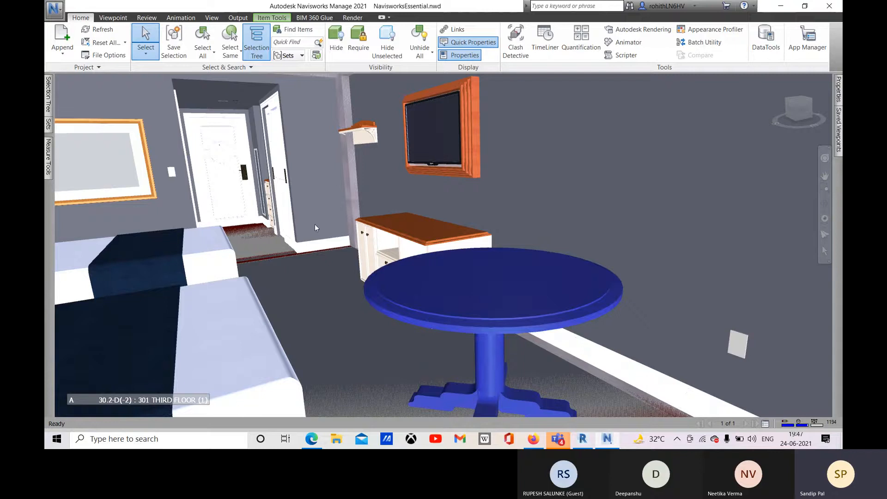
left_click(273, 18)
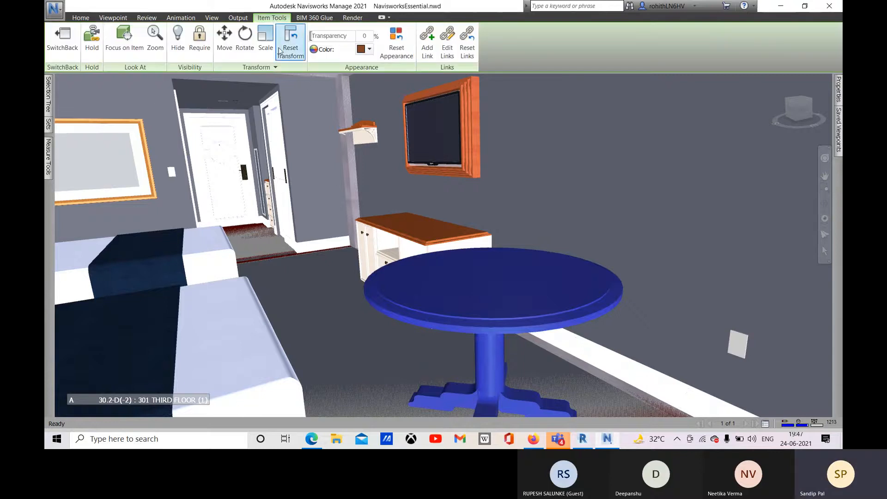
- Move the selected round table across the floor and raise it with the Move gizmo, and reset its transform
scroll(373, 146, "down", 3)
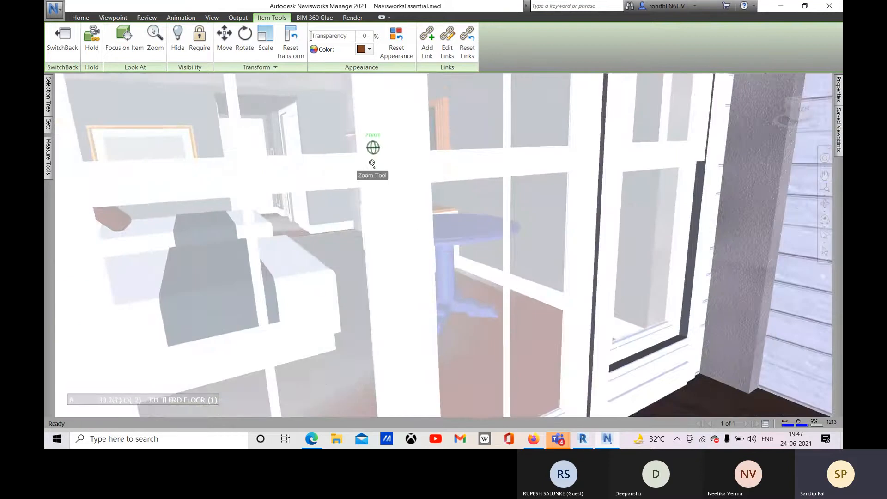
scroll(446, 229, "up", 2)
scroll(432, 238, "up", 5)
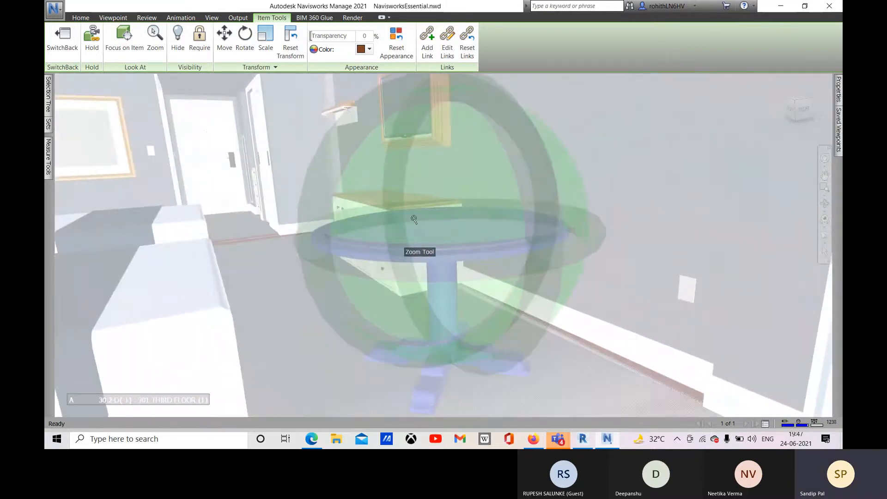
scroll(429, 238, "up", 4)
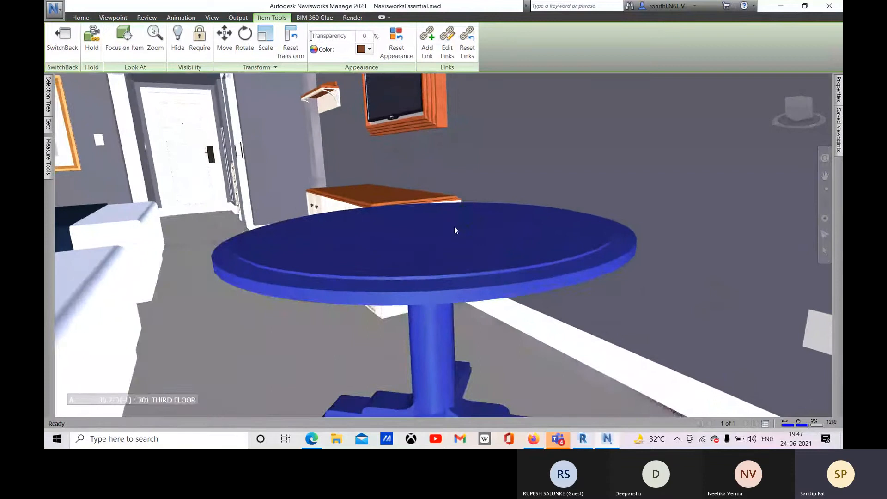
scroll(454, 229, "down", 2)
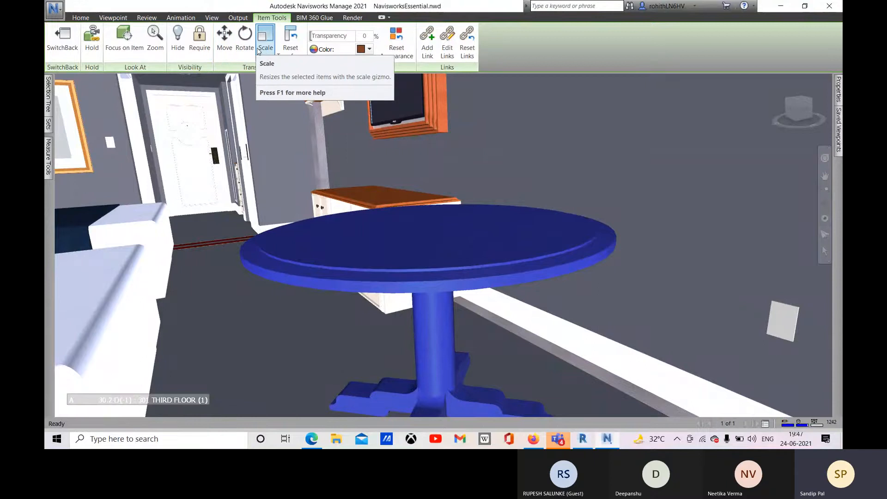
left_click(224, 41)
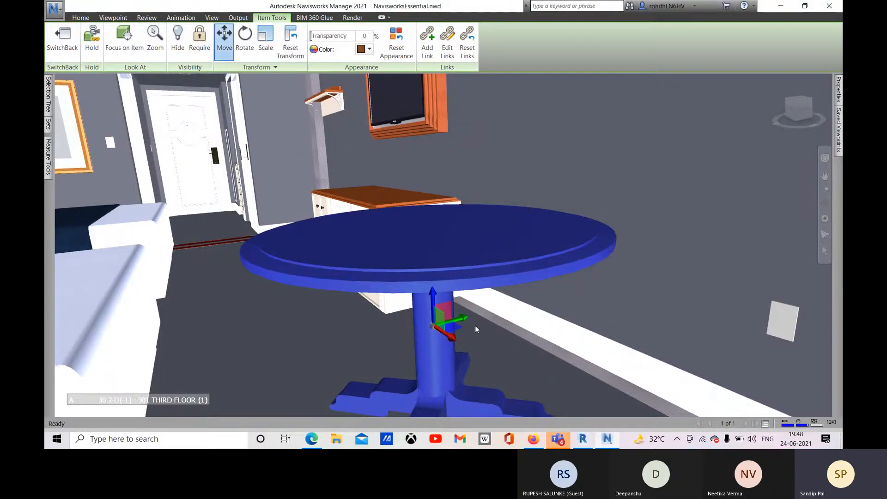
scroll(476, 329, "down", 2)
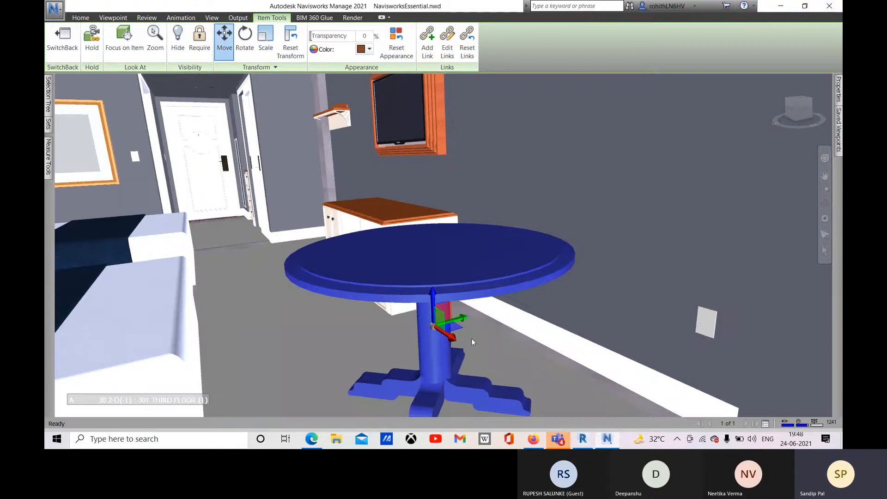
left_click_drag(447, 335, 447, 309)
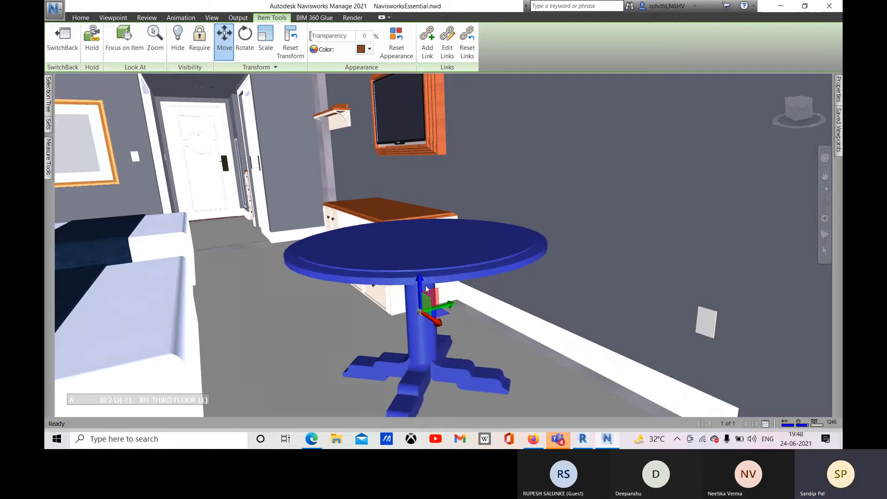
left_click_drag(420, 281, 418, 260)
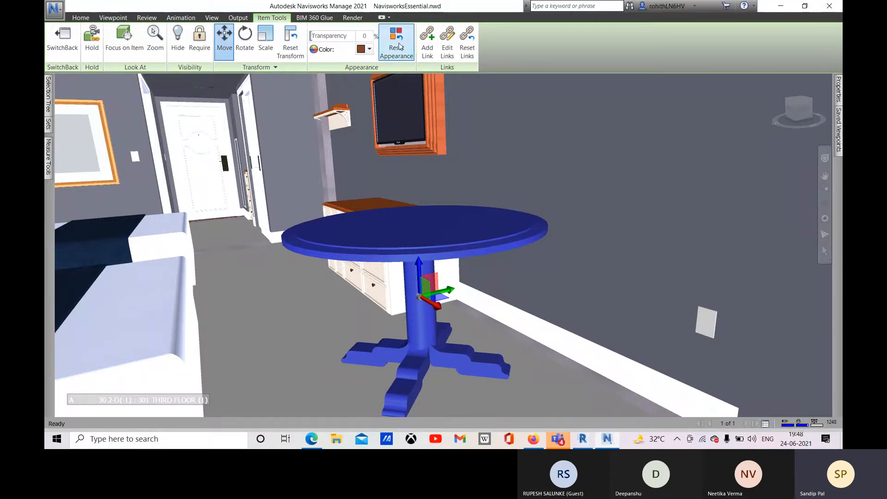
left_click(288, 50)
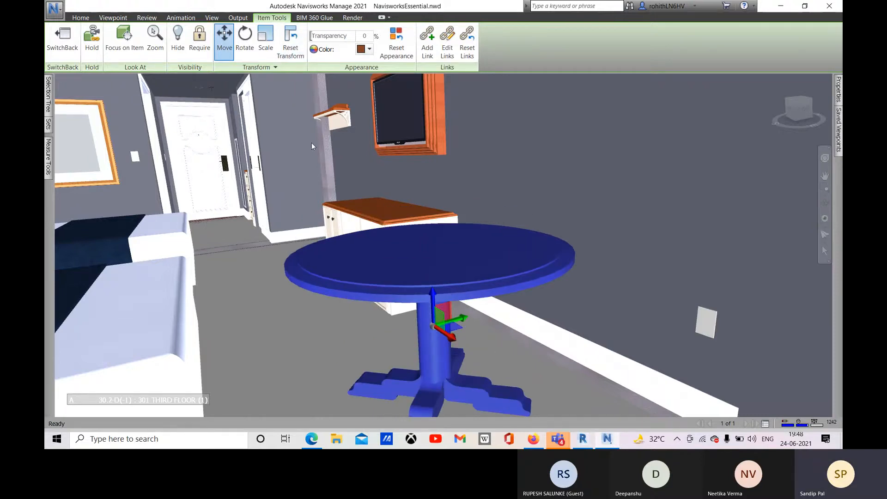
- Activate the Rotate gizmo and select the dresser beneath the wall-mounted television
left_click(244, 41)
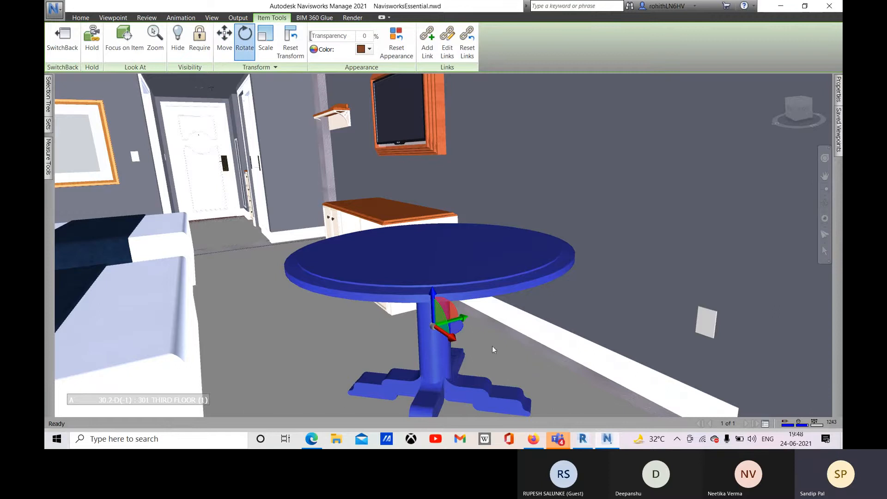
mouse_move(487, 345)
middle_mouse_down()
mouse_move(457, 338)
mouse_move(472, 340)
middle_mouse_up()
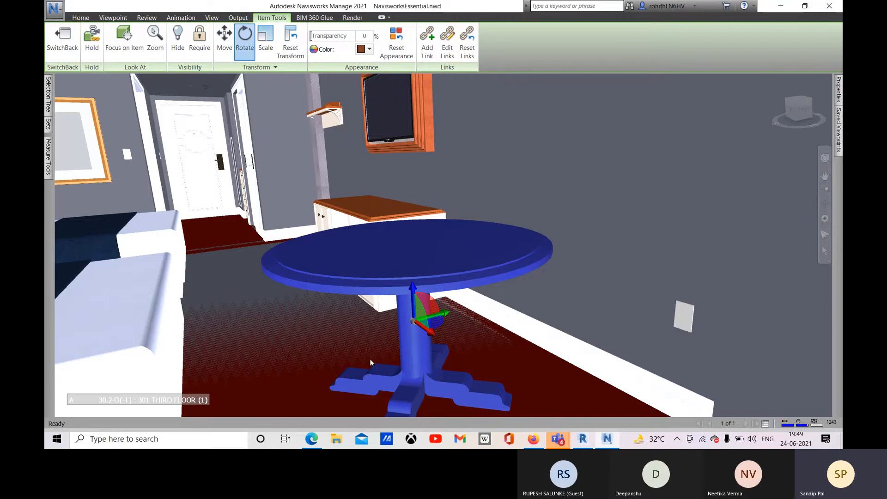
middle_click_drag(372, 362, 592, 407)
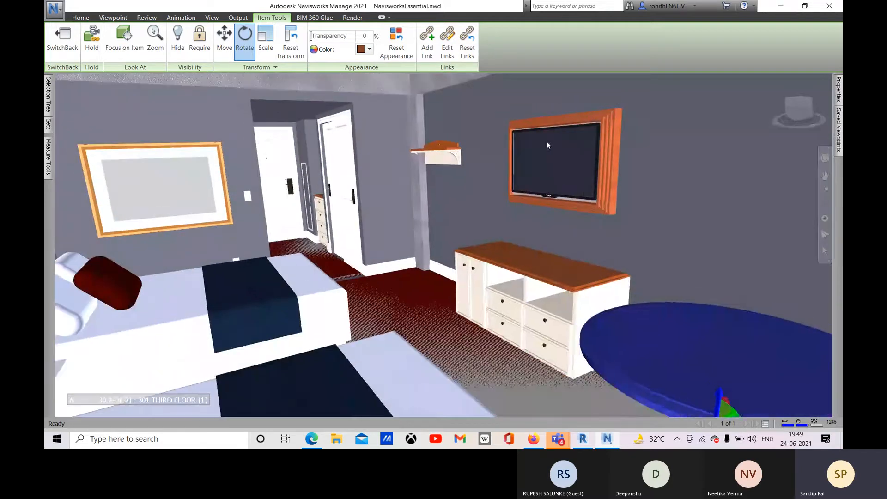
left_click(509, 279)
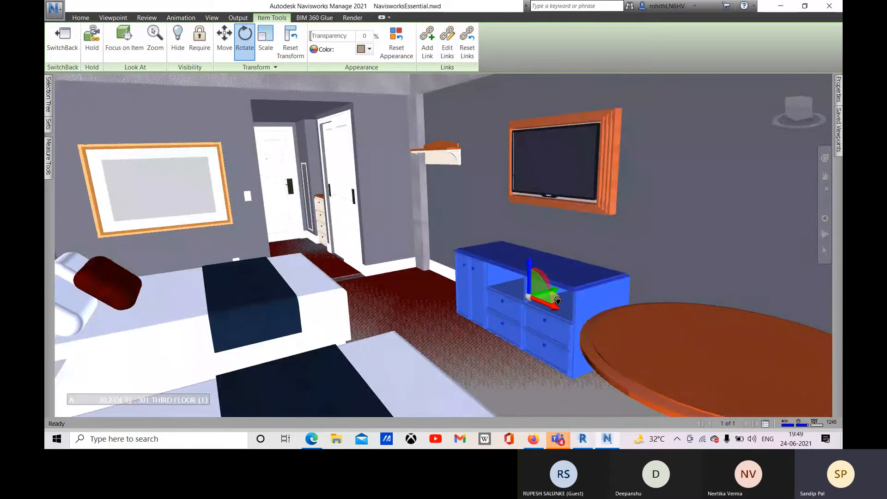
- Rotate the dresser with the Rotate gizmo and reset its transform
left_click_drag(555, 300, 640, 306)
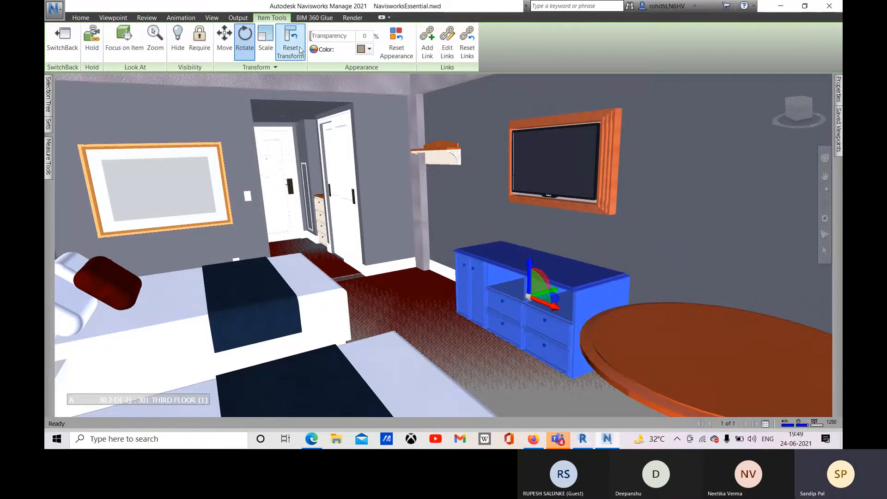
right_click(481, 265)
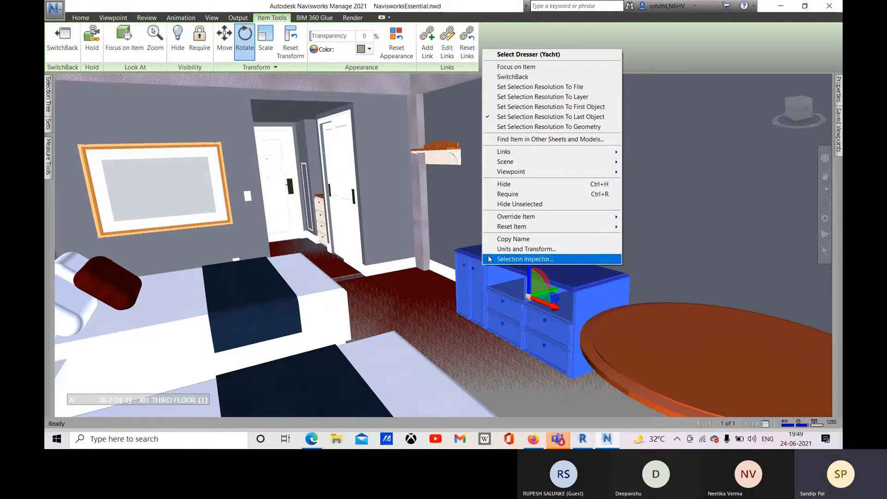
mouse_move(521, 230)
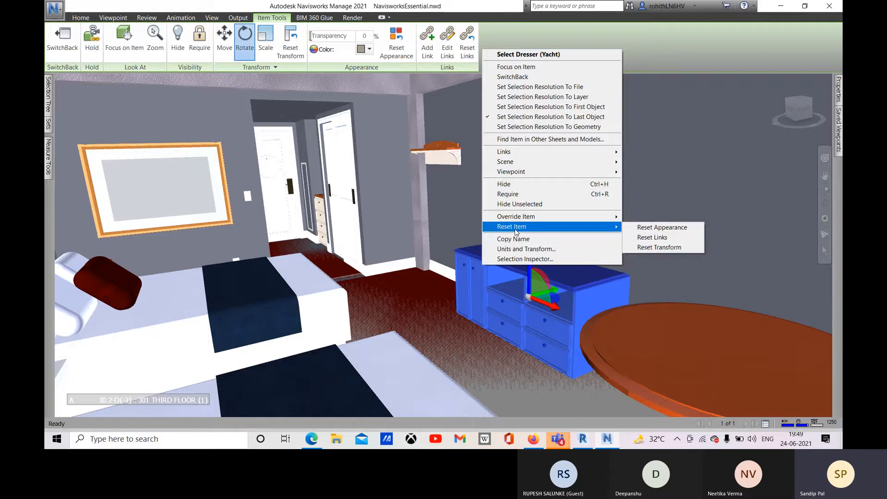
left_click(655, 248)
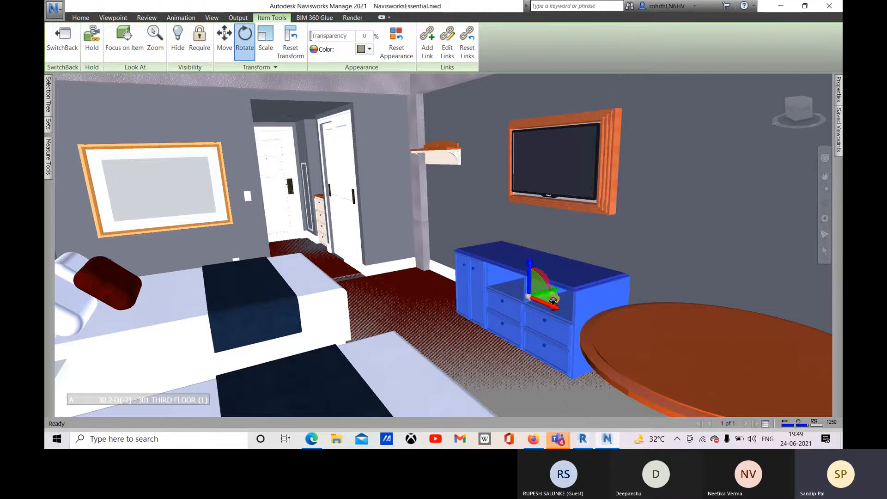
- Turn off the Rotate gizmo and apply Reset Transform to the dresser once more
left_click(246, 48)
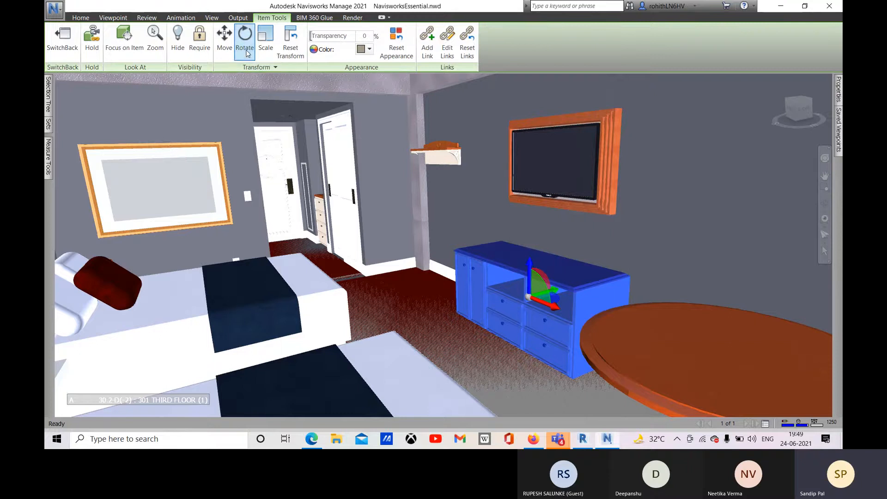
right_click(475, 282)
mouse_move(508, 244)
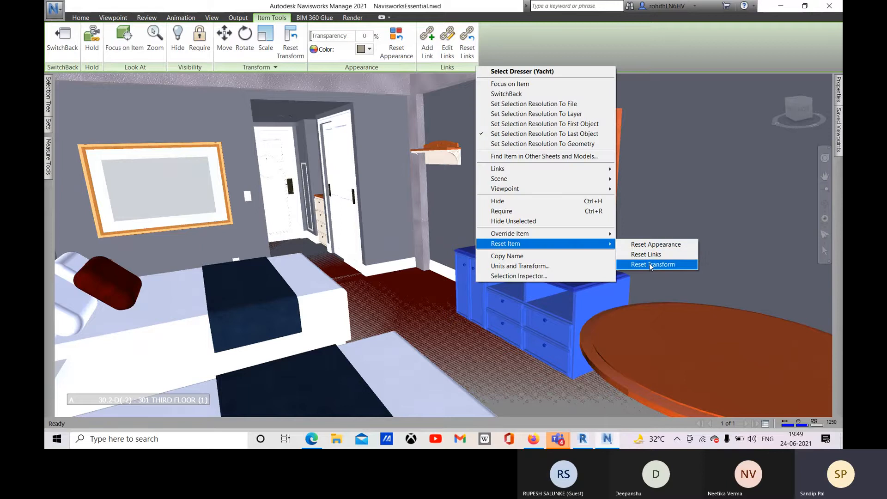
left_click(647, 264)
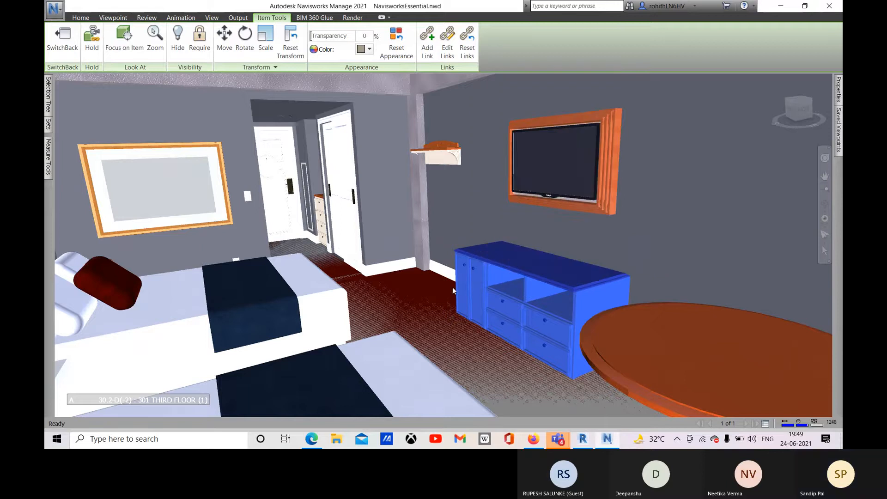
- Override the dresser's transform with a translation of 0.05 m along X
middle_click_drag(454, 286, 417, 301)
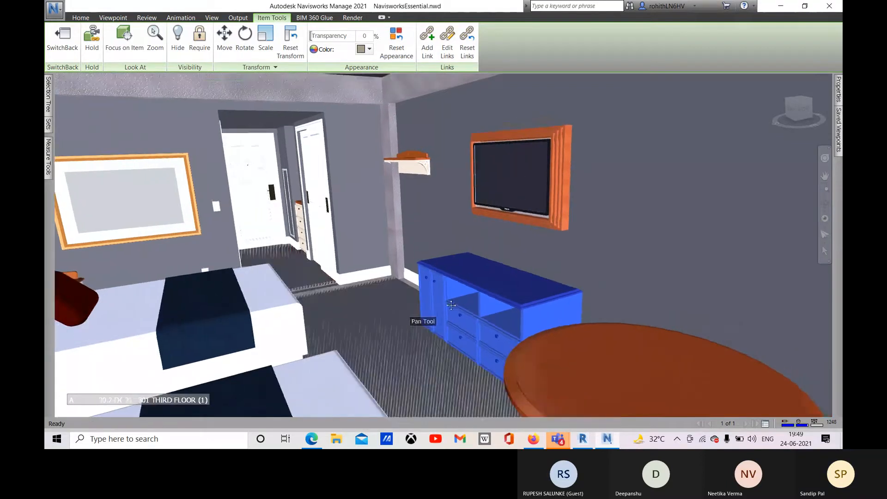
right_click(425, 284)
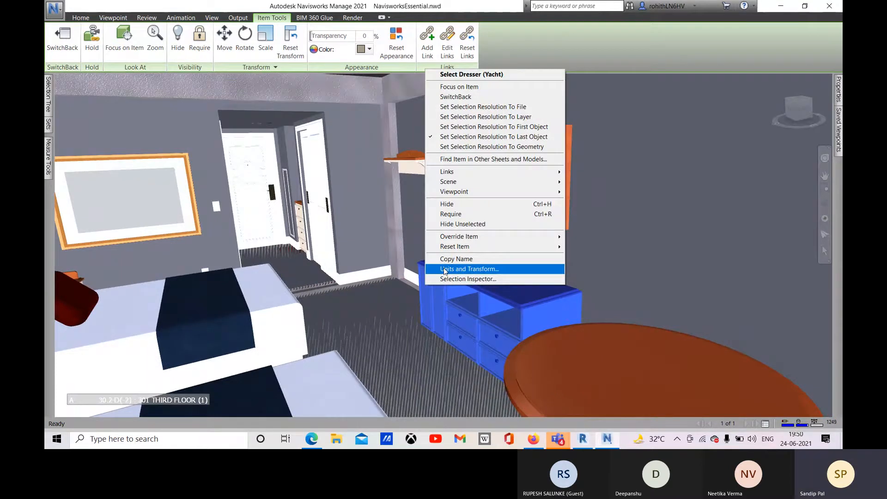
mouse_move(467, 238)
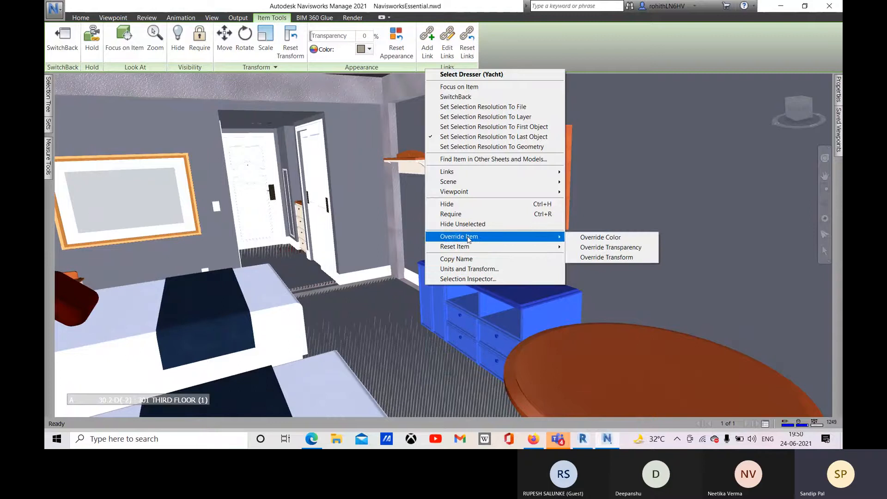
left_click(607, 257)
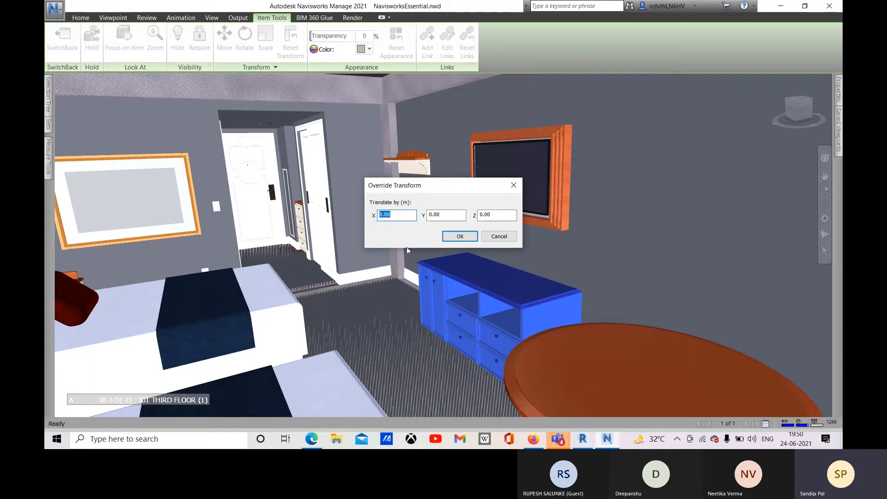
left_click(387, 215)
left_click_drag(394, 215, 388, 215)
left_click(459, 236)
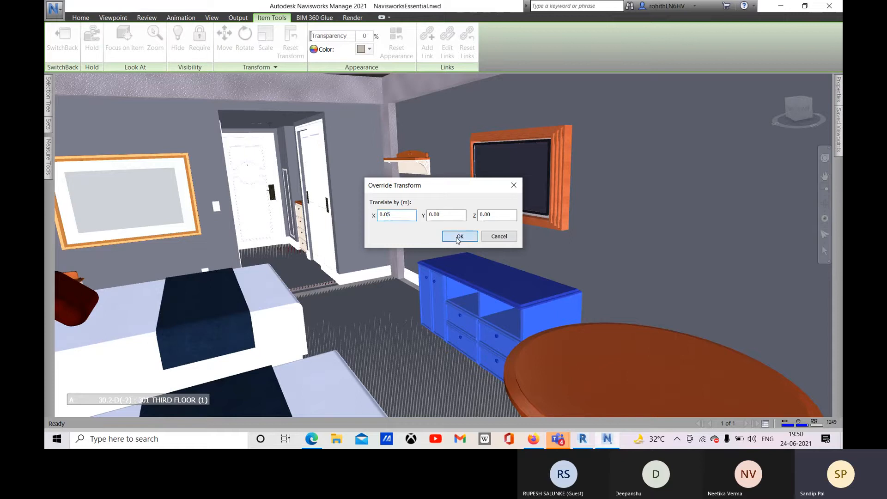
- Override the dresser's transform with a translation of 0.10 m along X, and reset its transform
right_click(453, 309)
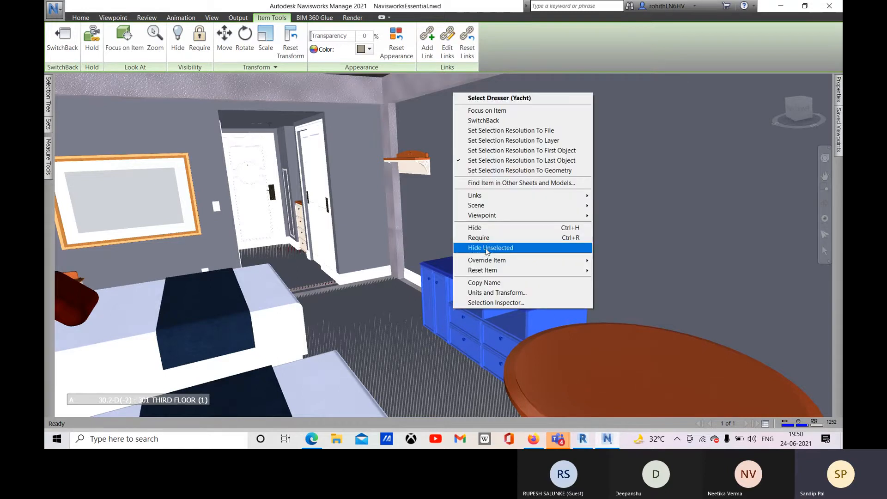
mouse_move(505, 266)
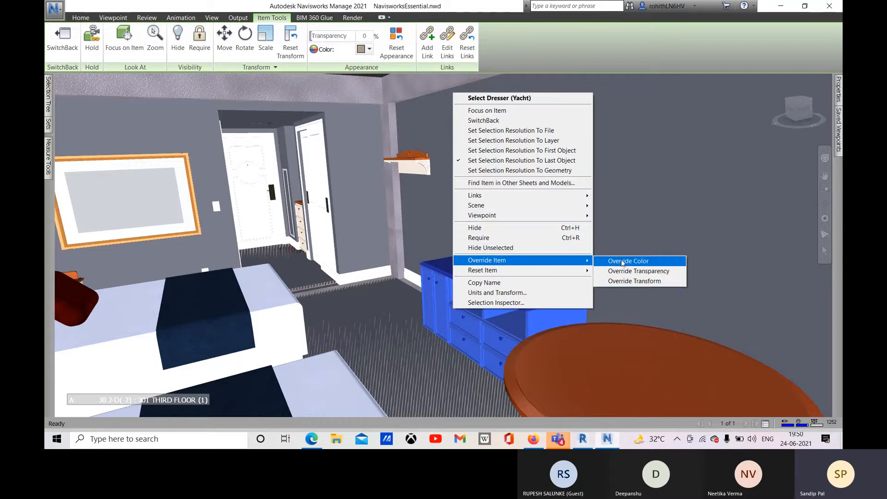
left_click(619, 280)
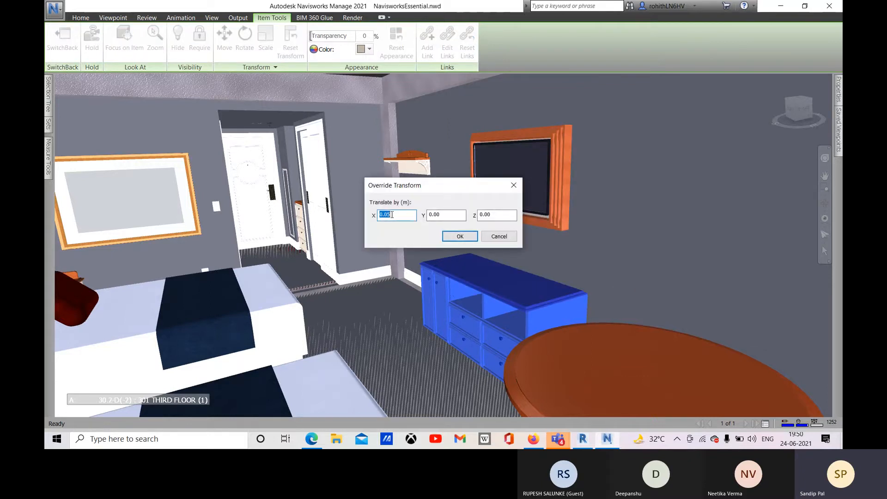
left_click_drag(394, 215, 384, 217)
type("1")
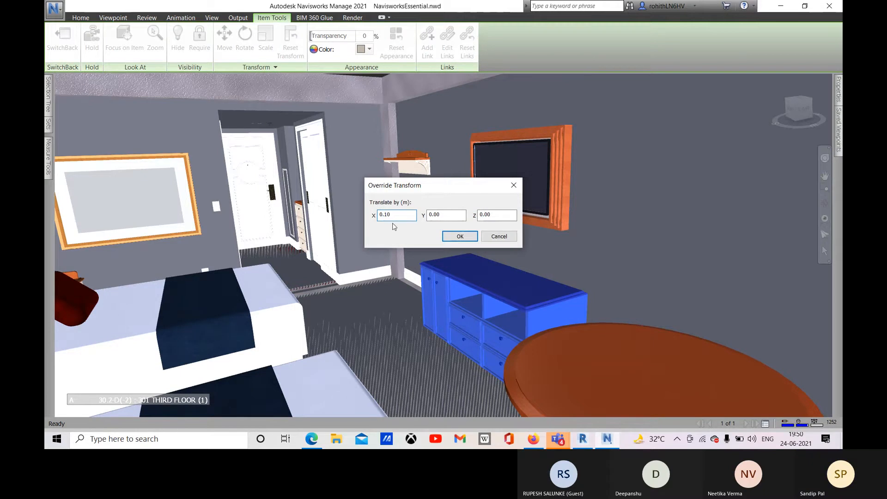
left_click(460, 236)
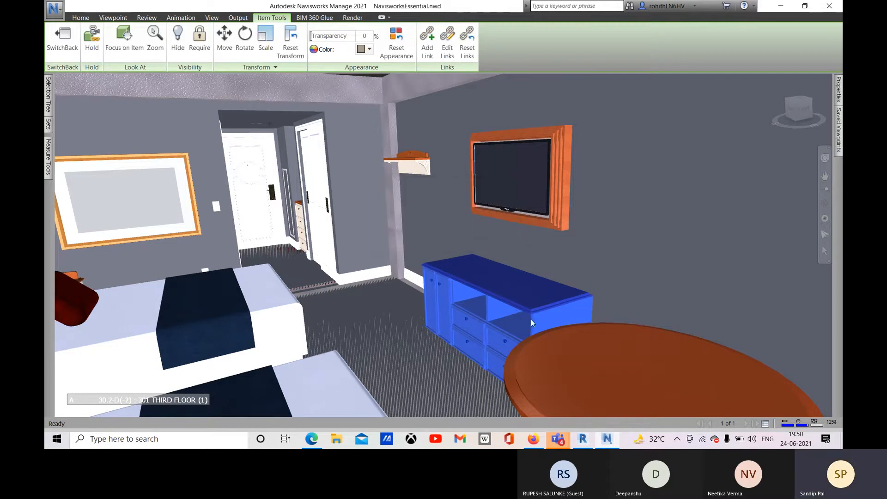
left_click(291, 37)
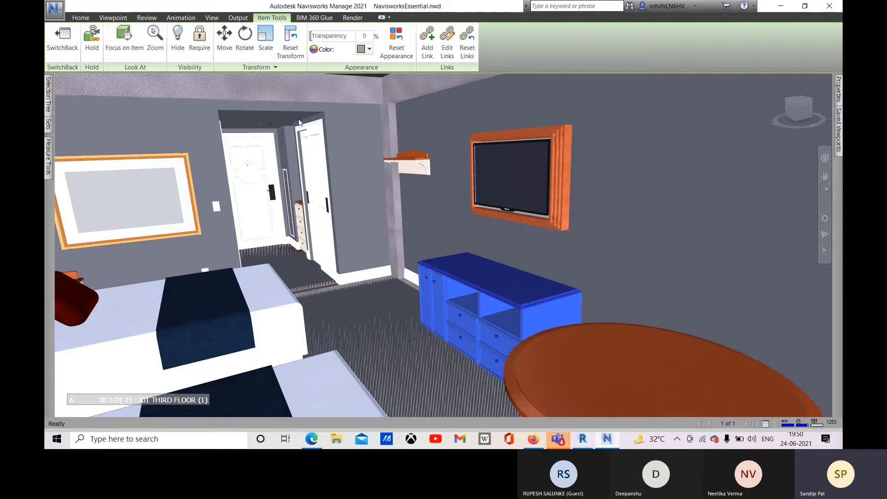
- Reduce the dresser's height with the Scale gizmo and slightly adjust its horizontal scale
left_click(266, 41)
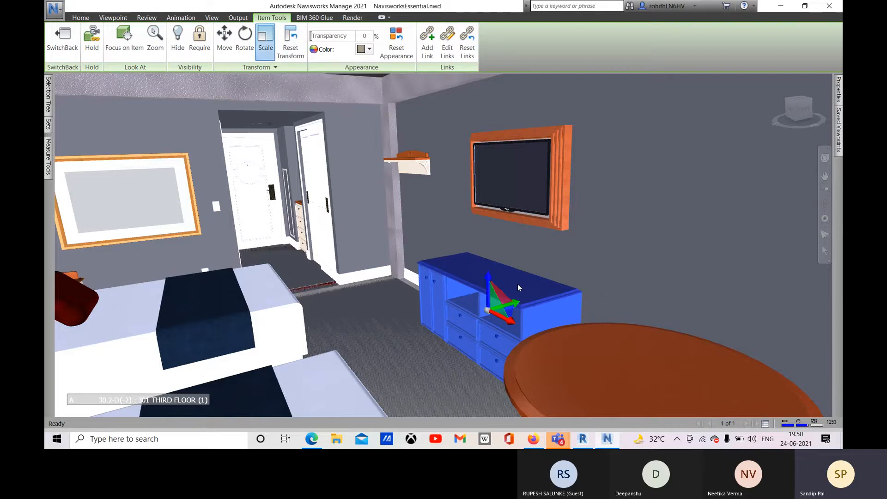
left_click_drag(488, 274, 494, 306)
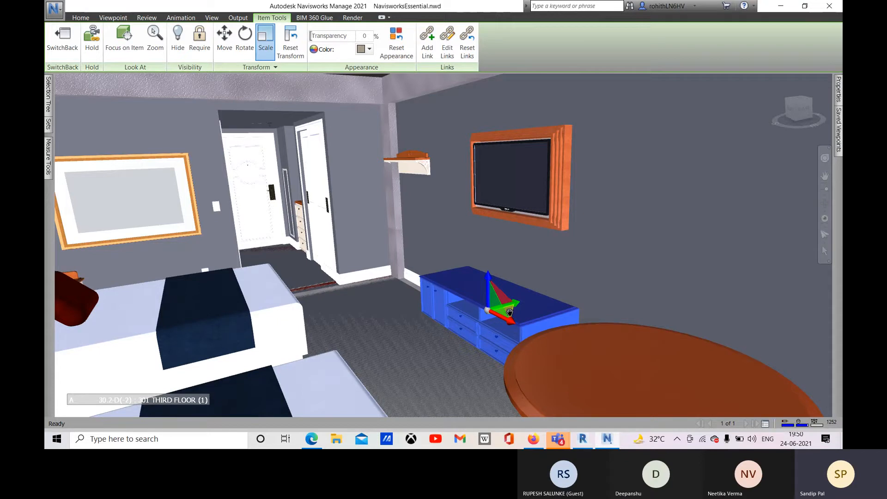
mouse_move(509, 312)
left_mouse_down()
mouse_move(527, 321)
mouse_move(506, 309)
left_mouse_up()
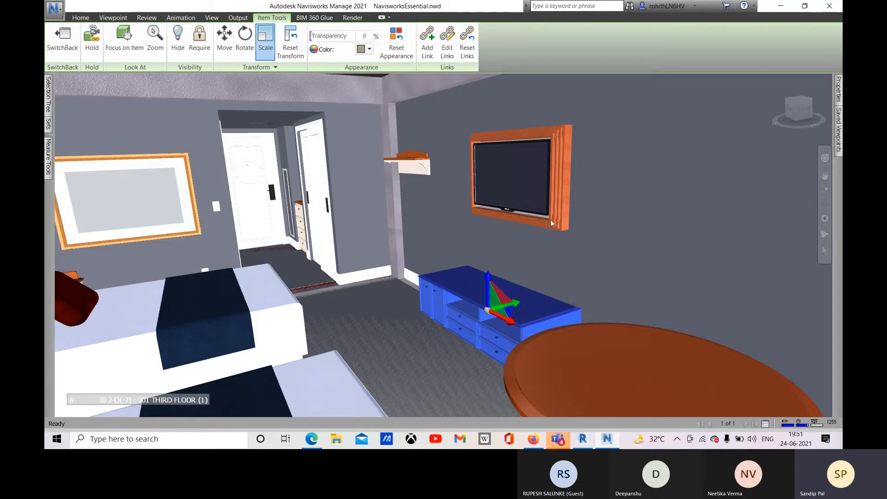
- Override the dresser's color with the olive basic color and deselect the dresser
right_click(456, 287)
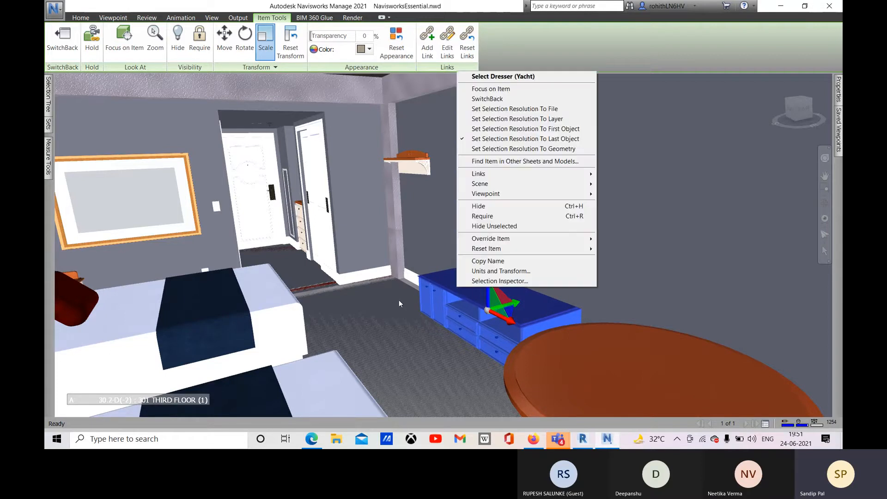
mouse_move(578, 238)
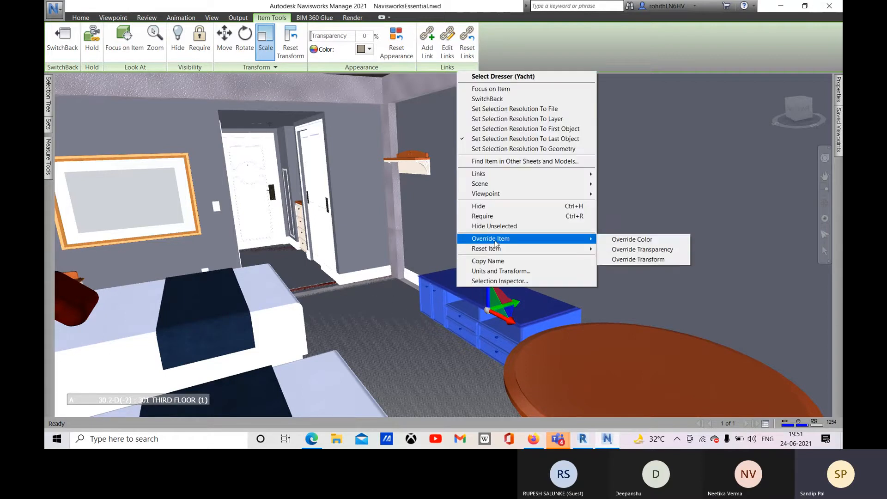
left_click(656, 239)
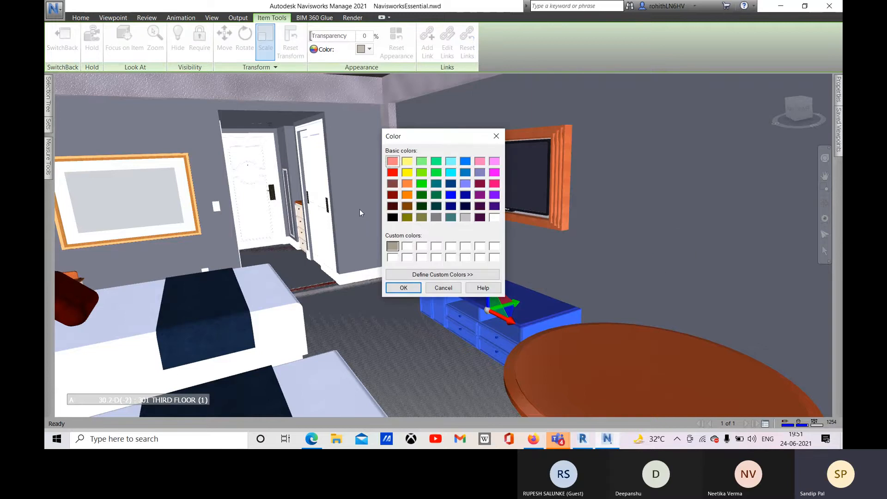
left_click(406, 195)
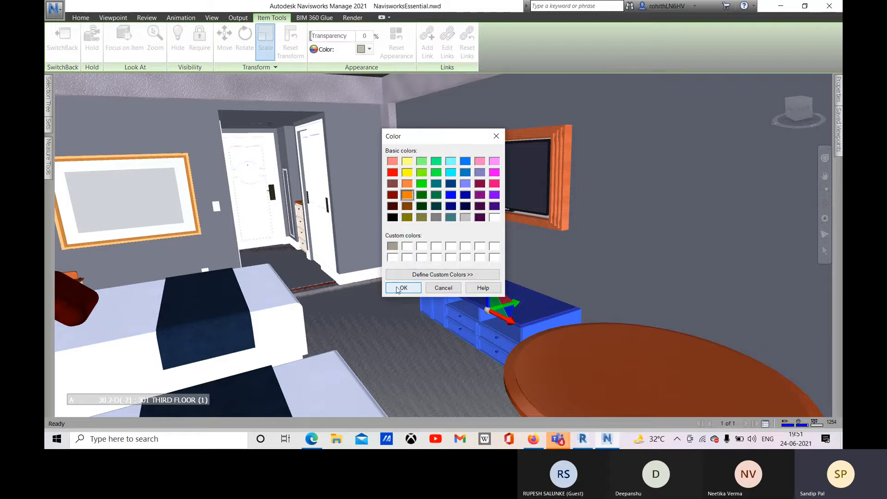
left_click(406, 217)
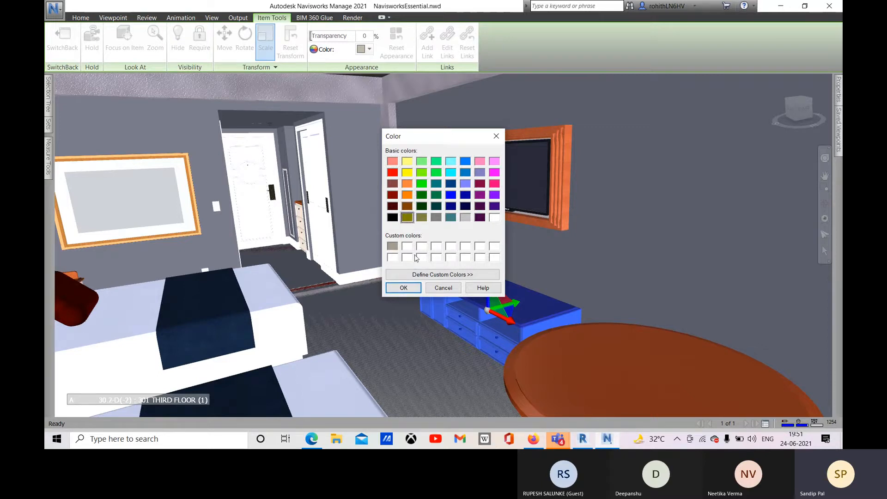
left_click(400, 288)
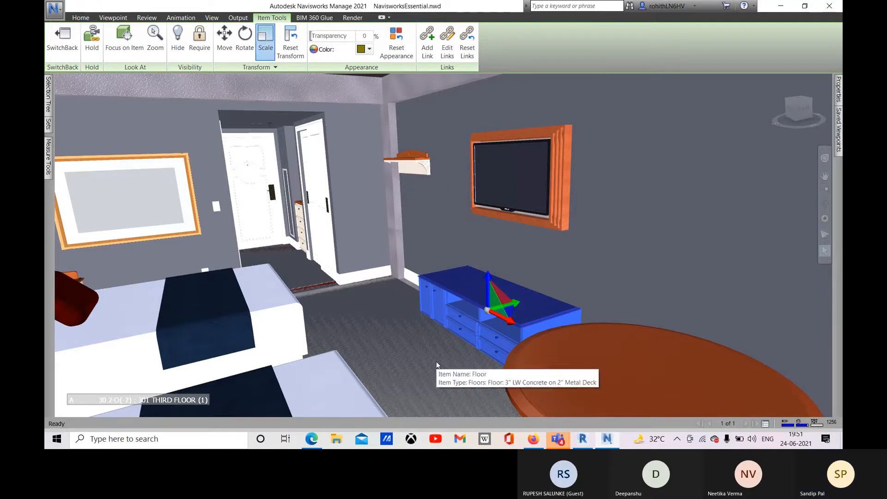
key("Escape")
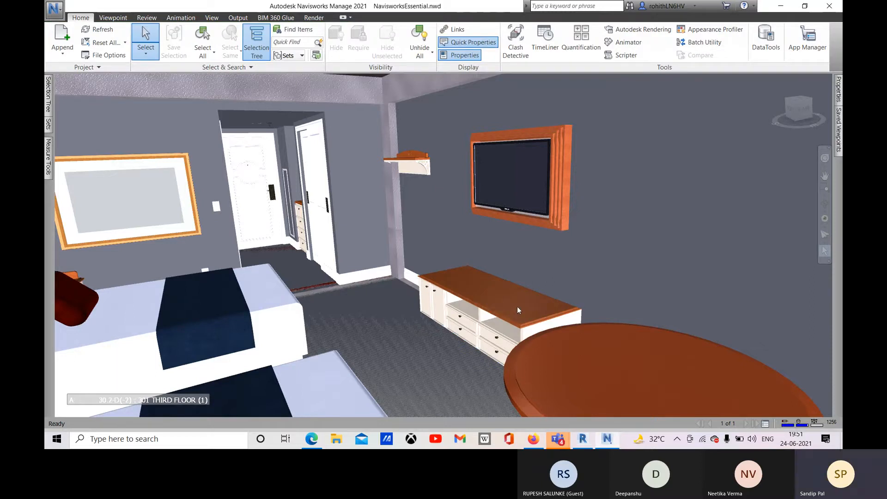
mouse_move(520, 310)
left_click(727, 372)
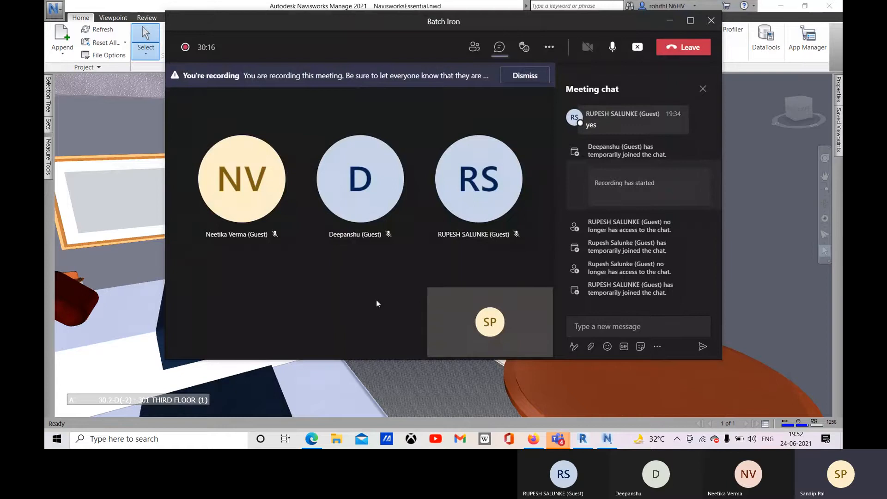
left_click(669, 21)
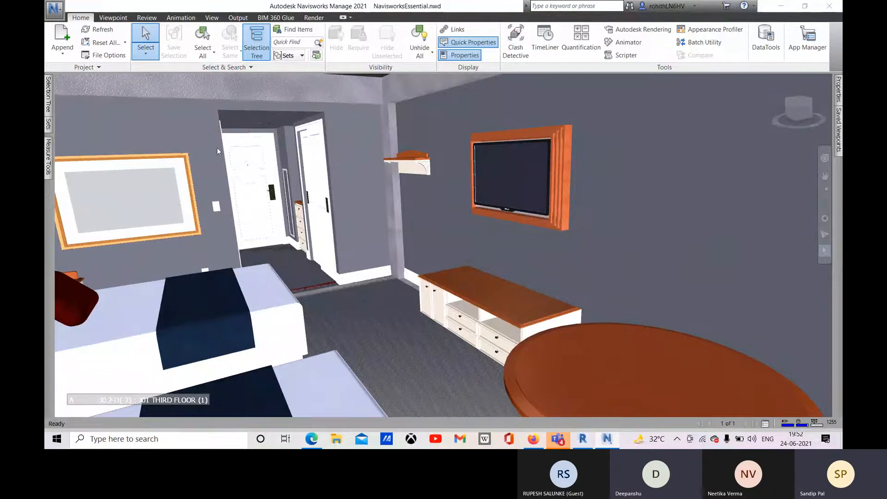
- Set the viewpoint's render mode to Shaded
left_click(213, 17)
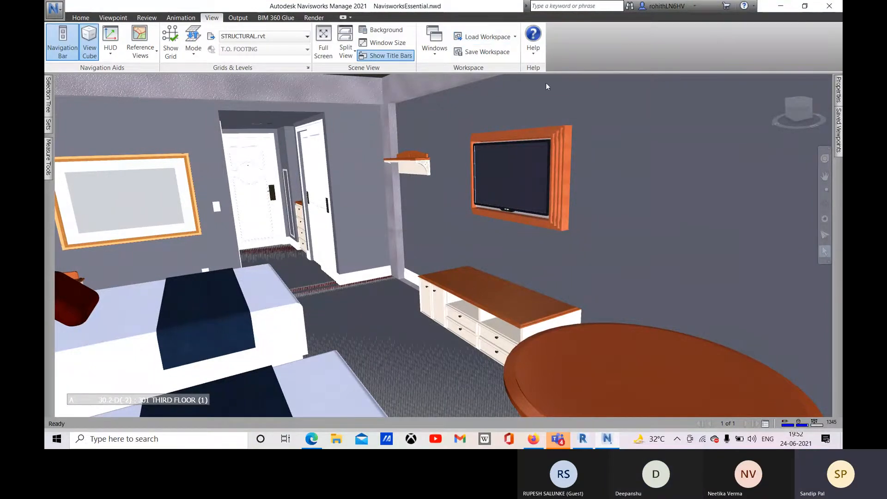
left_click(112, 18)
left_click(533, 44)
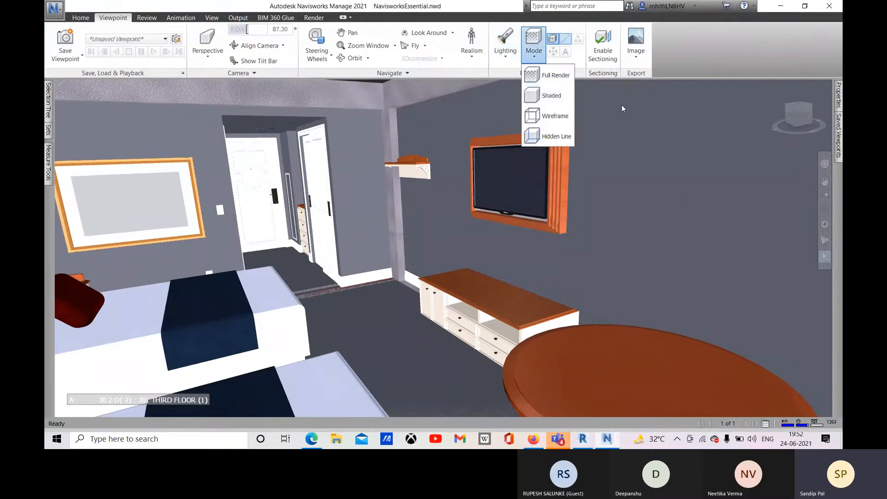
left_click(549, 95)
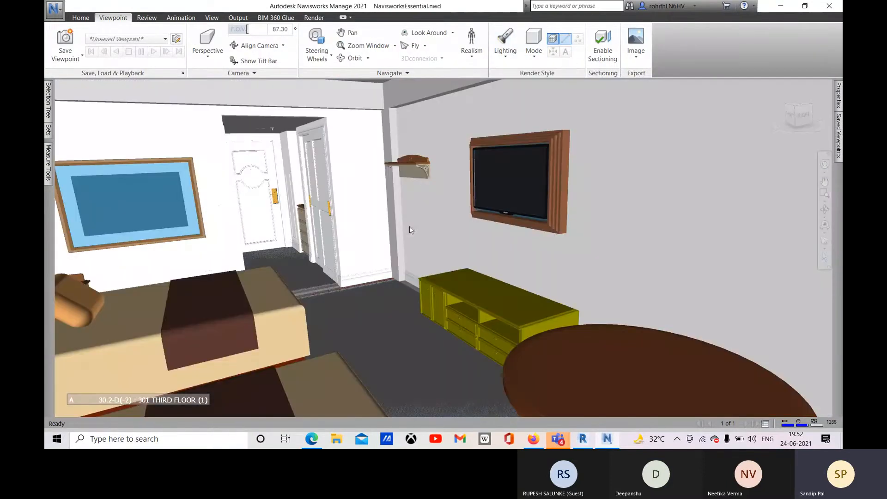
- Examine the recolored dresser and the surrounding bedroom from several angles in the shaded view
scroll(452, 337, "up", 1)
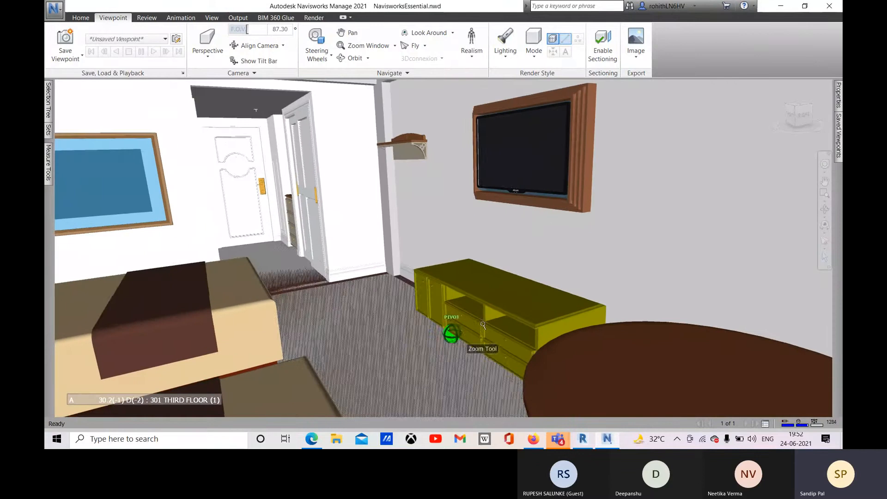
middle_click_drag(482, 324, 556, 258)
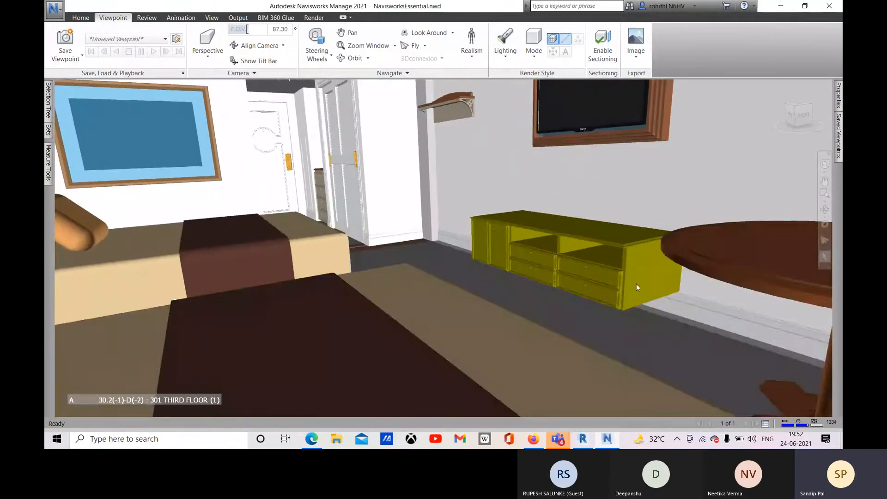
middle_click_drag(636, 287, 649, 315)
middle_click_drag(520, 309, 468, 318)
scroll(394, 271, "down", 2)
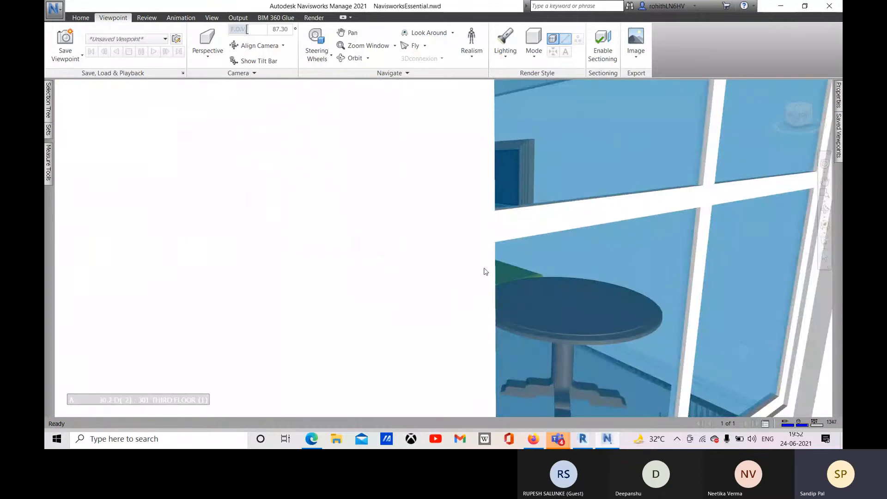
scroll(485, 271, "up", 4)
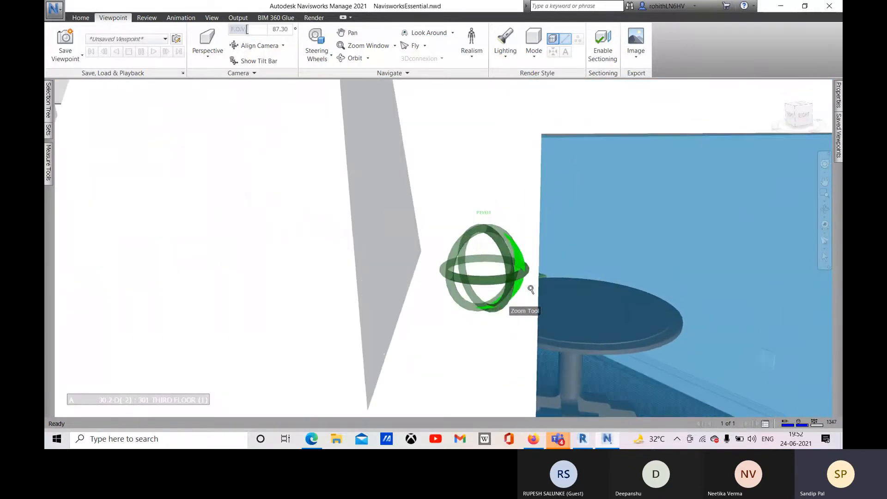
scroll(531, 289, "up", 4)
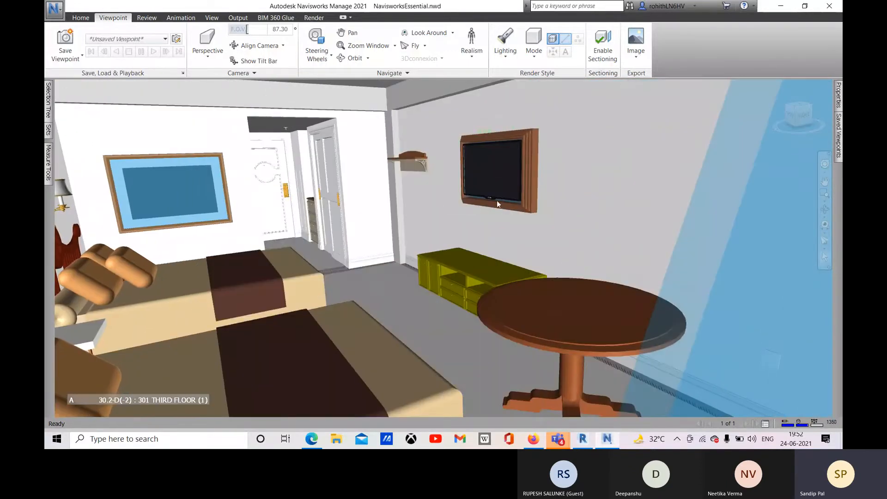
middle_click_drag(497, 201, 564, 188)
scroll(527, 223, "up", 1)
middle_click_drag(520, 227, 515, 187)
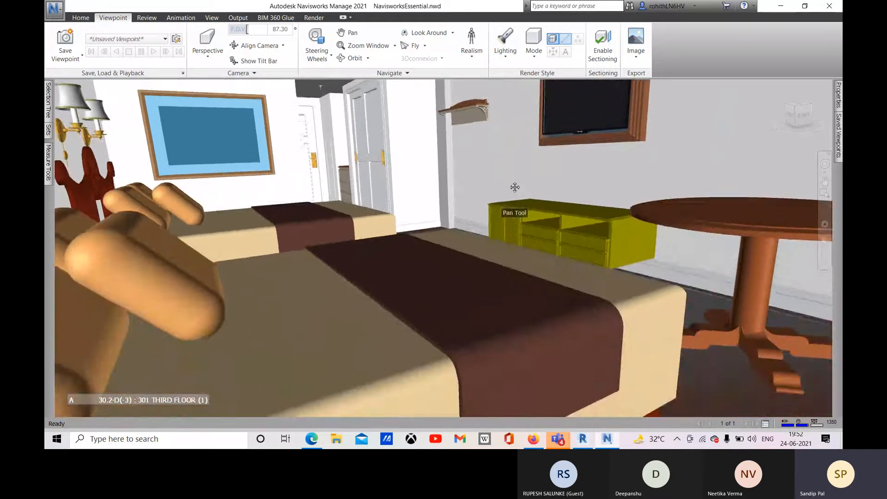
scroll(506, 205, "up", 3)
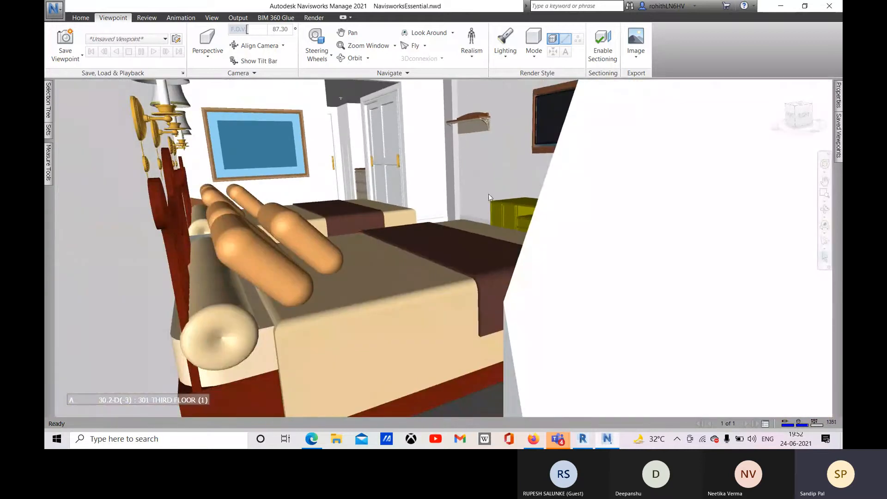
scroll(489, 193, "down", 3)
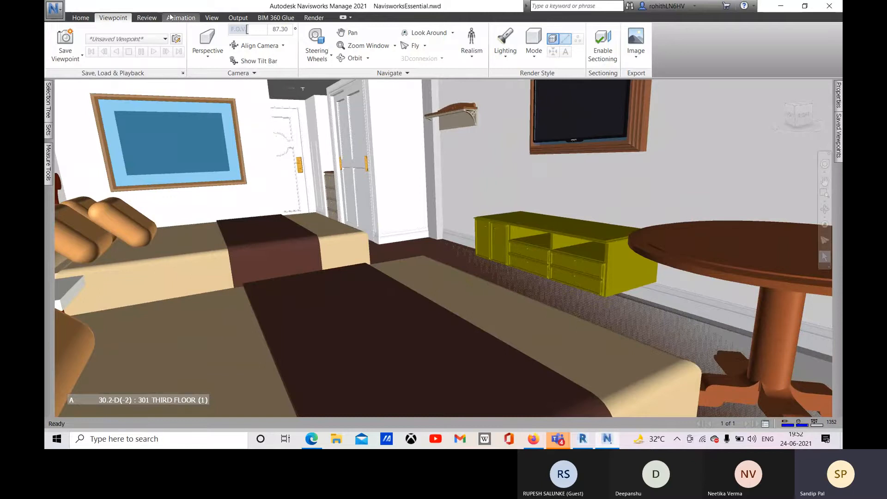
- Select the recolored dresser and turn on the grid display for STRUCTURAL.rvt
left_click(541, 259)
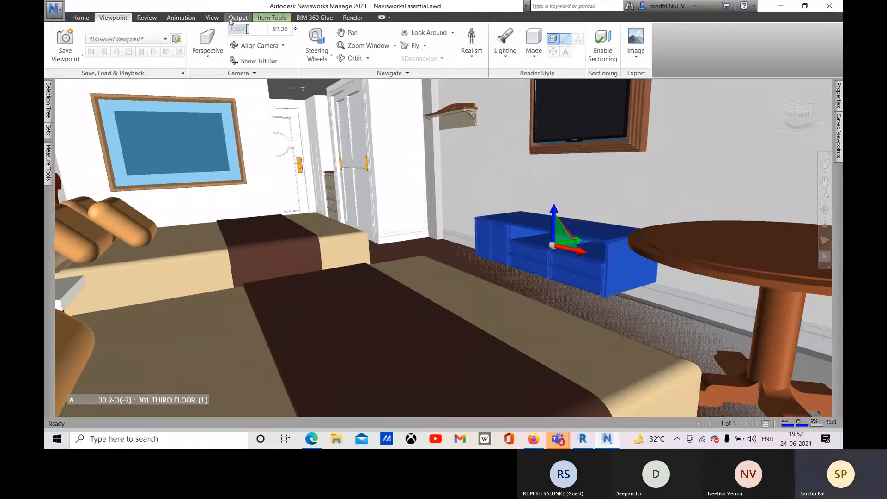
left_click(211, 18)
left_click(169, 51)
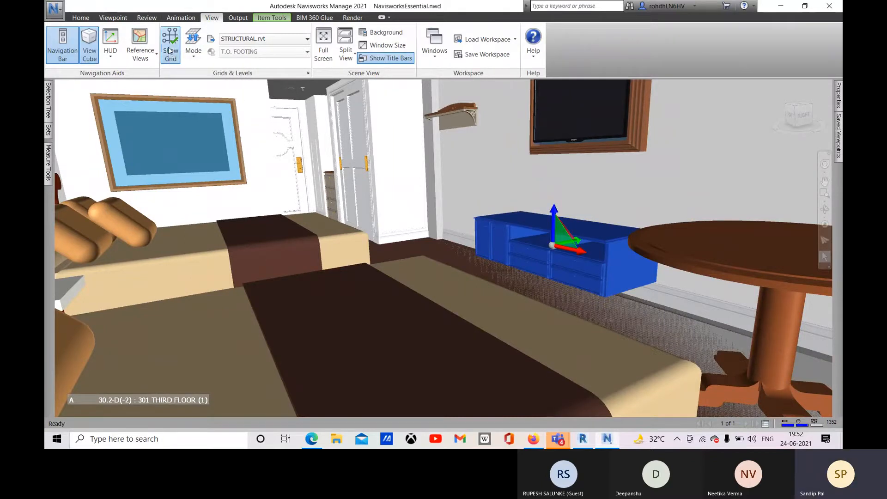
- Inspect the grid lines around the whole building from outside and turn the grid display off
scroll(473, 155, "down", 3)
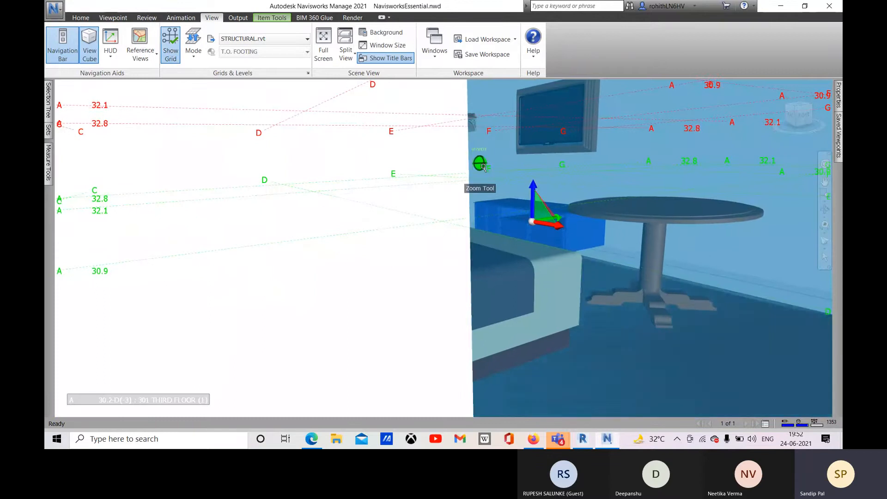
scroll(624, 199, "down", 2)
scroll(742, 132, "down", 4)
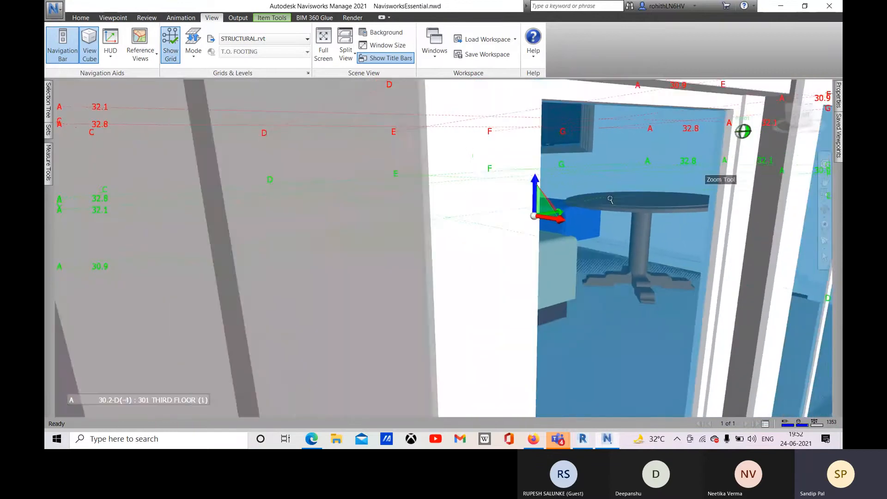
scroll(596, 227, "down", 6)
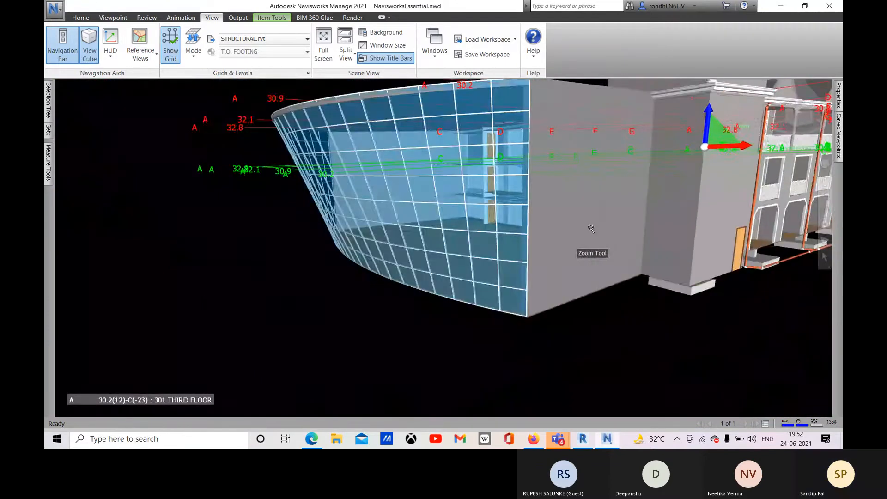
scroll(591, 228, "down", 3)
middle_click_drag(590, 226, 295, 321)
scroll(544, 234, "down", 3)
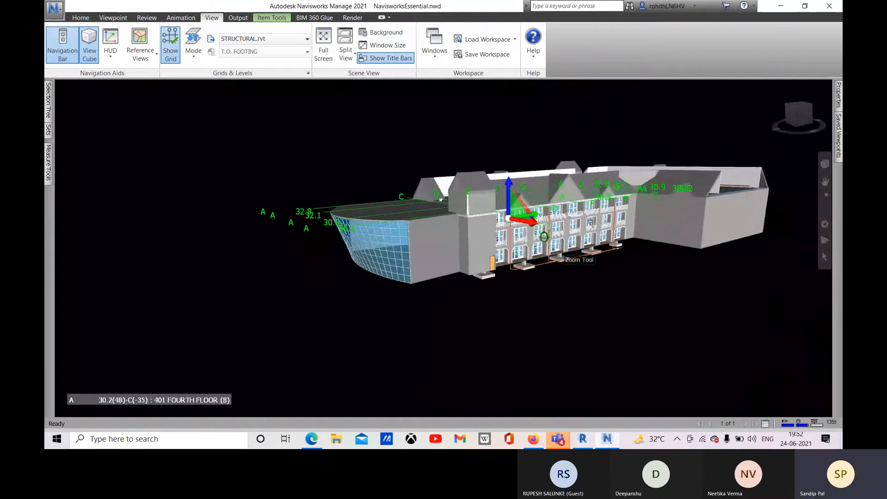
middle_click_drag(544, 234, 545, 315, "shift")
scroll(431, 288, "up", 1)
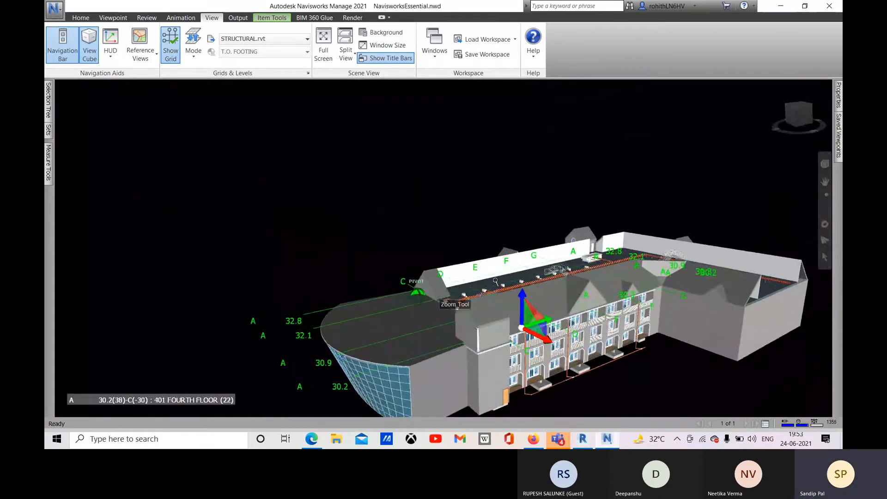
middle_click_drag(459, 254, 366, 210)
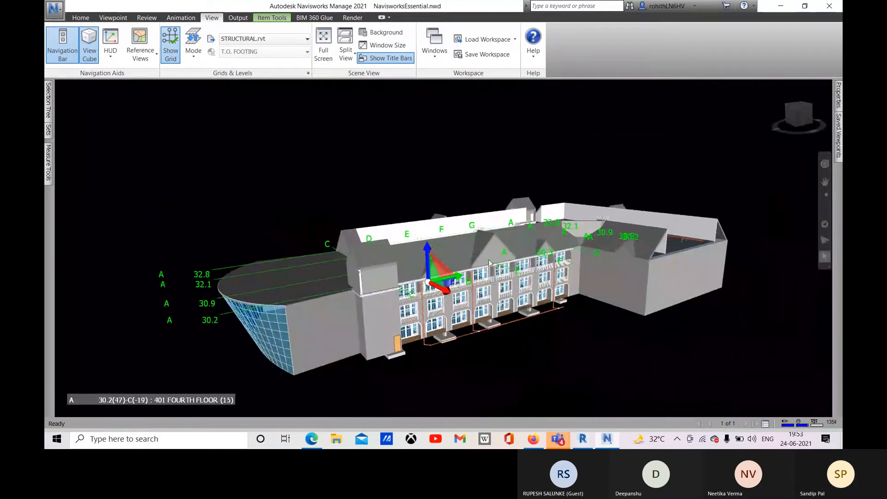
left_click(170, 52)
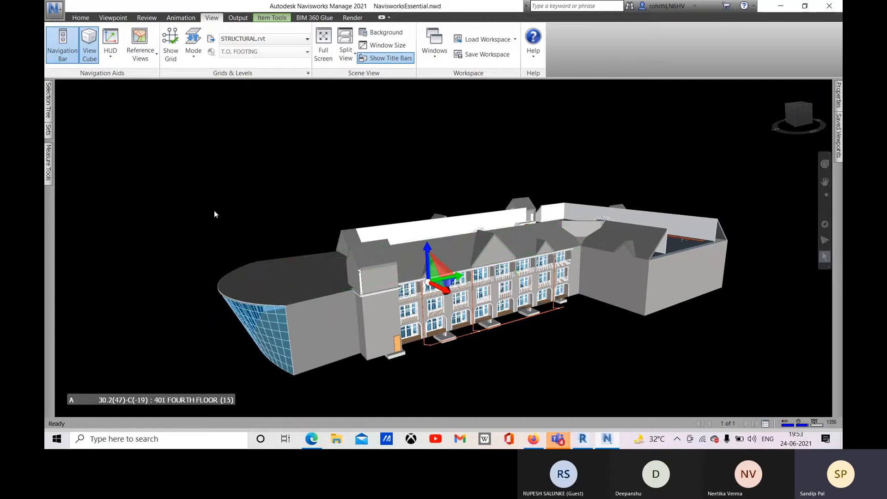
- Bring the selected dresser into close view with Focus on Item and Zoom
middle_click_drag(272, 248, 298, 220)
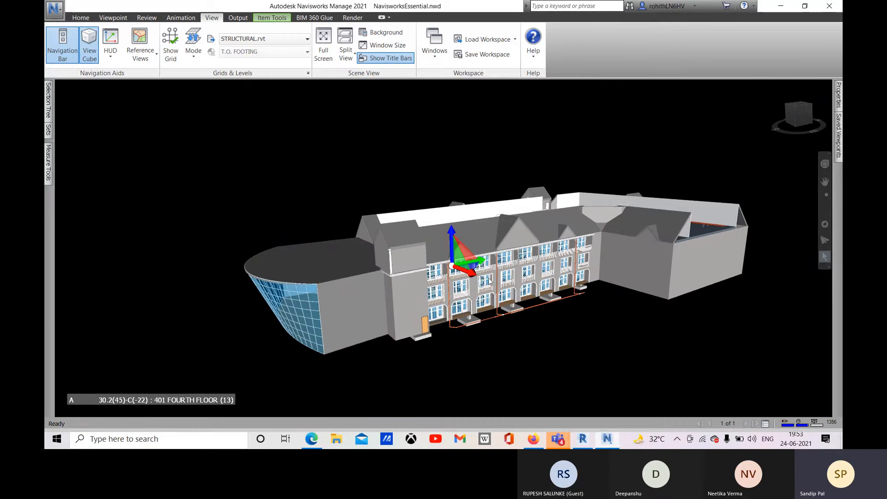
left_click(796, 110)
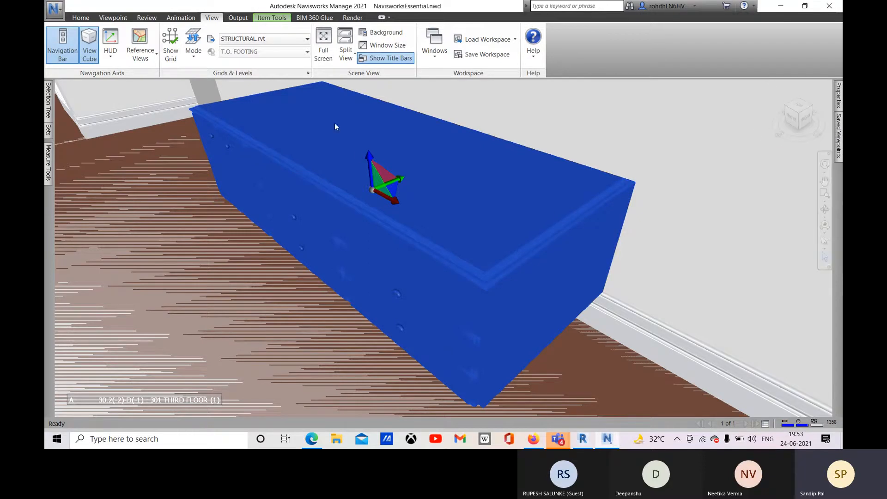
left_click(270, 19)
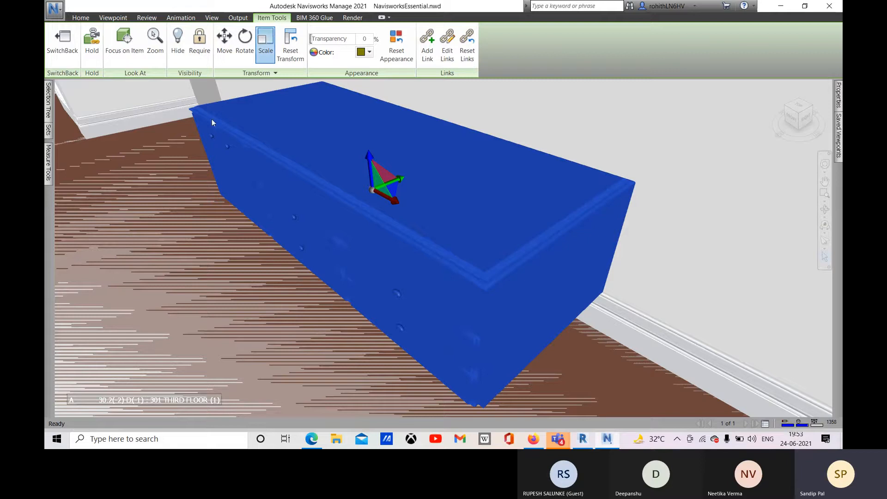
left_click(127, 50)
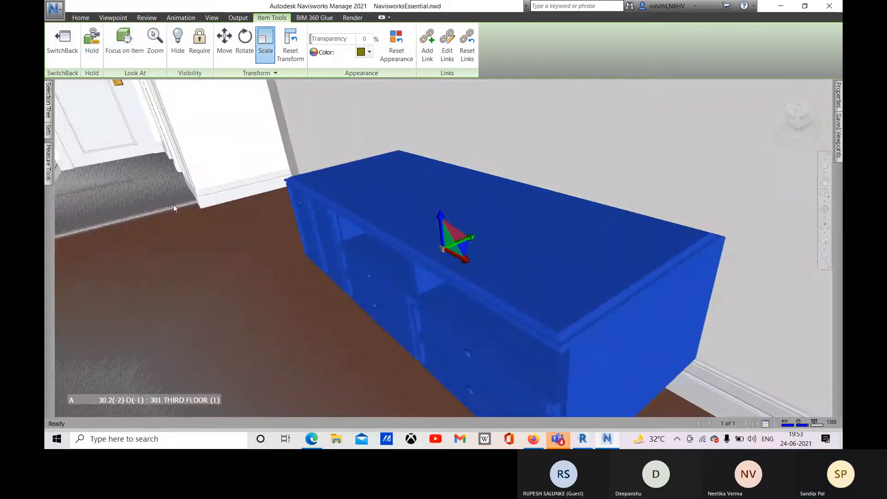
left_click(152, 51)
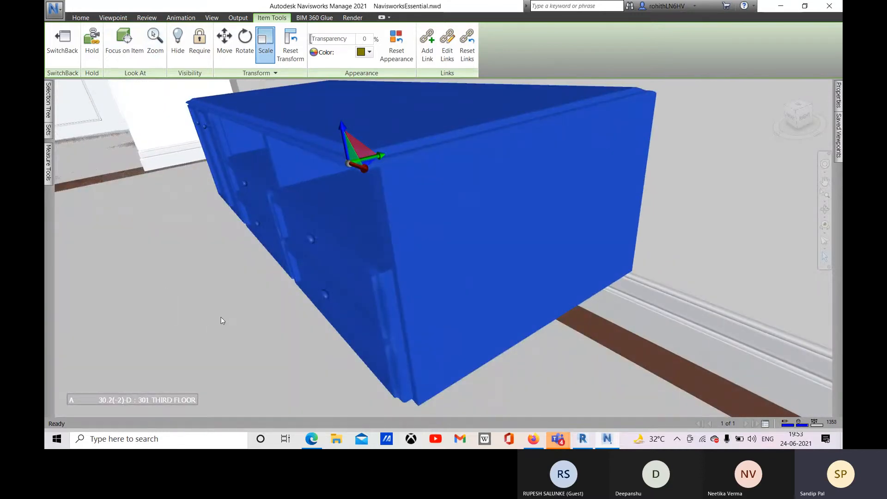
- Hold the selected dresser and walk through the room with the Walk tool to carry it along, and release it
left_click(91, 56)
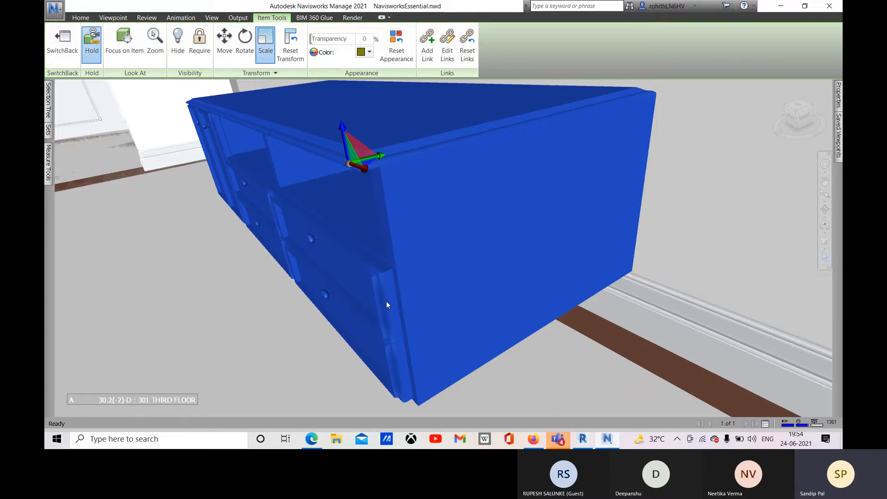
left_click(824, 253)
left_click(776, 255)
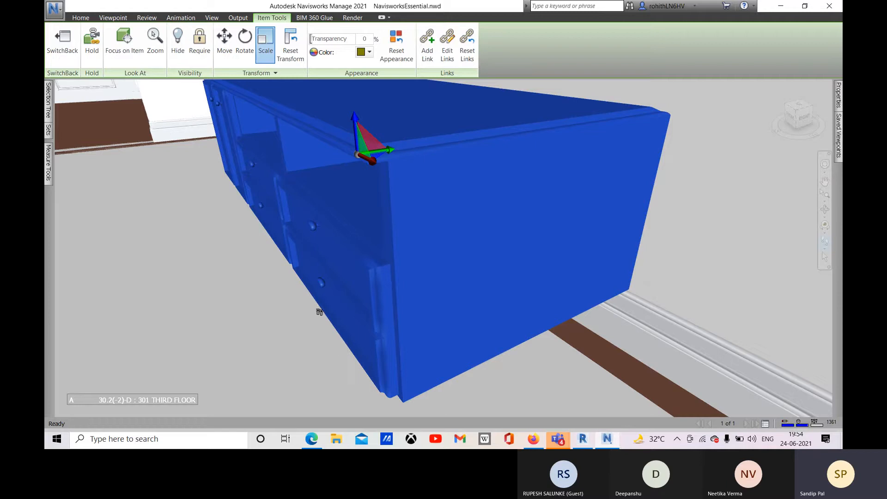
left_click_drag(322, 327, 135, 123)
left_click(92, 52)
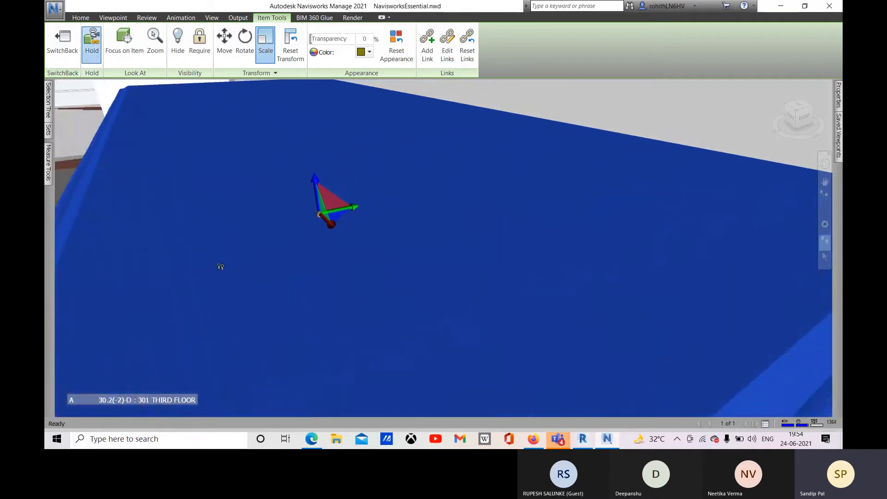
left_click_drag(162, 319, 165, 316)
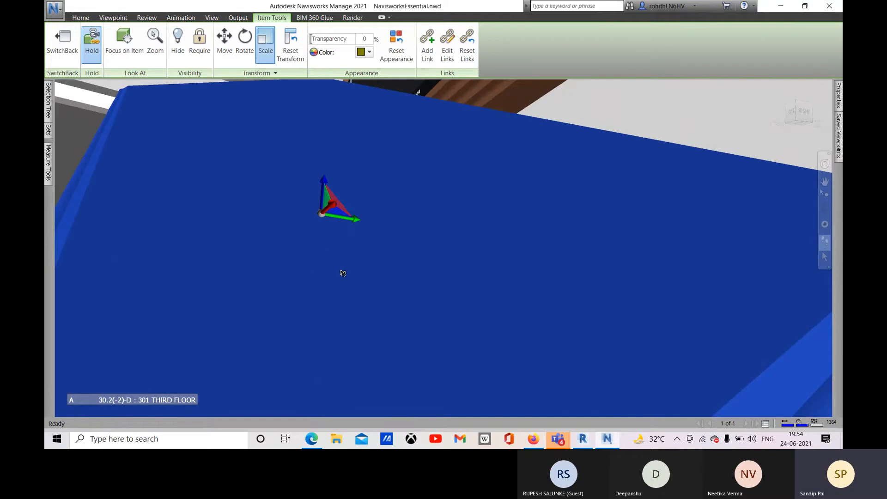
scroll(342, 273, "up", 3)
middle_click_drag(343, 273, 359, 318)
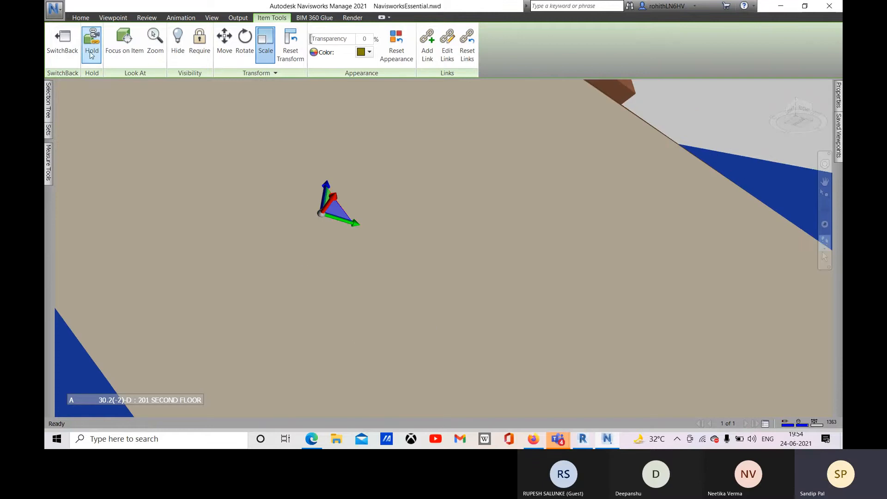
- Reset the dresser's transform, focus on it, and restore the home view of the building
right_click(754, 177)
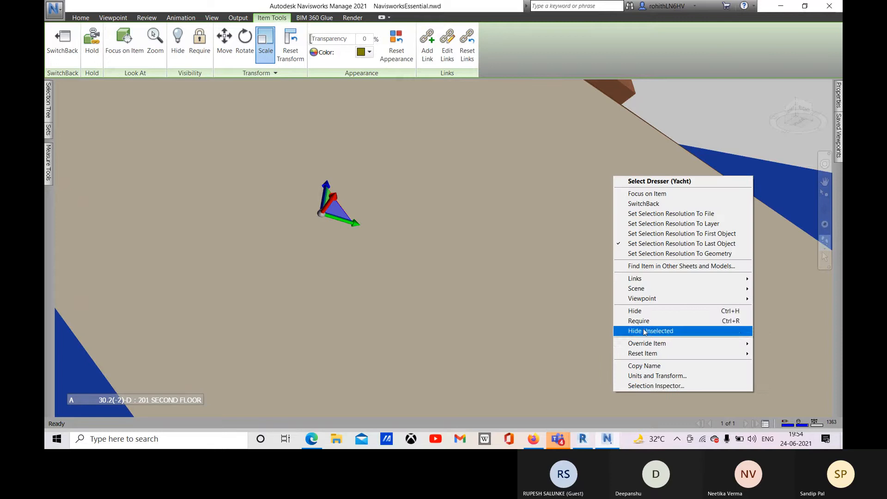
mouse_move(681, 354)
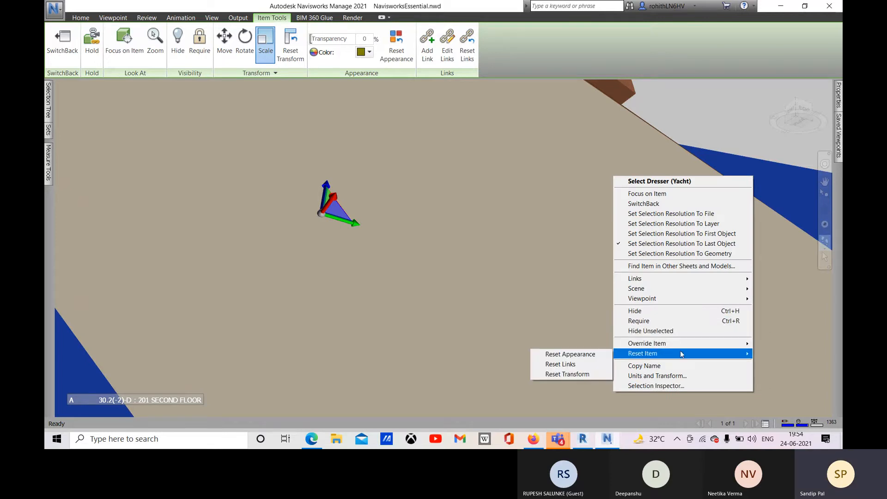
left_click(566, 374)
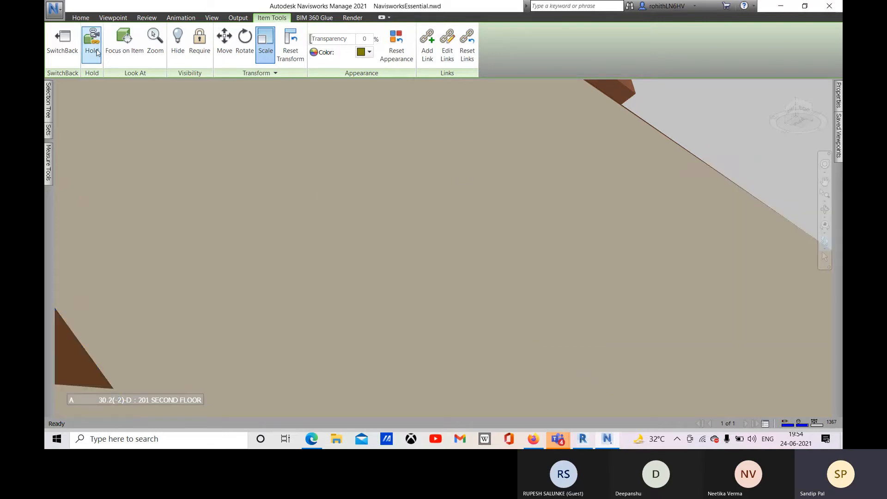
left_click(124, 44)
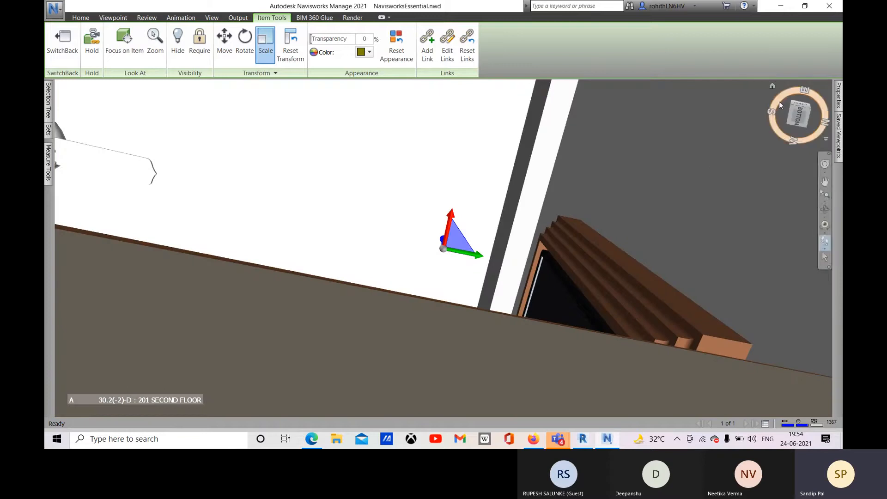
left_click(772, 87)
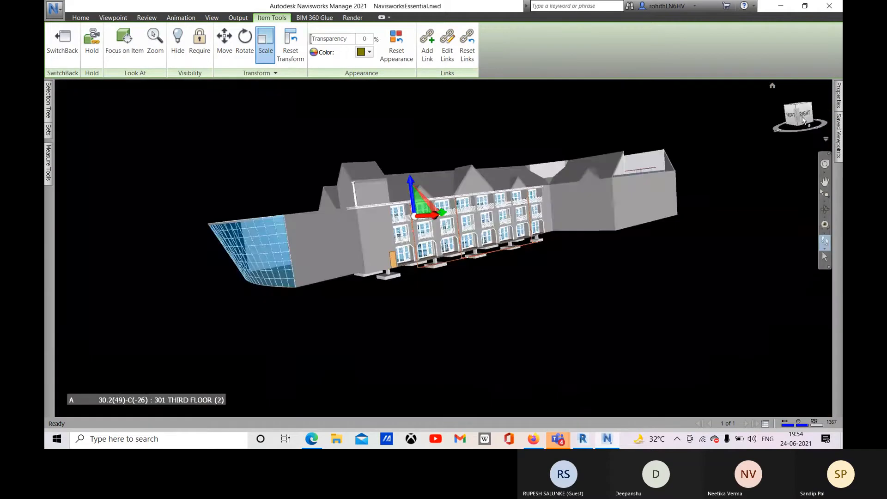
- Bring the selected dresser and the wall-mounted TV above it into clear view inside the third-floor bedroom
scroll(439, 338, "up", 5)
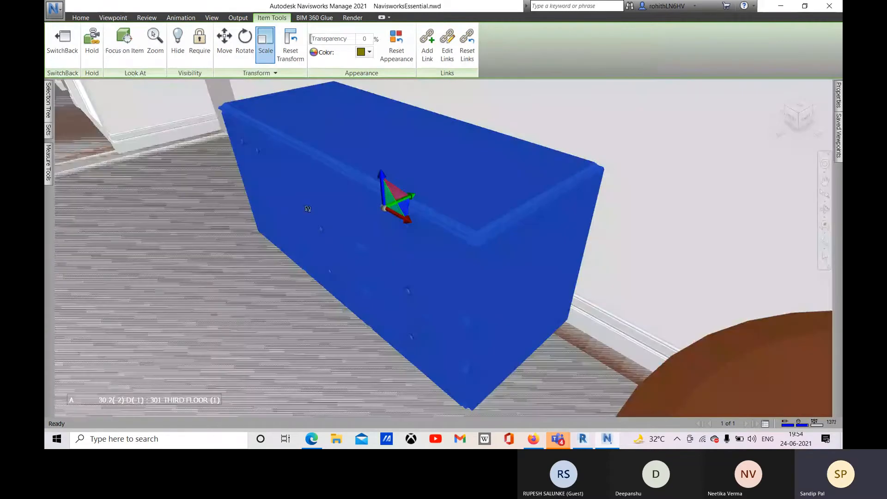
scroll(382, 281, "down", 5)
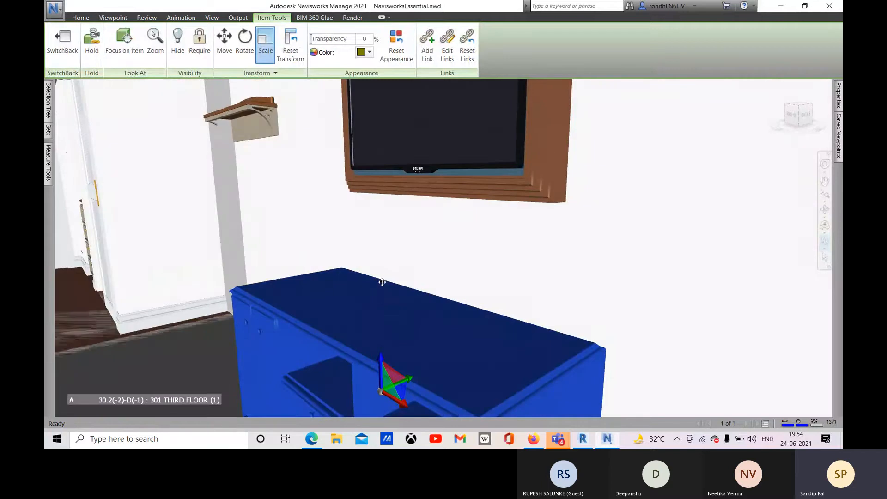
left_click(824, 248)
left_click(804, 230)
scroll(443, 282, "down", 6)
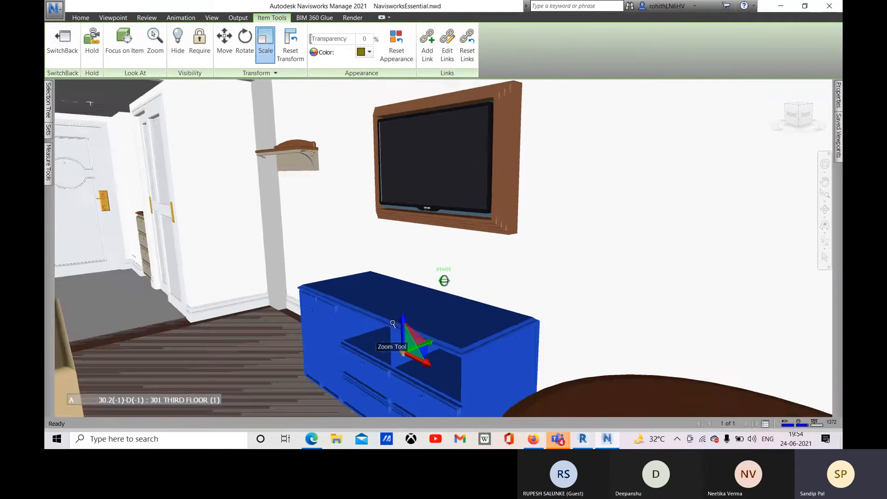
scroll(435, 331, "down", 5)
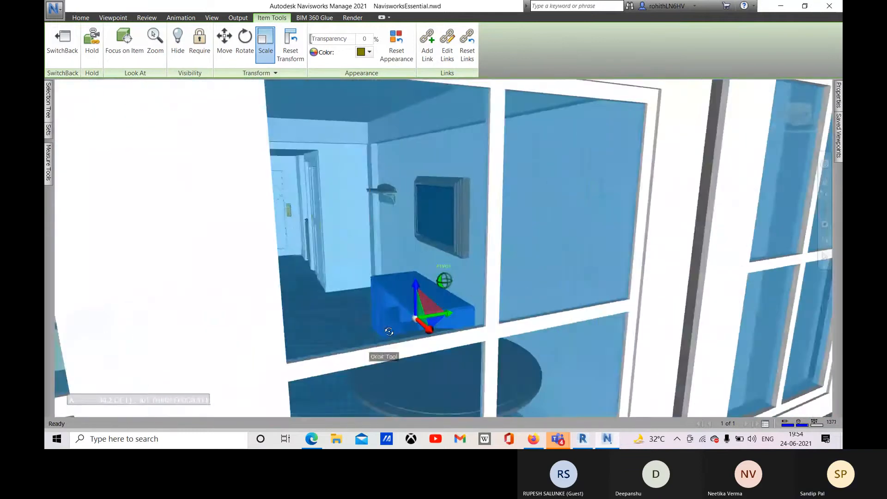
scroll(427, 323, "up", 8)
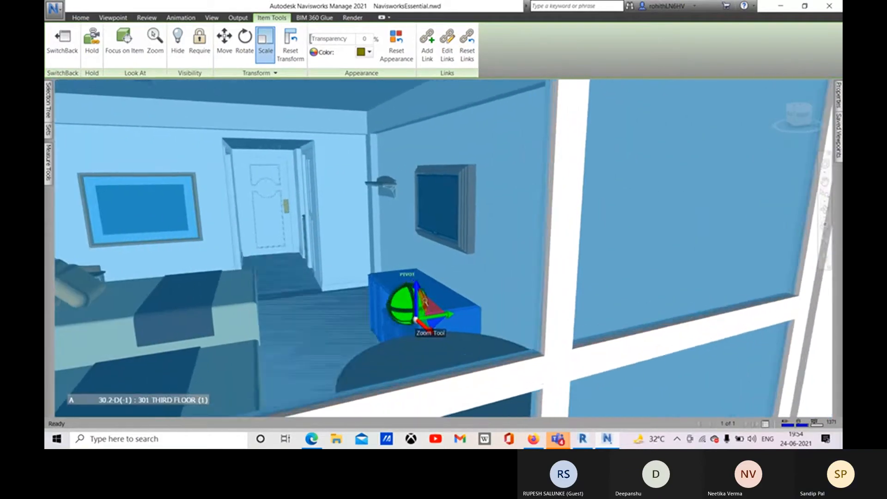
scroll(441, 308, "up", 3)
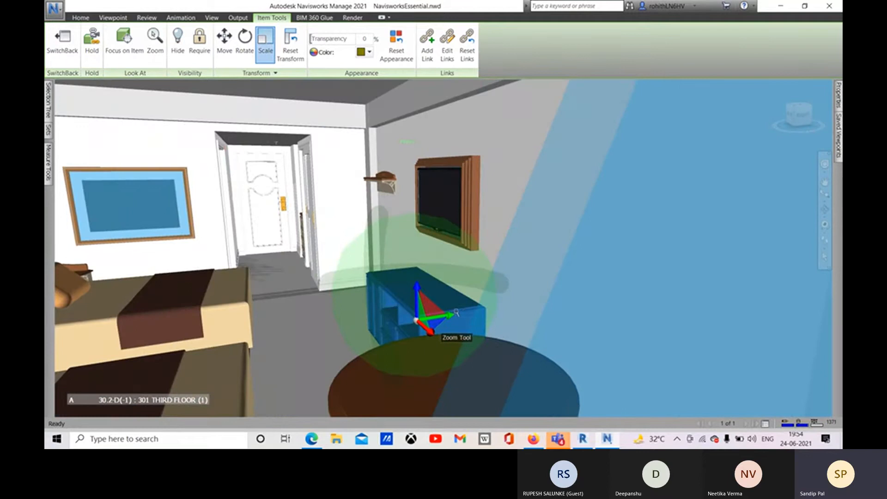
scroll(457, 286, "up", 4)
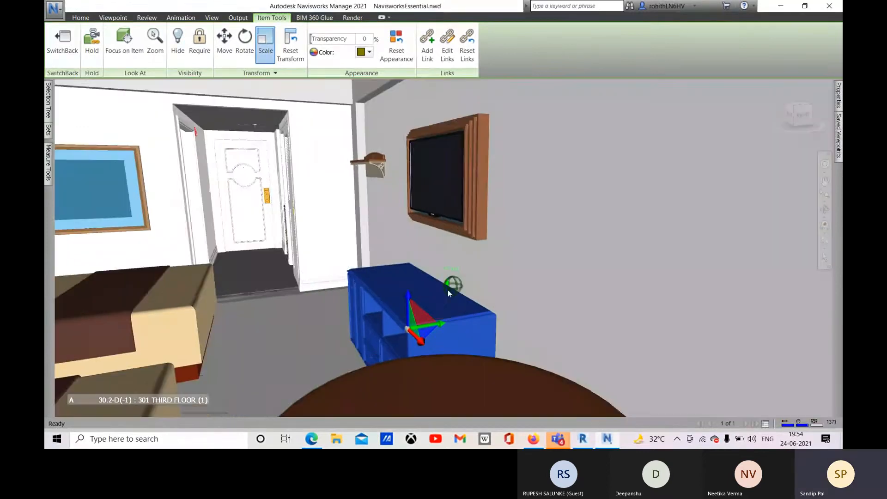
scroll(446, 294, "up", 3)
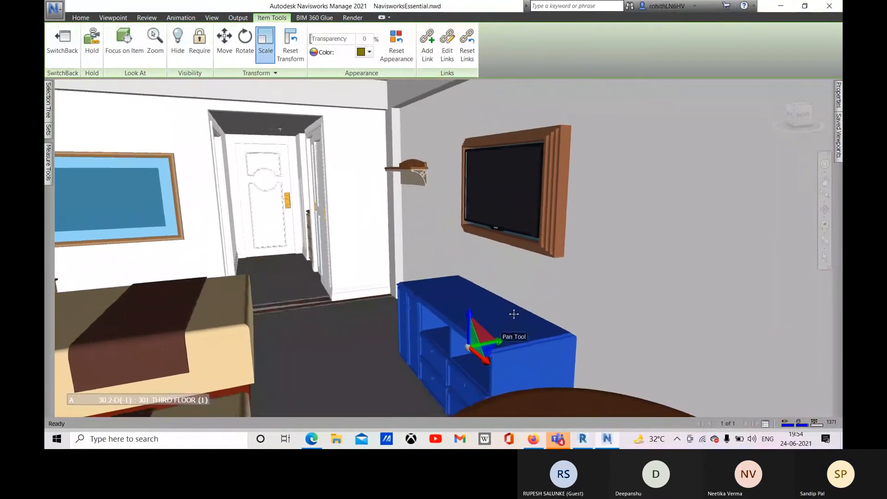
middle_click_drag(497, 312, 411, 312)
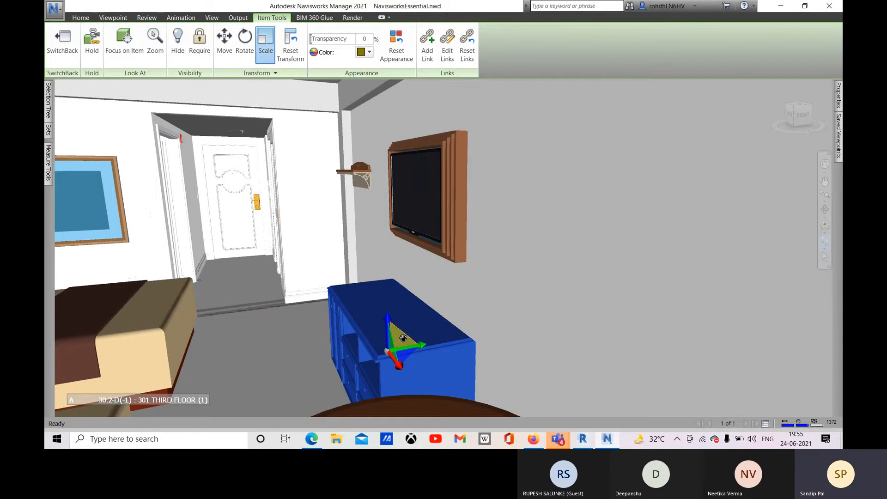
- Hold the selected dresser, carry it through the room to the entrance doorway, and release it there
left_click(93, 50)
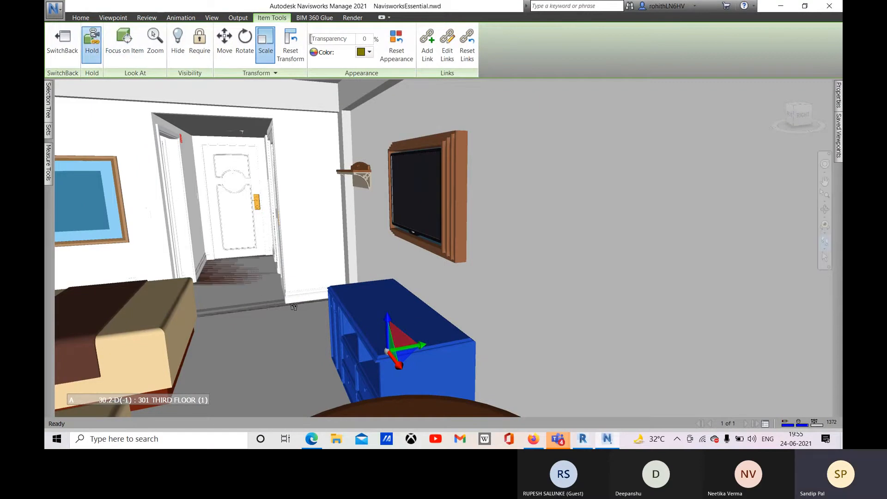
left_click_drag(270, 373, 385, 361)
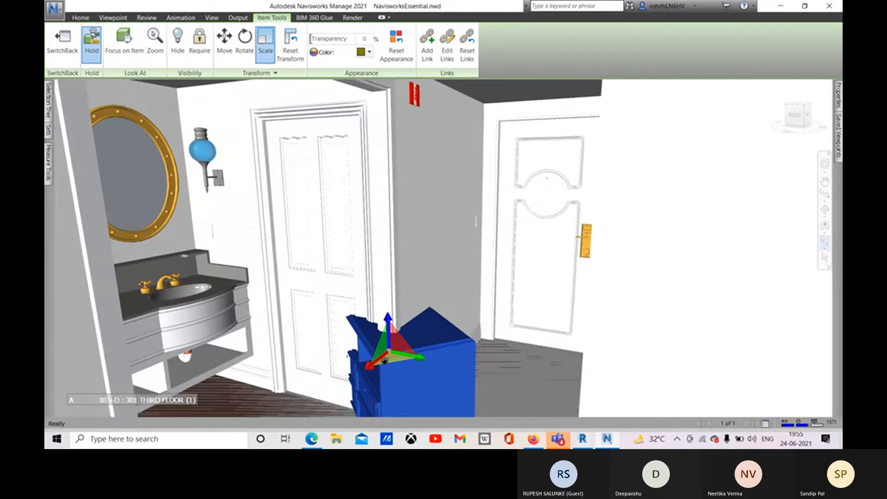
left_click_drag(582, 351, 548, 350)
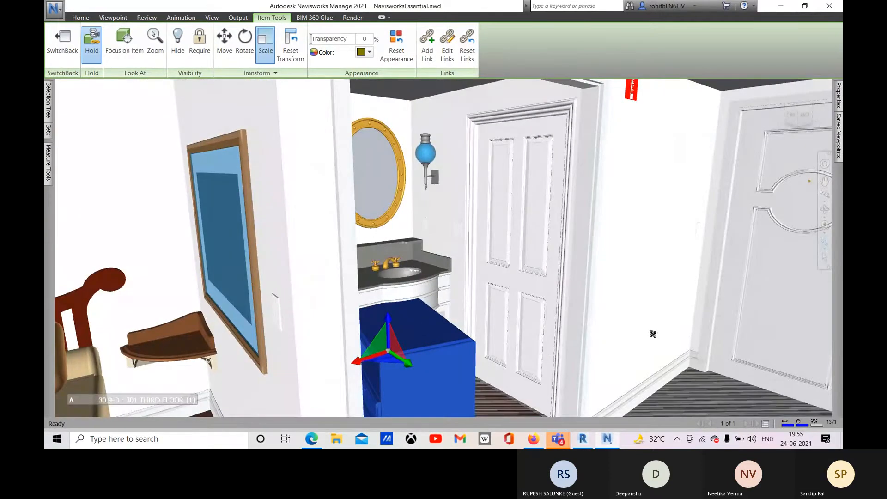
left_click_drag(652, 334, 761, 330)
scroll(411, 349, "up", 2)
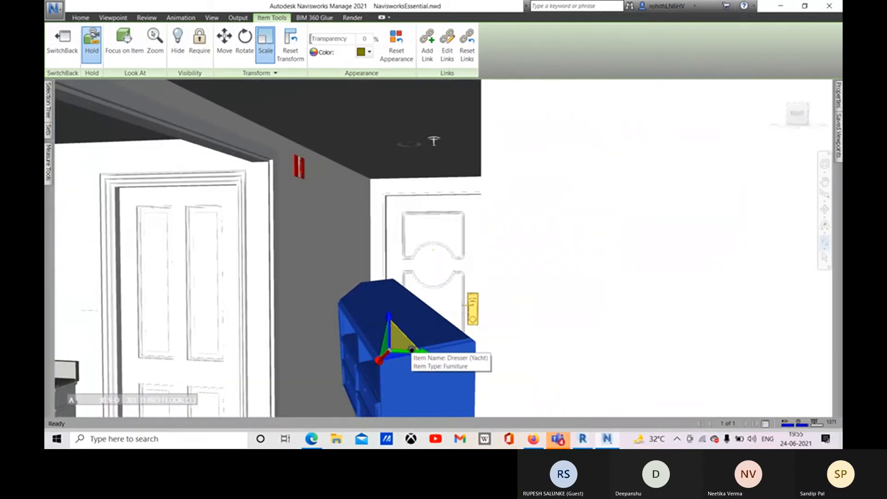
scroll(411, 349, "down", 5)
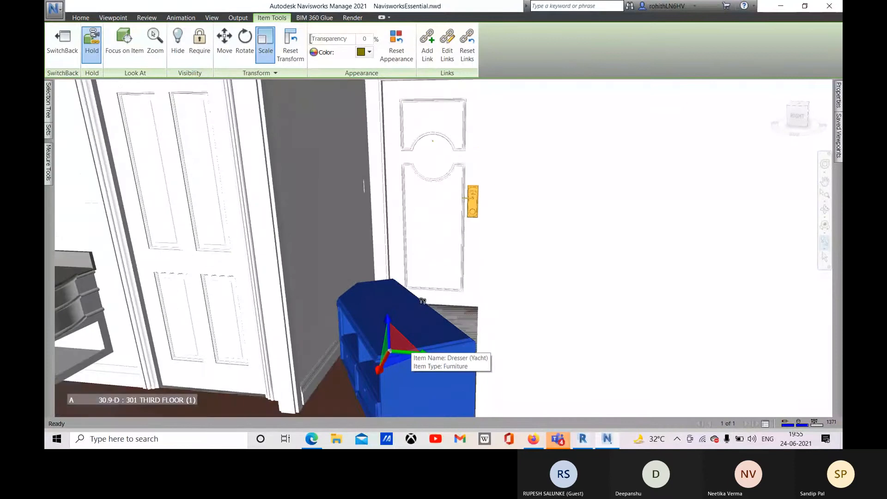
scroll(422, 301, "up", 4)
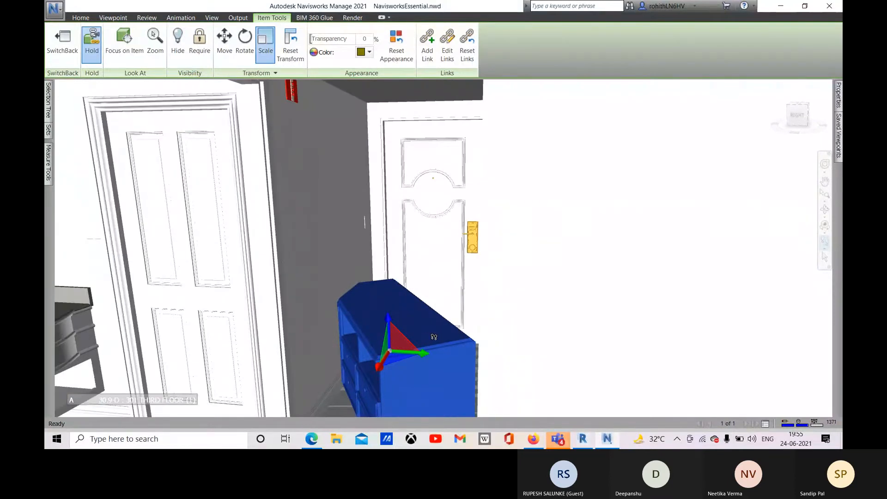
left_click_drag(433, 336, 424, 368)
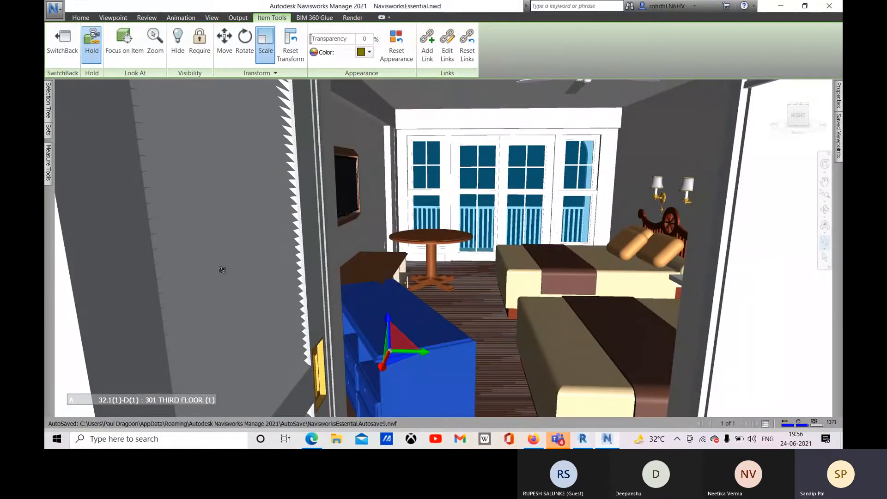
left_click(825, 257)
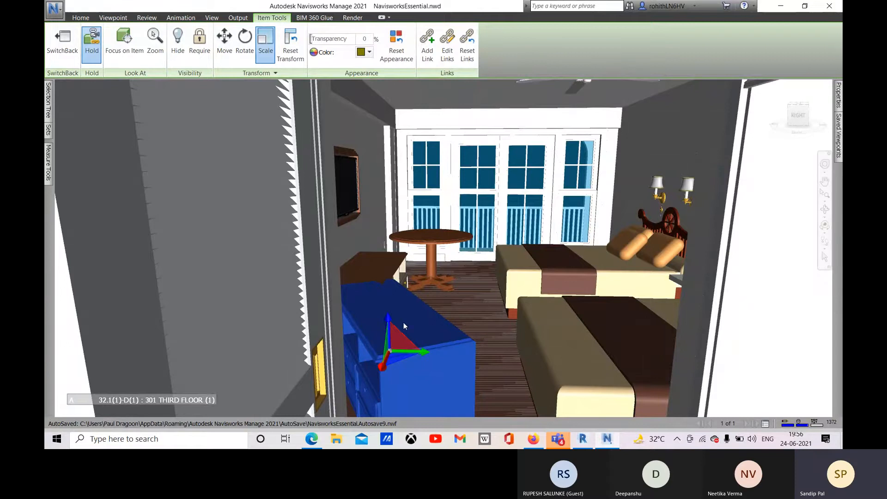
left_click(92, 42)
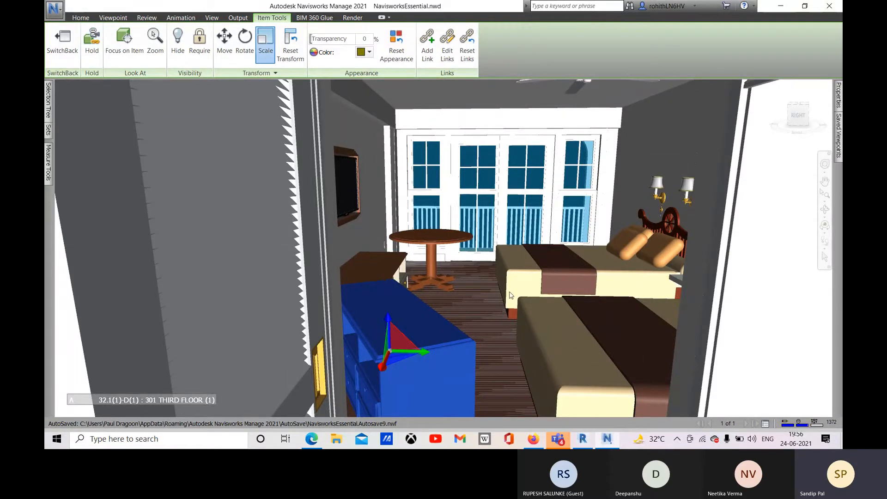
- Rotate the dresser about its vertical axis so its long side runs parallel to the TV wall
middle_click_drag(483, 331, 451, 320)
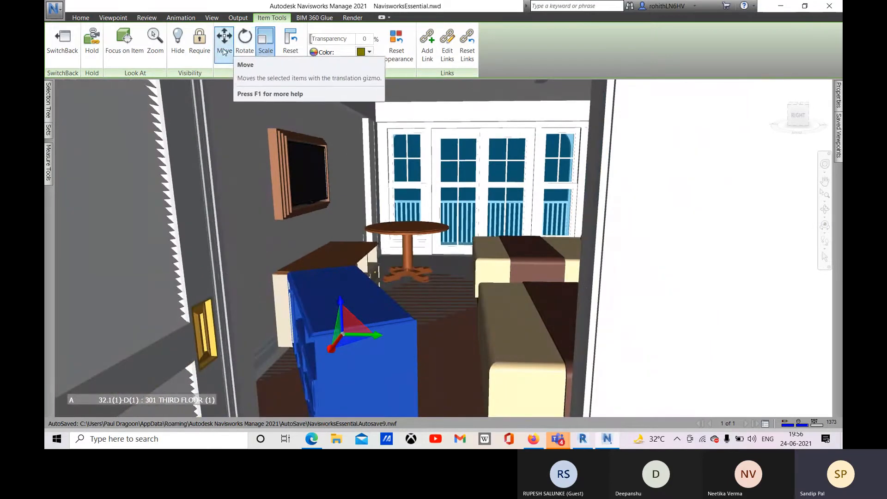
left_click(244, 47)
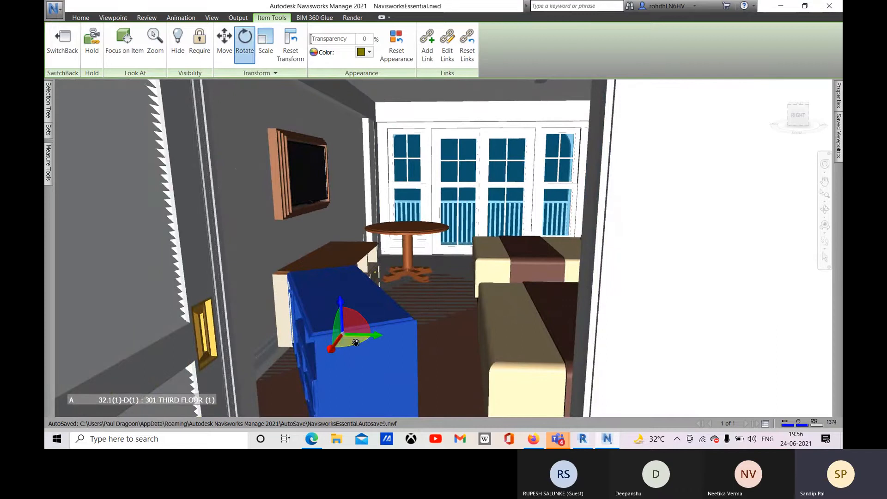
left_click_drag(356, 341, 377, 364)
middle_click_drag(400, 340, 348, 374)
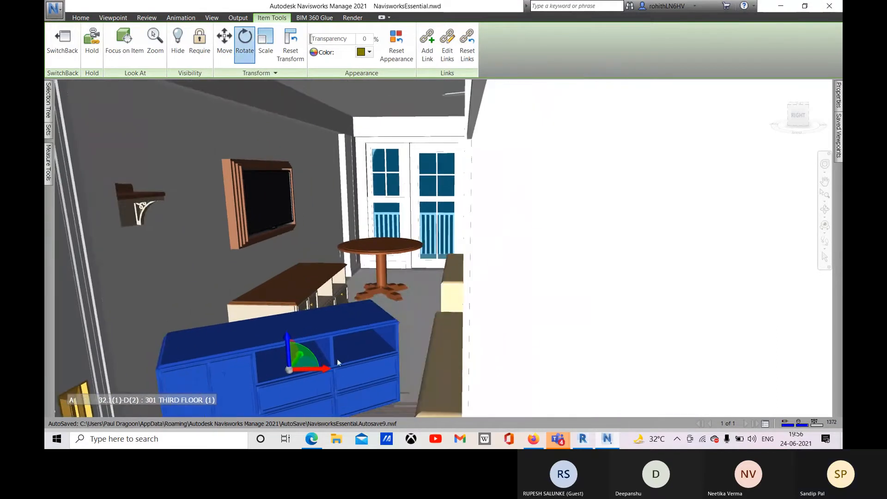
left_click_drag(322, 365, 417, 200)
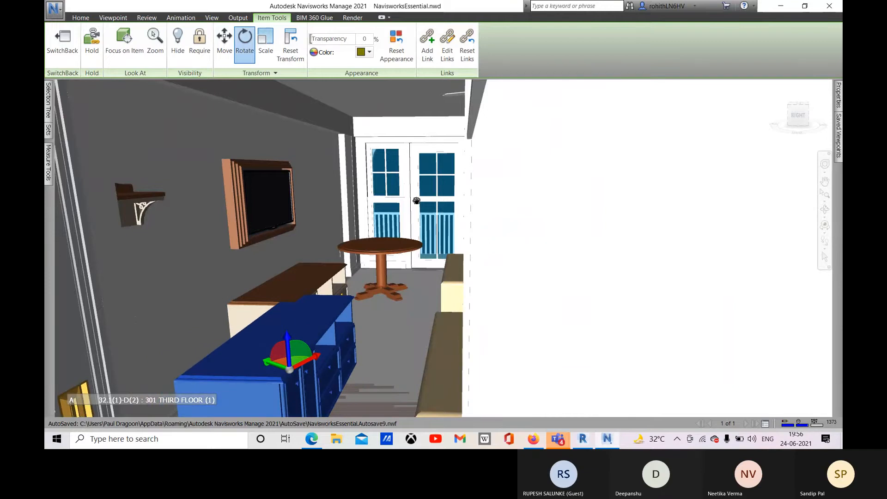
- Move the dresser sideways against the TV wall, in line with the existing brown-topped dresser
middle_click_drag(303, 357, 340, 295)
left_click(232, 45)
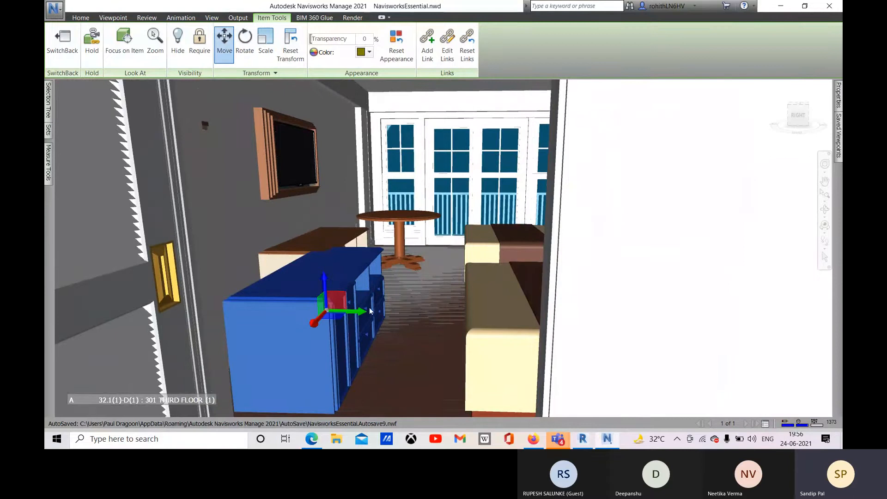
left_click_drag(343, 328, 283, 324)
middle_click_drag(284, 324, 69, 293)
scroll(477, 278, "up", 2)
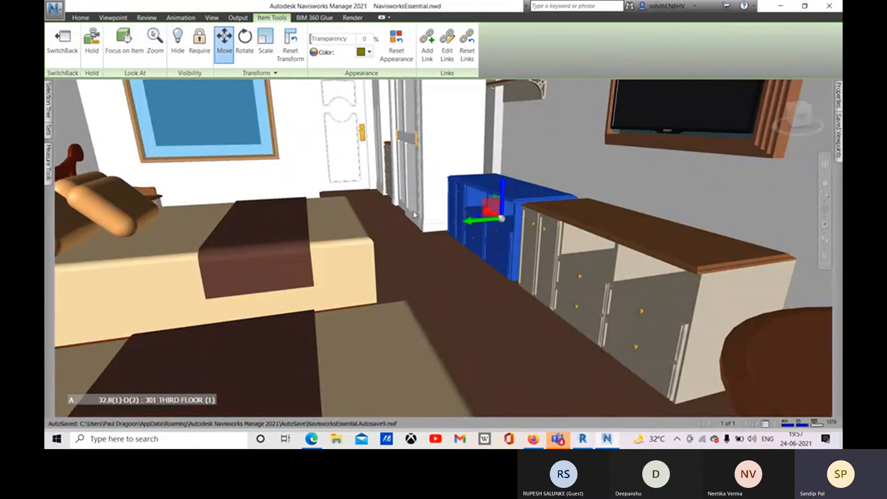
- Hide the selected dresser and show it again
left_click(178, 46)
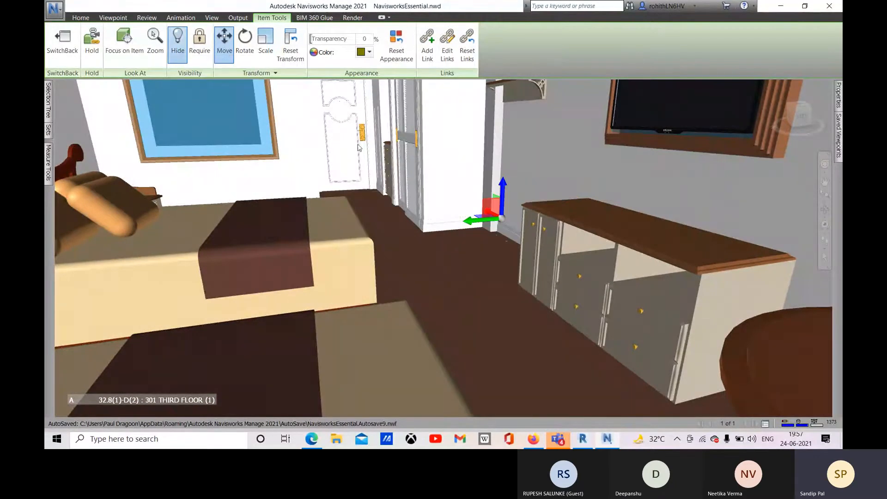
left_click(178, 46)
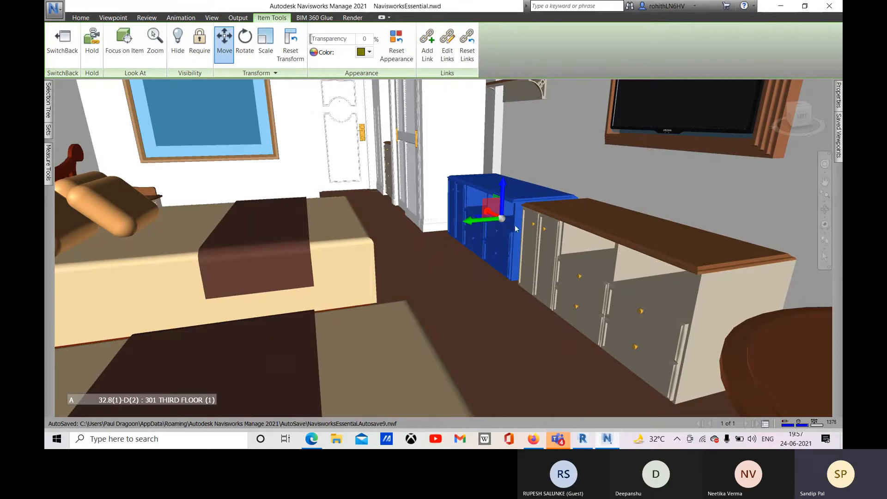
- Reset the dresser's appearance to its original colors, deselect it to check the finish, and select it again
left_click(400, 54)
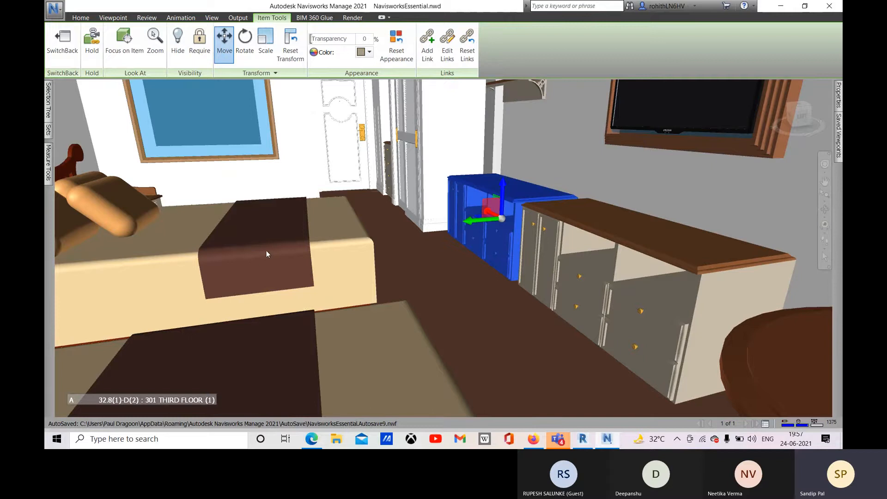
key("Escape")
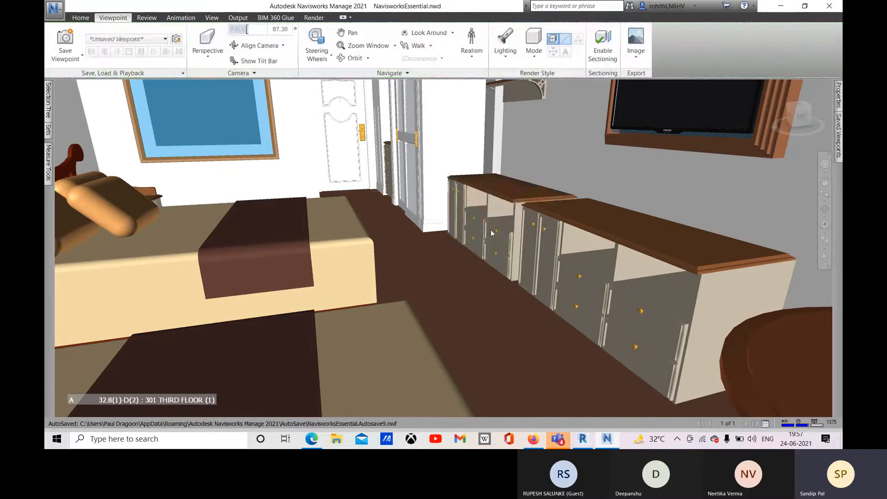
left_click(478, 214)
left_click(273, 18)
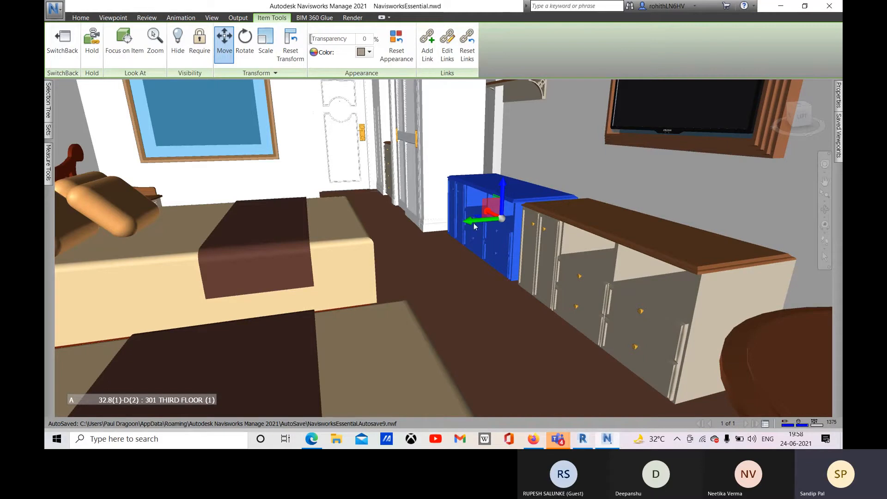
- Switch to the Edge browser and search Google for "Drawer furniture"
left_click(313, 445)
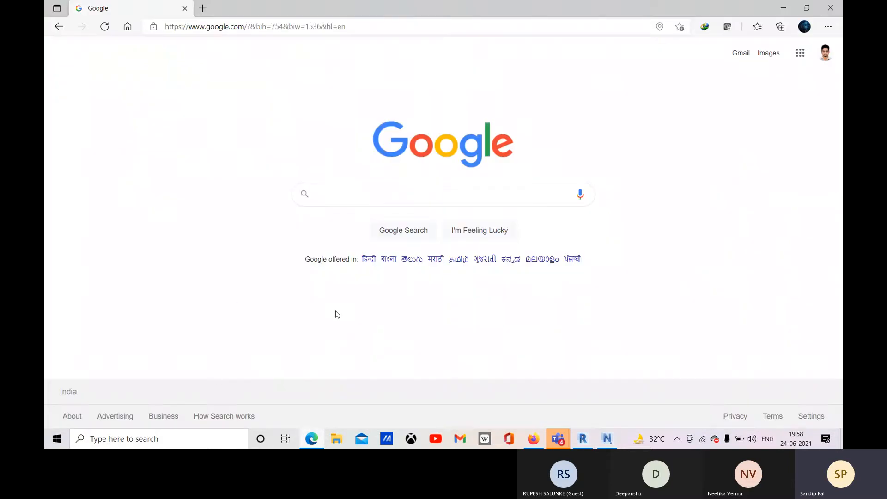
left_click(344, 198)
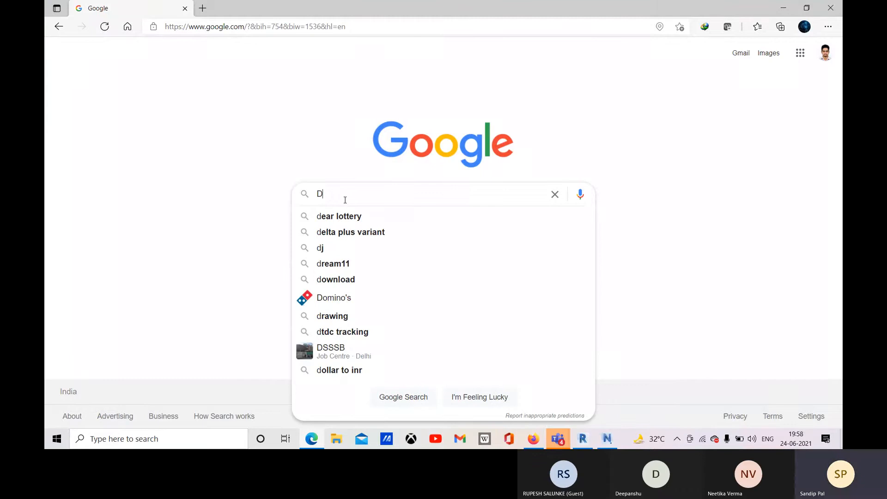
type("Draw")
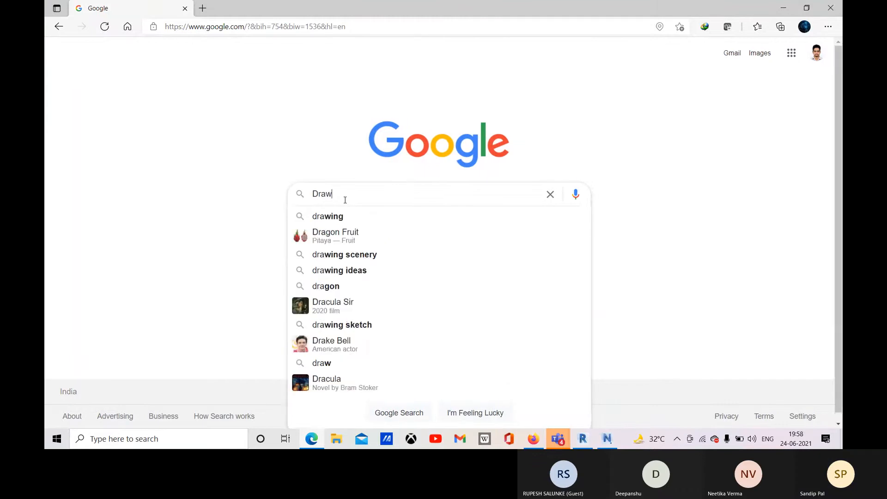
type("er f")
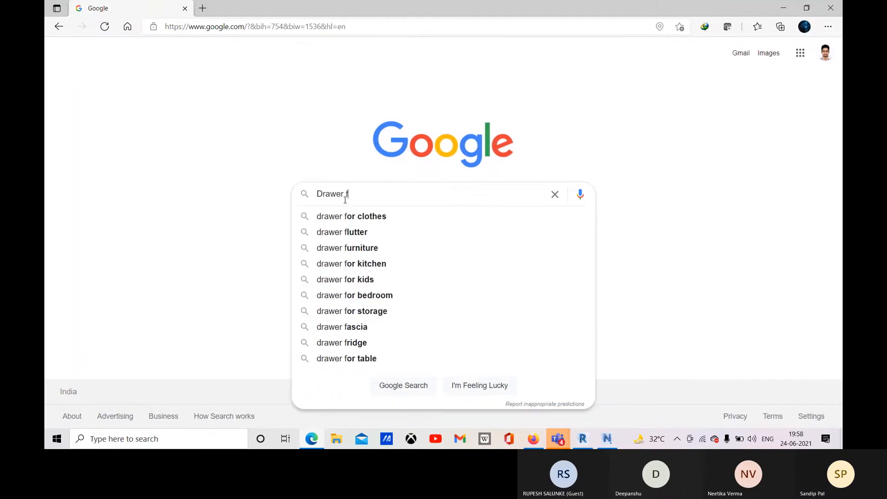
type("urni")
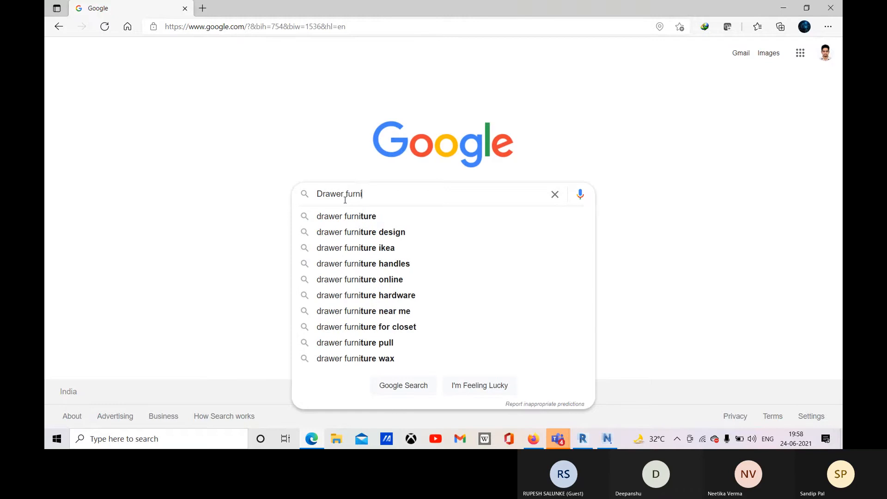
type("ture")
key("Return")
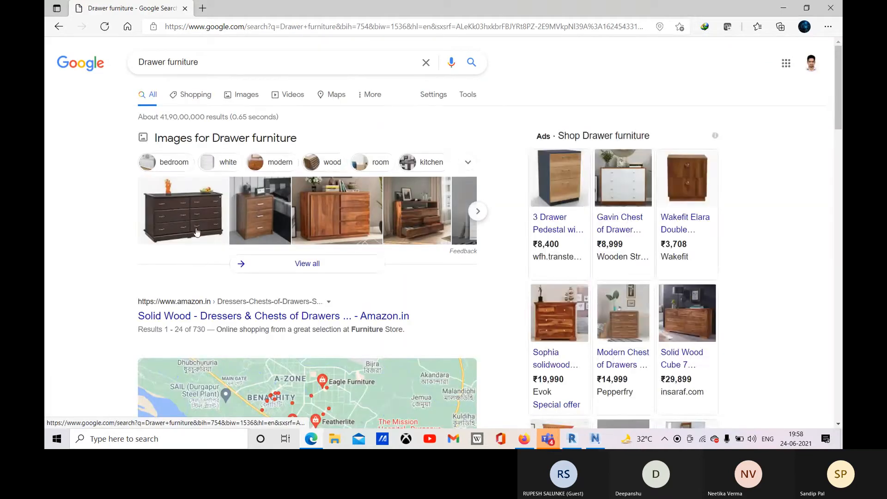
- Show the image results for the drawer furniture search and look through them for a suitable dresser
left_click(241, 98)
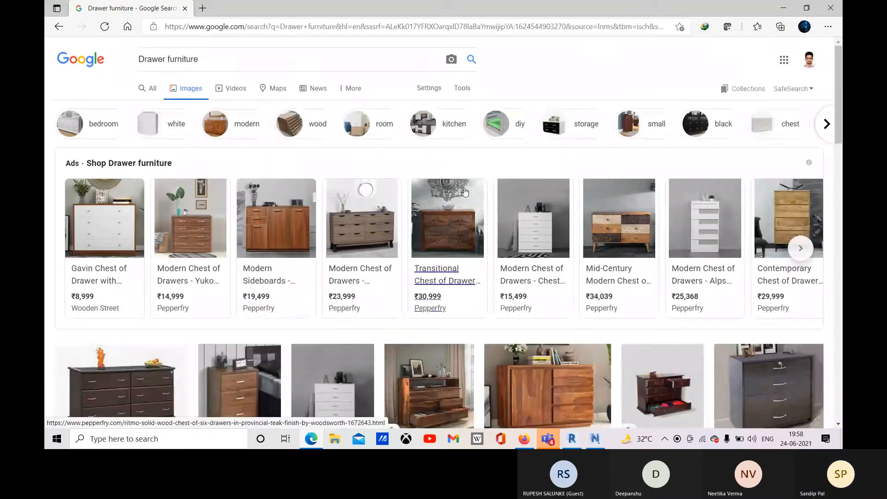
mouse_move(120, 249)
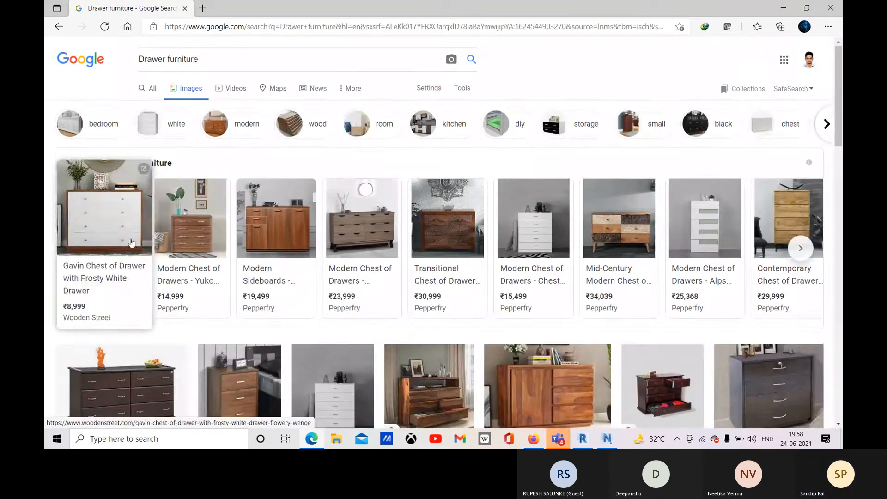
scroll(359, 273, "down", 1)
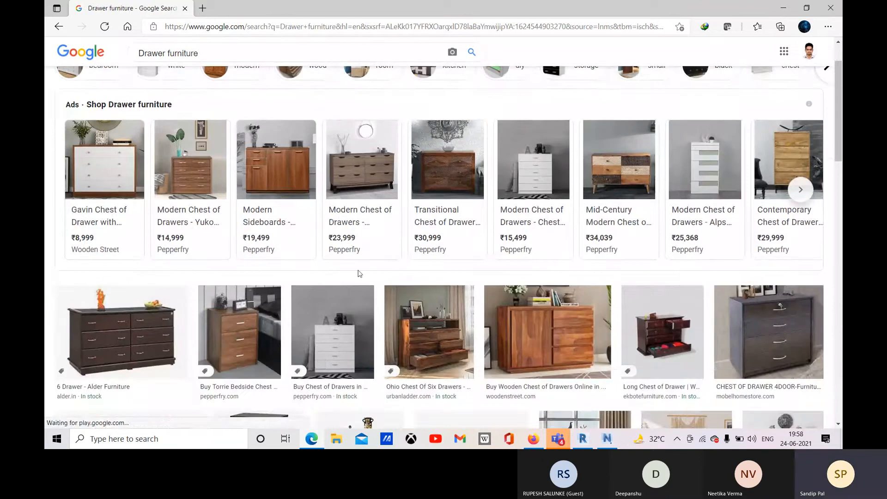
scroll(360, 273, "down", 1)
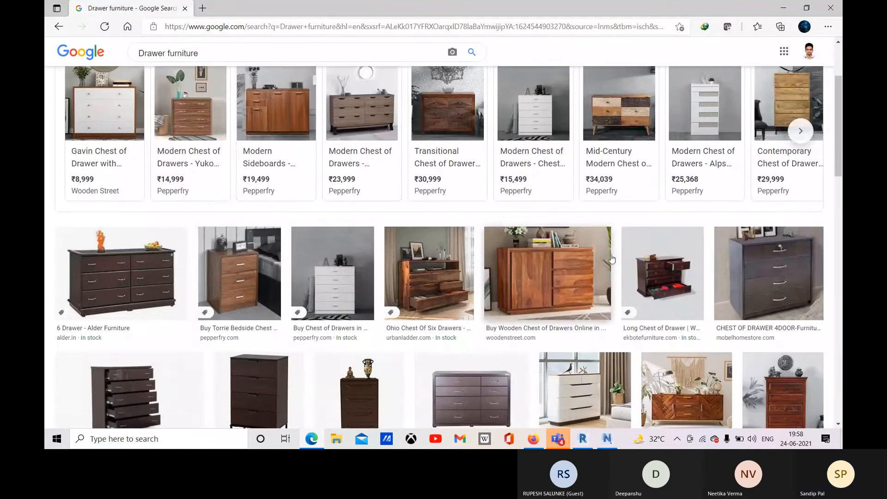
scroll(610, 258, "down", 2)
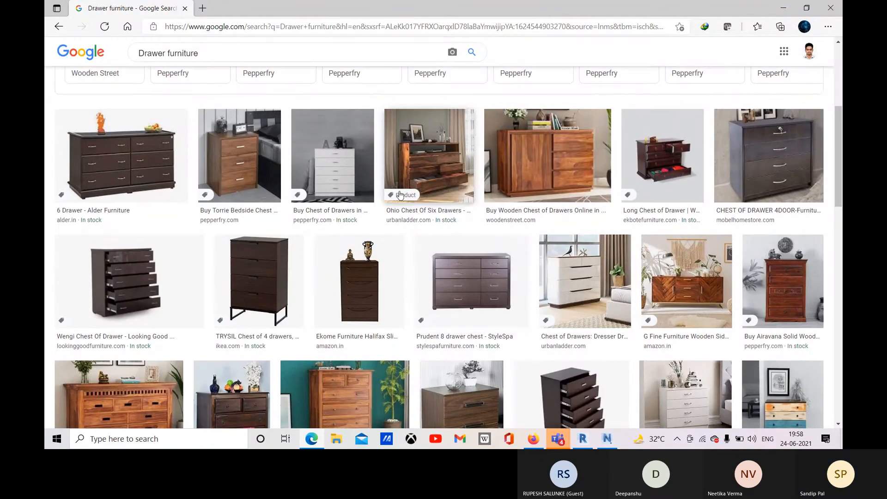
scroll(400, 194, "down", 2)
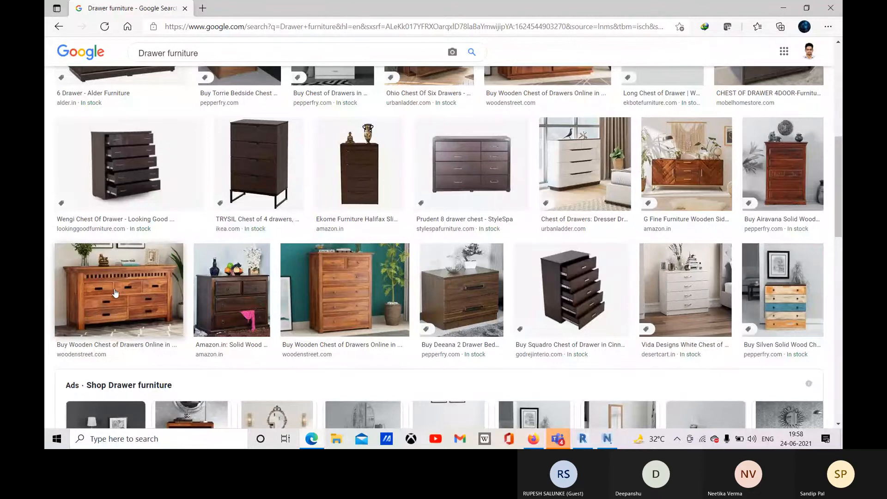
scroll(88, 302, "down", 3)
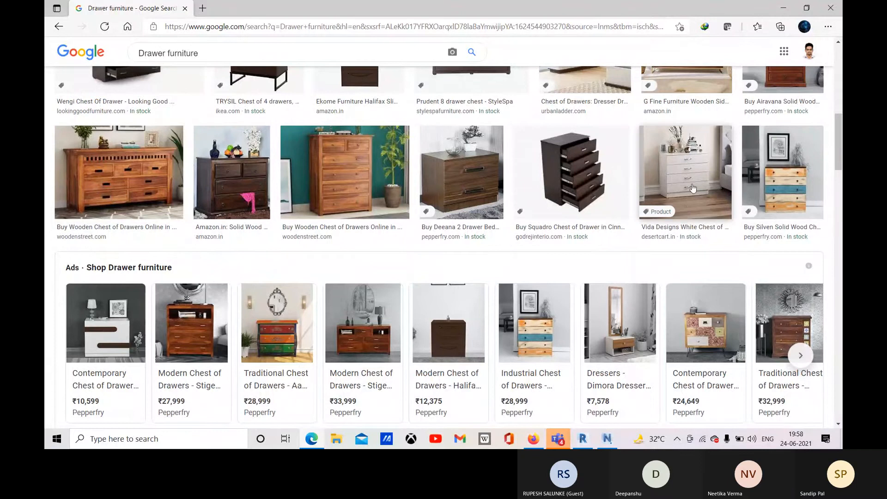
scroll(692, 188, "down", 5)
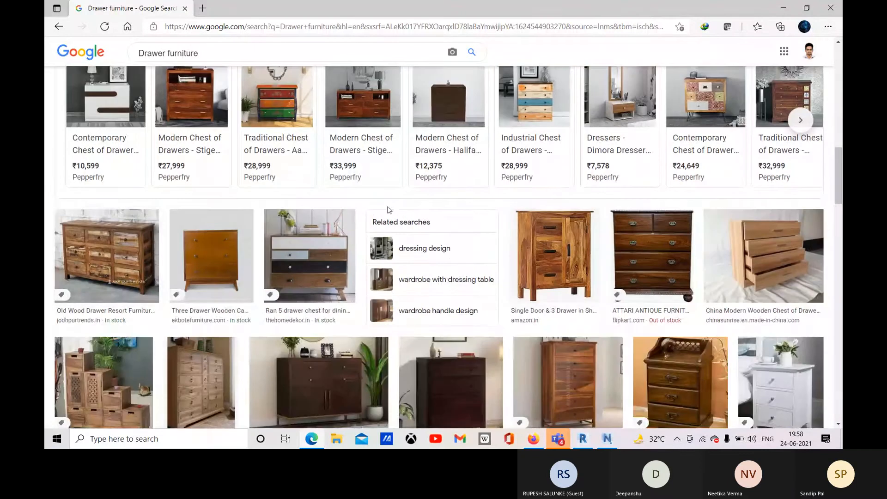
scroll(474, 245, "down", 1)
scroll(524, 221, "down", 3)
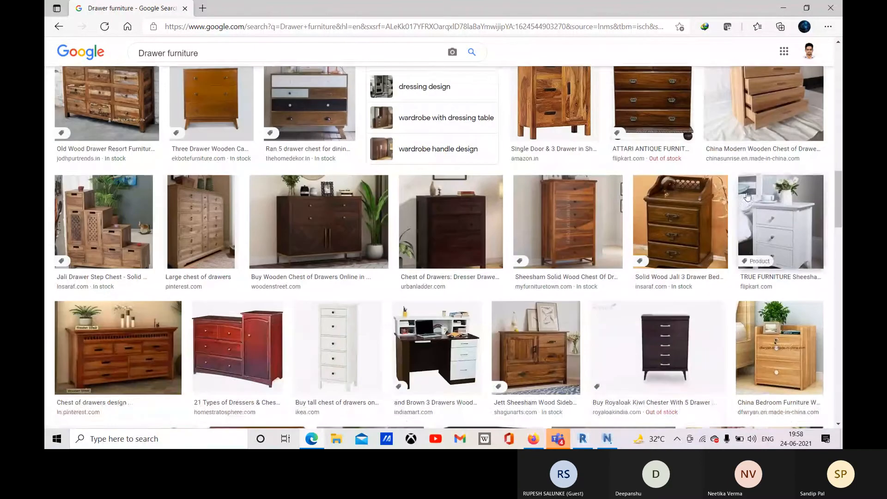
scroll(330, 322, "down", 5)
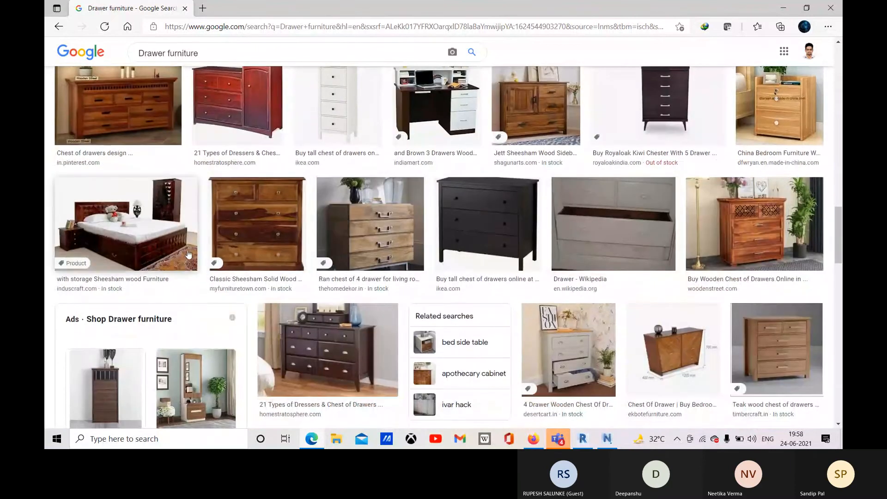
- Preview the Wikipedia drawer picture, close it, and look further through the image results
left_click(626, 229)
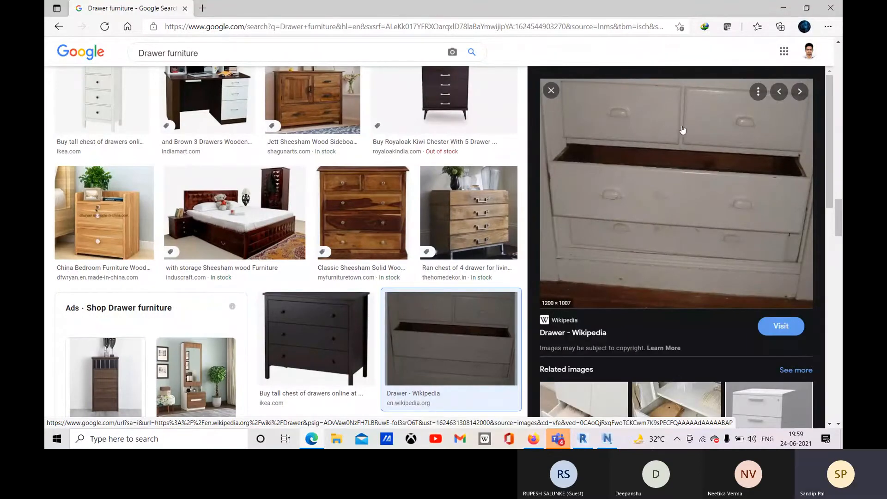
left_click(551, 90)
scroll(686, 253, "down", 3)
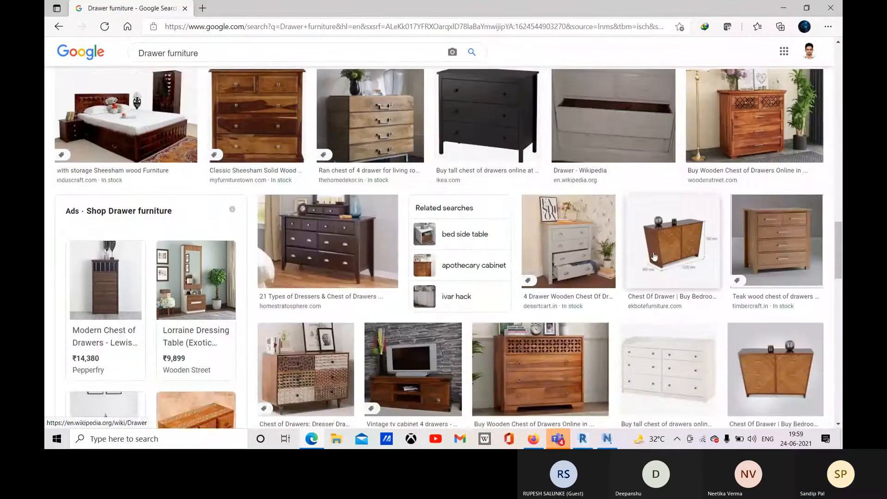
scroll(555, 240, "down", 4)
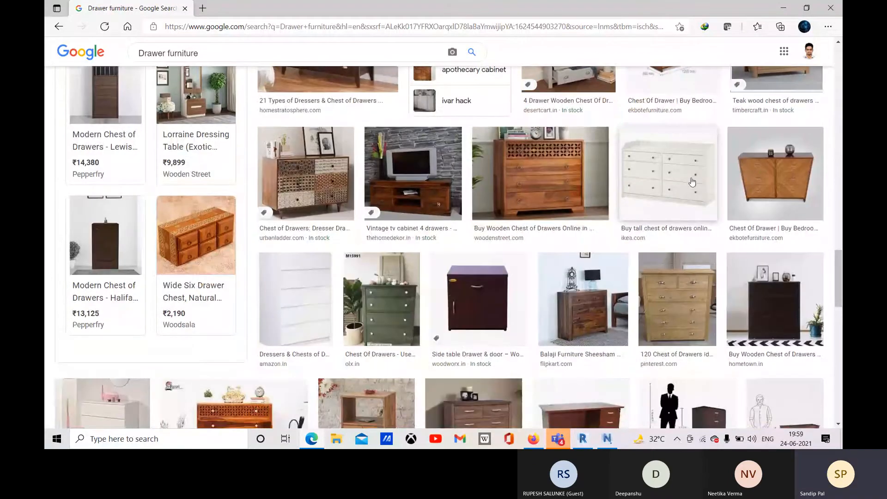
- Preview the white IKEA six-drawer chest, compare it with the dresser in the Navisworks model, and return to the browser's related images
left_click(691, 182)
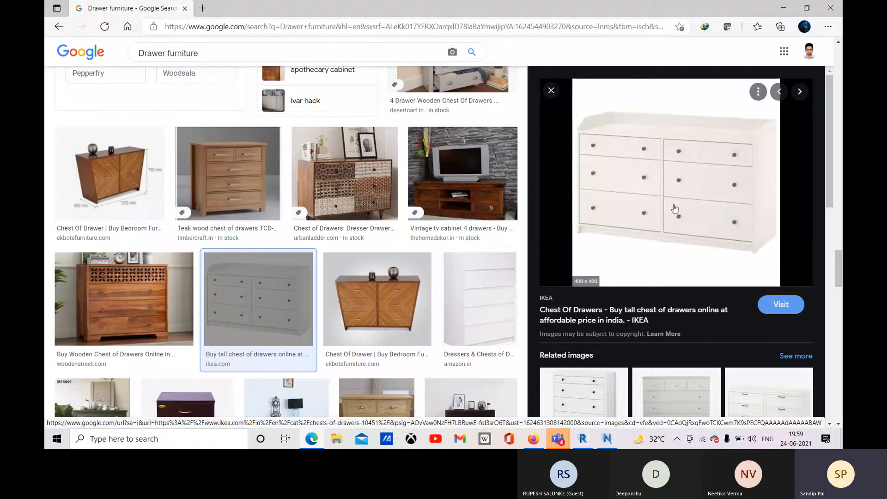
scroll(674, 209, "down", 3)
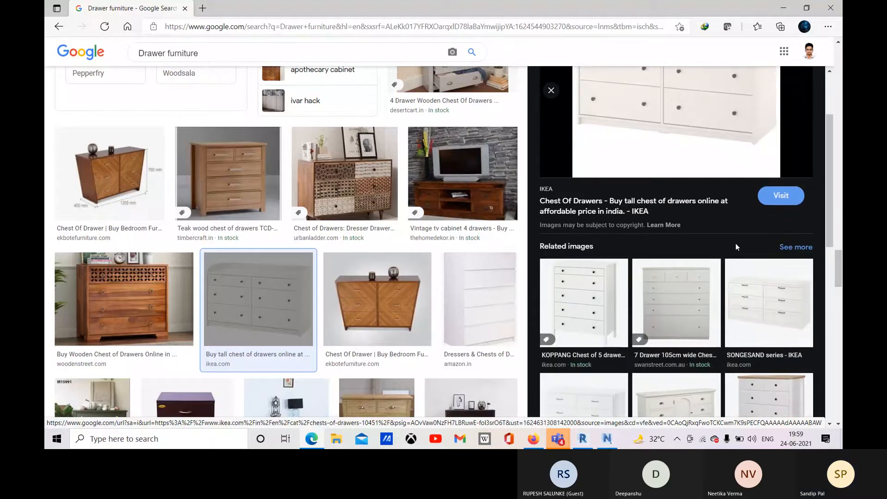
left_click(607, 440)
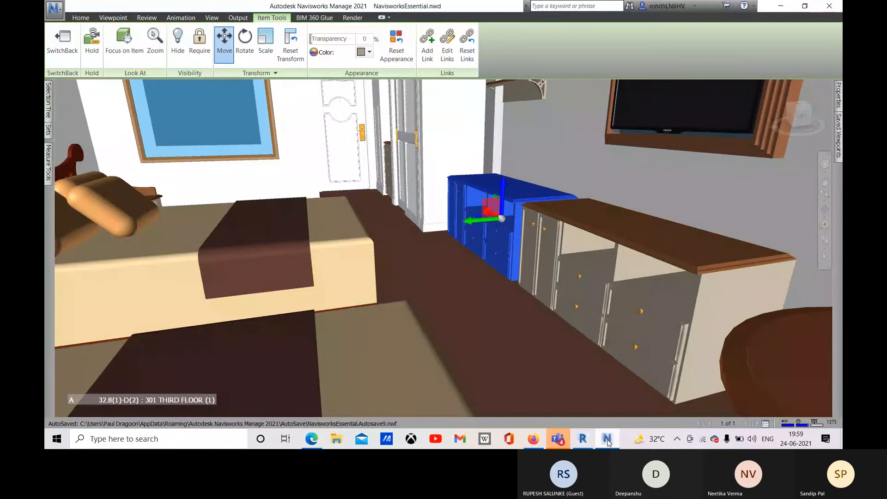
left_click(608, 441)
scroll(579, 296, "down", 2)
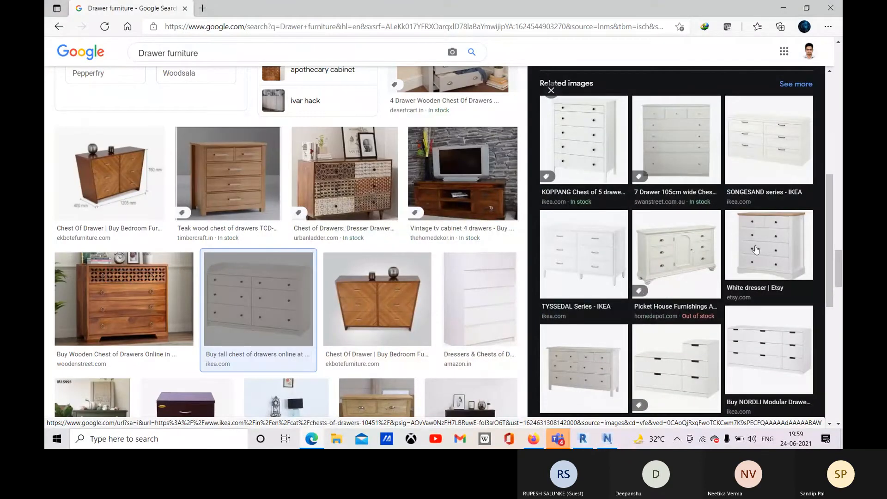
- Save the related white Picket House six-drawer dresser image to the Desktop as white-picket-house-furnishings-dressers-bp700drw-.jpeg and close its preview
left_click(687, 254)
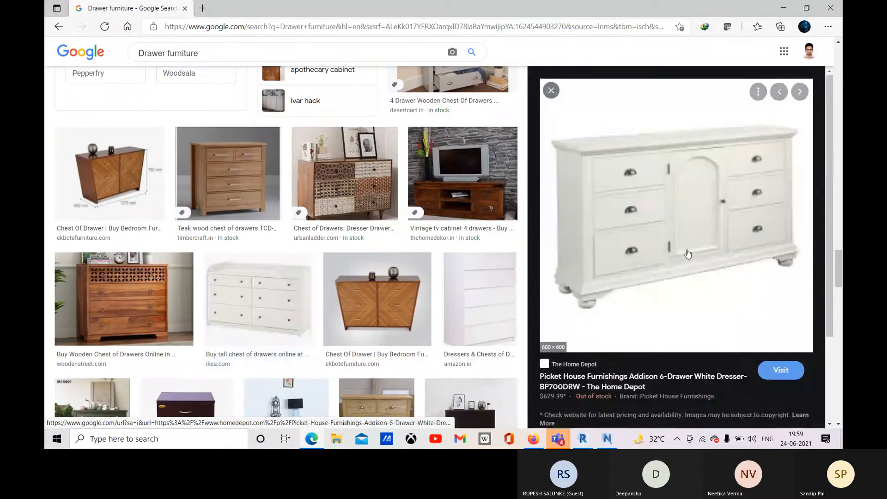
right_click(613, 211)
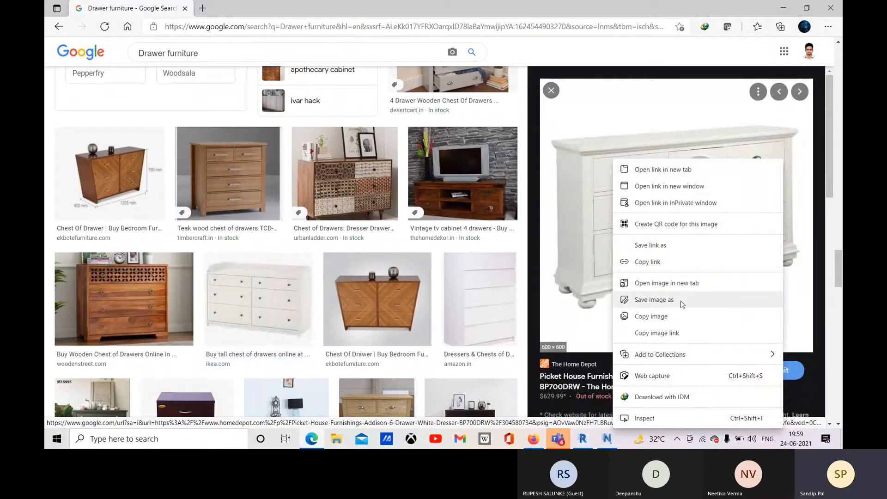
left_click(654, 300)
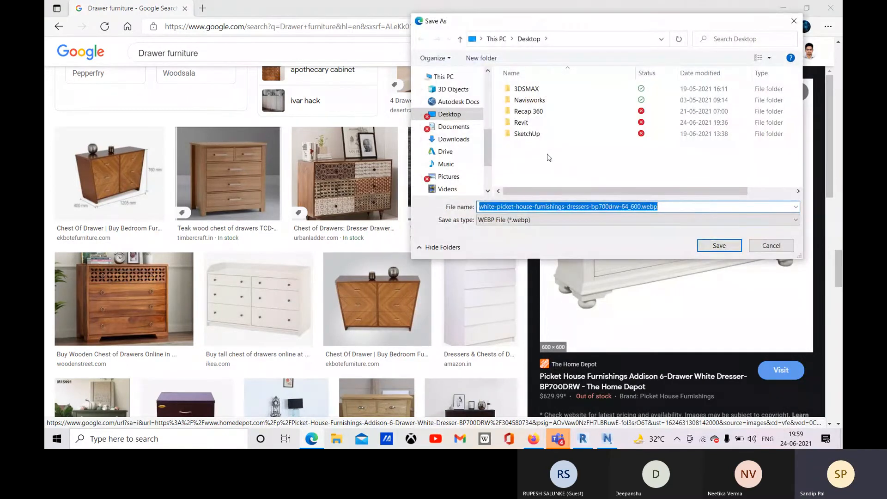
left_click(549, 158)
left_click(634, 220)
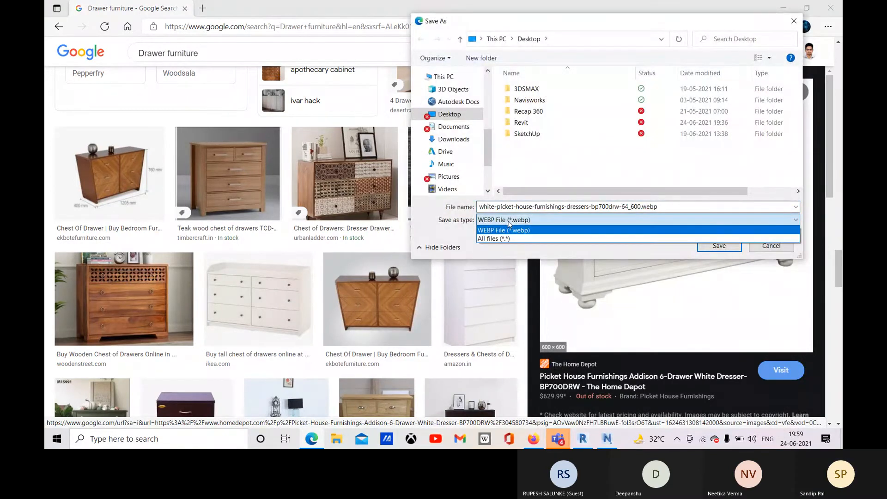
left_click(634, 221)
double_click(661, 207)
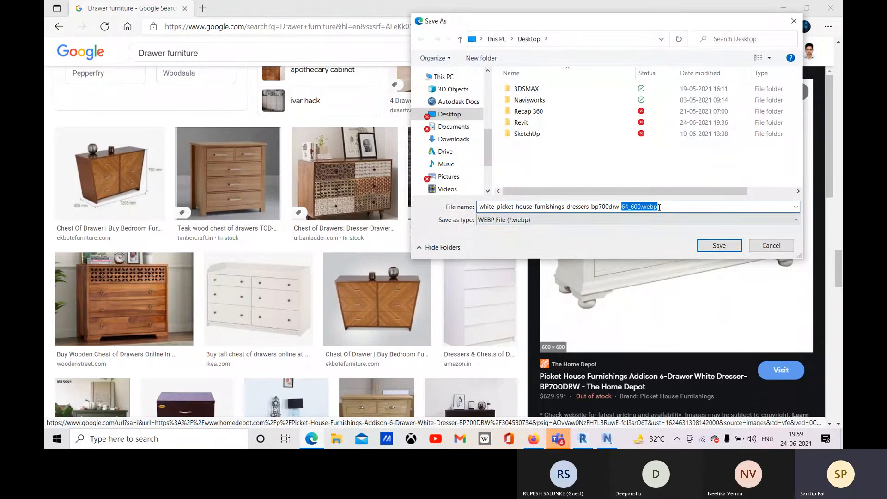
mouse_move(662, 207)
left_mouse_down()
mouse_move(642, 207)
mouse_move(662, 208)
left_mouse_up()
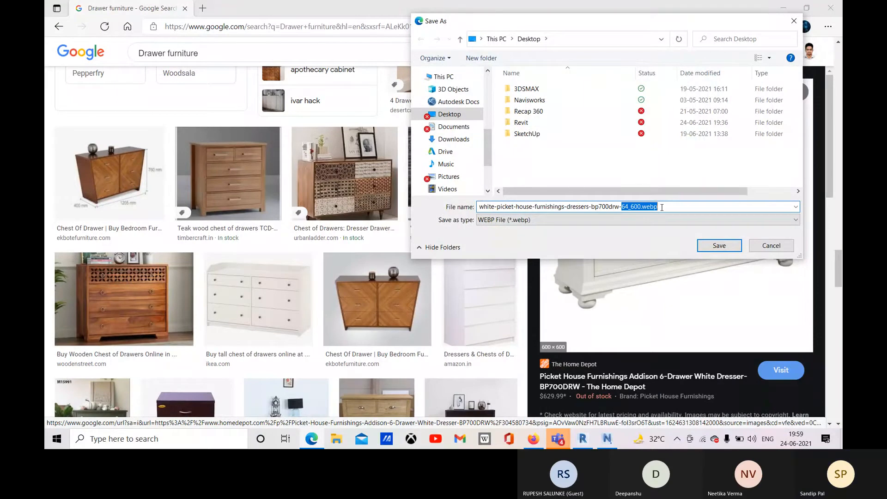
key("BackSpace")
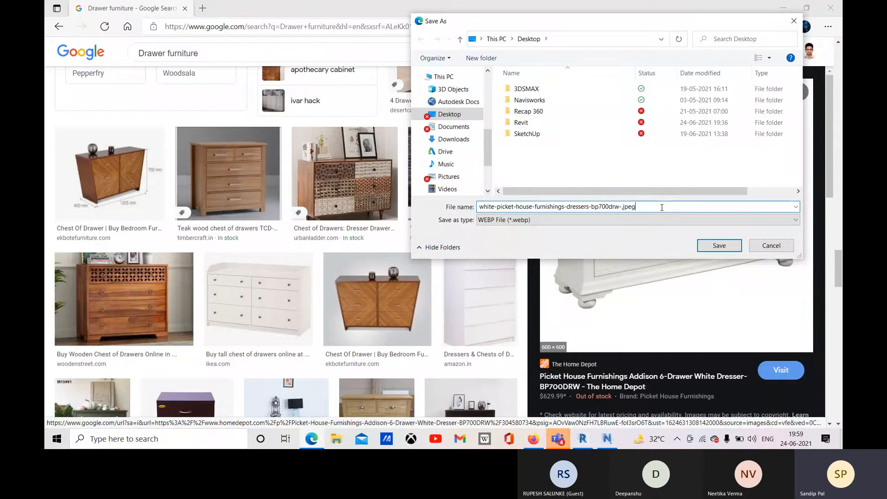
key("Return")
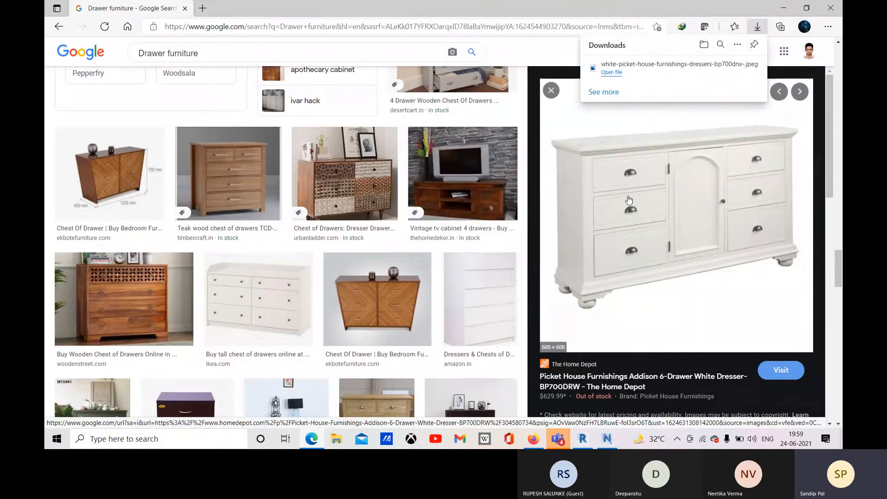
left_click(551, 91)
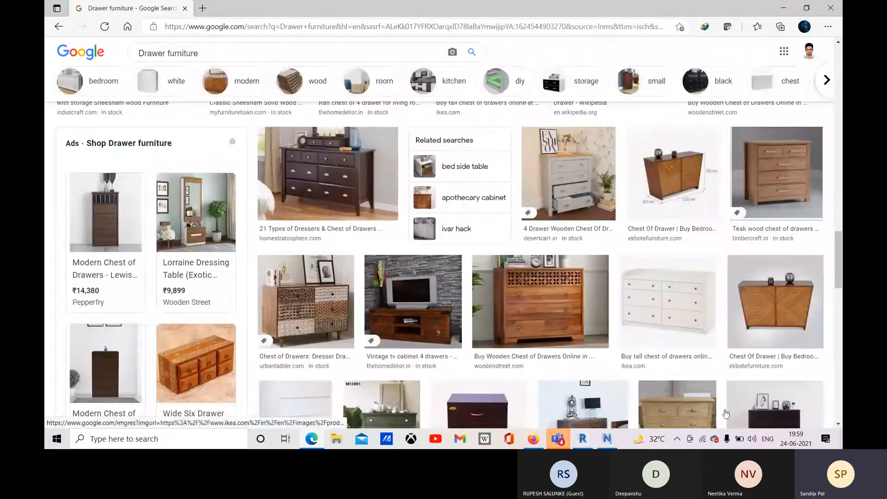
- Switch to Navisworks and start a new link on the selected dresser, named "For Manufacture"
left_click(607, 437)
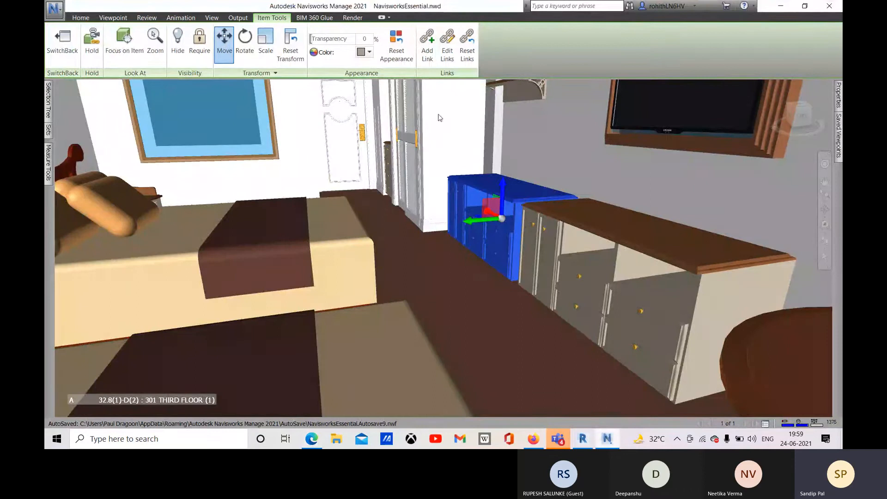
left_click(426, 44)
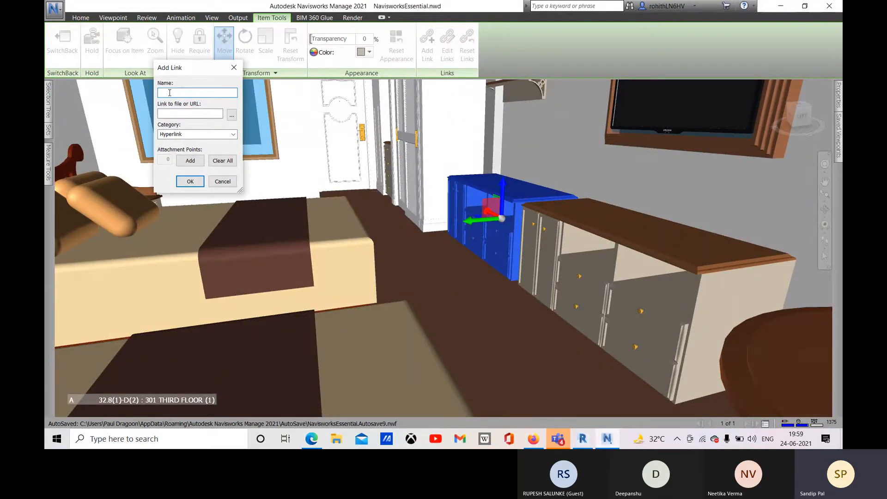
type("For Manufacture")
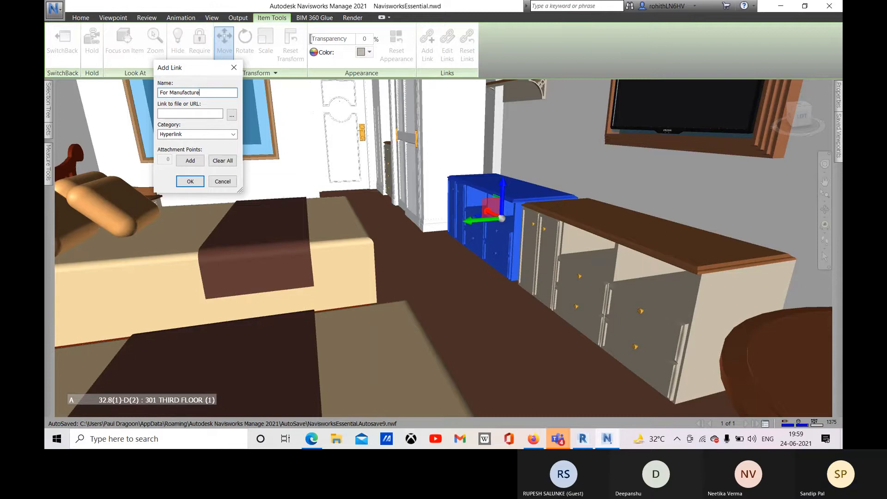
- Set the link's target to the image file white-picket-house-furnishings-dressers-bp700drw-.jpeg on the Desktop
left_click(231, 114)
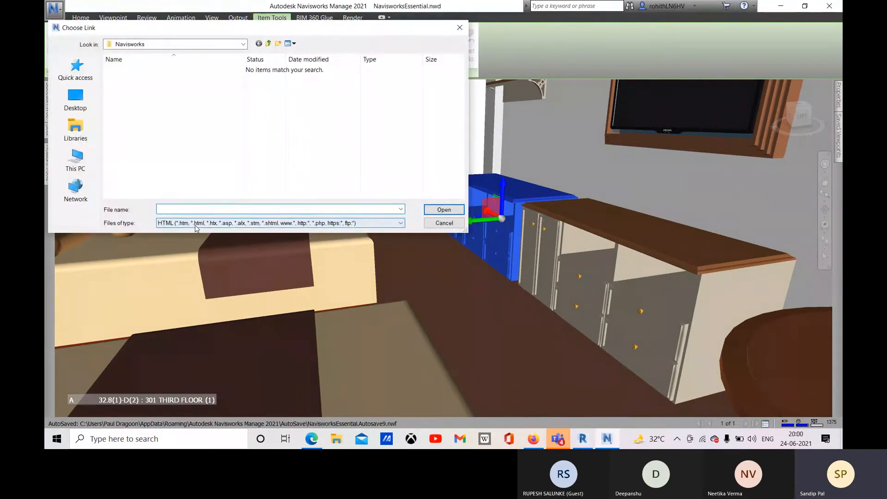
left_click(196, 226)
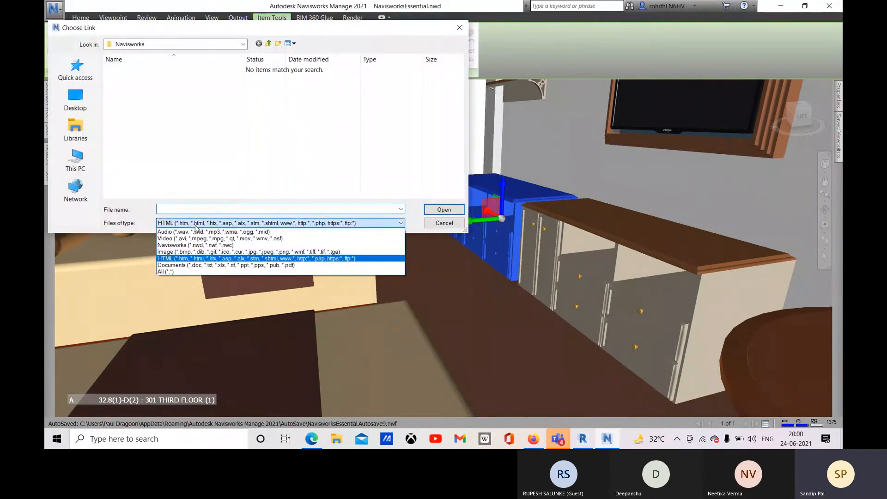
left_click(175, 251)
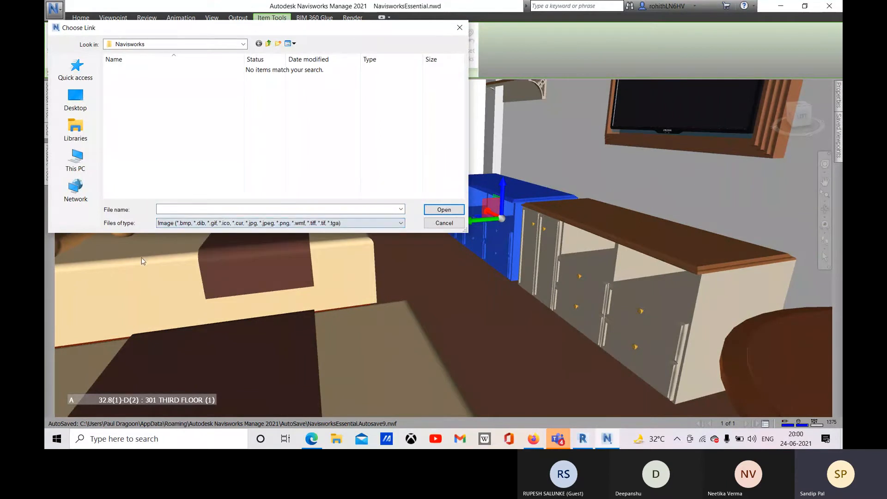
left_click(243, 44)
left_click(125, 63)
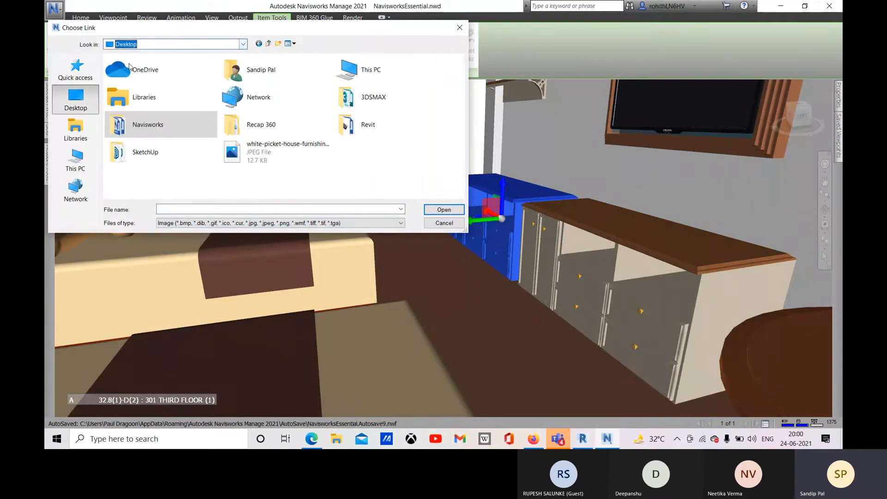
left_click(267, 157)
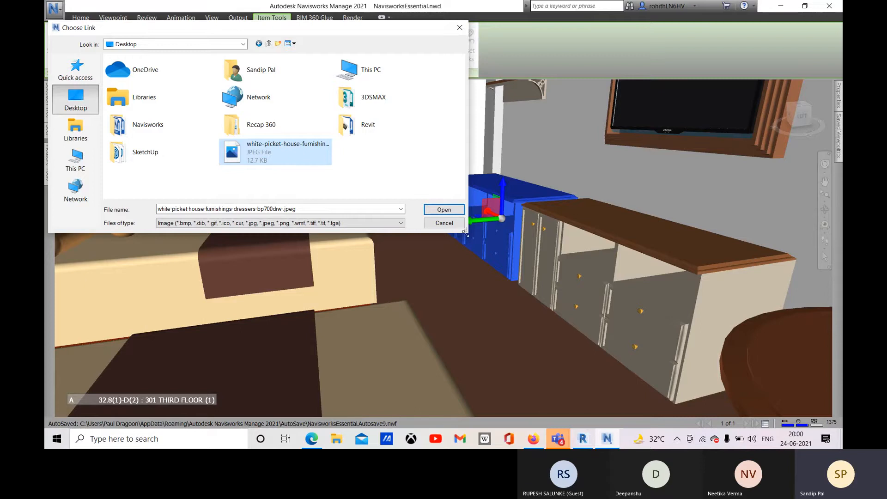
left_click(443, 210)
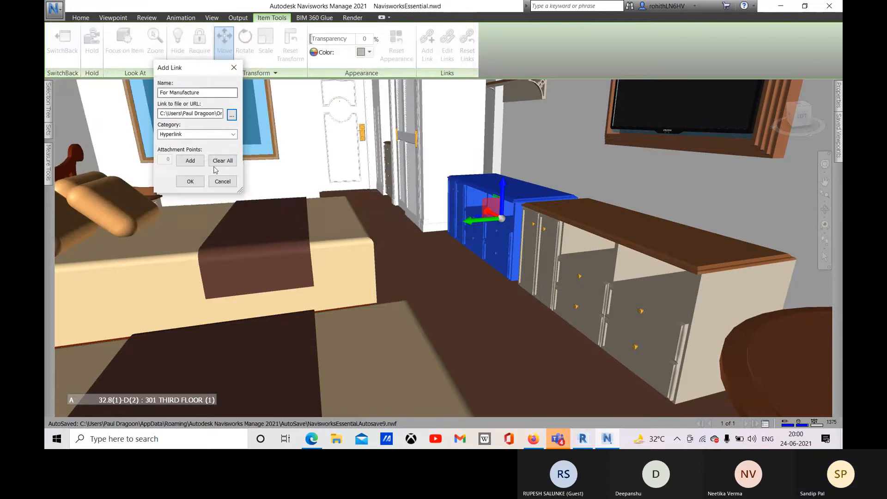
- Confirm the dresser's new link and inspect the For Manufacture entry in its list of links
left_click(190, 181)
middle_click_drag(450, 250, 456, 276)
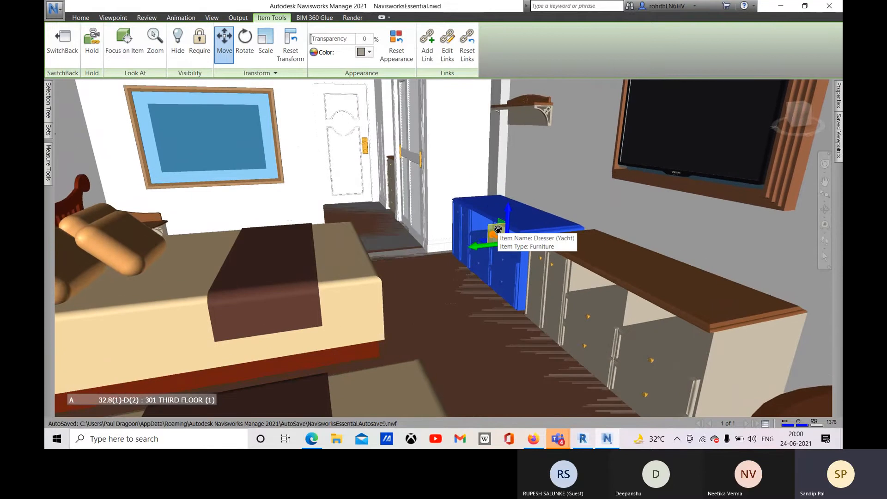
left_click(446, 54)
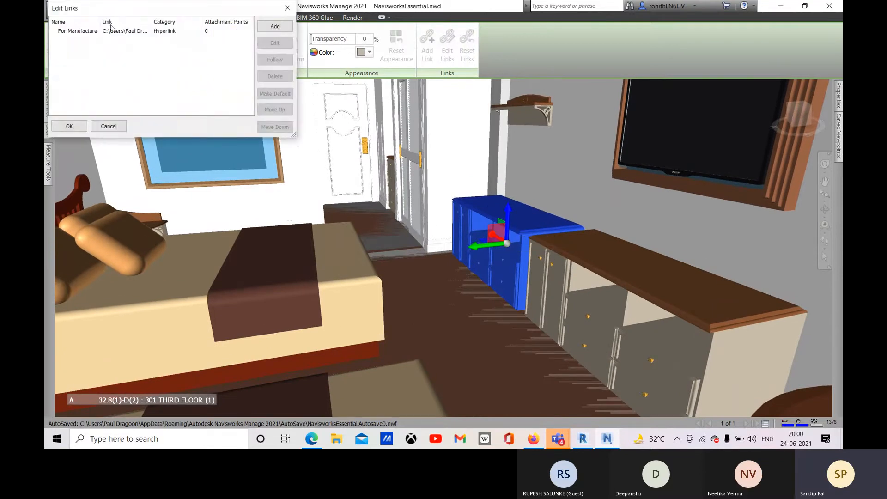
left_click_drag(111, 14, 137, 30)
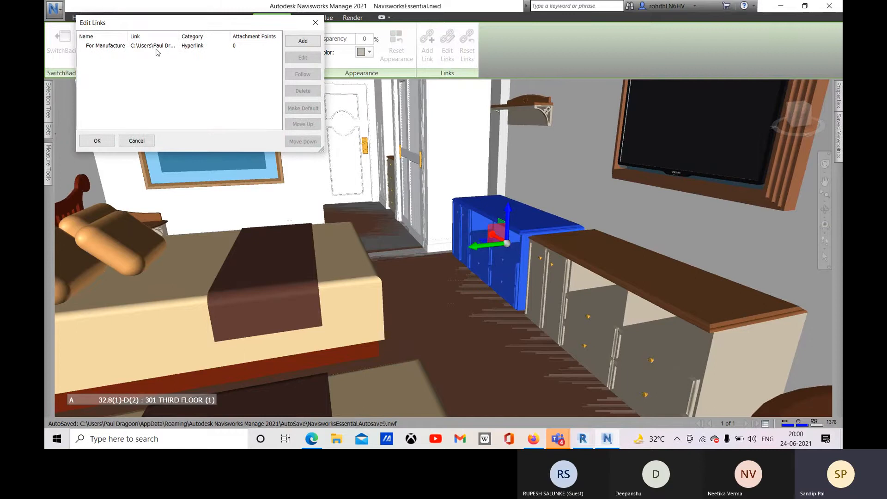
left_click(102, 48)
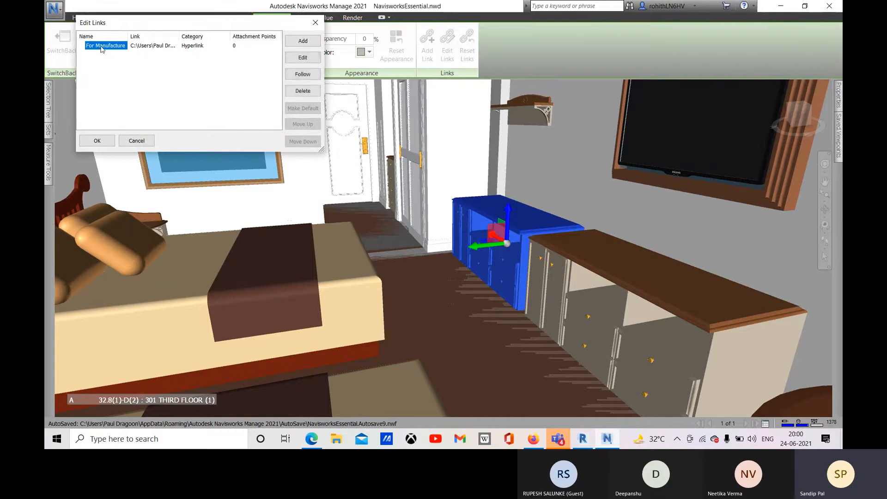
left_click(143, 48)
left_click(108, 48)
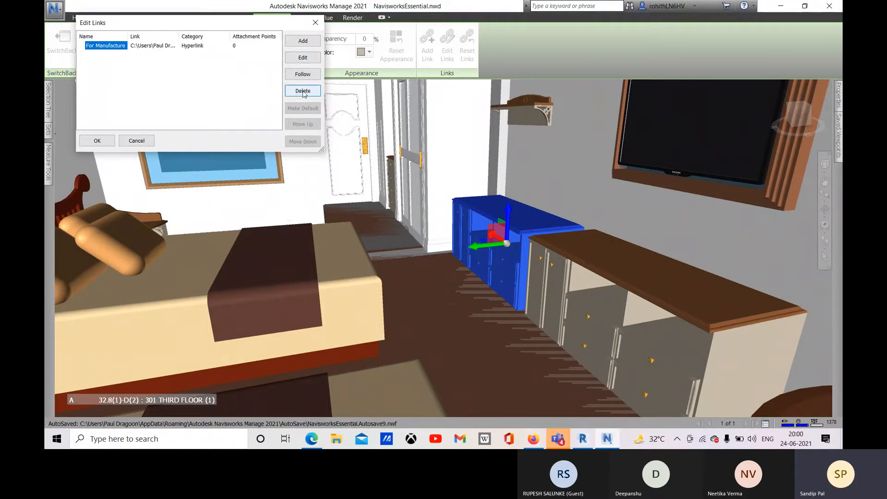
left_click(315, 22)
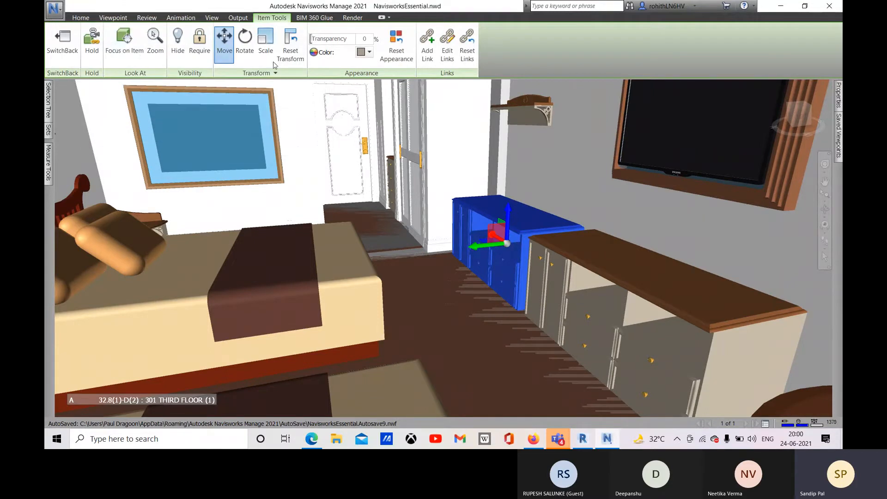
- Turn on the display of links in the model and bring the bed and dresser area into view
left_click(81, 18)
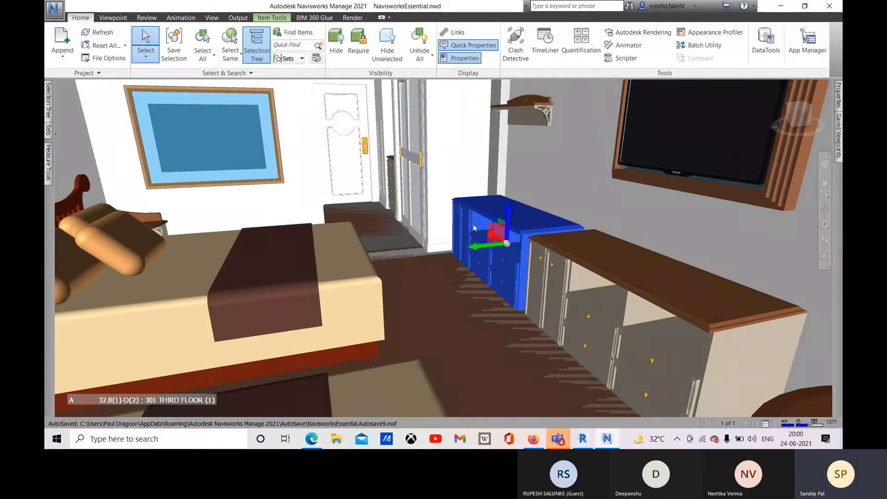
left_click(452, 34)
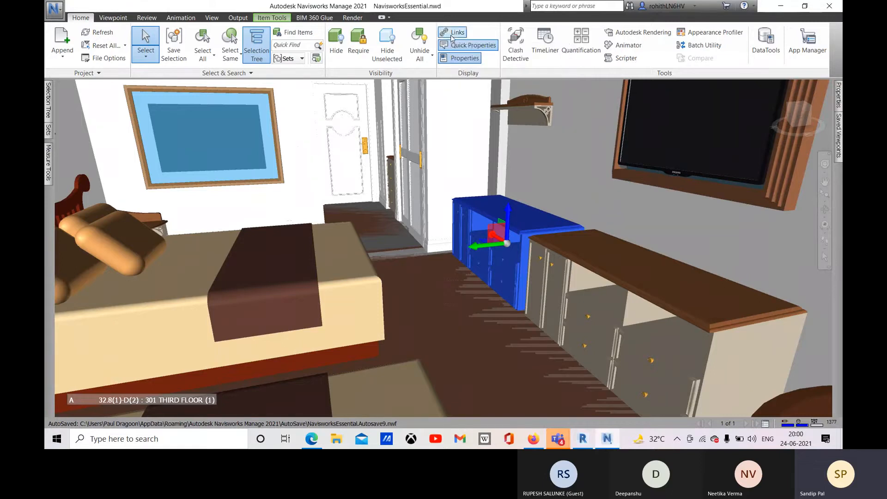
mouse_move(505, 279)
middle_mouse_down()
mouse_move(536, 289)
mouse_move(591, 283)
mouse_move(584, 280)
middle_mouse_up()
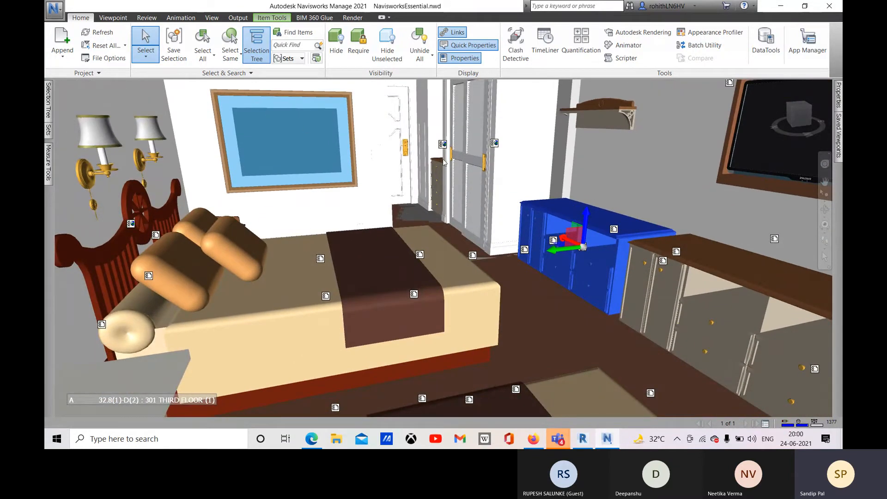
- Follow the link marker beside the closet door to its manufacturer's website, look over the home page, and return to the Navisworks model
left_click(494, 144)
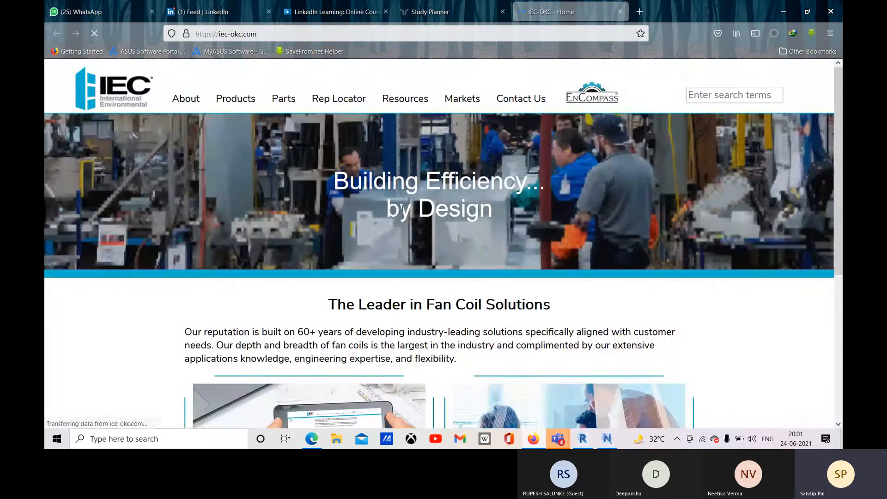
scroll(498, 254, "down", 5)
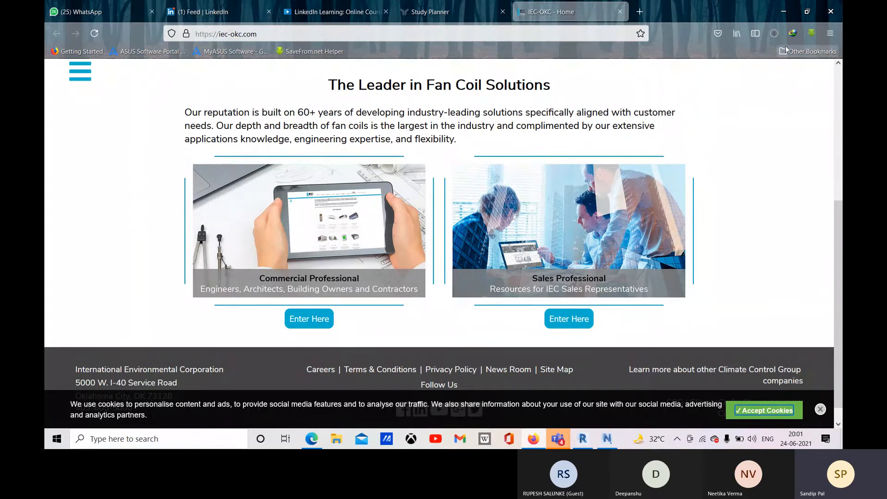
left_click(788, 11)
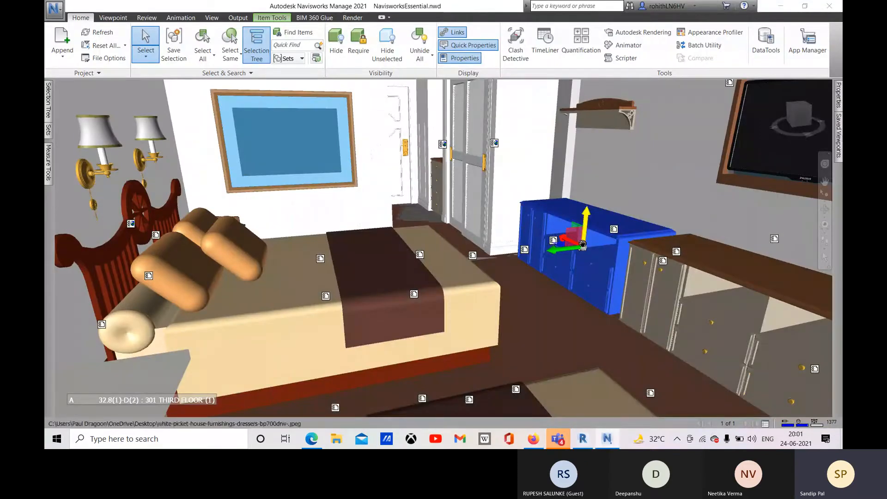
- Inspect the link markers around the dresser, clear the selection, and follow the dresser's link to its saved image
middle_click_drag(585, 276, 596, 282)
scroll(595, 280, "up", 8)
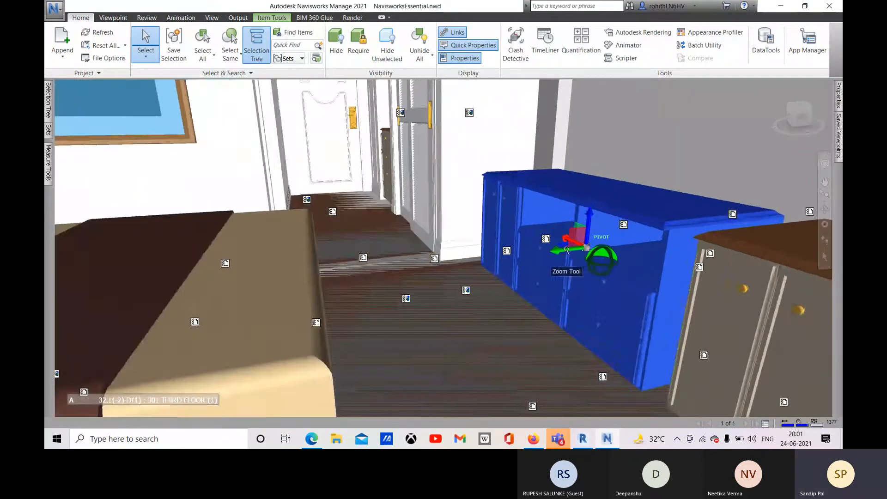
middle_click_drag(596, 247, 678, 275, "shift")
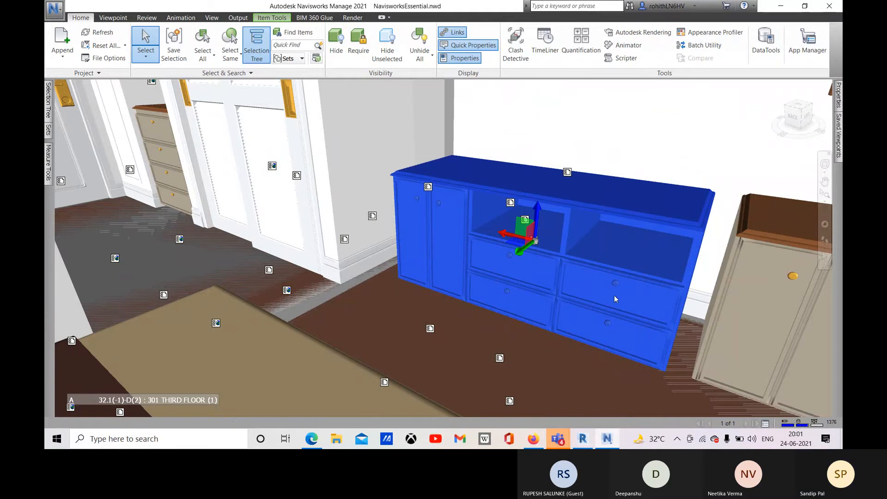
mouse_move(600, 260)
middle_mouse_down("shift")
mouse_move(570, 288)
mouse_move(527, 303)
mouse_move(718, 291)
mouse_move(530, 298)
middle_mouse_up("shift")
scroll(601, 287, "down", 3)
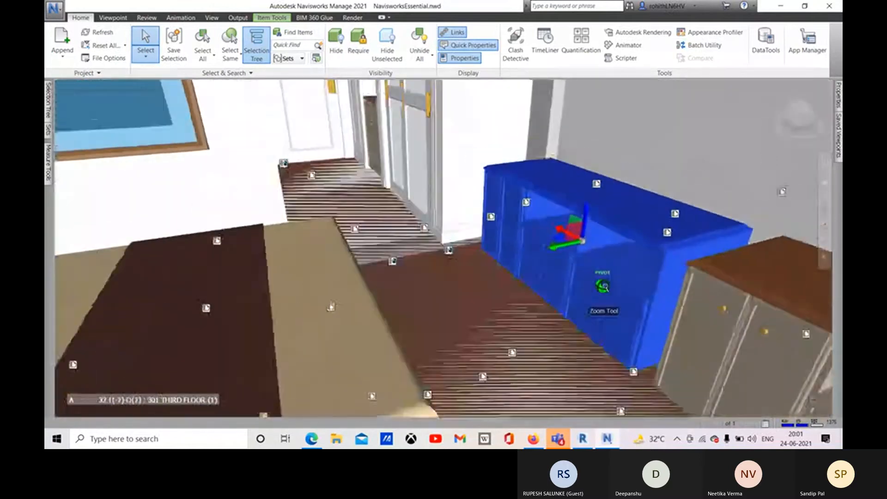
key("Escape")
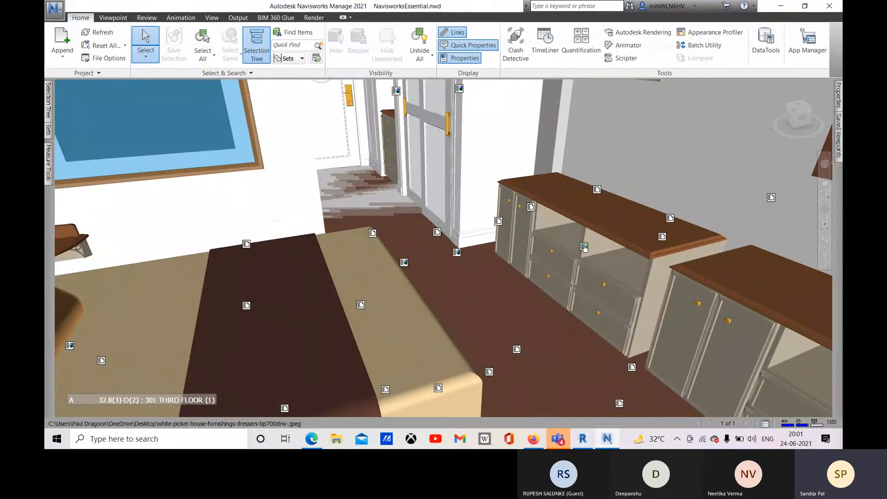
left_click(584, 246)
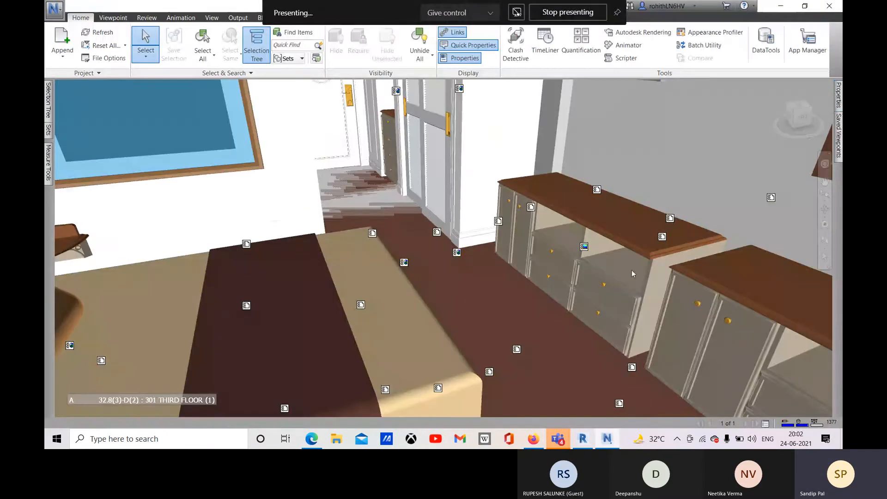
- Select the dresser again and turn off the display of links in the model
left_click(610, 235)
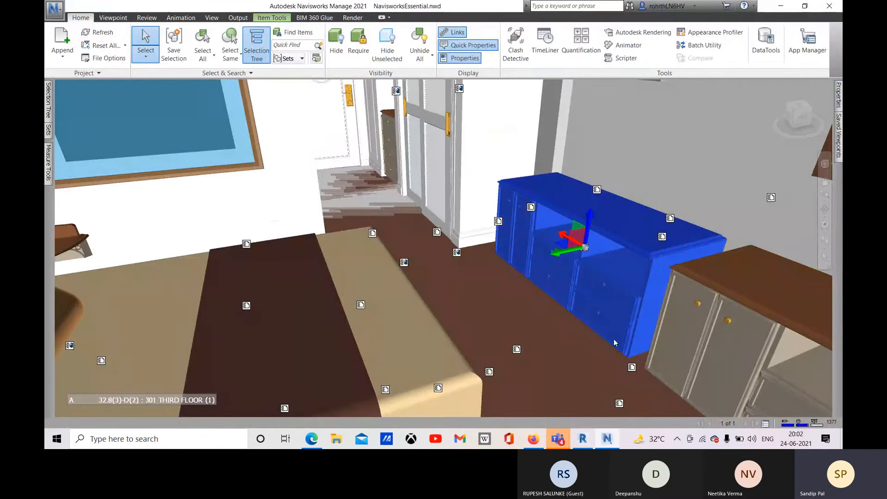
left_click(457, 33)
scroll(596, 261, "down", 5)
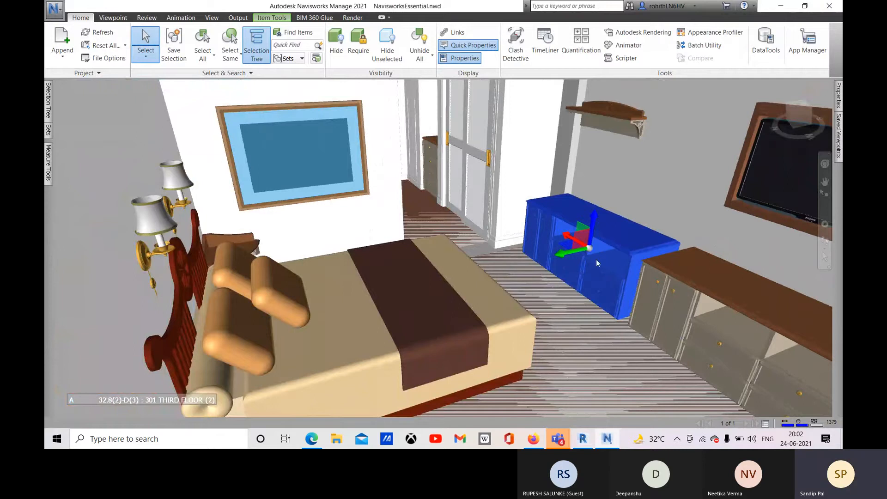
- Examine the dresser's item, Revit Material, Autodesk Material, Element ID, Hyperlinks, TimeLiner and Material properties
mouse_move(838, 96)
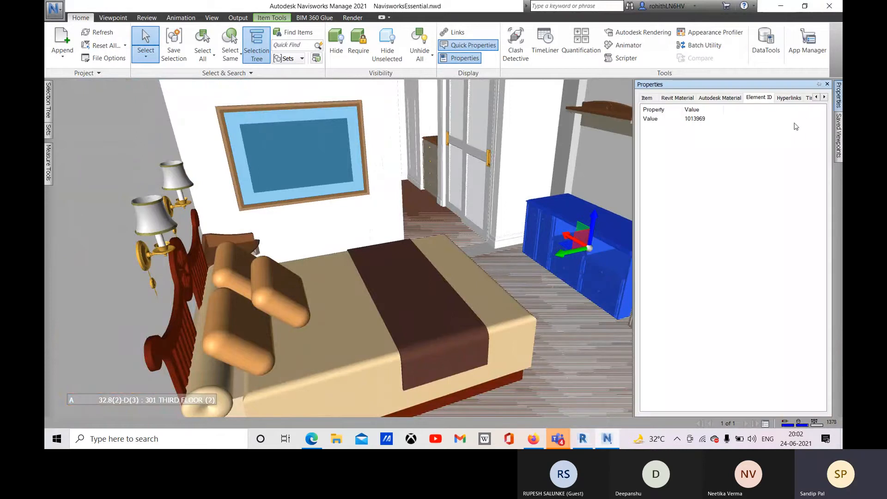
left_click(648, 100)
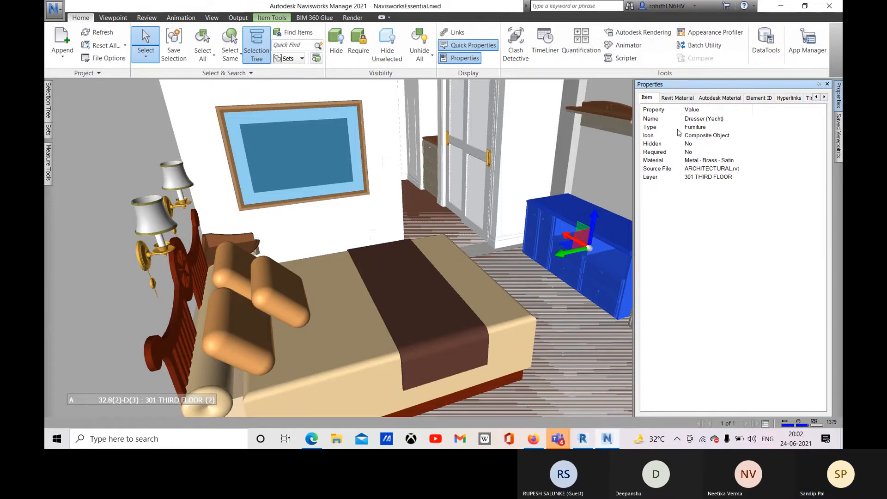
left_click(677, 98)
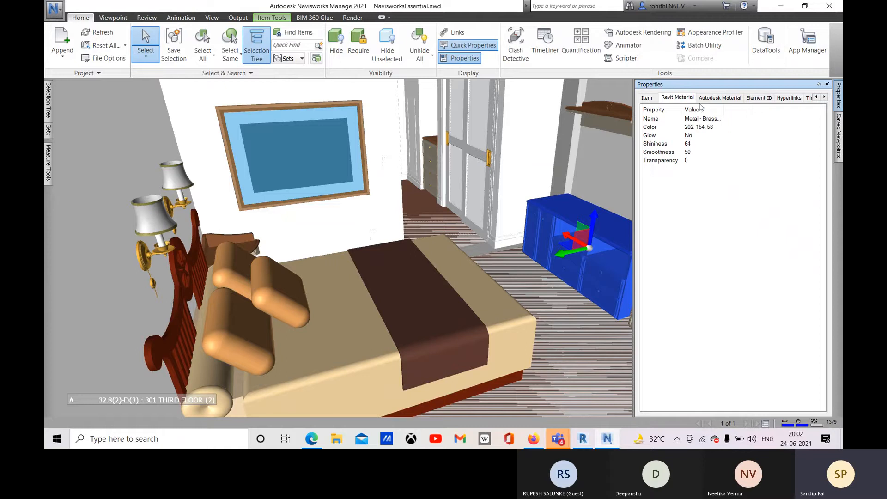
left_click(719, 98)
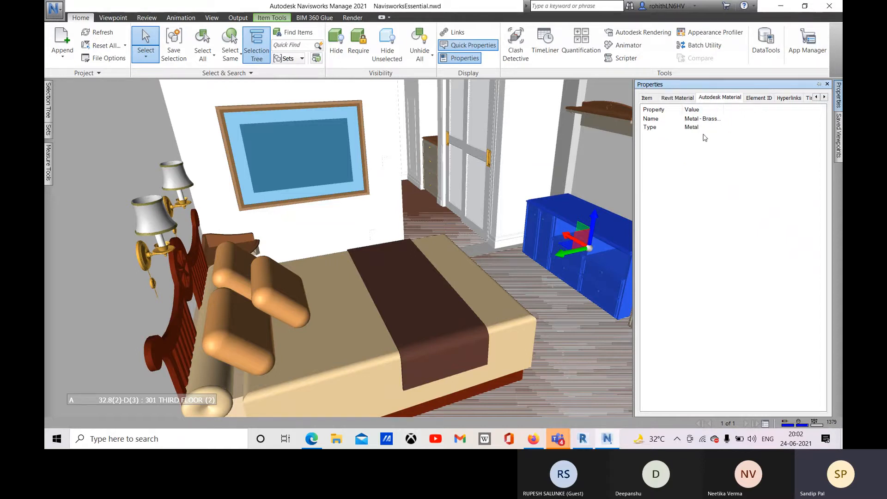
left_click(760, 97)
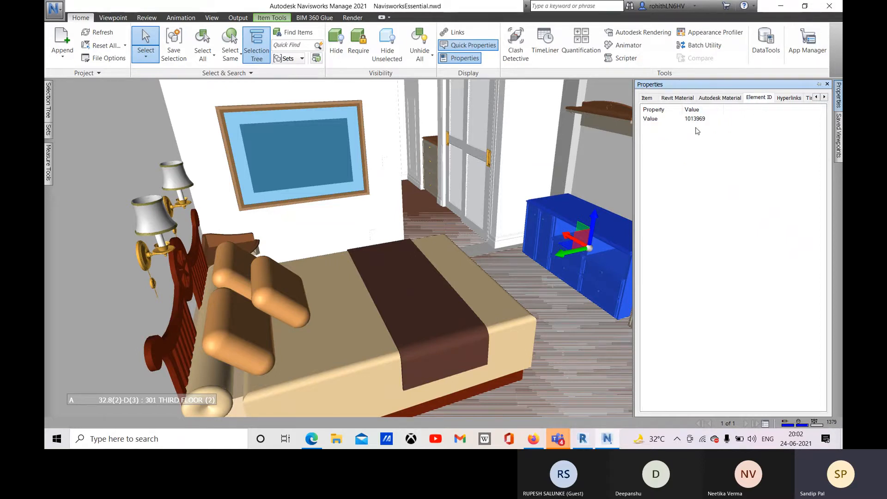
left_click(787, 98)
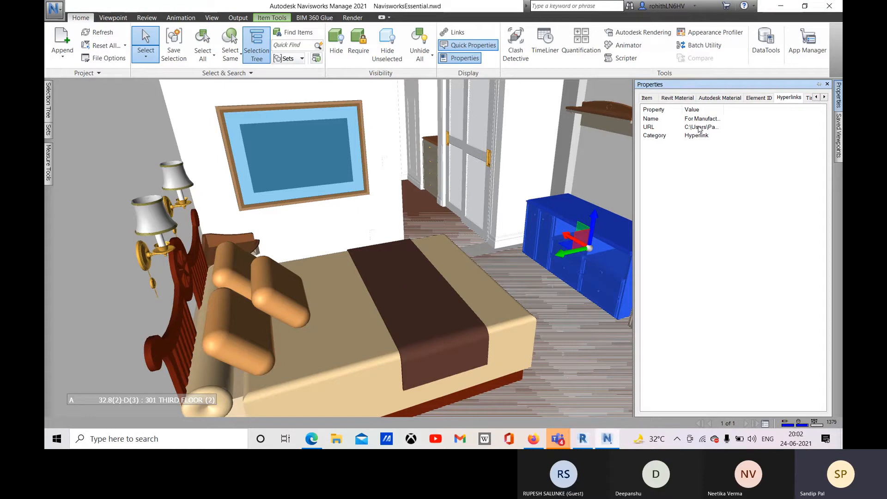
left_click(809, 100)
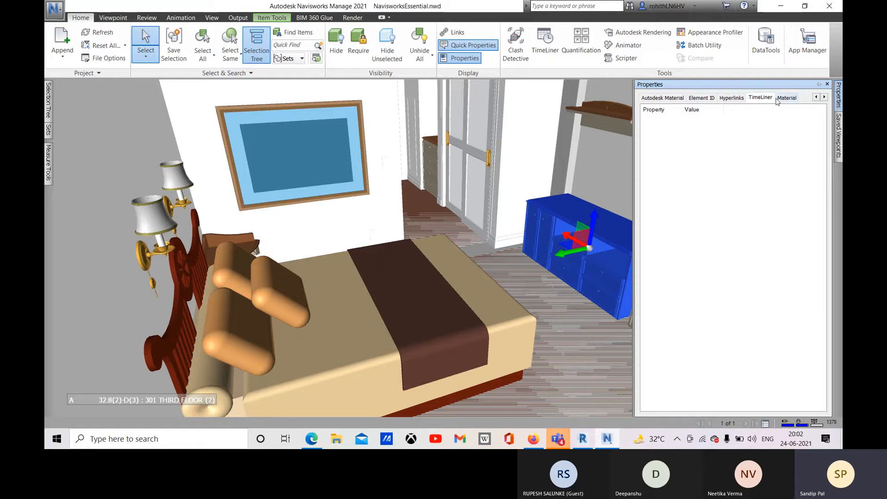
right_click(690, 127)
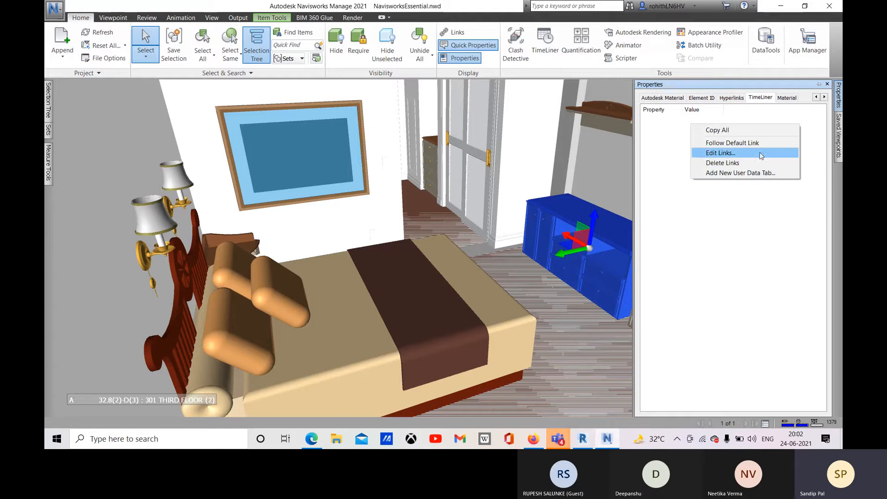
left_click(784, 100)
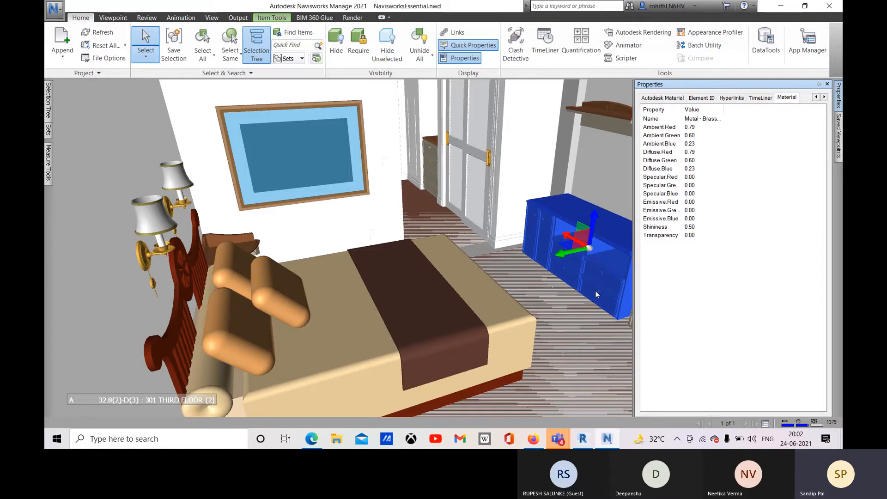
- Add a new user data tab to the selected dresser's properties
scroll(595, 290, "up", 5)
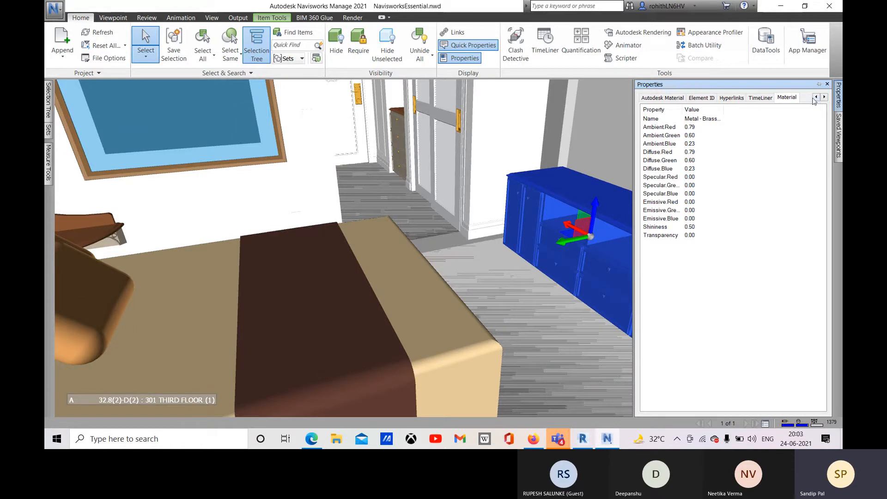
right_click(790, 134)
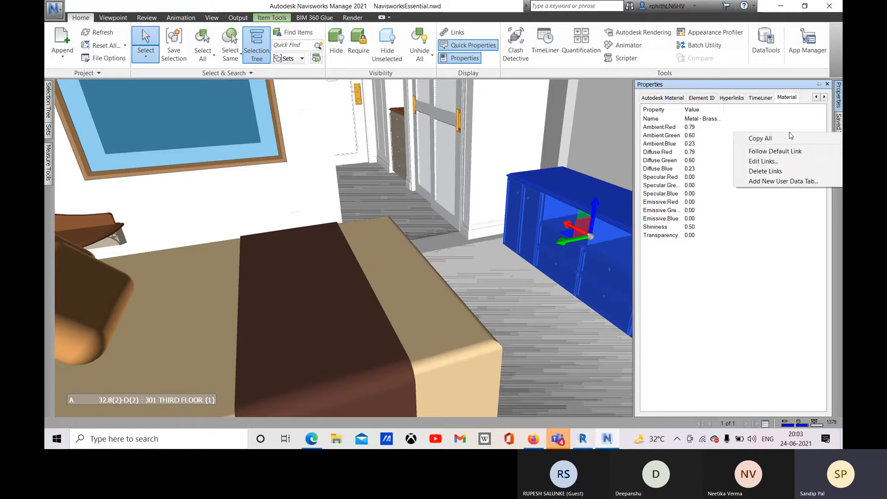
left_click(764, 184)
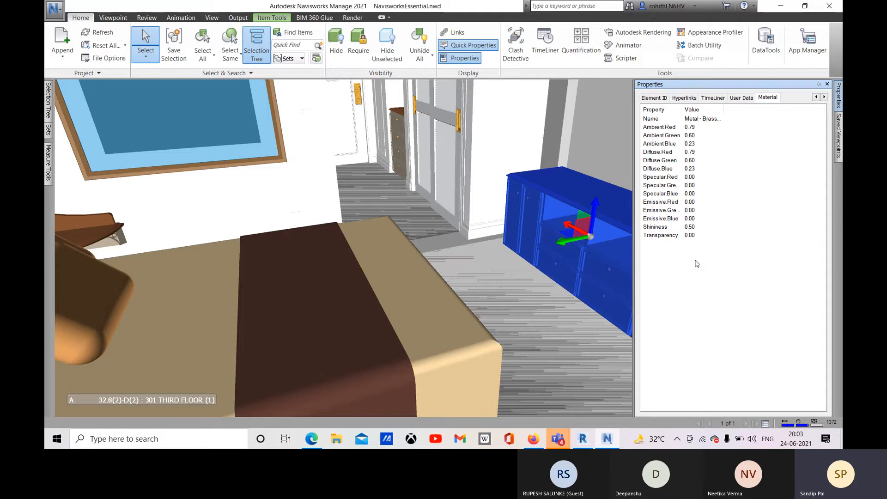
- Rename the dresser's empty user data tab as "Drawer Info"
left_click(740, 97)
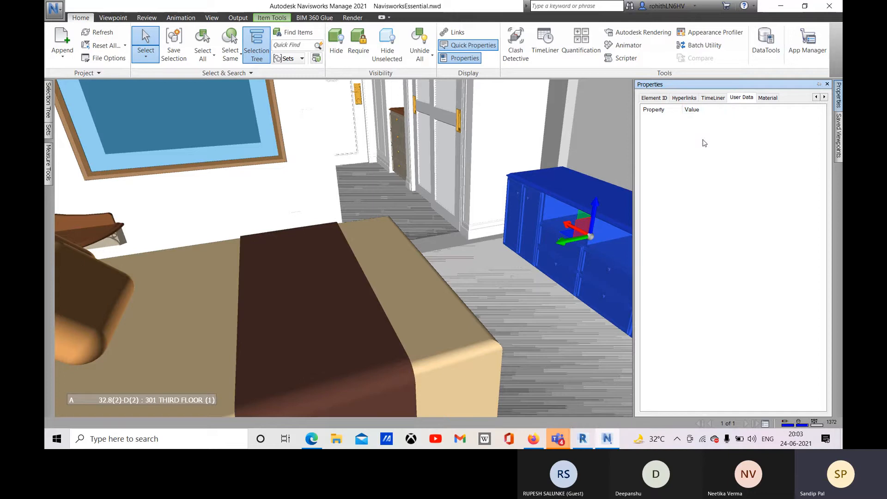
right_click(680, 130)
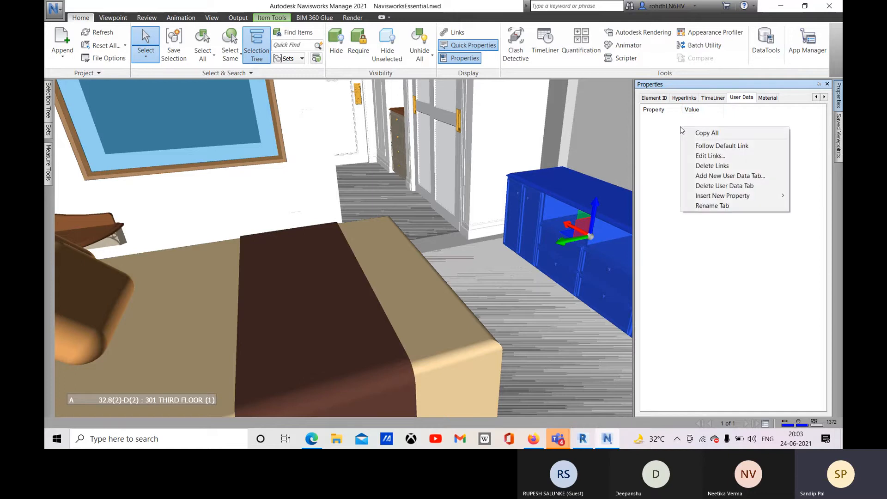
left_click(709, 207)
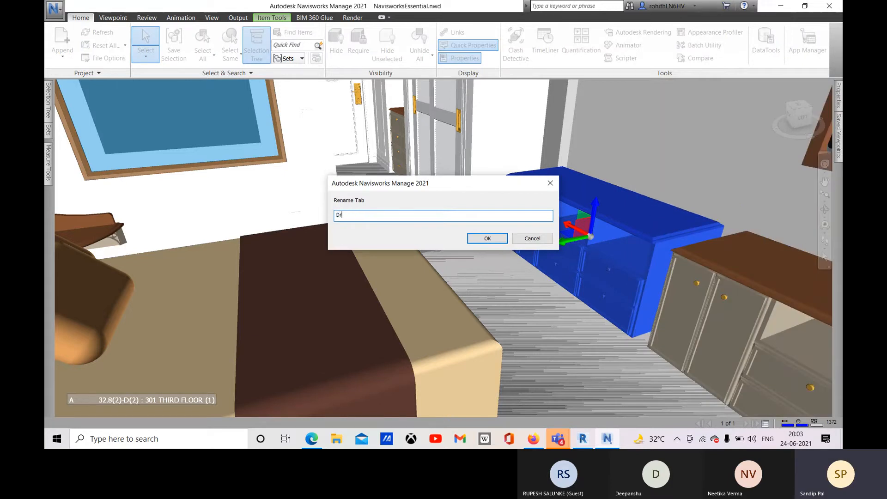
type("Drawer Info")
left_click(471, 240)
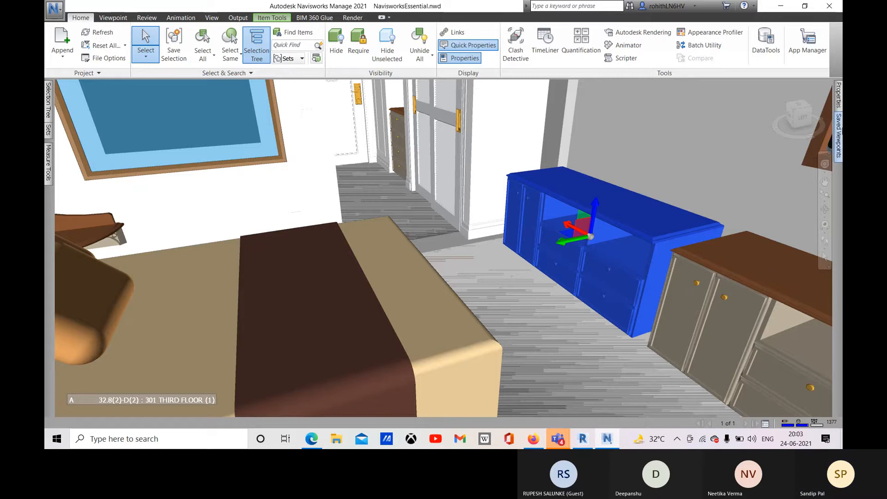
- Insert a new integer property named "No. Drawers" in the dresser's Drawer Info tab
mouse_move(838, 95)
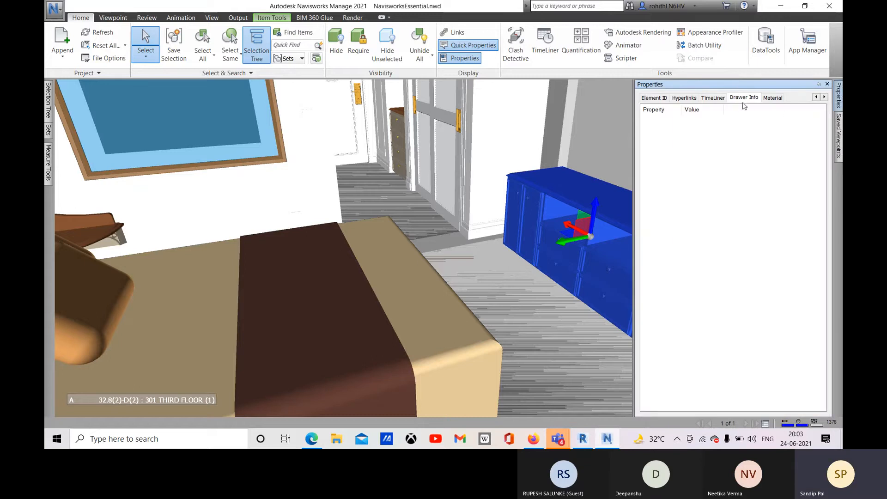
right_click(670, 129)
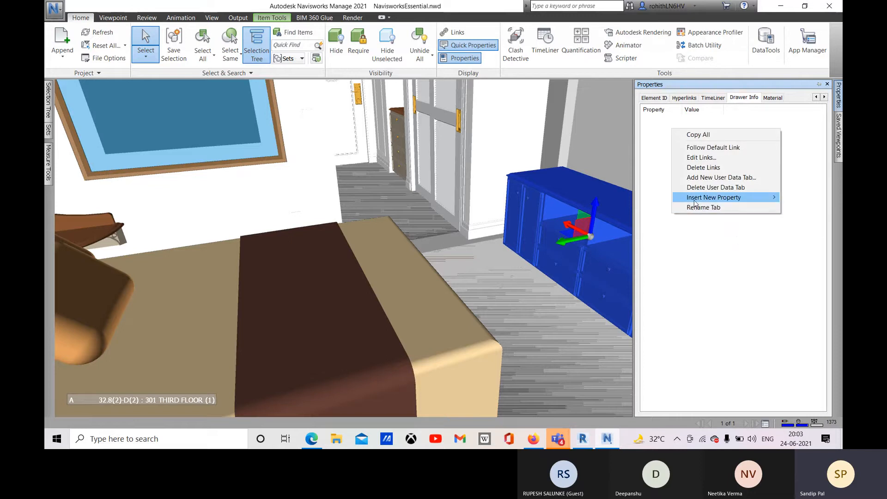
mouse_move(694, 202)
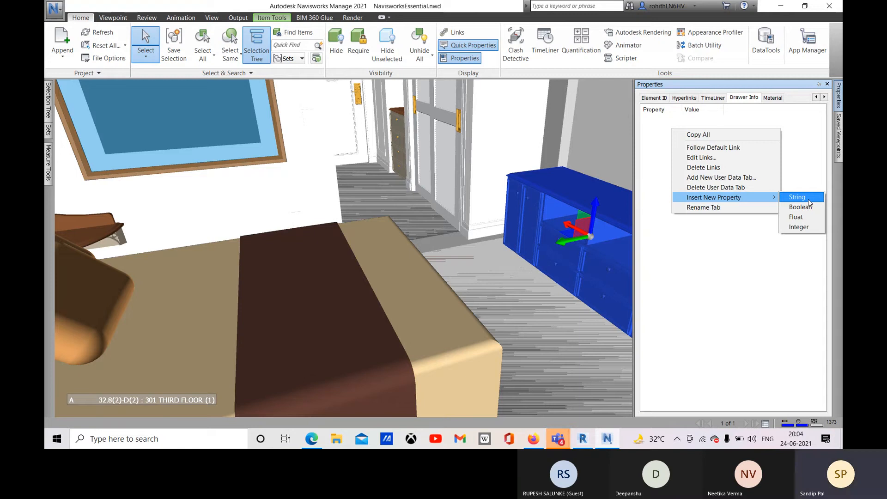
left_click(794, 229)
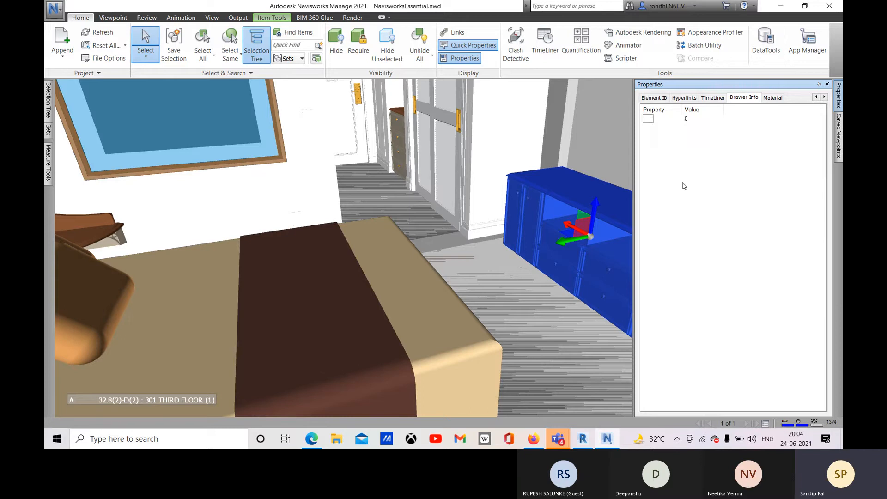
type("D")
type("No.")
type(" D")
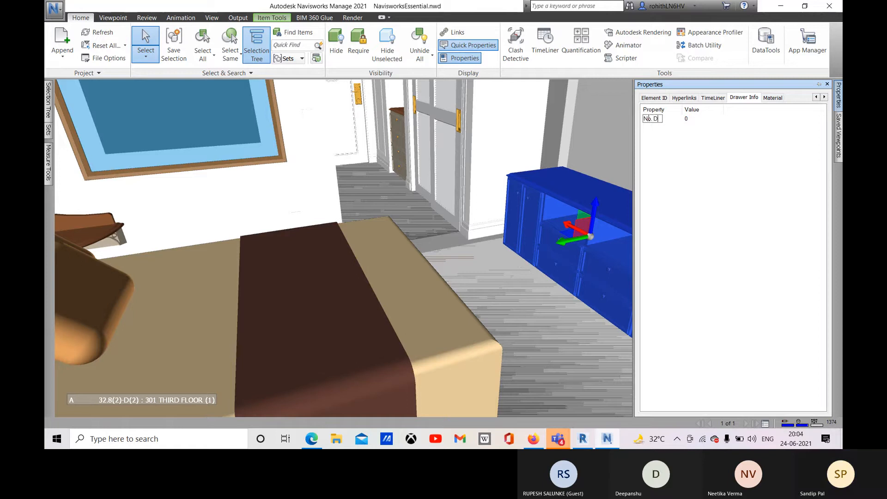
type("rawers")
key("Return")
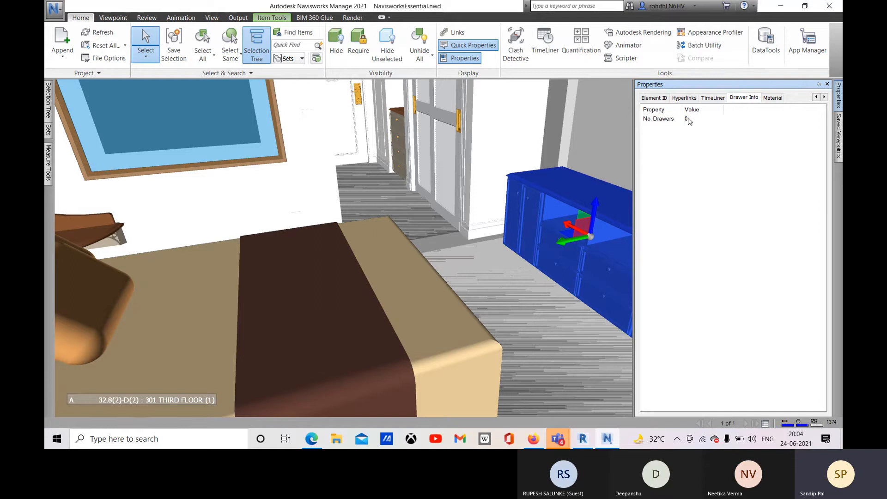
- Set the value of the No. Drawers property to 4
double_click(685, 121)
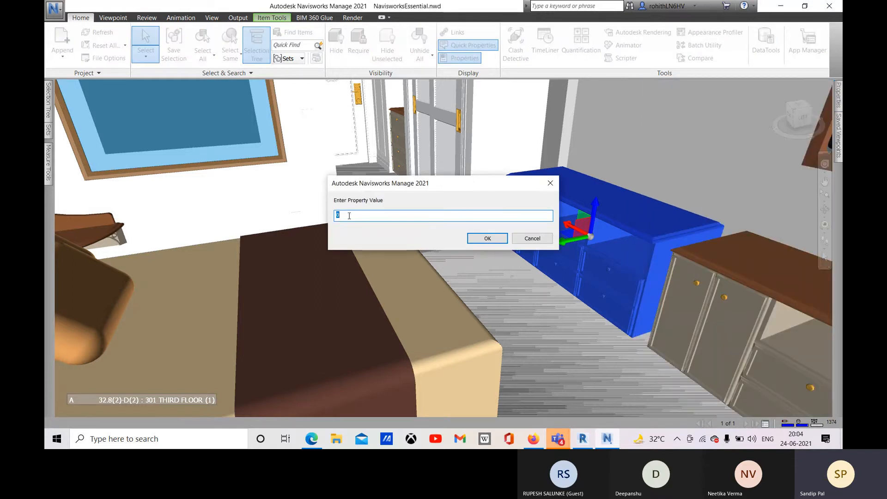
type("4")
left_click(487, 238)
- Insert a new Boolean property named "Automatic" in the dresser's Drawer Info tab
mouse_move(838, 96)
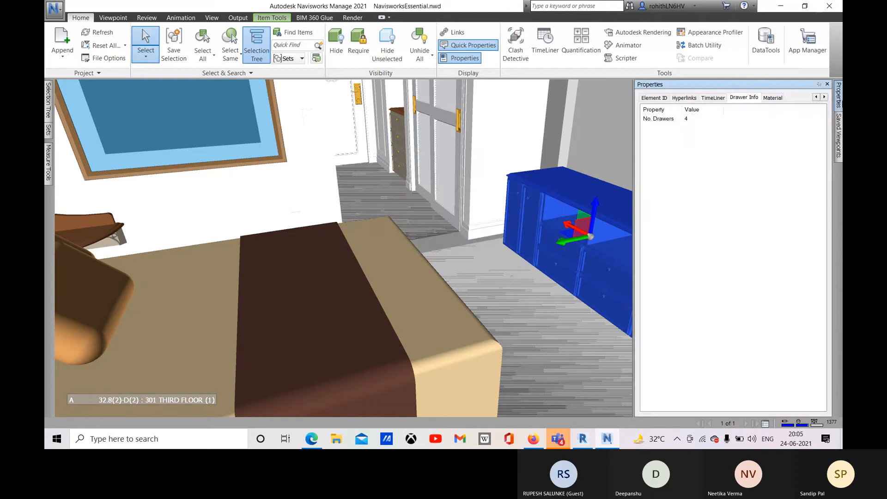
right_click(663, 135)
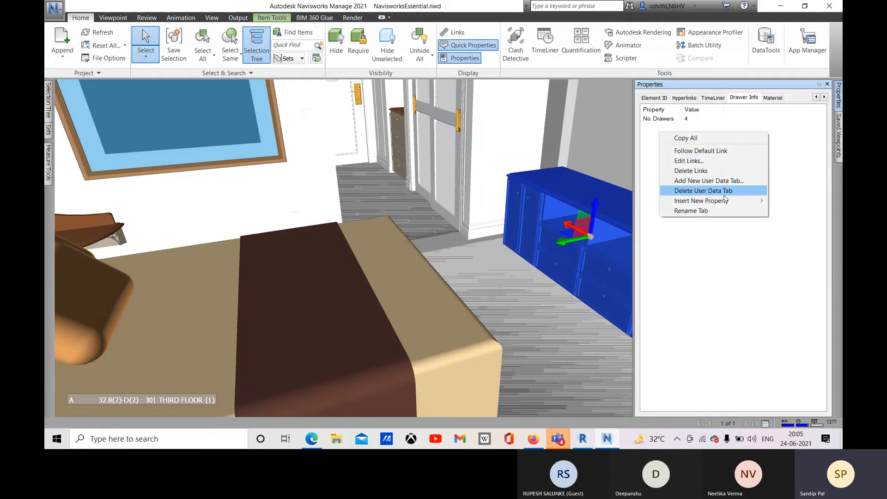
mouse_move(724, 200)
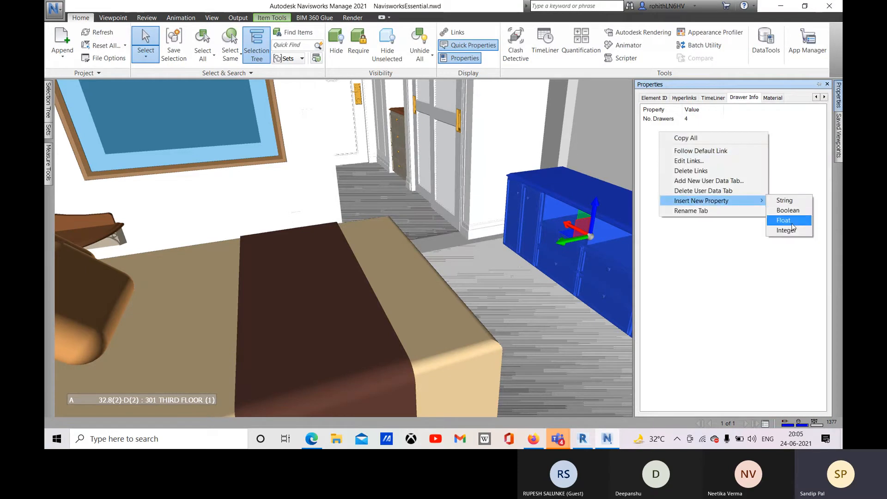
left_click(785, 211)
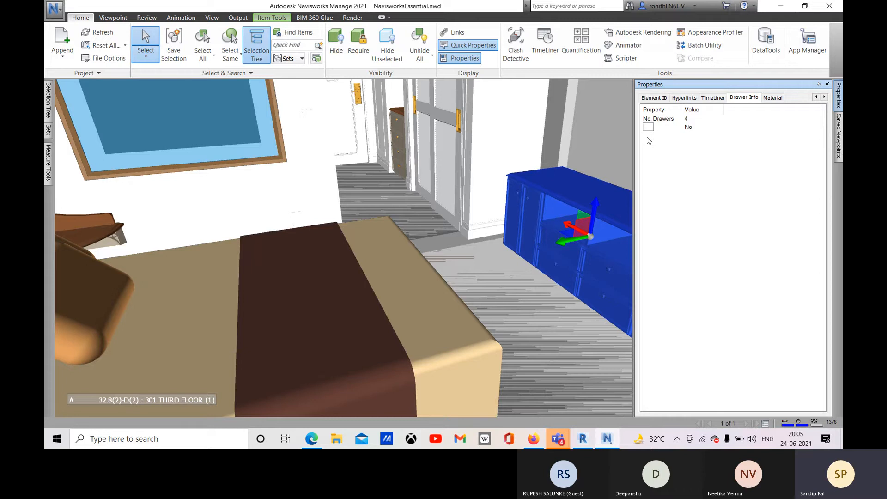
type("Automa")
type("t")
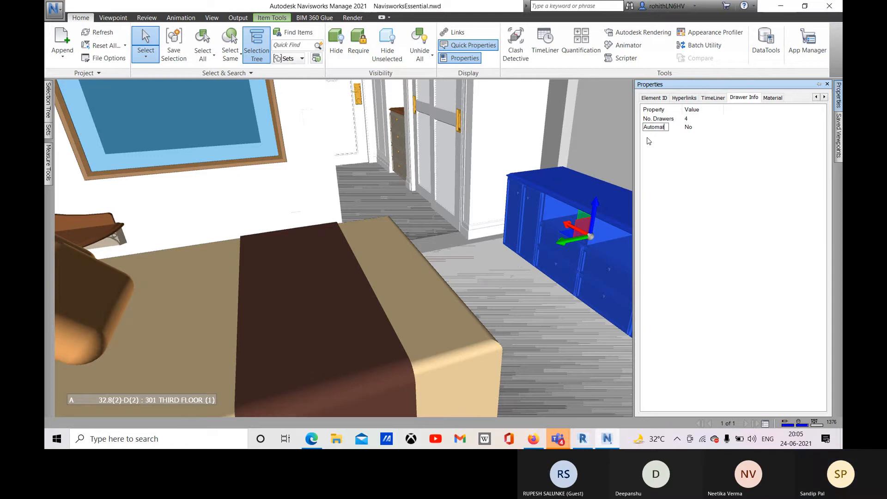
type("ic")
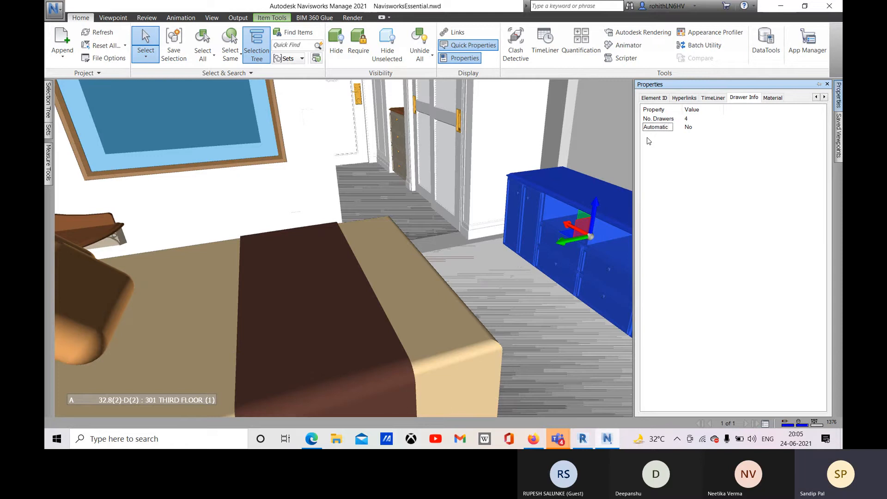
key("Return")
double_click(687, 128)
- Insert a new string property named "Description" in the Drawer Info tab and leave its value blank
right_click(672, 150)
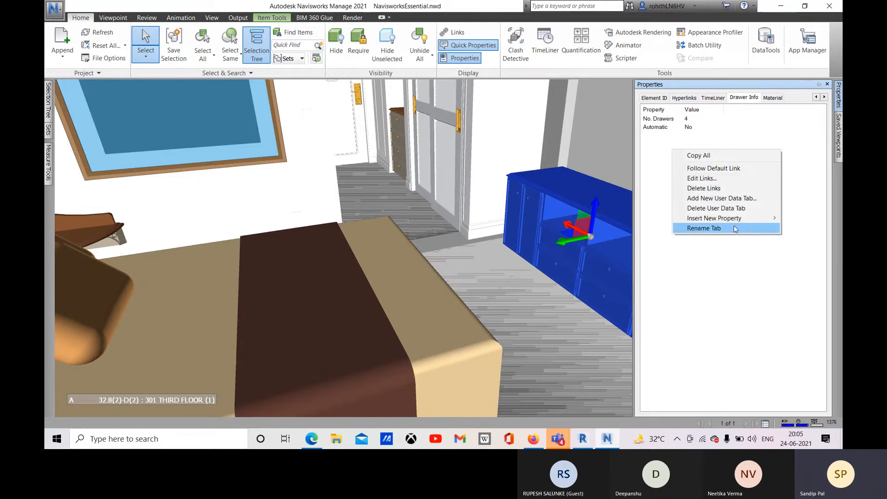
mouse_move(727, 222)
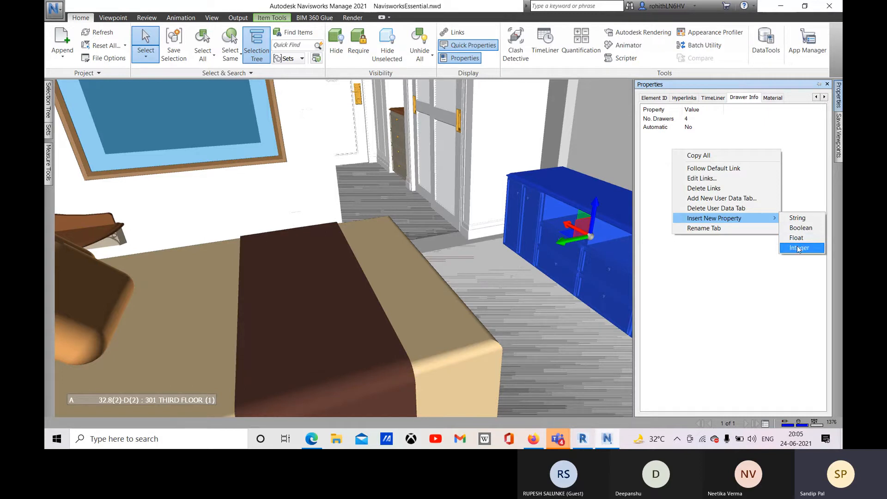
left_click(796, 219)
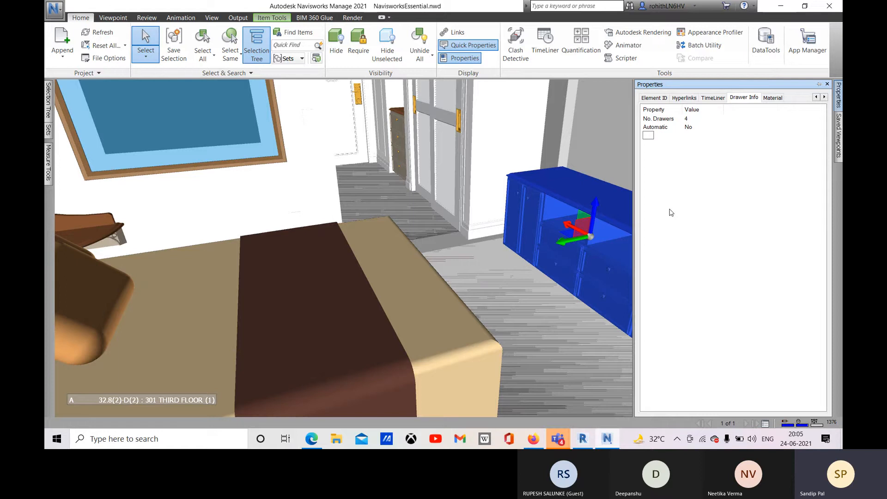
type("Description")
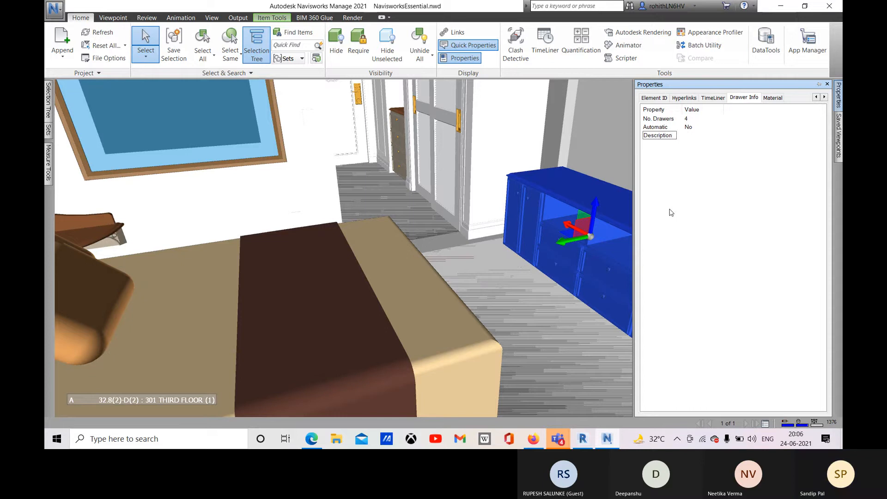
key("Return")
double_click(692, 137)
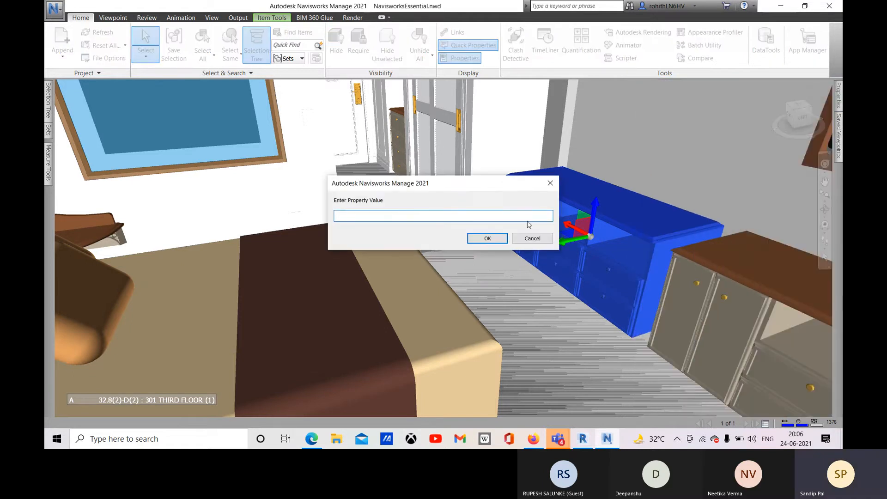
left_click(527, 238)
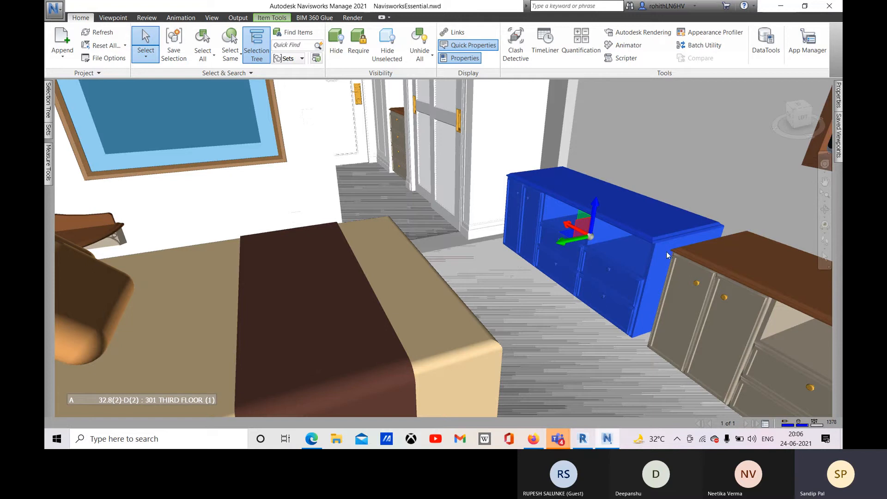
- Measure the selected dresser's height along its far front vertical edge with the Accumulate measuring tool
mouse_move(645, 253)
mouse_move(592, 261)
mouse_move(625, 194)
left_click(150, 19)
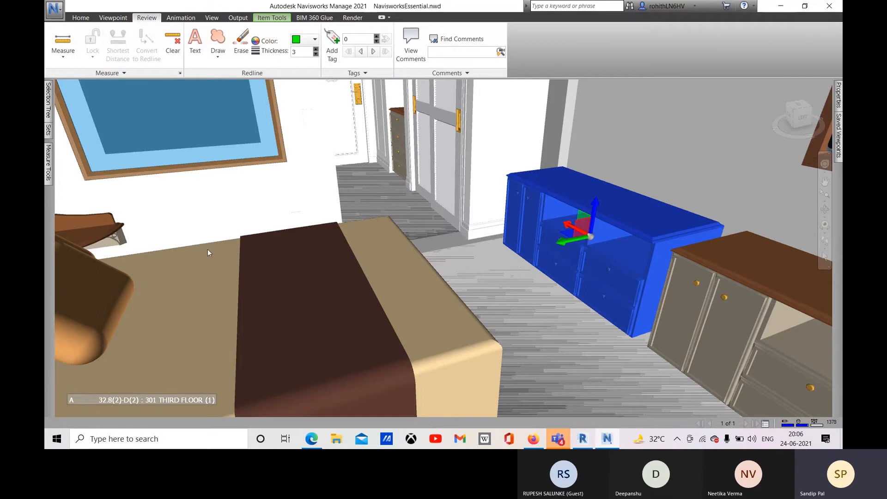
left_click(65, 58)
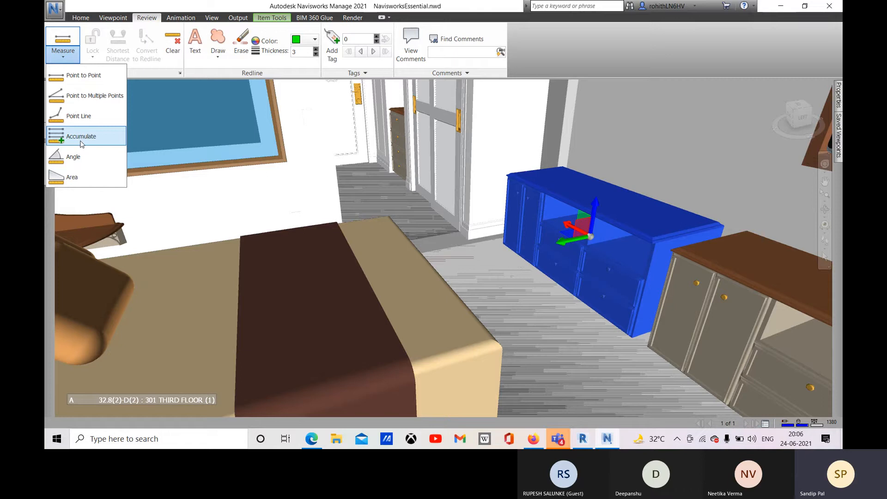
left_click(82, 137)
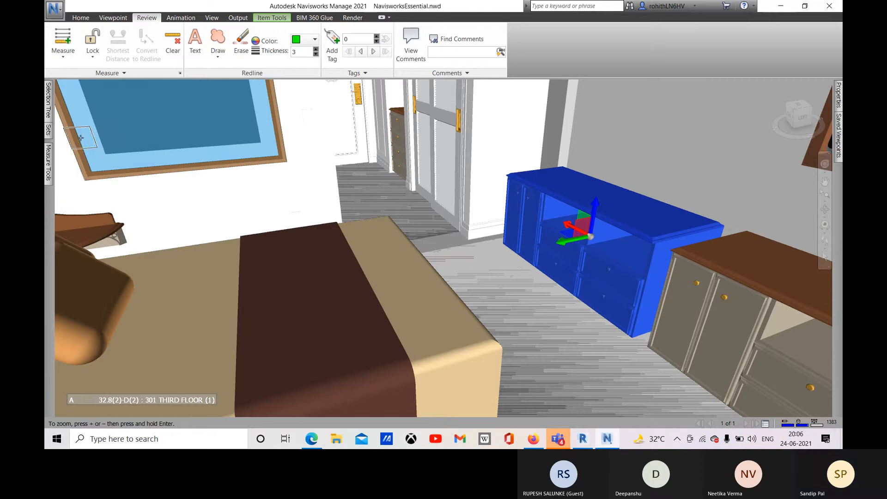
left_click(504, 242)
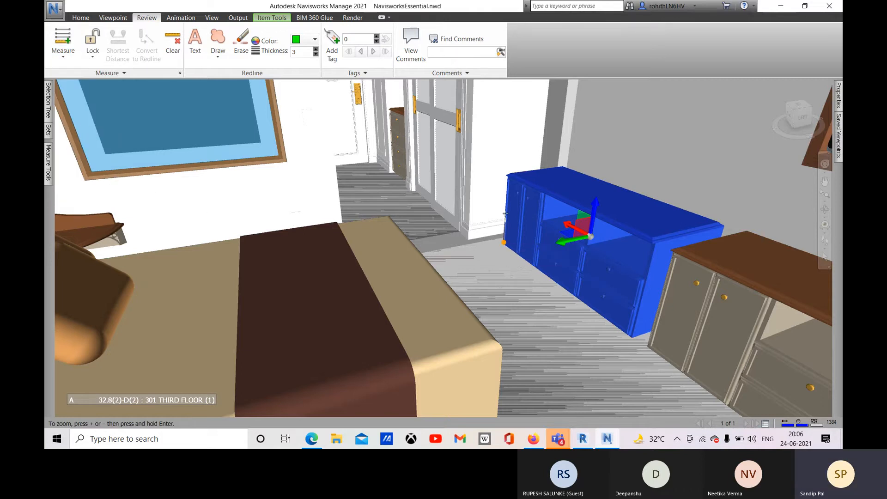
left_click(507, 177)
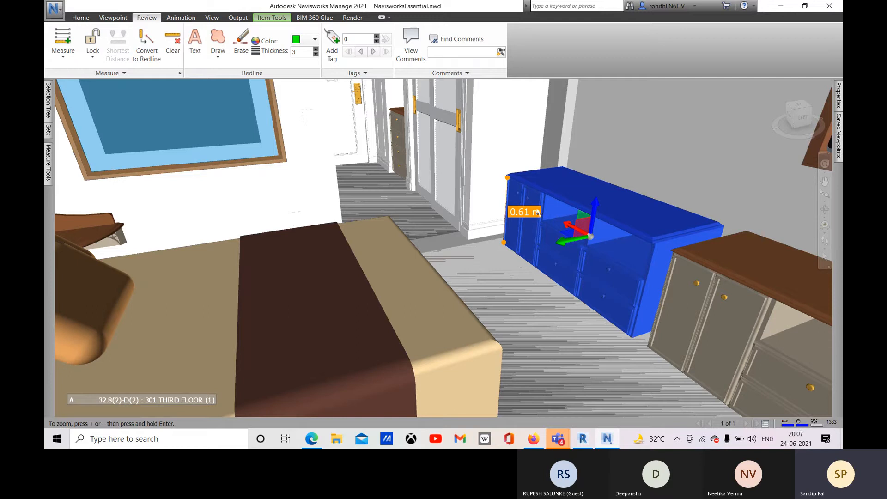
- Change the linear display units for measurements to Millimeters
mouse_move(49, 168)
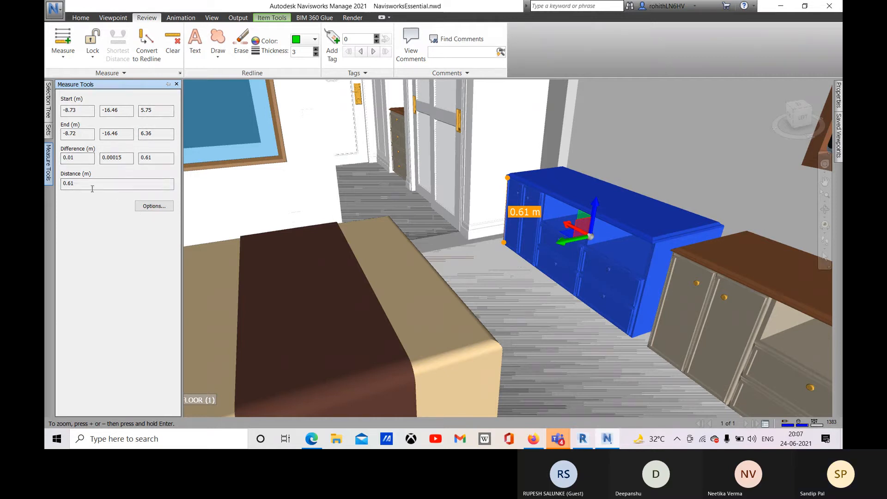
left_click(156, 207)
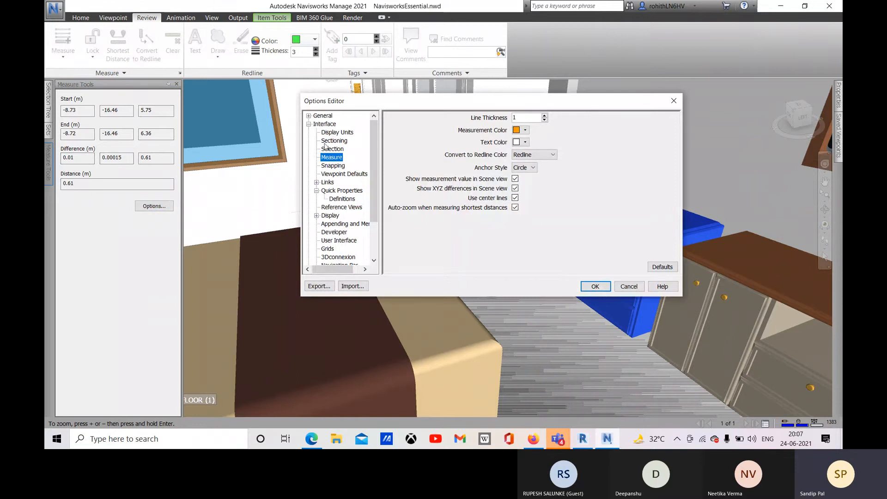
left_click(337, 132)
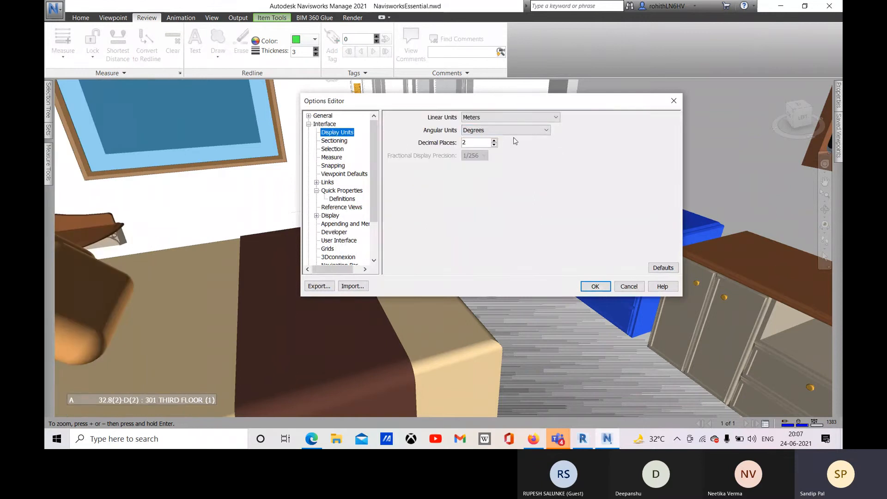
left_click(481, 118)
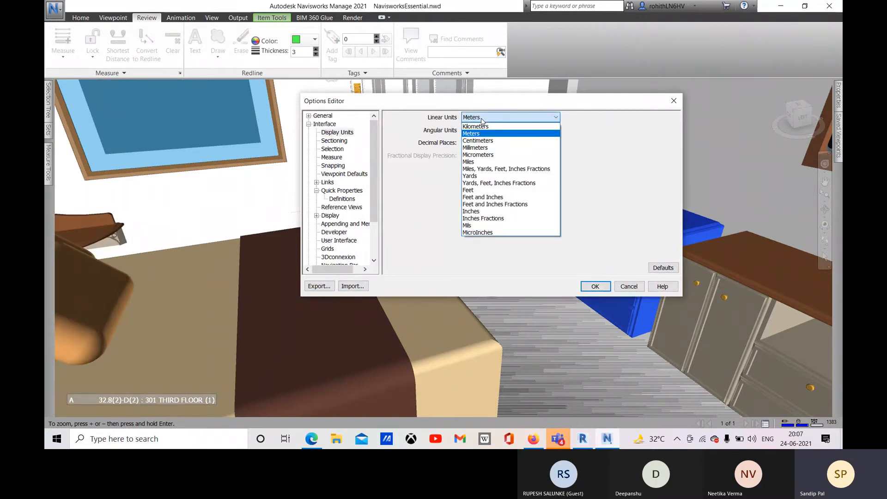
left_click(481, 148)
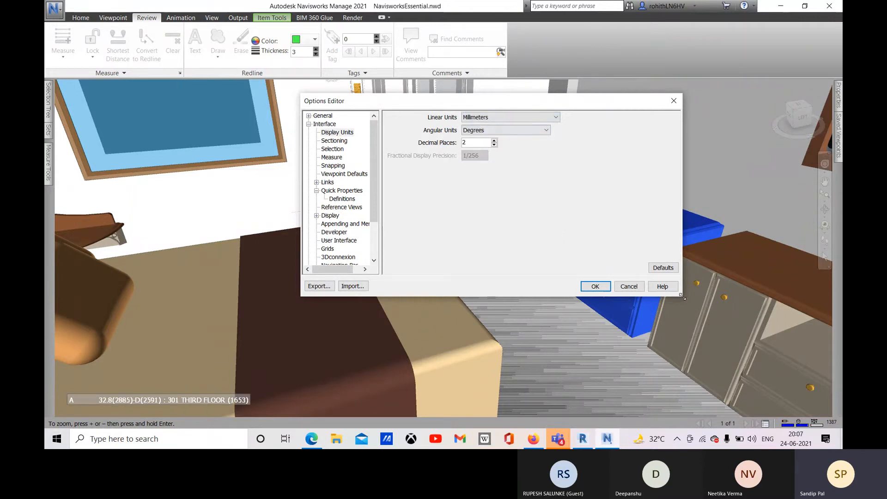
left_click(595, 286)
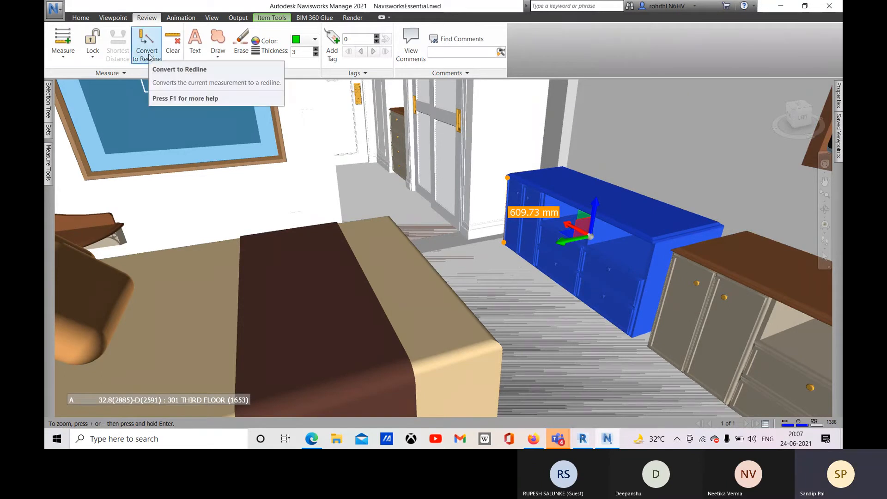
- Measure the dresser's length along its front top edge with the measurement locked to the X axis, and release the lock
left_click(93, 50)
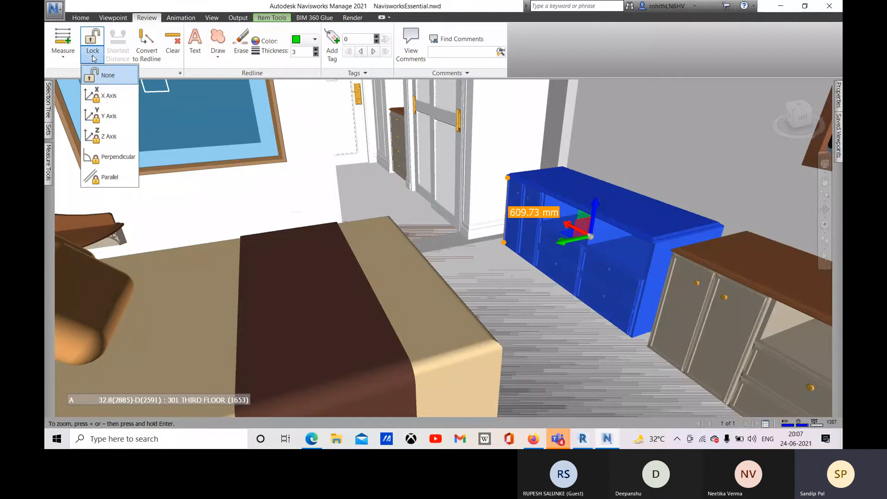
left_click(107, 97)
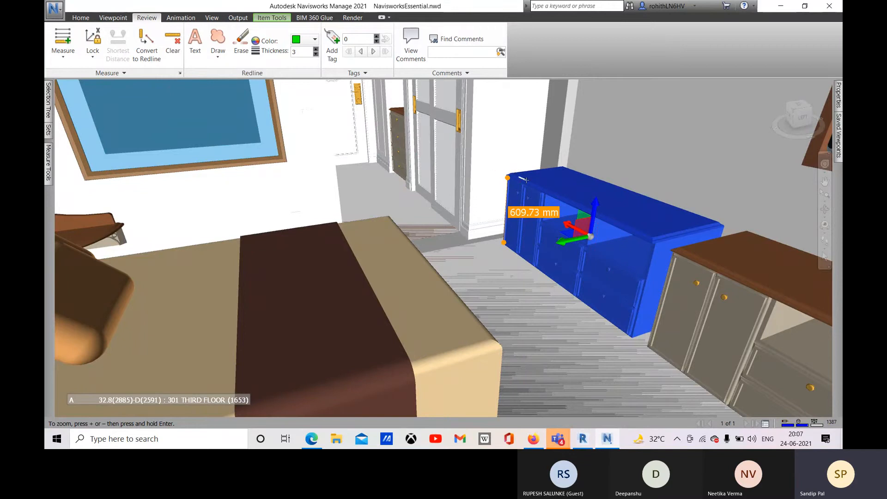
left_click(502, 242)
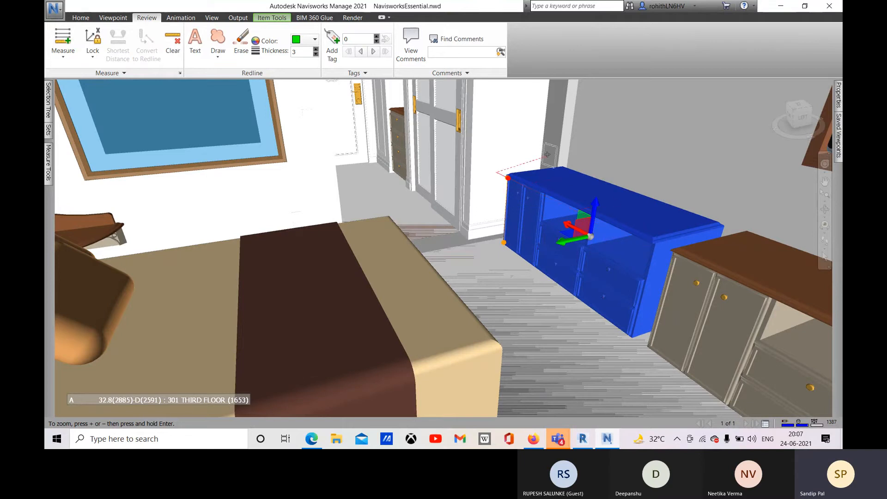
left_click(650, 247)
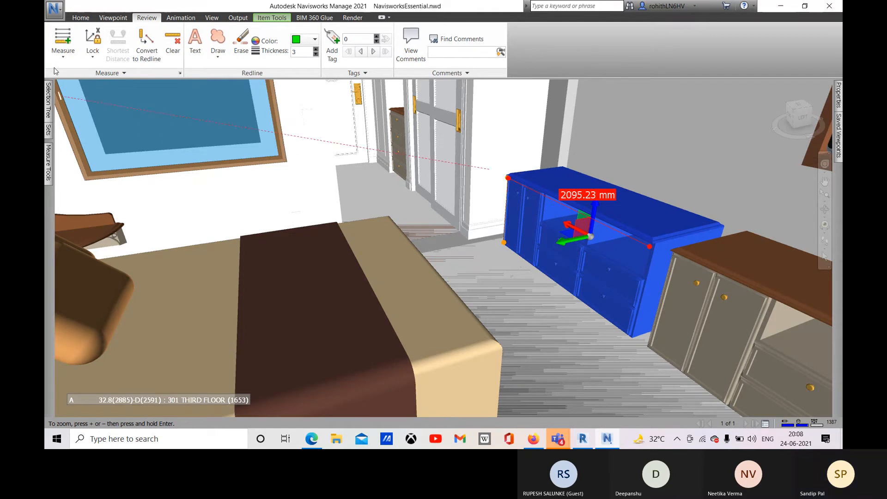
left_click(93, 58)
left_click(106, 74)
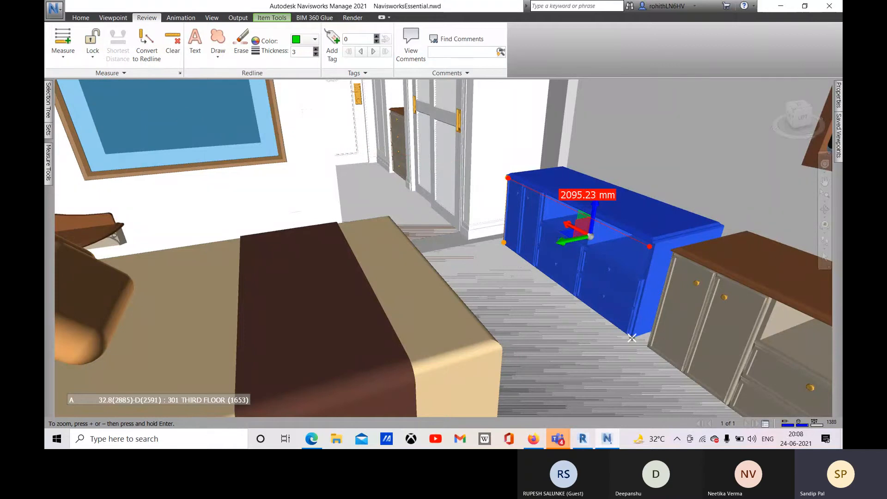
- Measure the dresser's near front vertical edge and place the redline text "Height" beside it
left_click(632, 339)
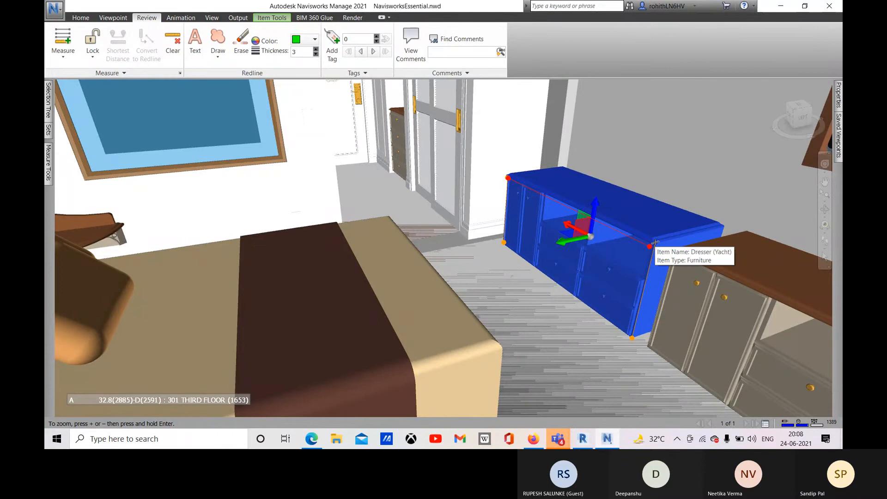
left_click(656, 243)
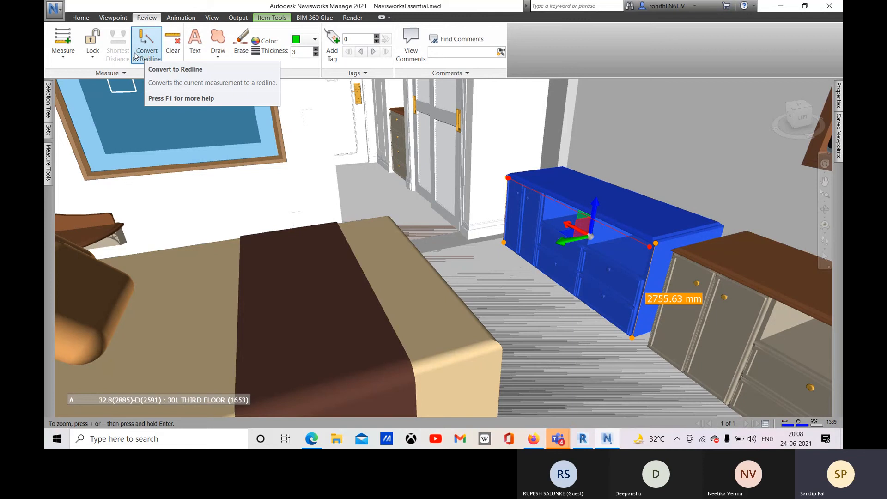
left_click(194, 53)
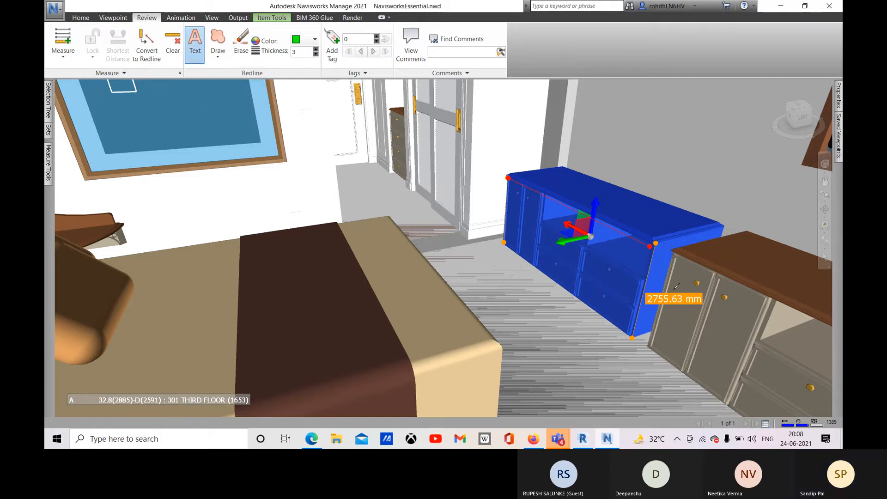
left_click(654, 270)
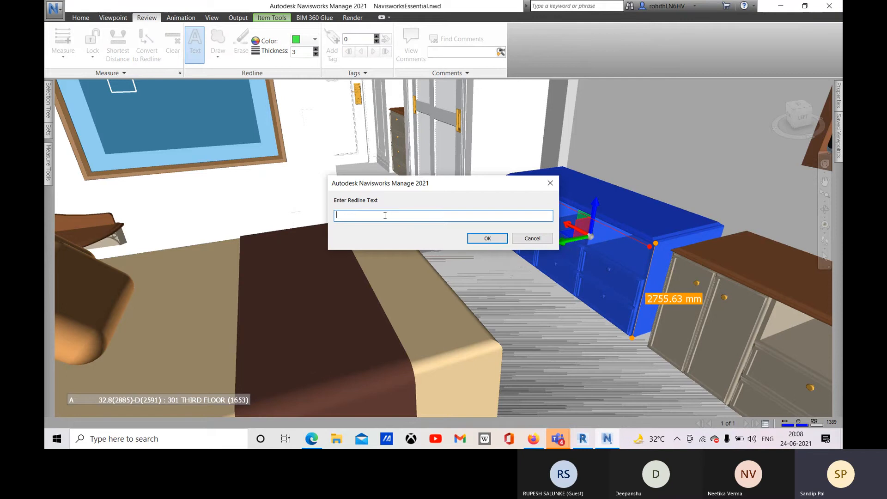
type("Height")
left_click(487, 238)
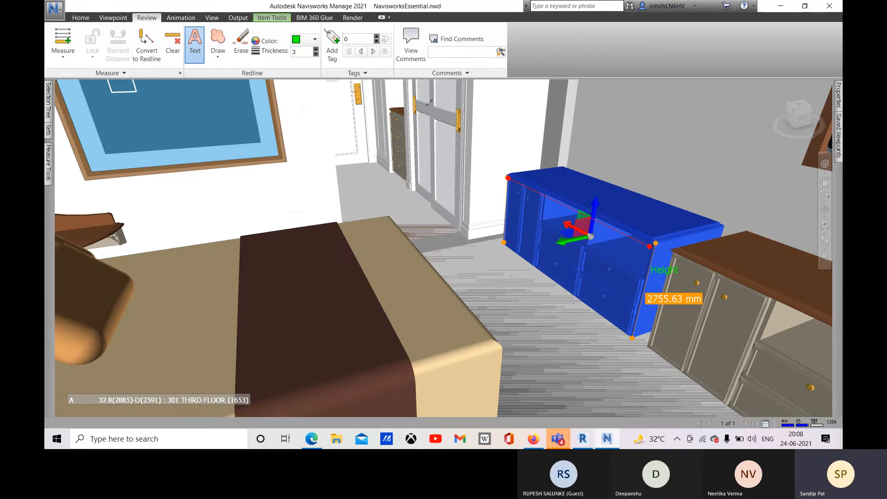
- Draw a redline arrow on the wall pointing at the near side of the television frame
left_click(227, 61)
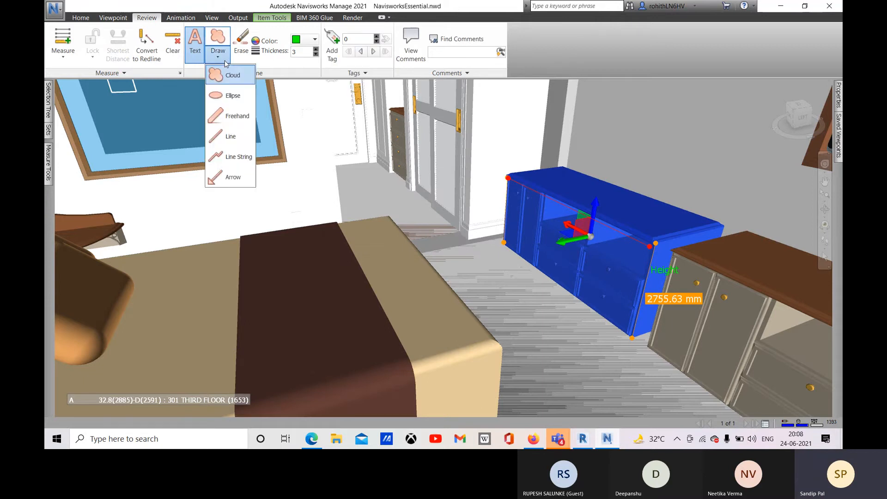
left_click(231, 178)
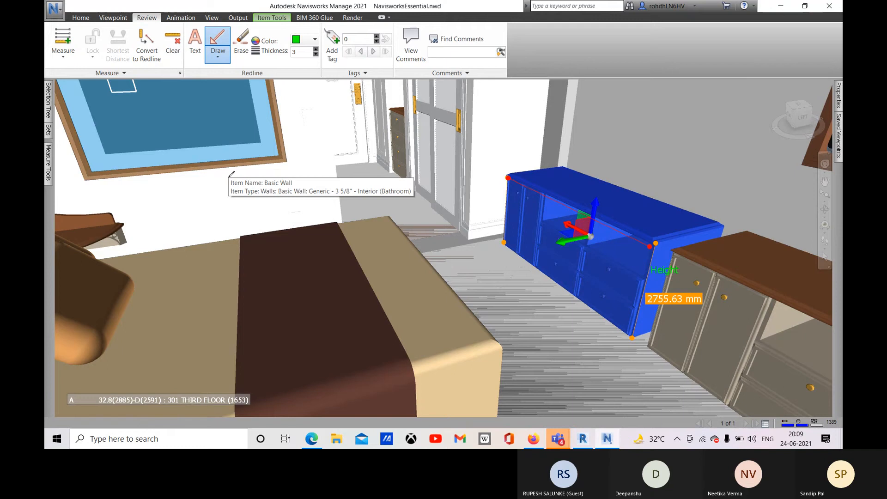
scroll(197, 217, "down", 3)
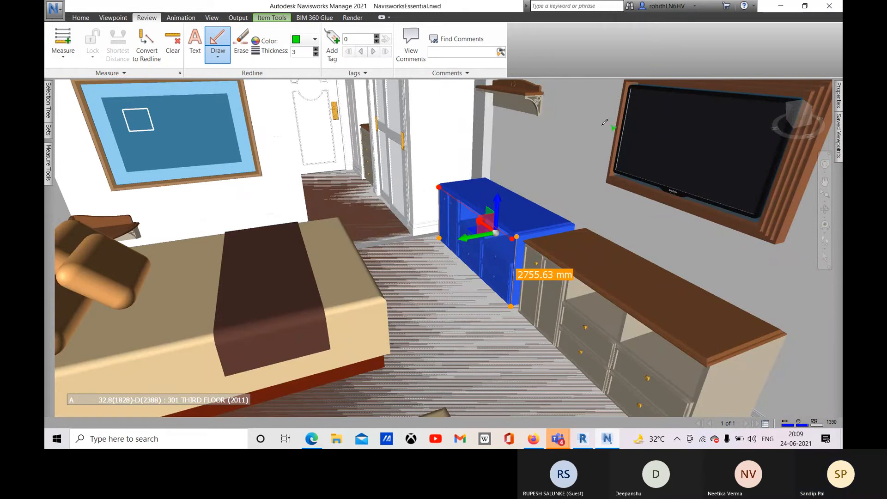
left_click(614, 128)
left_click_drag(612, 122, 587, 111)
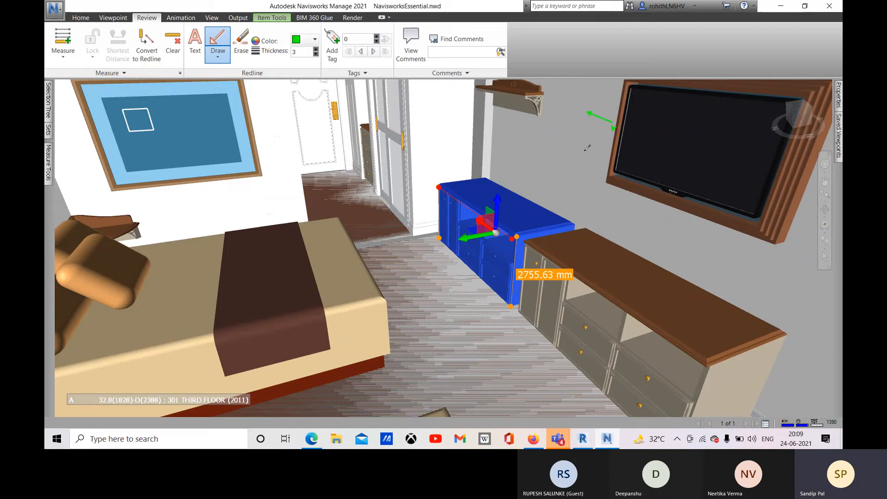
key("ctrl+z")
key("ctrl+z")
- Place the redline text "TV Set" just above the arrow that points at the television
left_click(195, 45)
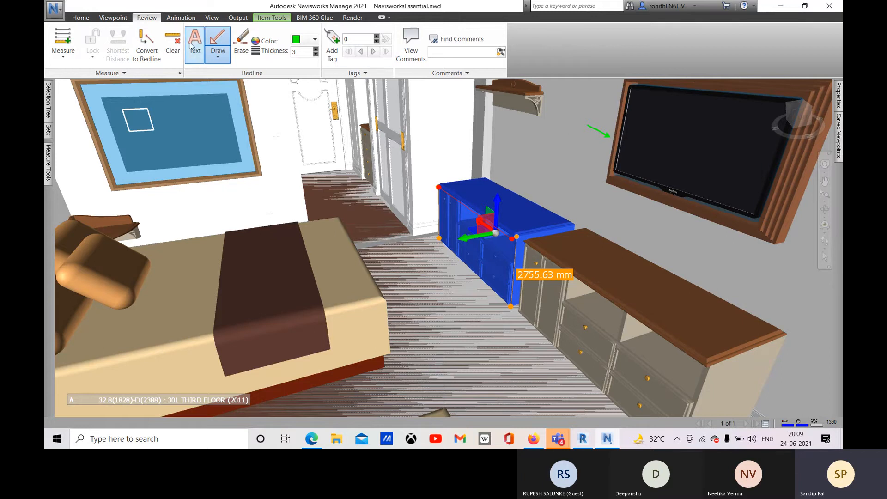
left_click(571, 114)
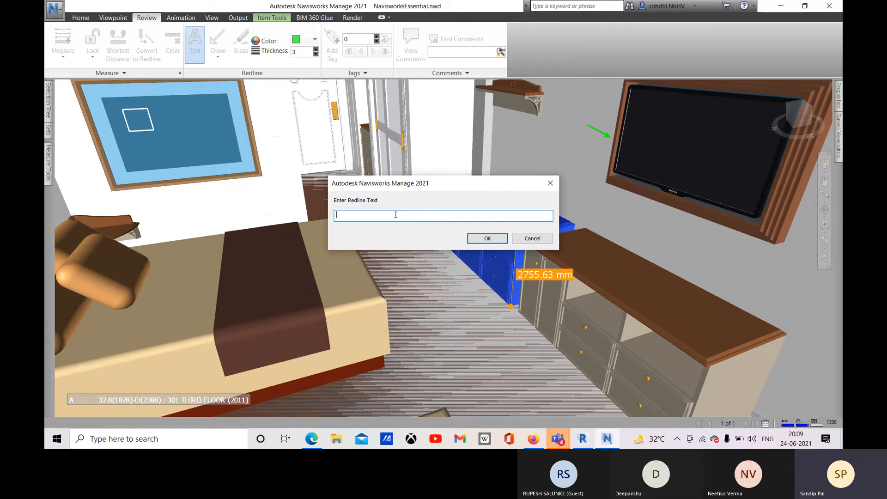
type("TV Set")
left_click(491, 238)
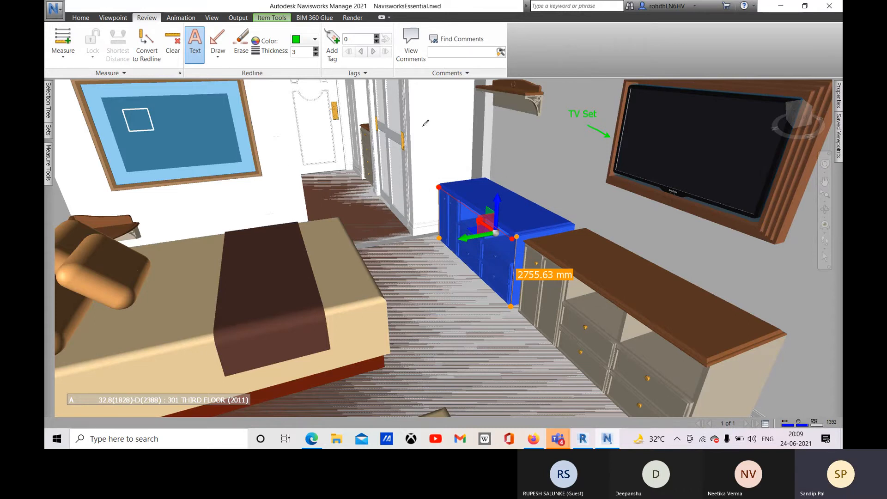
- Add a tag at the television frame's edge with the comment "Change te Position" and status New
left_click(332, 45)
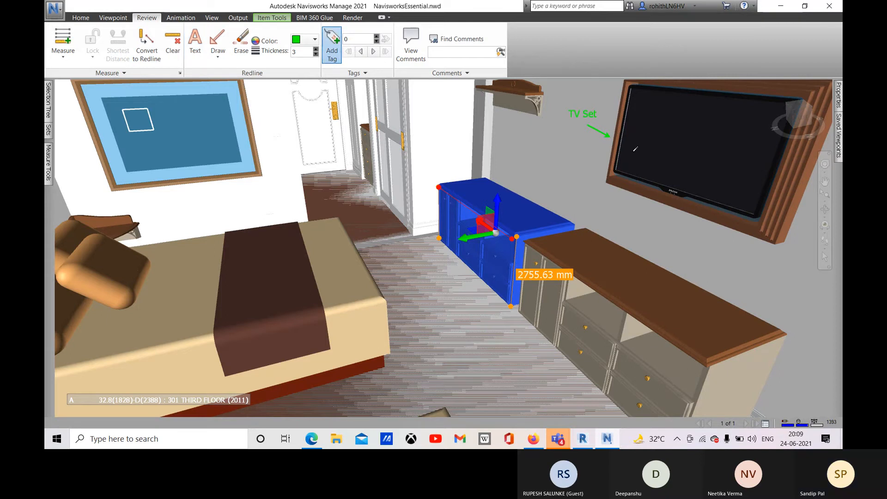
left_click(617, 155)
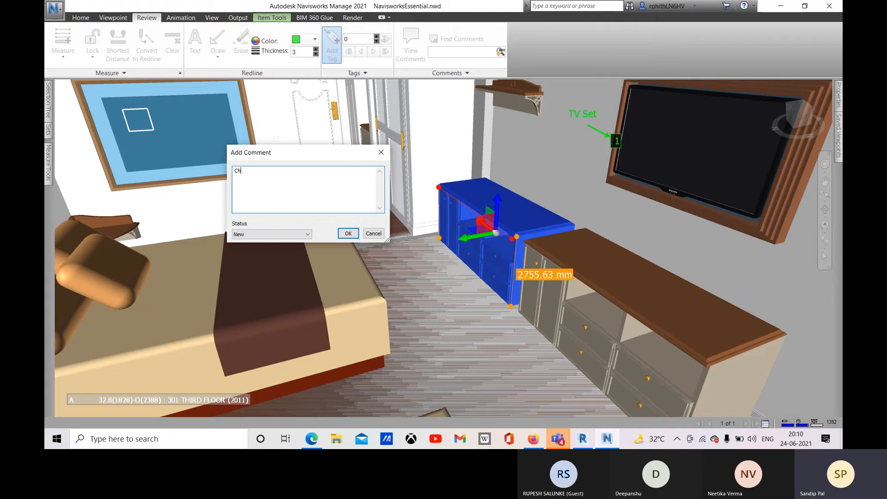
type("ge")
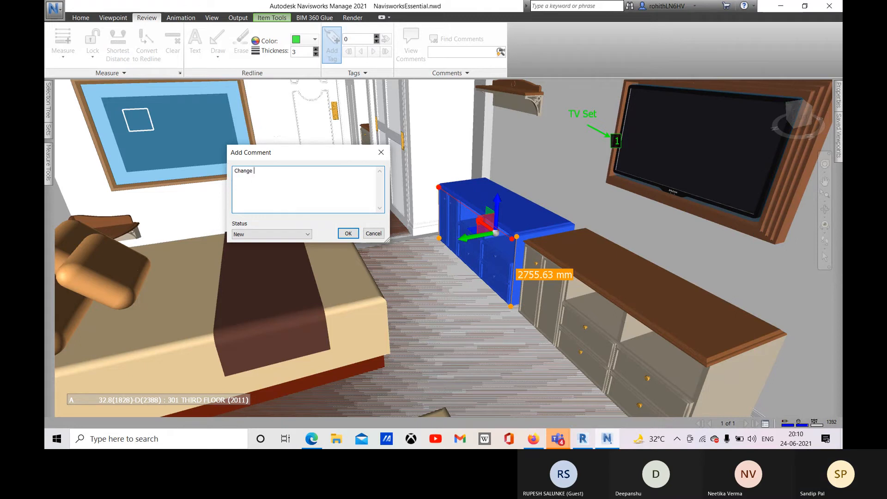
type(" te ")
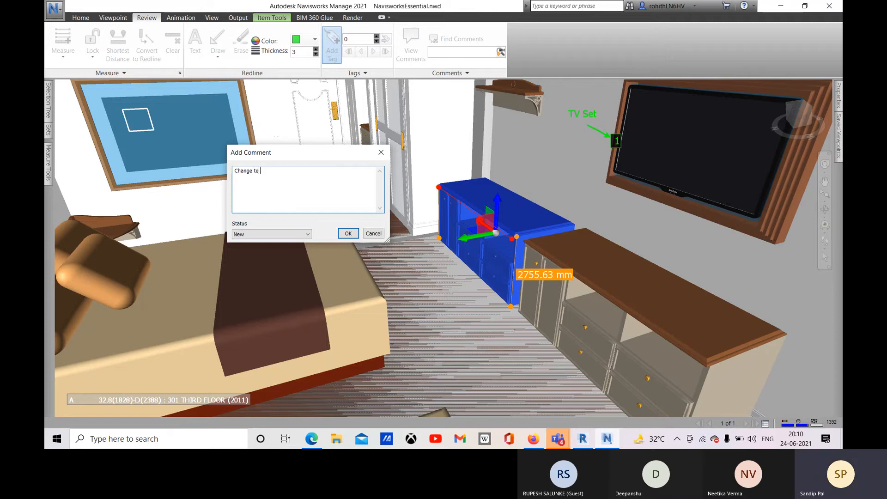
type("Position")
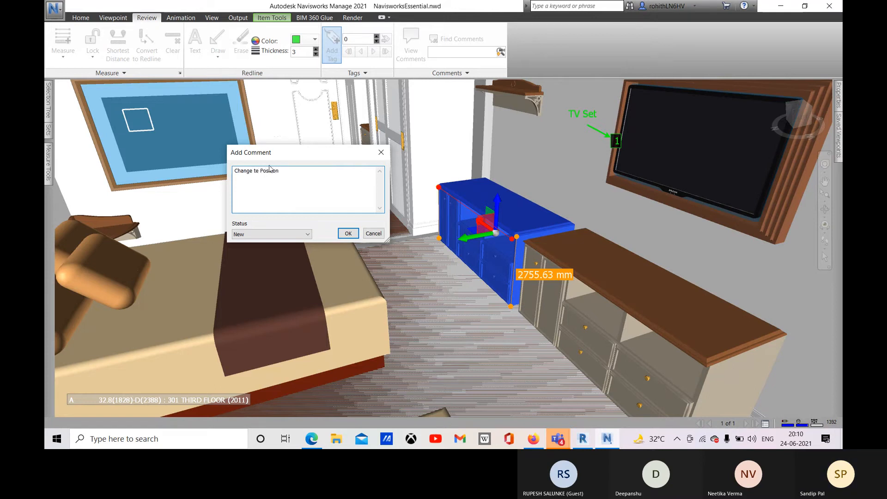
left_click(348, 234)
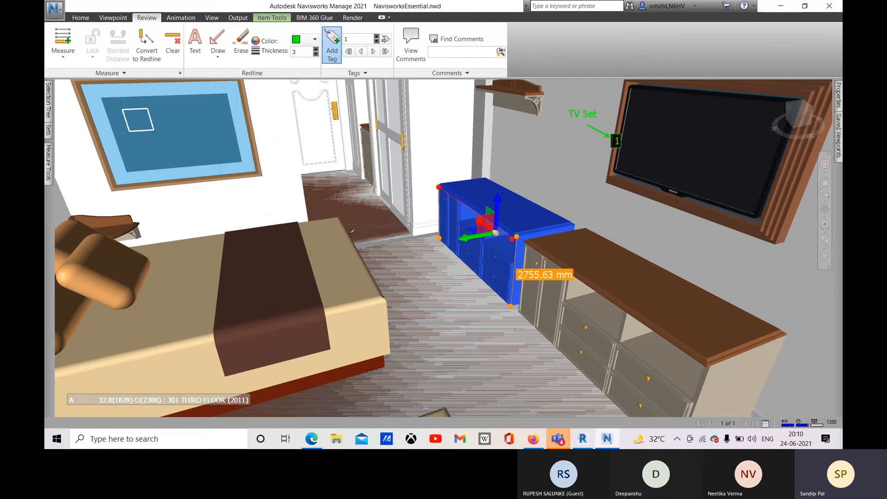
- Review the comment attached to the television tag in the comments list, and close the list
left_click(411, 46)
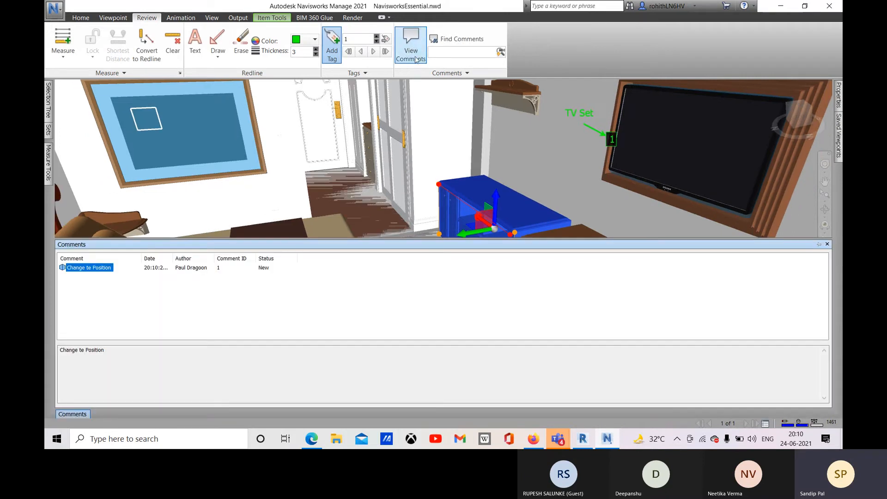
left_click(108, 351)
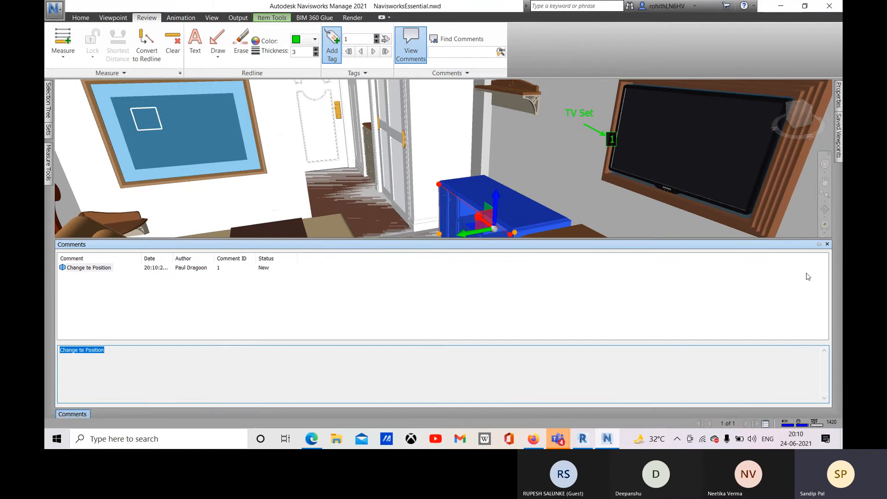
left_click(827, 245)
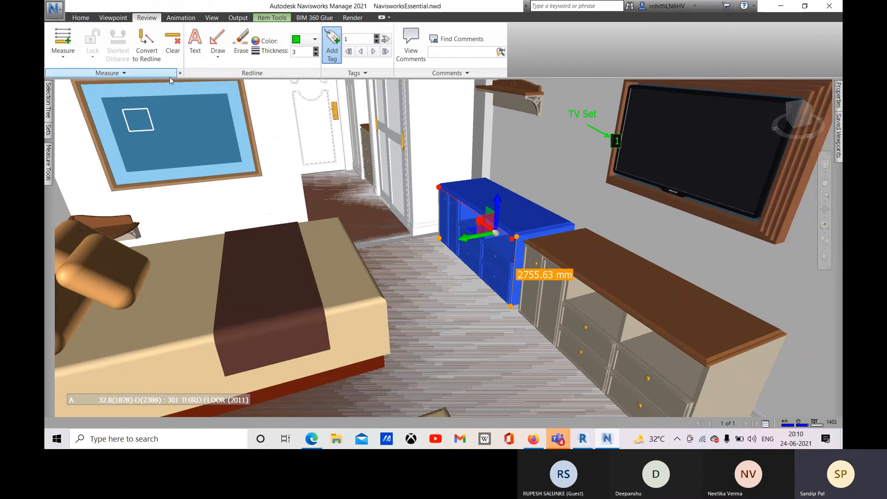
- Save the current view of the room as a viewpoint named "A"
left_click(112, 18)
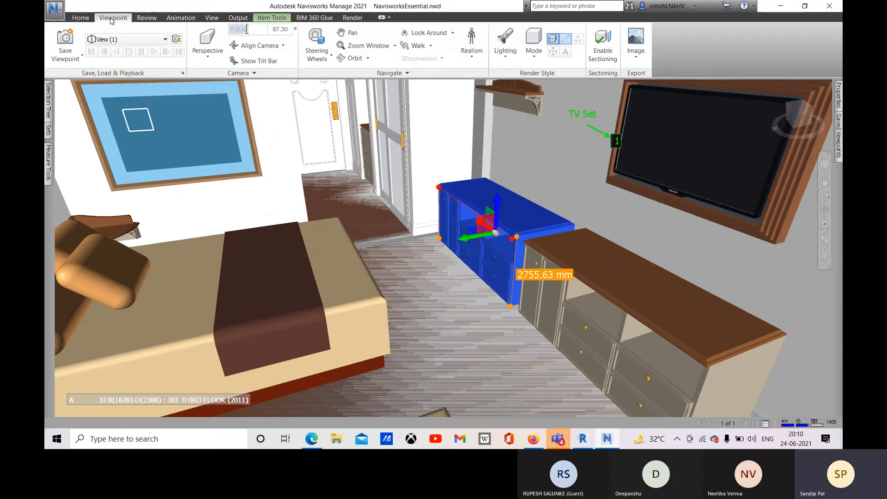
left_click(65, 38)
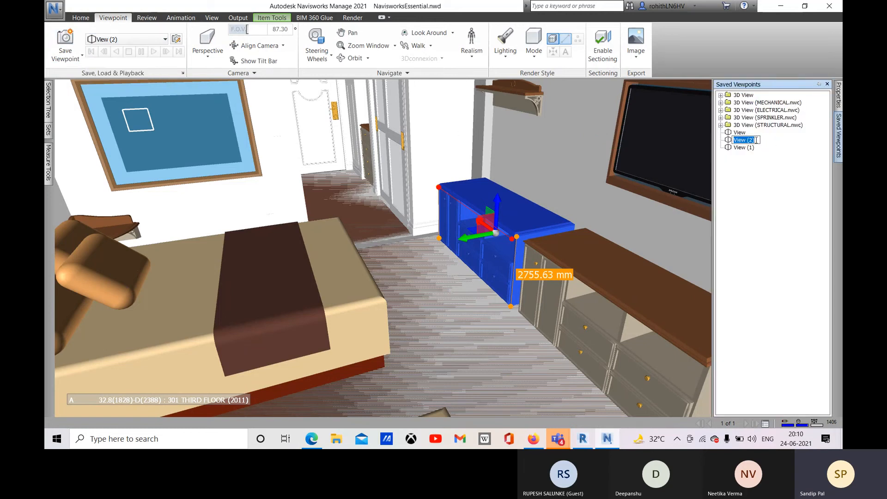
type("A")
key("Return")
- Leave the saved position in the room and recall viewpoint "A" to check that it restores the view
left_click(382, 216)
scroll(382, 216, "down", 2)
middle_click_drag(441, 294, 346, 280)
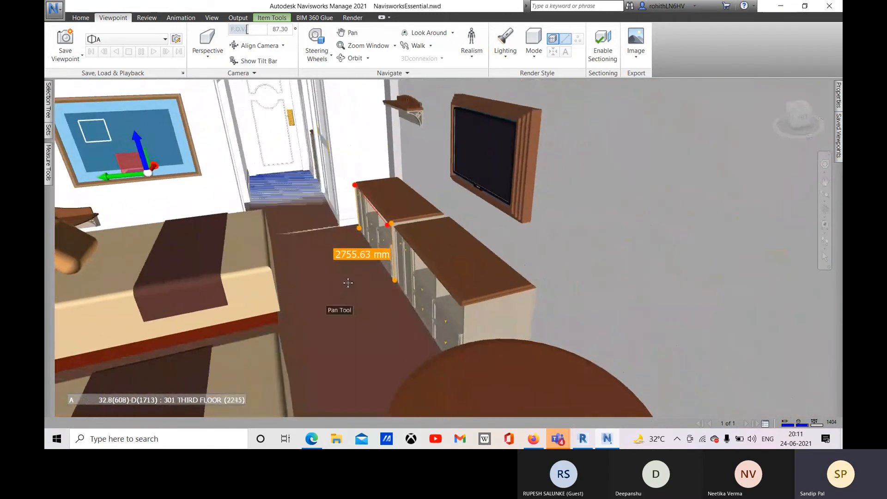
middle_click_drag(653, 242, 377, 258)
mouse_move(838, 148)
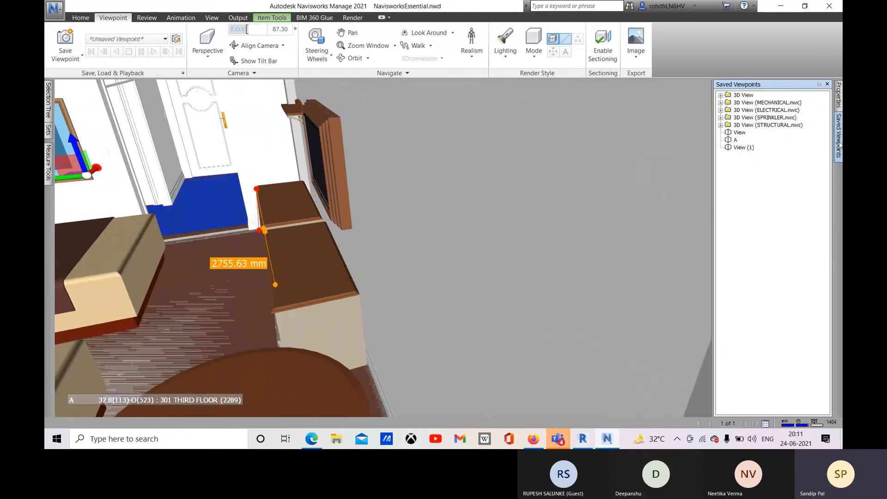
left_click(735, 140)
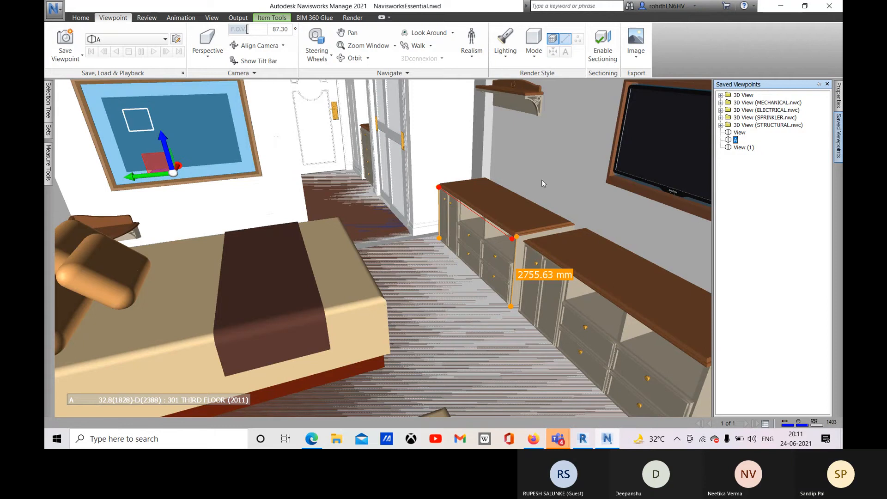
- Close the saved viewpoints list, return to the home view of the whole building, and clear the selection
scroll(589, 200, "down", 10)
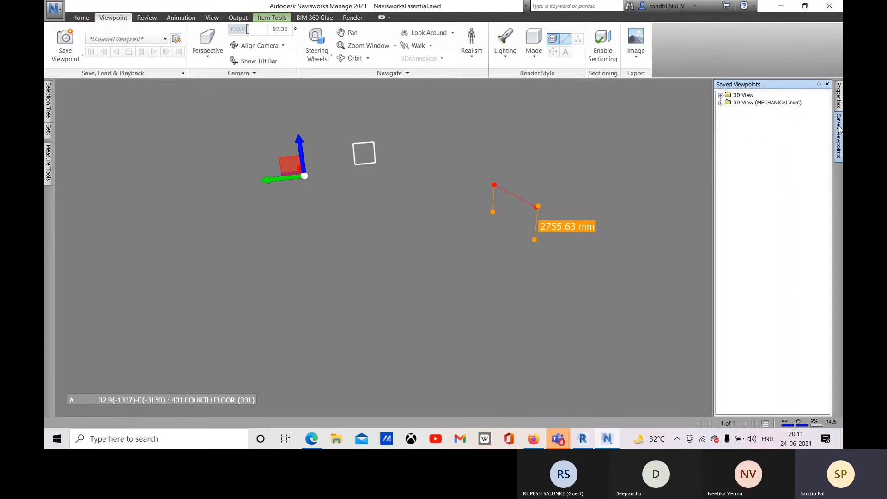
left_click(826, 84)
mouse_move(791, 109)
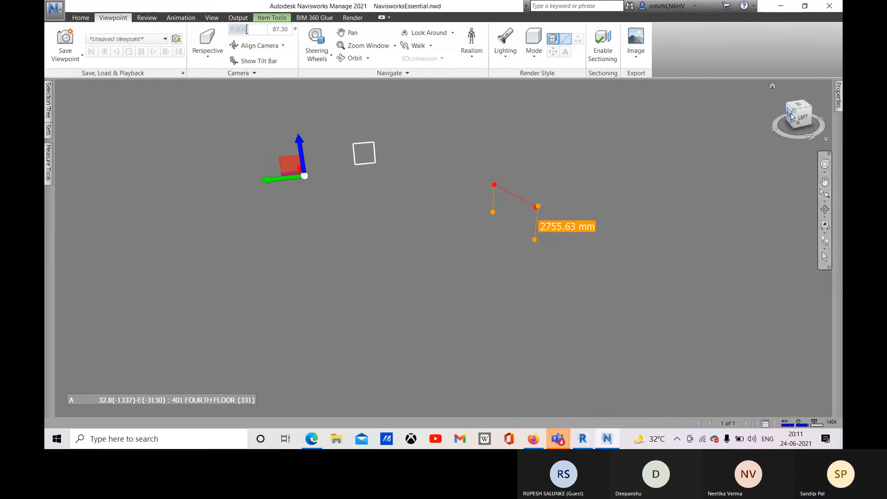
left_click(773, 85)
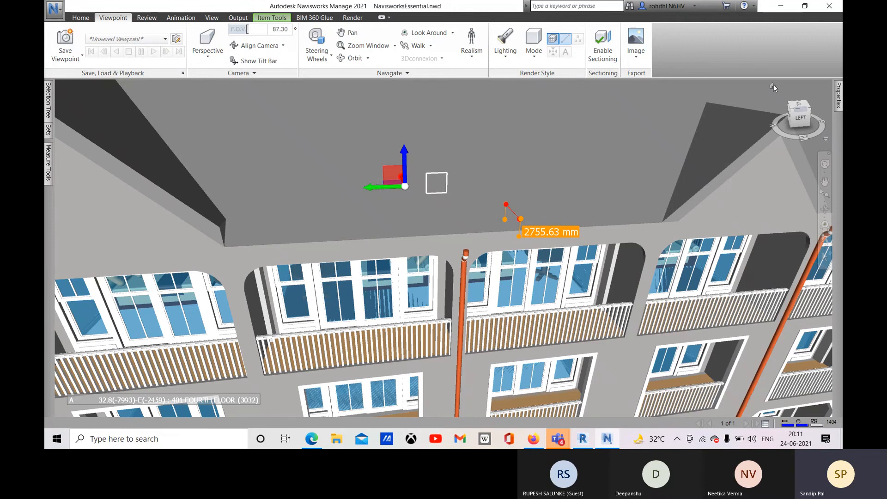
middle_click_drag(506, 307, 497, 309)
left_click(482, 317)
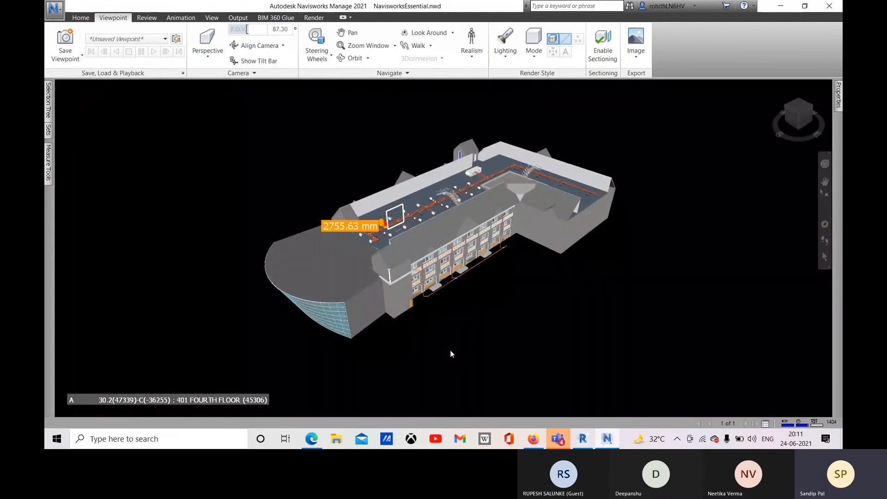
- Examine the whole building's exterior, including its balcony facade and curved glass end, from an elevated angle
scroll(406, 323, "up", 5)
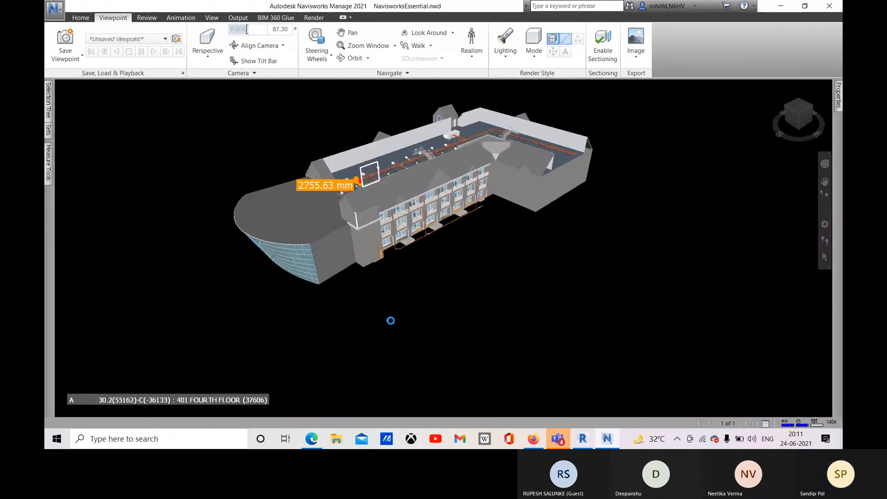
middle_click_drag(446, 298, 415, 328, "shift")
scroll(406, 231, "up", 4)
scroll(403, 234, "up", 2)
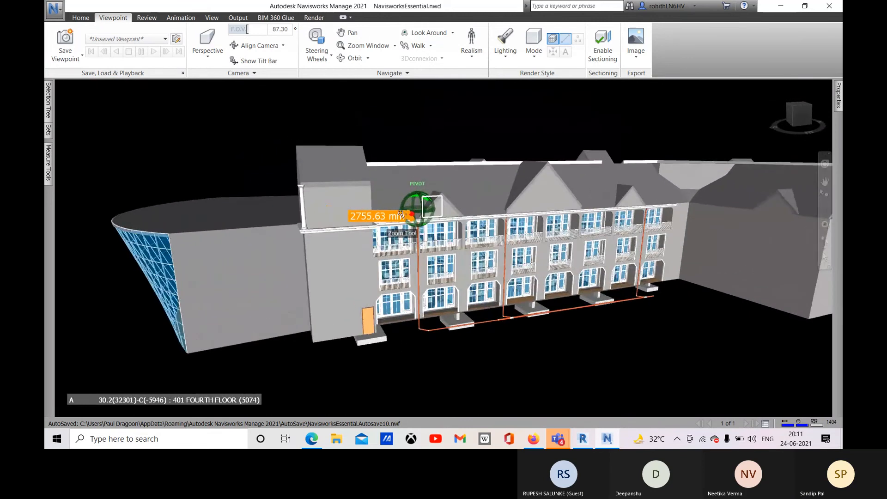
left_click(390, 215)
scroll(471, 341, "down", 3)
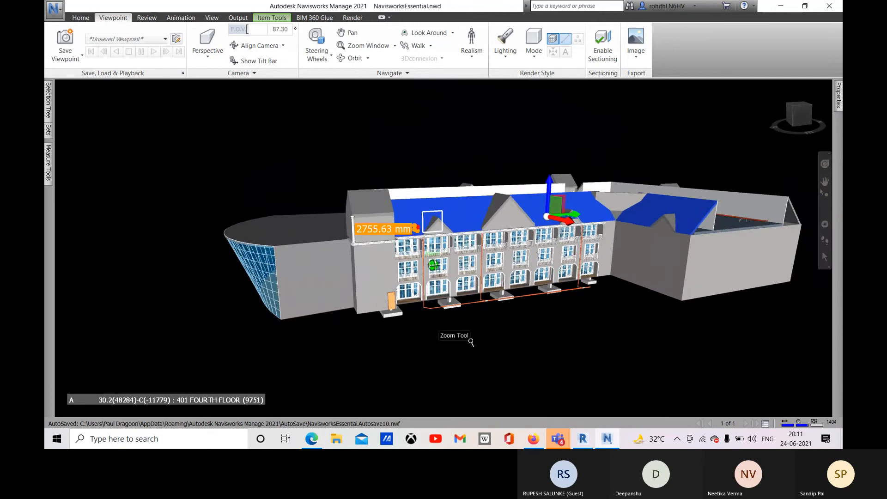
left_click(438, 360)
middle_click_drag(439, 360, 499, 364, "shift")
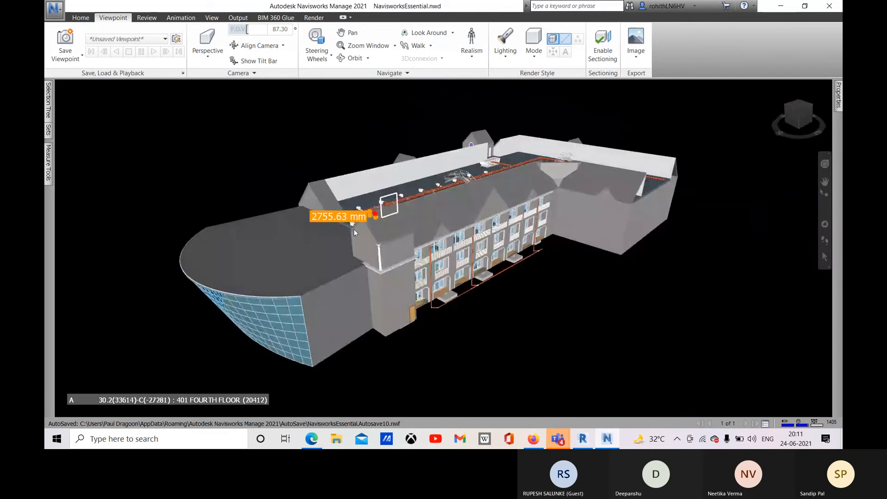
scroll(353, 229, "up", 1)
middle_click_drag(441, 261, 370, 240)
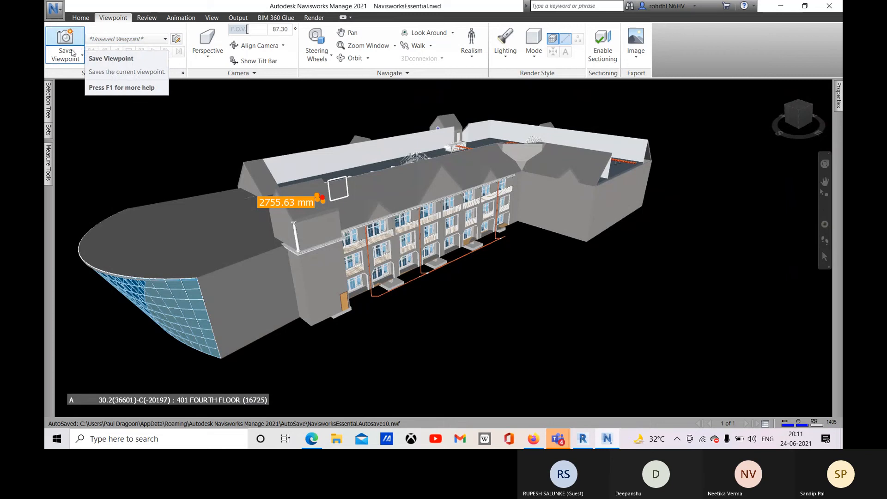
- Recall the saved viewpoint "A" of the furnished hotel room
left_click(75, 56)
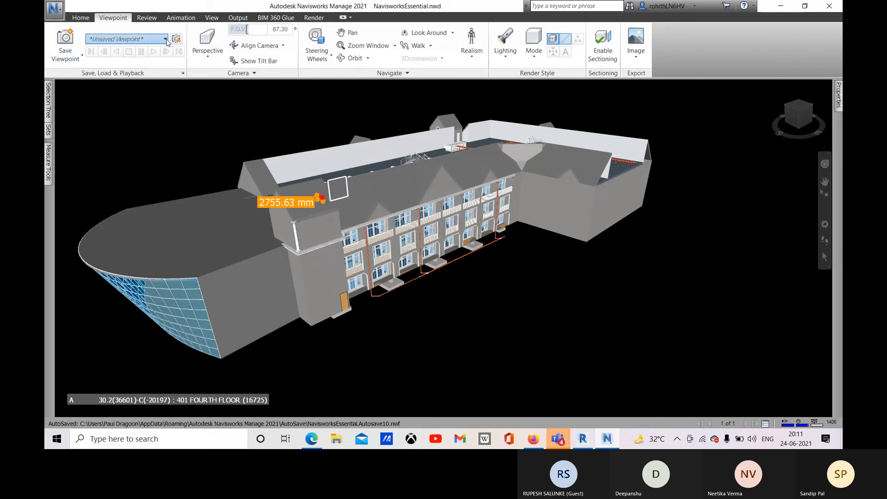
left_click(167, 40)
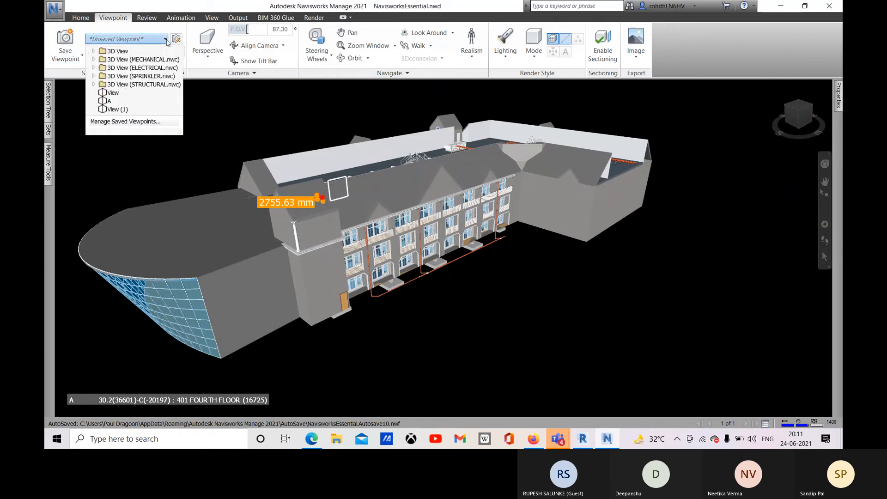
left_click(107, 101)
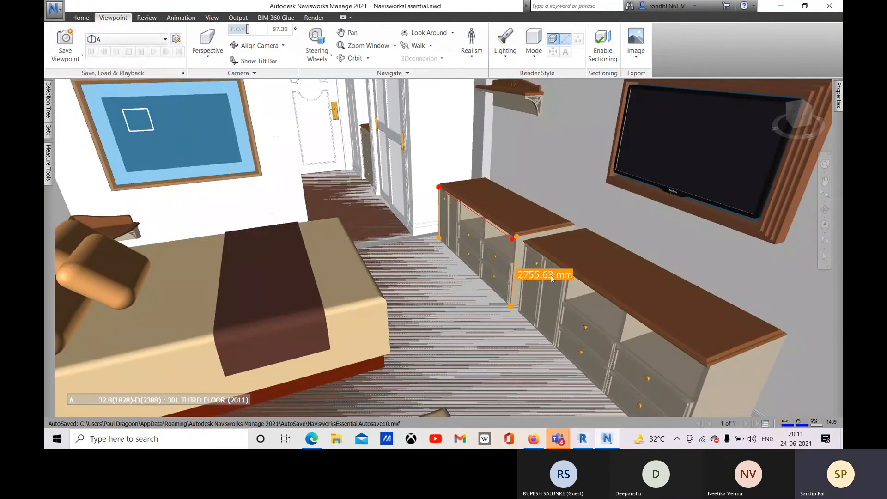
- Try to erase the measurement markup around the dresser with the redline Erase tool
left_click(512, 275)
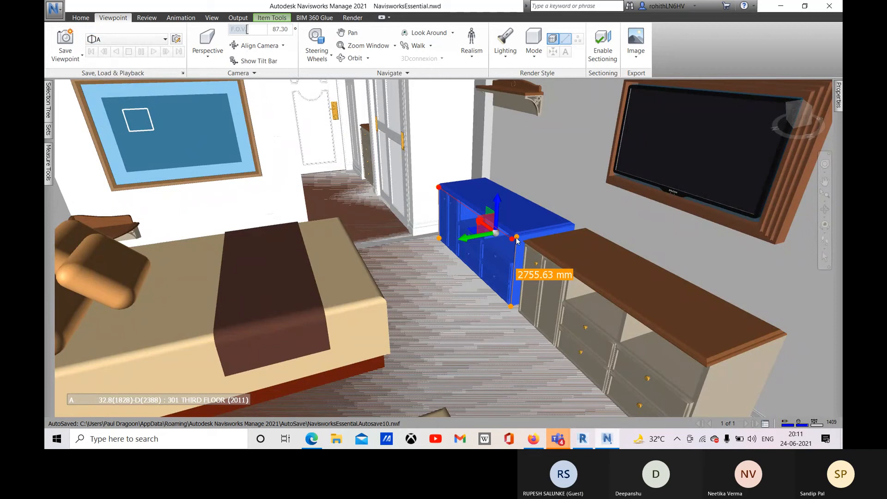
left_click(146, 18)
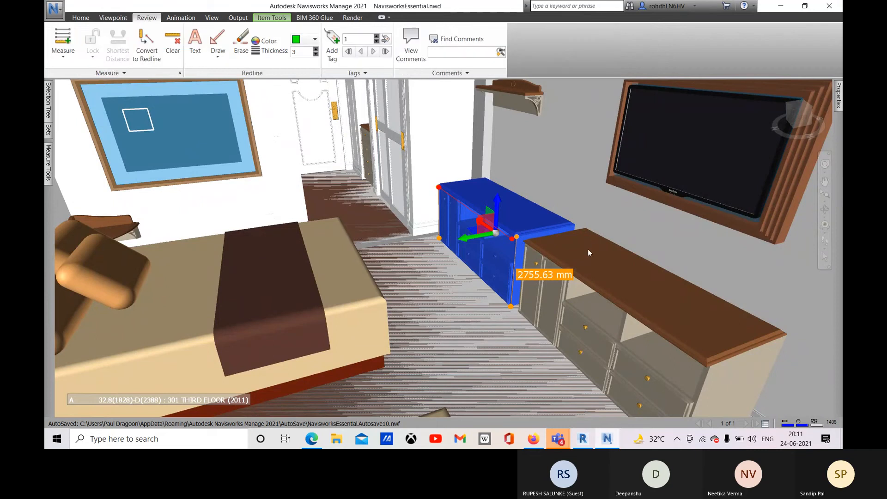
left_click(240, 43)
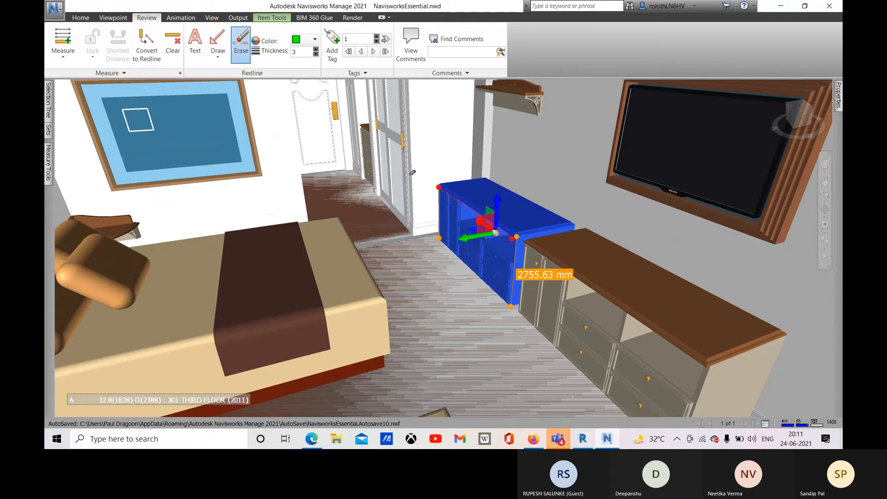
mouse_move(406, 165)
left_mouse_down()
mouse_move(485, 212)
mouse_move(568, 314)
left_mouse_up()
left_click_drag(402, 159, 586, 300)
key("Escape")
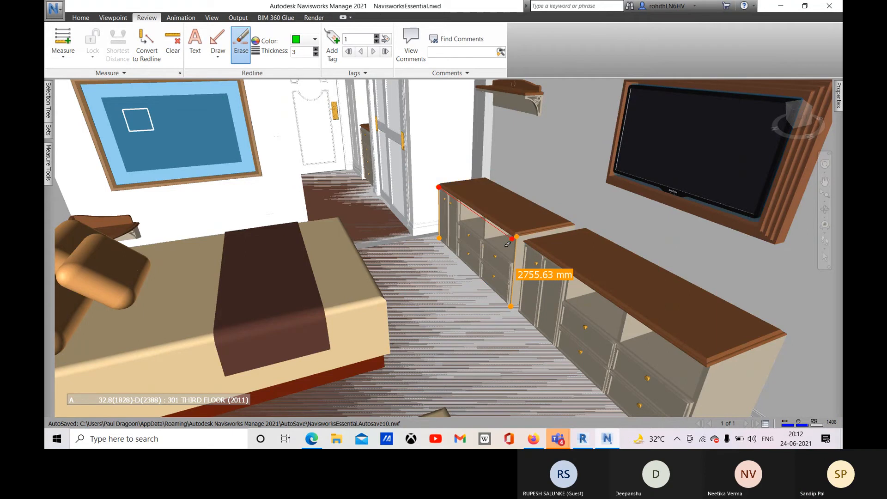
key("Escape")
- Clear the measurement on the dresser, and return to the home view of the whole building with nothing selected
left_click(508, 240)
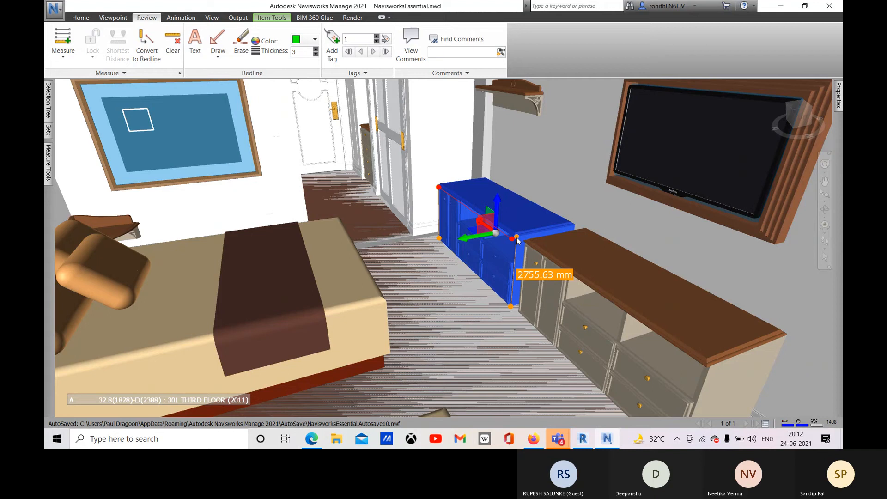
left_click(172, 43)
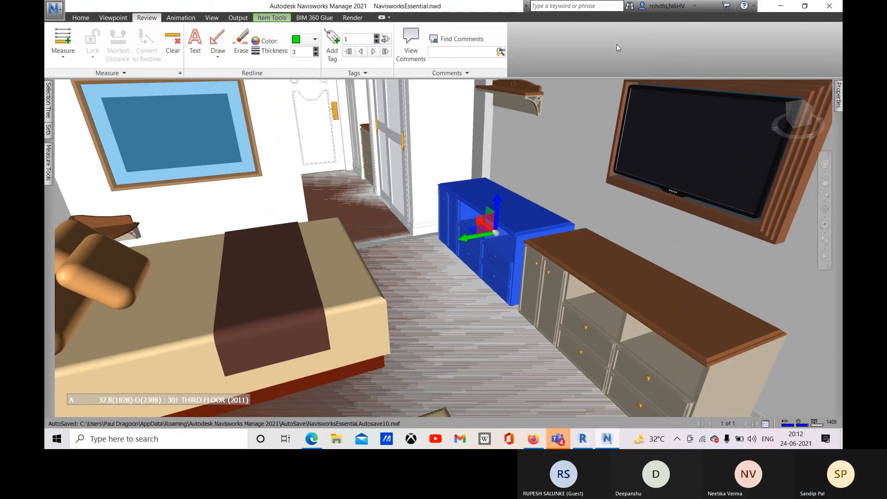
left_click(772, 86)
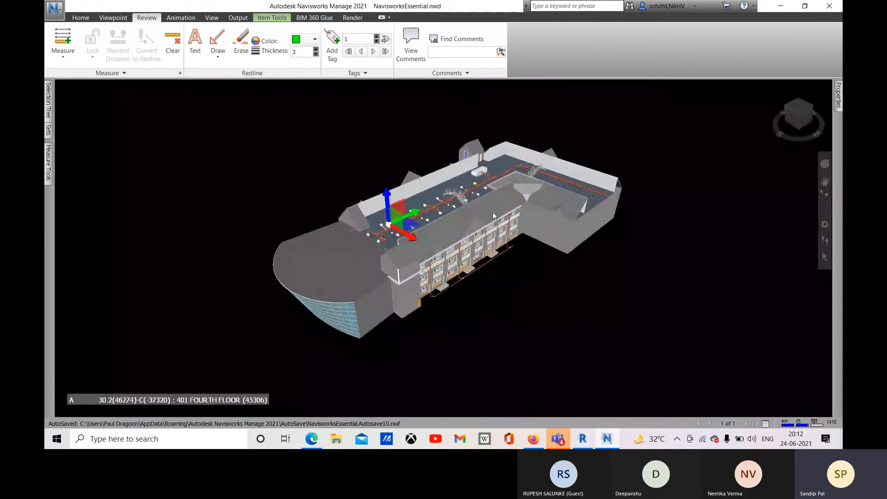
left_click(550, 302)
- Enable sectioning on the building model and inspect the cut through the balcony wing
middle_click_drag(511, 309, 489, 298)
middle_click_drag(542, 308, 455, 259, "shift")
left_click(212, 18)
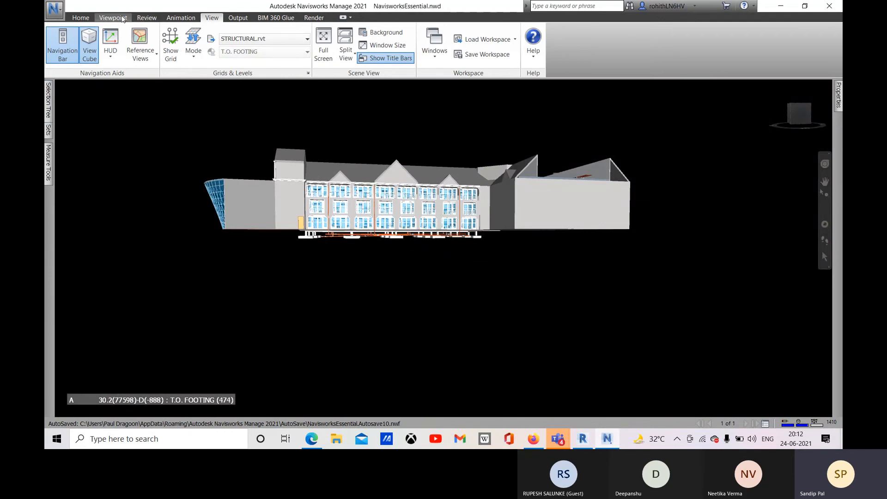
left_click(125, 20)
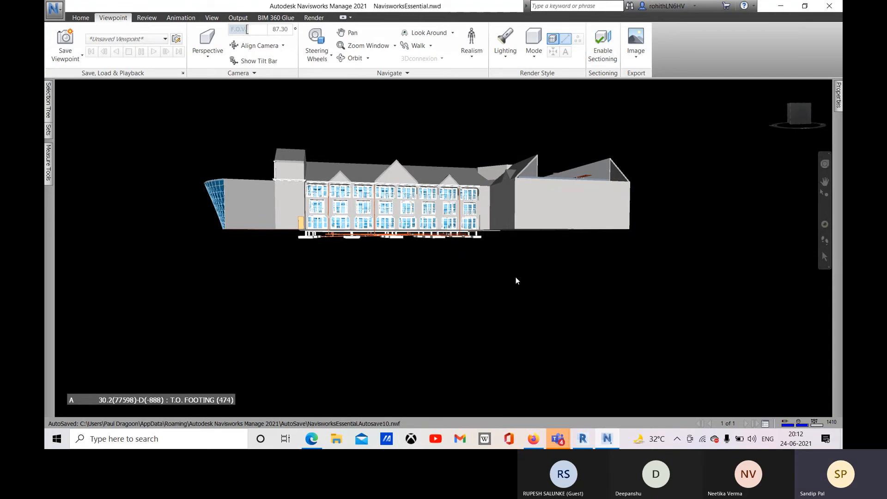
middle_click_drag(515, 278, 555, 325, "shift")
left_click(603, 44)
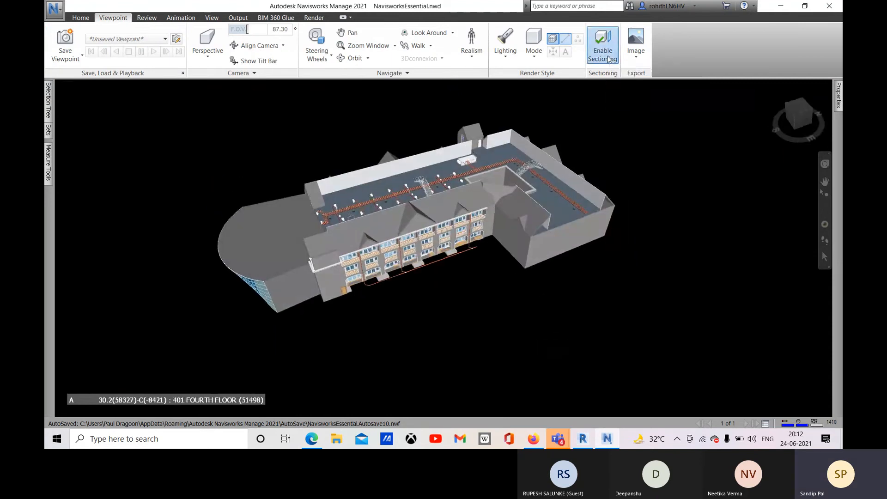
middle_click_drag(424, 288, 550, 277, "shift")
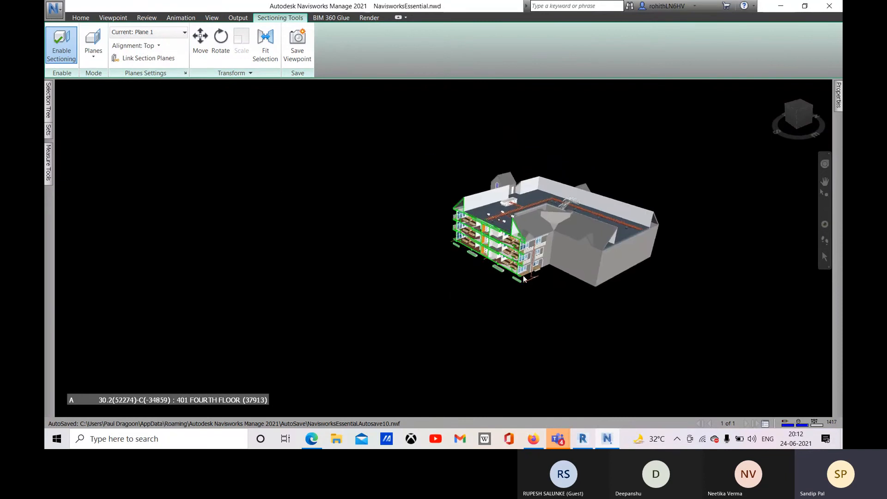
scroll(527, 294, "up", 2)
scroll(526, 294, "up", 1)
middle_click_drag(550, 309, 541, 312)
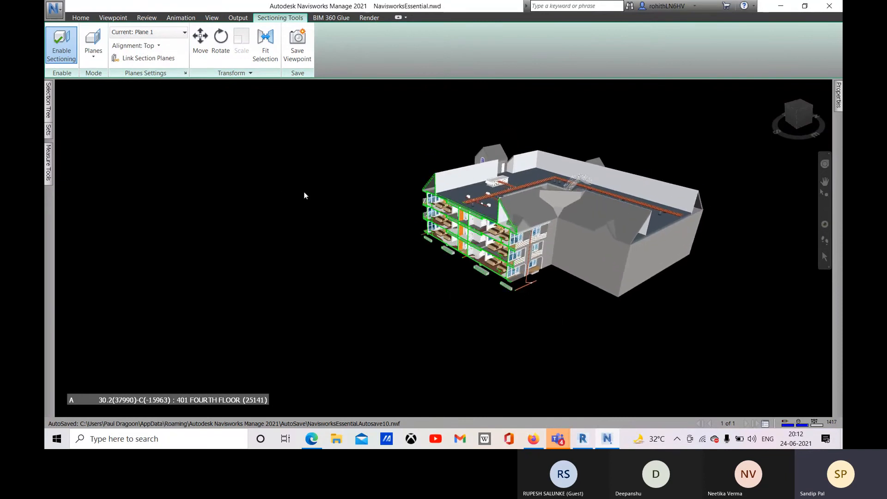
- Move section Plane 1 along the balcony wing toward the removed curved glass end, exposing more of the wing
left_click(94, 57)
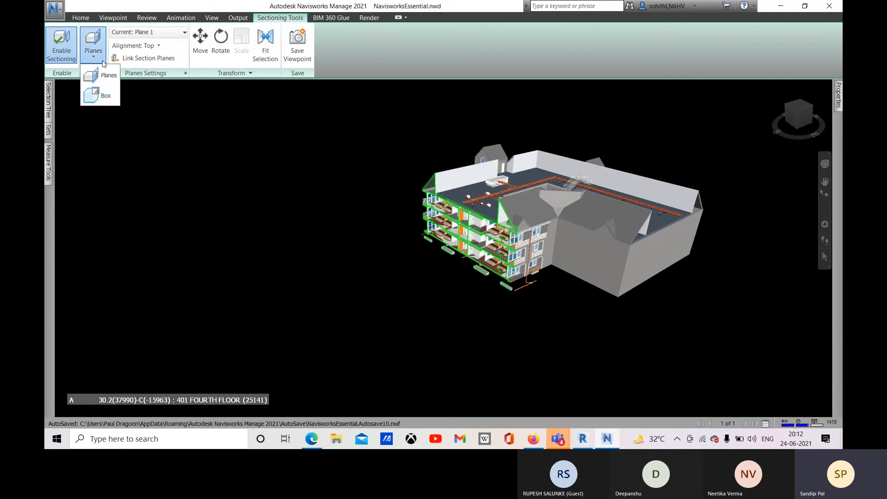
left_click(202, 74)
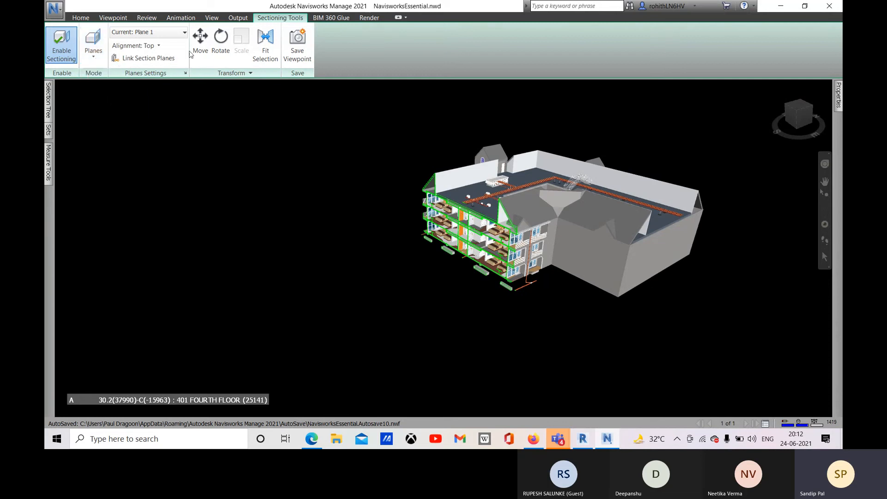
left_click(200, 41)
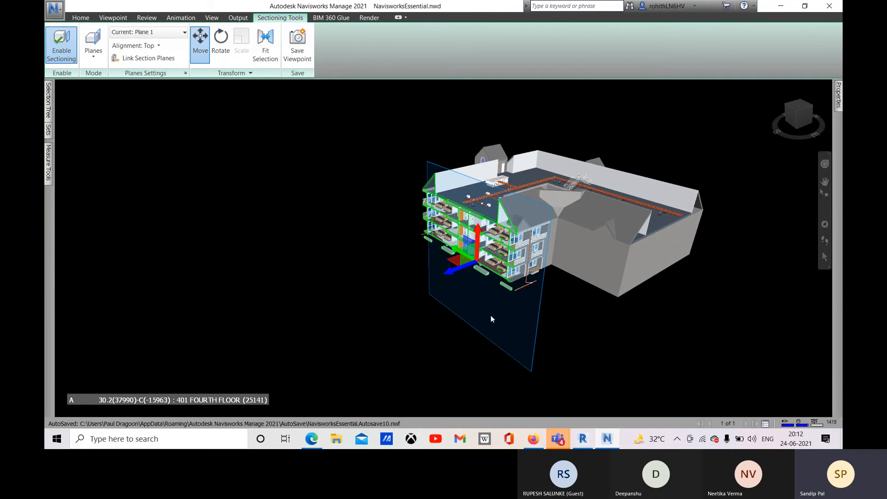
mouse_move(491, 316)
middle_mouse_down()
mouse_move(479, 314)
mouse_move(487, 314)
middle_mouse_up()
left_click_drag(454, 263, 354, 297)
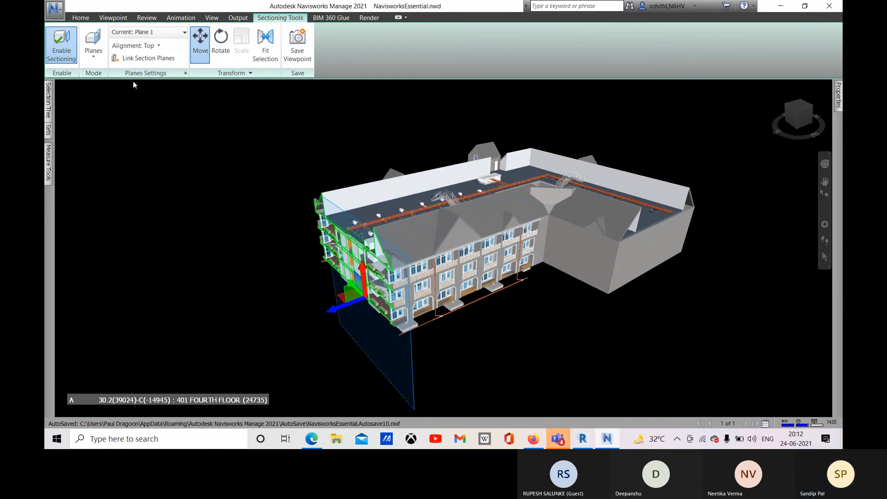
- Set the alignment of section Plane 1 to Front and move it outward along the balcony wing
left_click(156, 32)
left_click(148, 44)
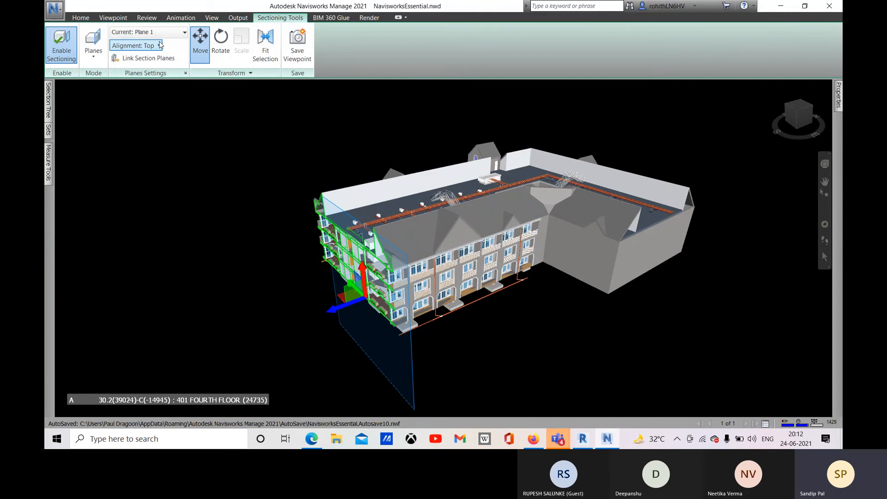
left_click(160, 44)
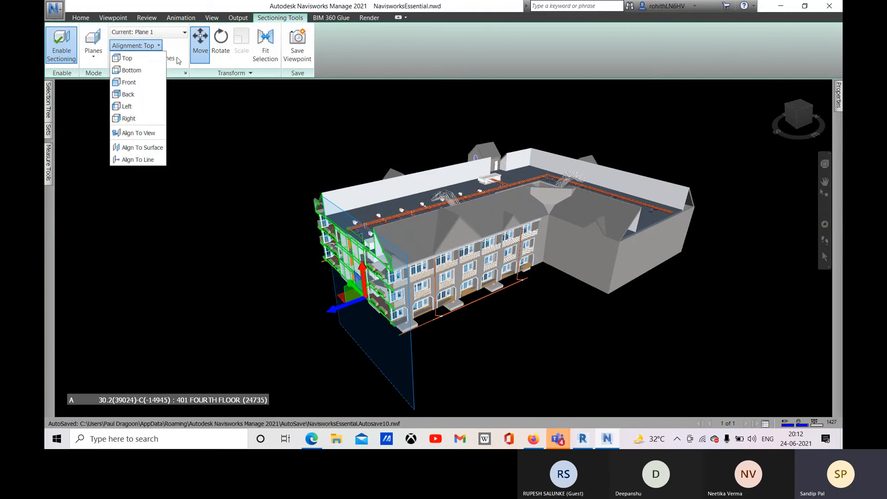
left_click(129, 82)
middle_click_drag(342, 336, 471, 286)
left_click_drag(473, 285, 446, 278)
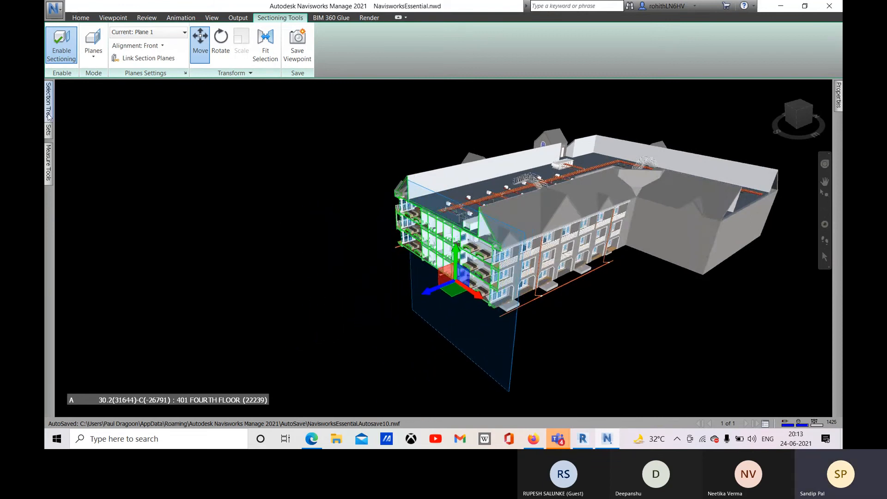
- Enable section Plane 2 and make it the current plane
left_click(159, 33)
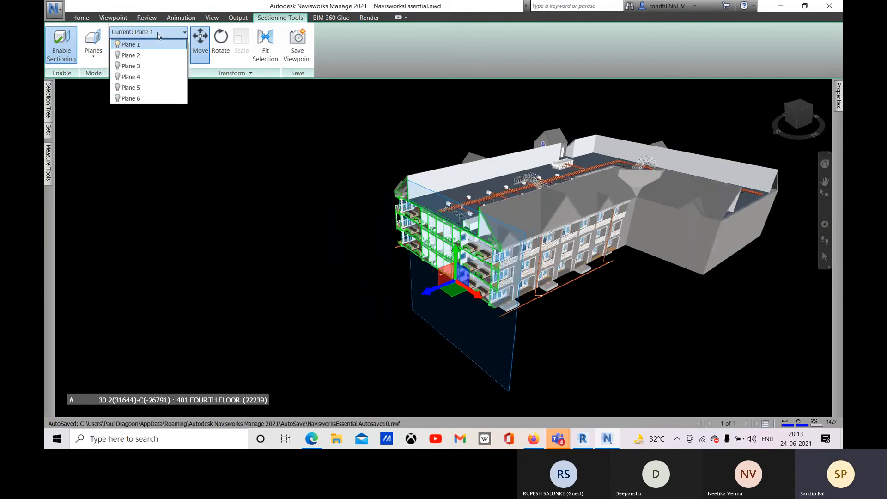
left_click(117, 56)
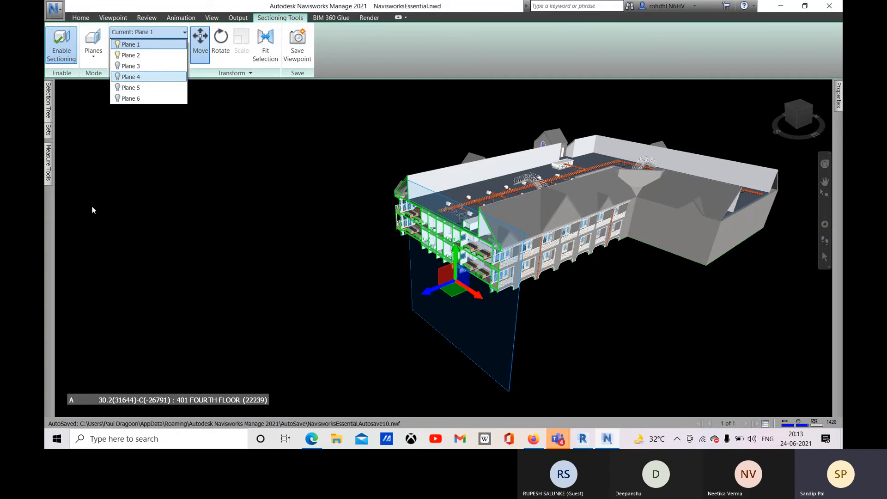
left_click(335, 69)
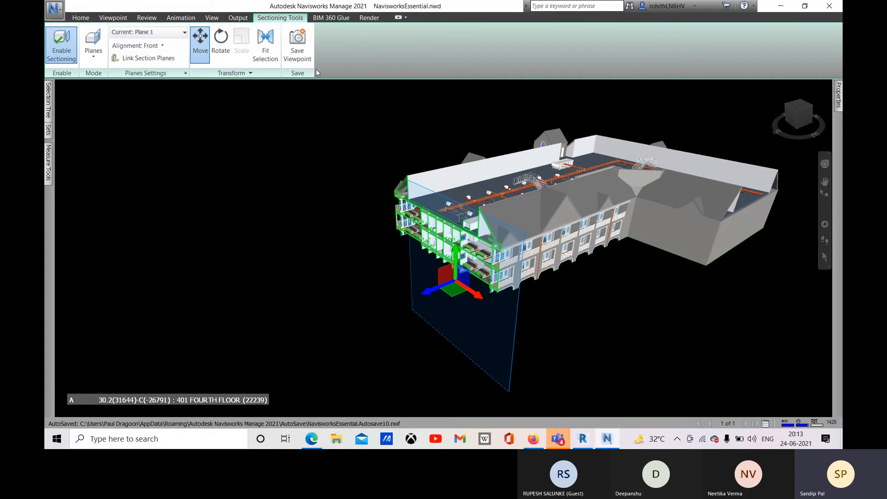
left_click(163, 46)
left_click(178, 45)
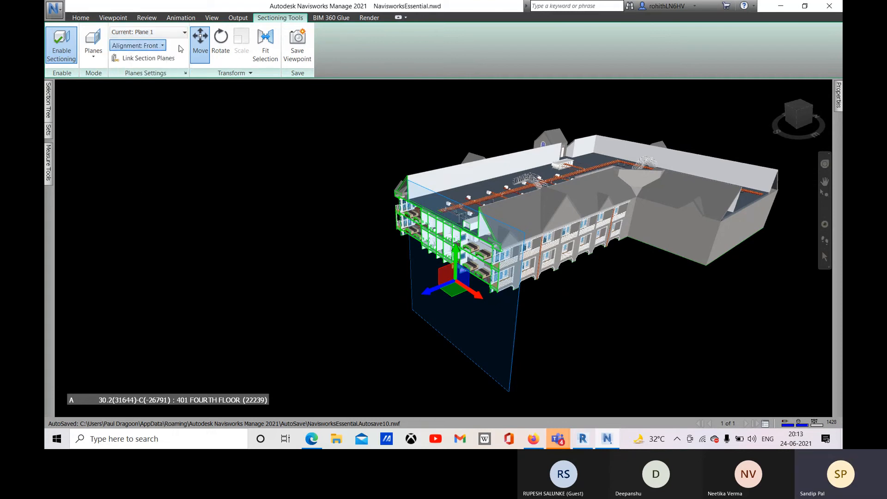
left_click(173, 35)
left_click(153, 56)
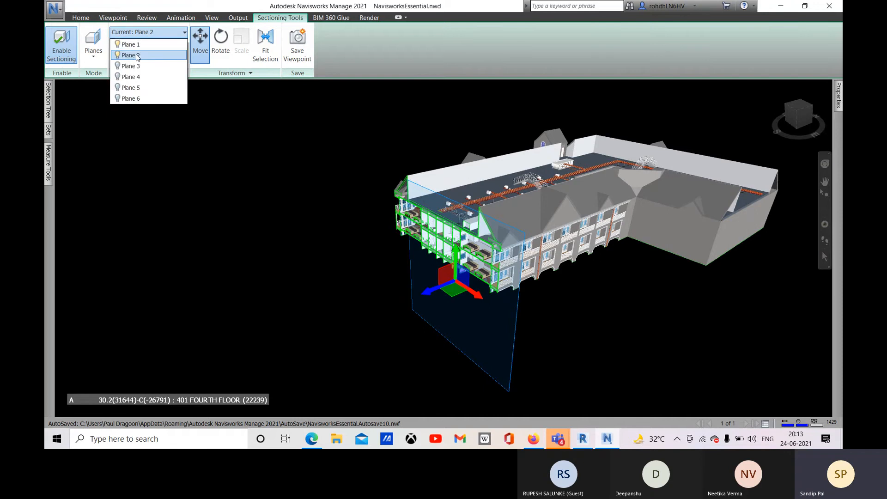
left_click(134, 56)
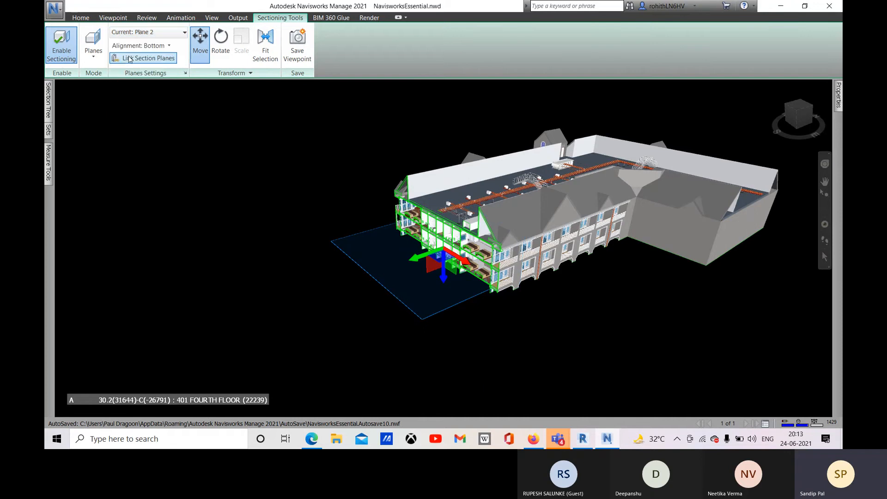
- Align section Plane 2 to Top and raise it to cut horizontally through the upper guest-room floor
left_click(167, 46)
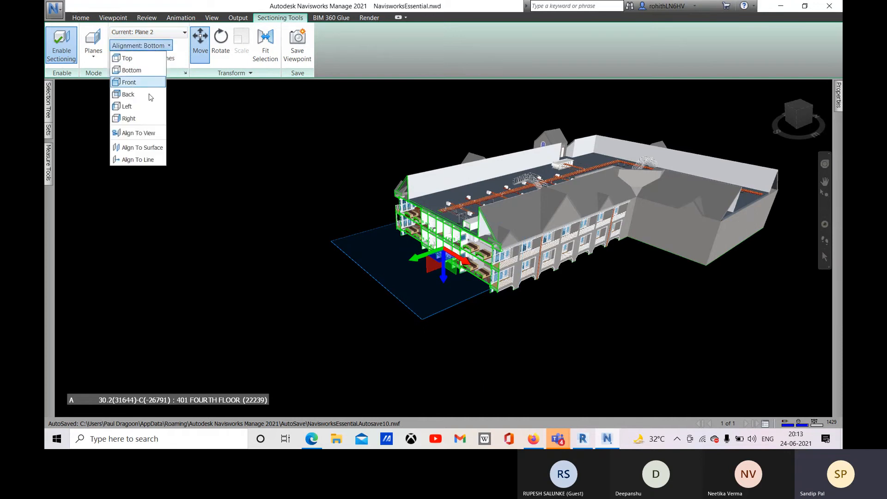
left_click(127, 59)
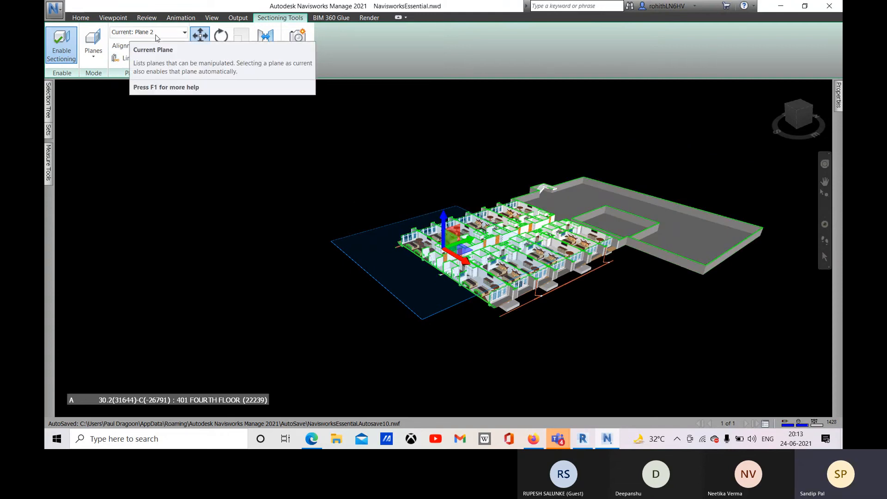
left_click_drag(445, 221, 446, 181)
middle_click_drag(597, 301, 389, 268, "shift")
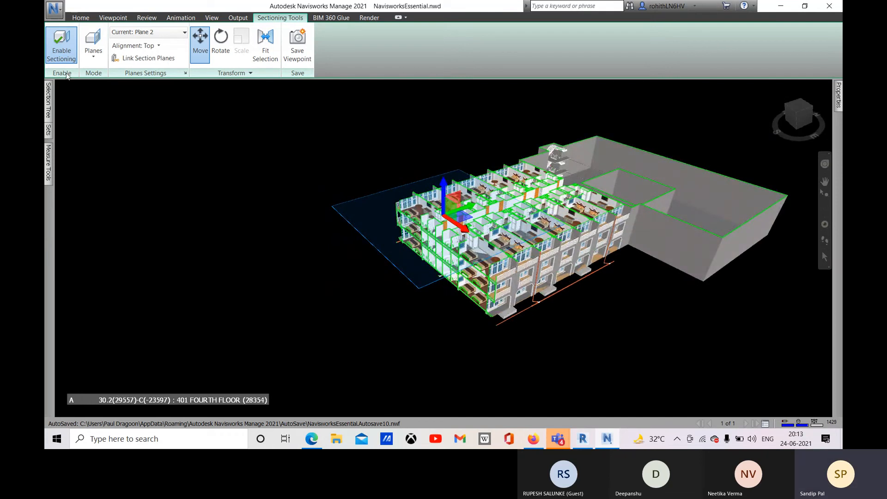
- Make Plane 1 current again, move it slightly further outward along the wing, and rotate it by a small angle
left_click(143, 33)
key("Up")
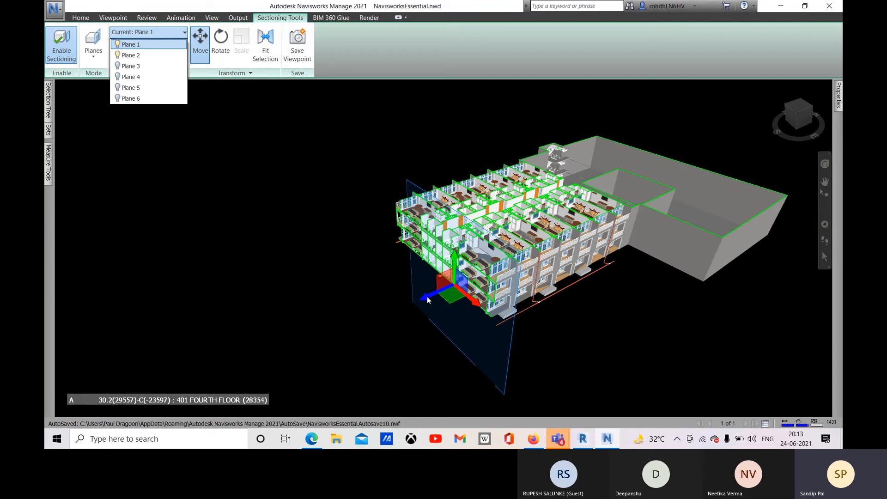
left_click(427, 299)
mouse_move(424, 297)
left_mouse_down()
mouse_move(342, 319)
mouse_move(439, 307)
mouse_move(419, 308)
left_mouse_up()
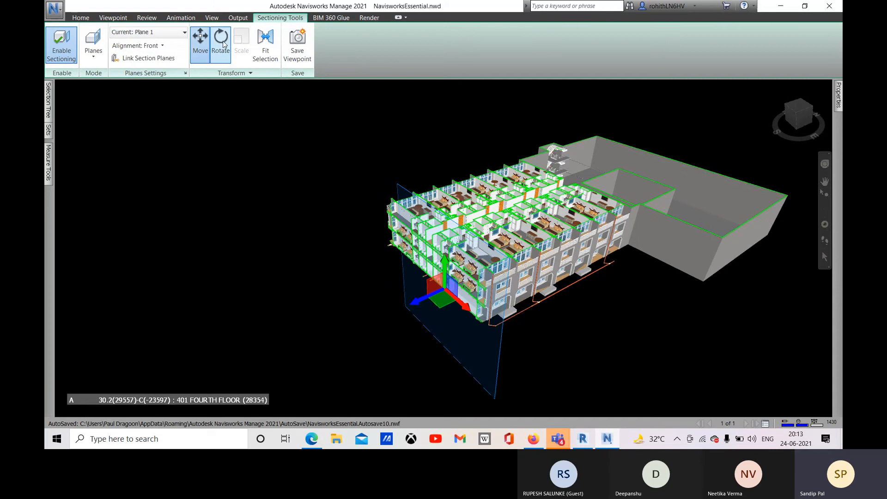
left_click(220, 41)
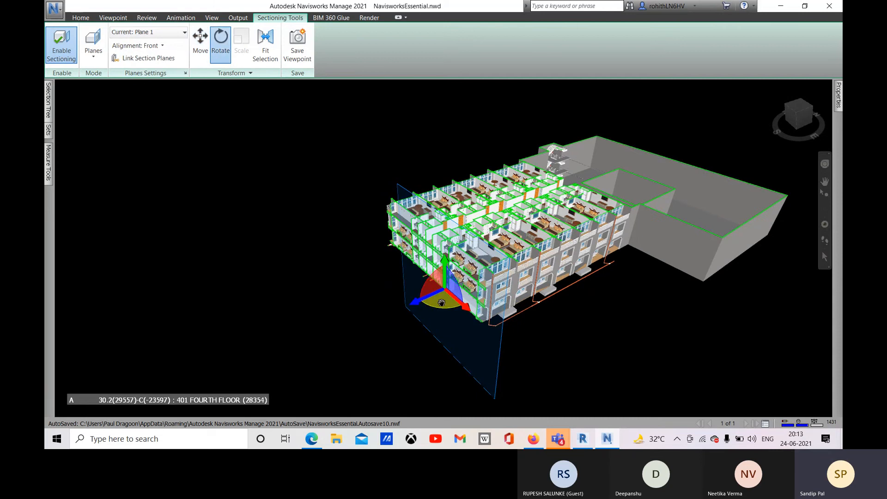
left_click_drag(430, 280, 426, 279)
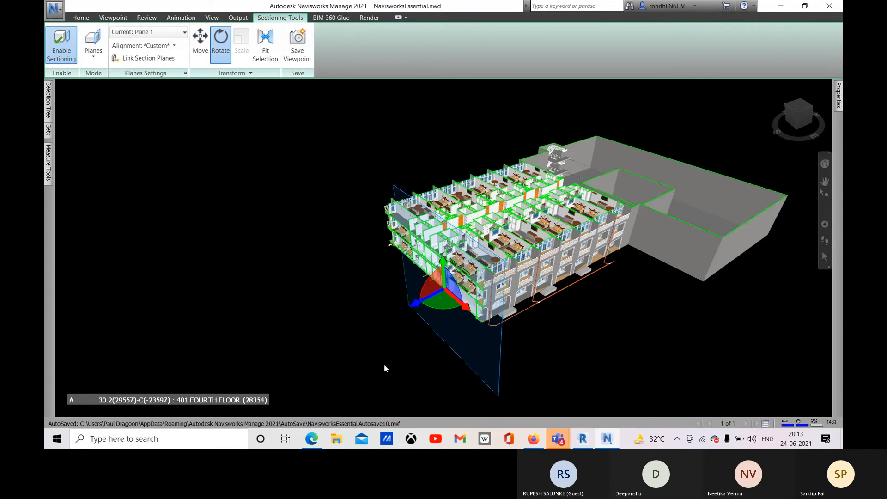
- Return the section plane gizmo to Move and save the sectioned view as a viewpoint named Section
key("w")
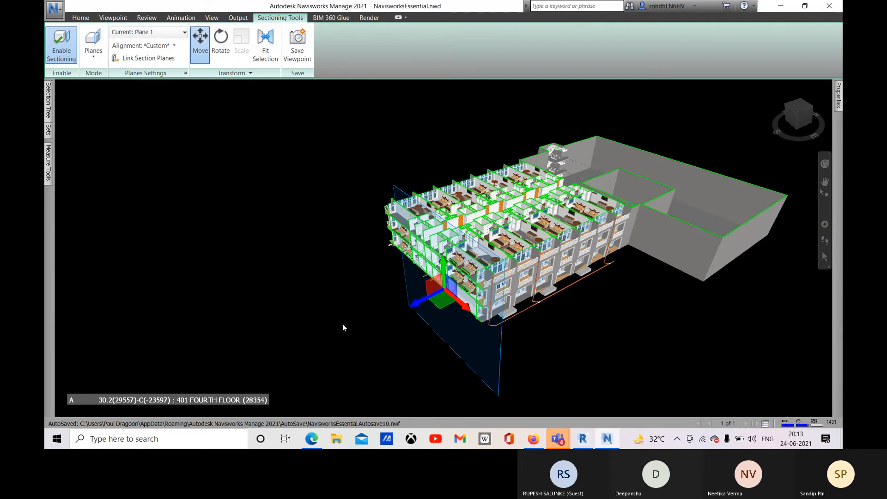
middle_click_drag(185, 248, 208, 238)
mouse_move(274, 275)
middle_mouse_down("shift")
mouse_move(256, 254)
mouse_move(218, 240)
mouse_move(274, 273)
middle_mouse_up("shift")
left_click(297, 40)
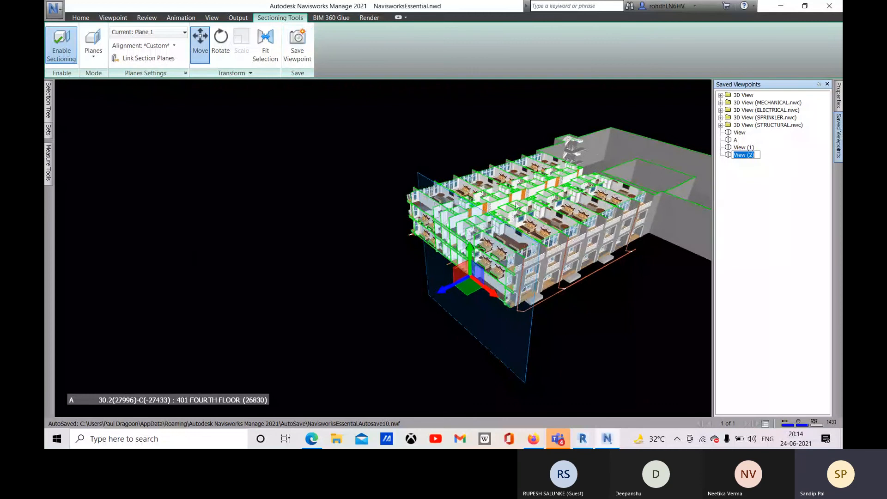
type("Sec")
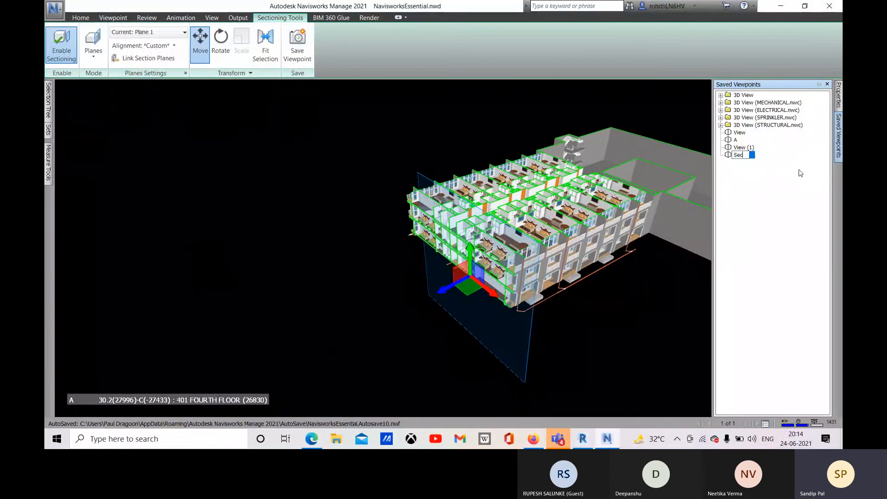
type("tion")
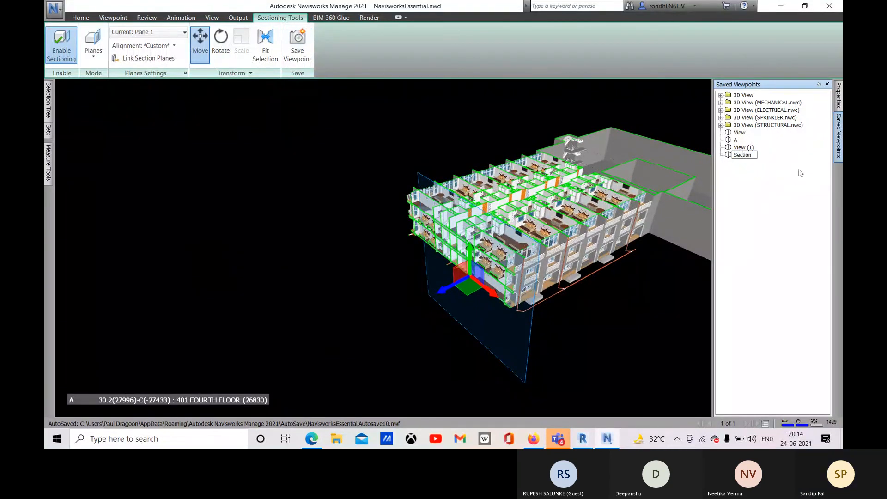
key("Return")
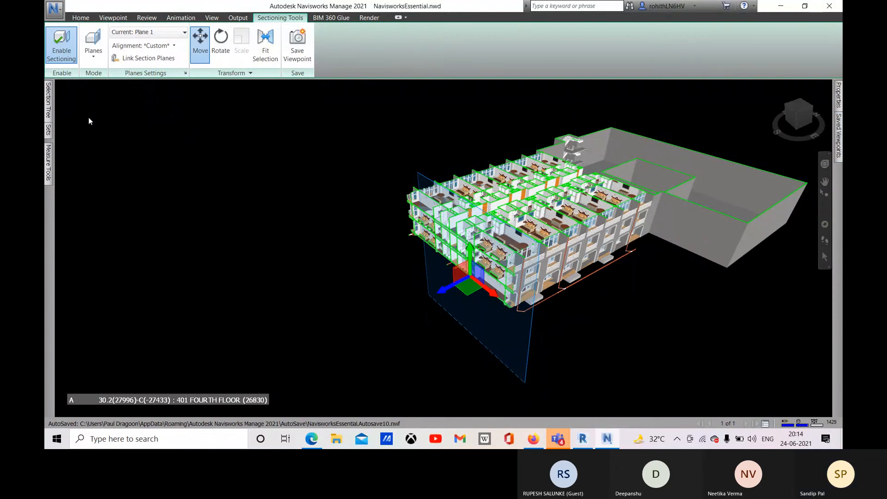
- Turn sectioning off to view the whole hotel, and restore the cut model from the saved Section viewpoint
left_click(53, 46)
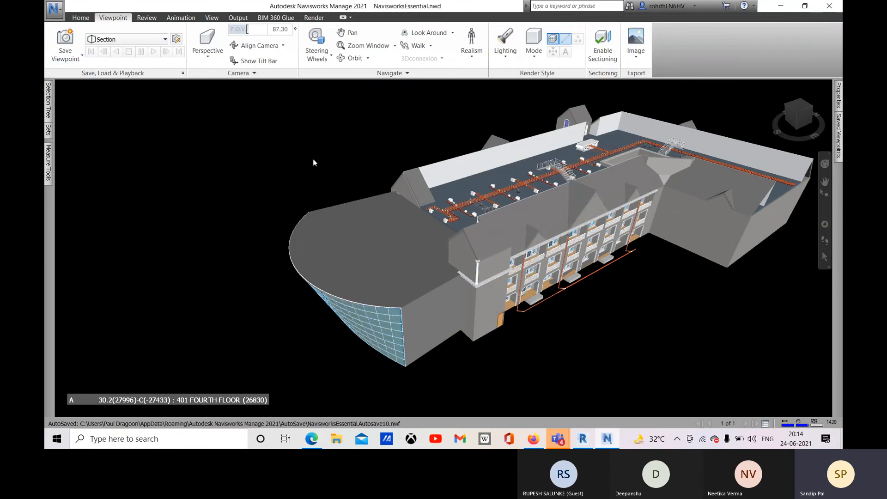
middle_click_drag(607, 345, 568, 324)
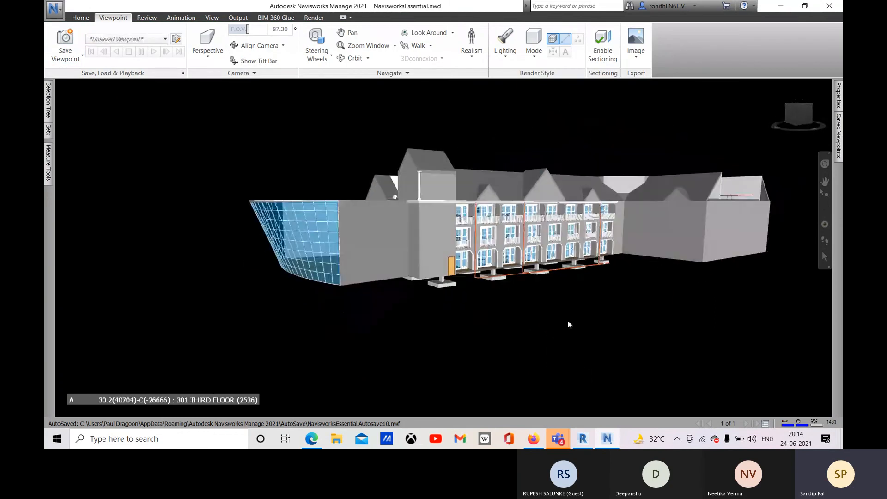
left_click(838, 136)
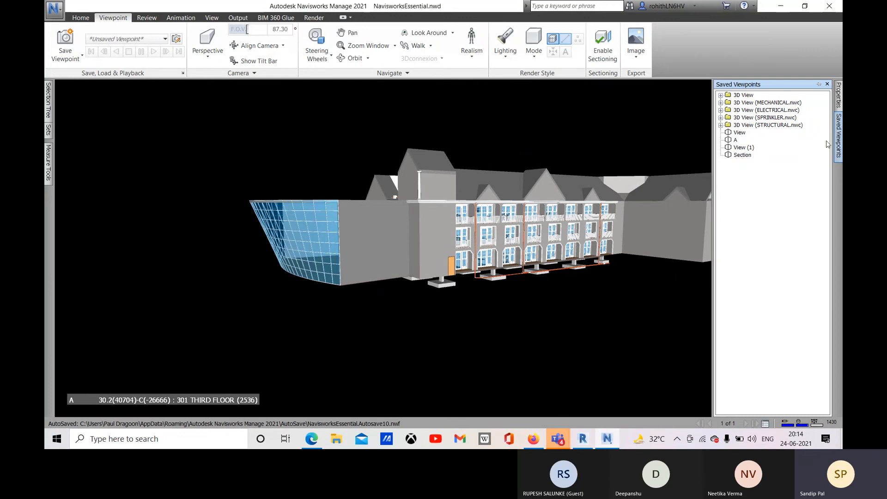
left_click(741, 155)
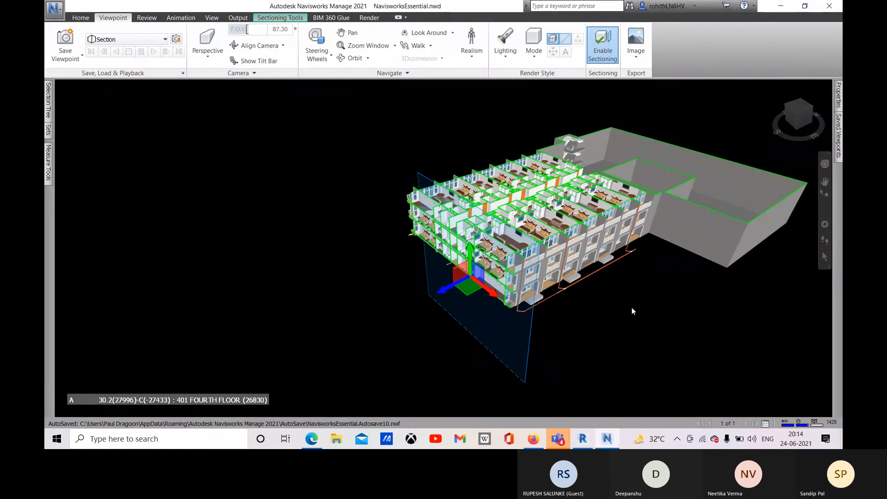
middle_click_drag(631, 307, 594, 325)
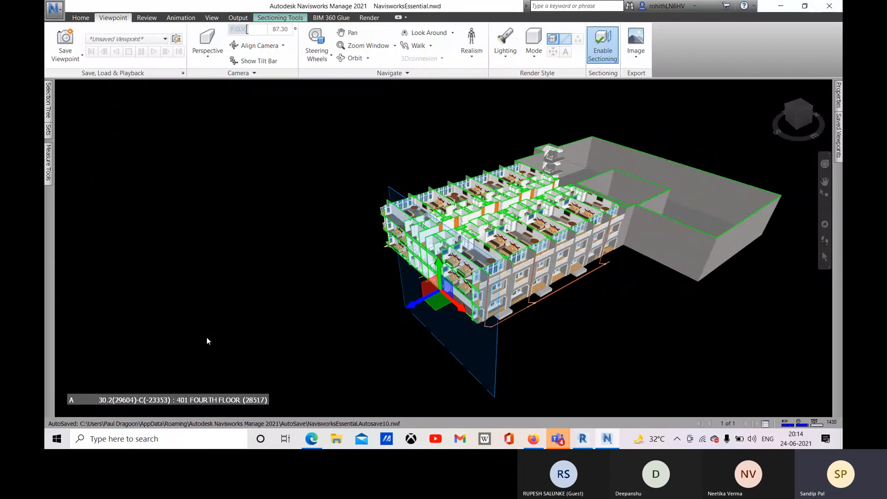
- Switch the sectioning mode from Planes to Box and move the section box along the balcony wing
left_click(280, 17)
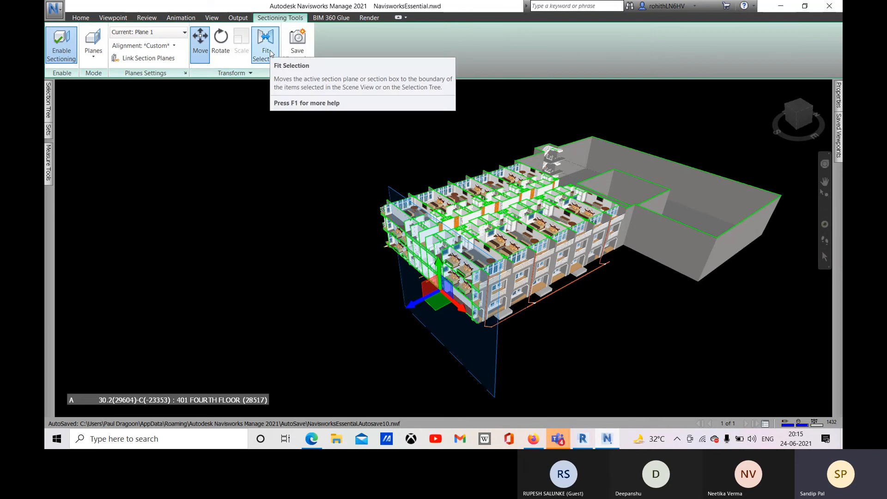
left_click(98, 64)
left_click(98, 100)
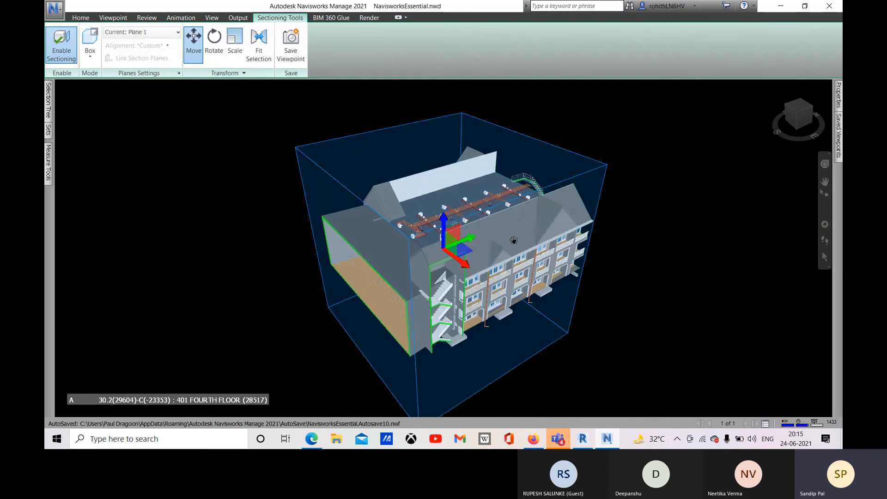
middle_click_drag(561, 322, 520, 312)
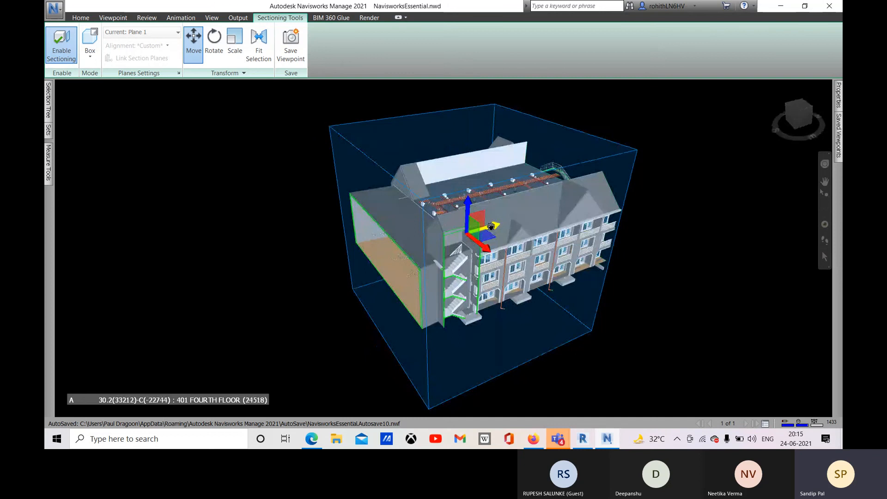
left_click_drag(491, 226, 515, 201)
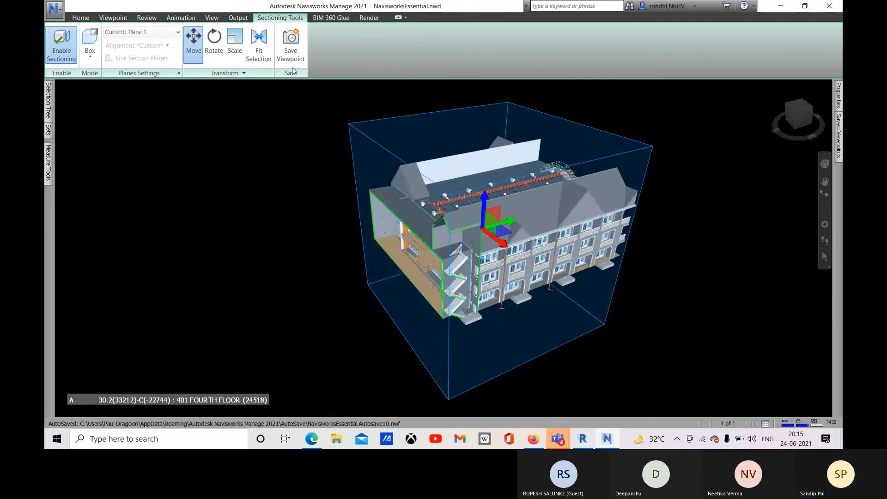
- Try Fit Selection on the section box and move the box further along the length of the building
left_click(263, 55)
middle_click_drag(464, 253, 536, 267)
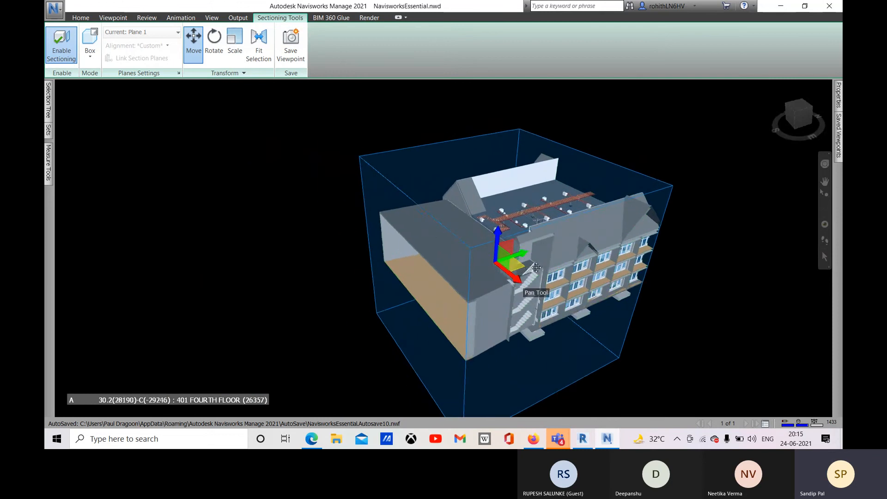
middle_click_drag(437, 267, 607, 280, "shift")
middle_click_drag(446, 278, 243, 249)
middle_click_drag(105, 248, 180, 281, "shift")
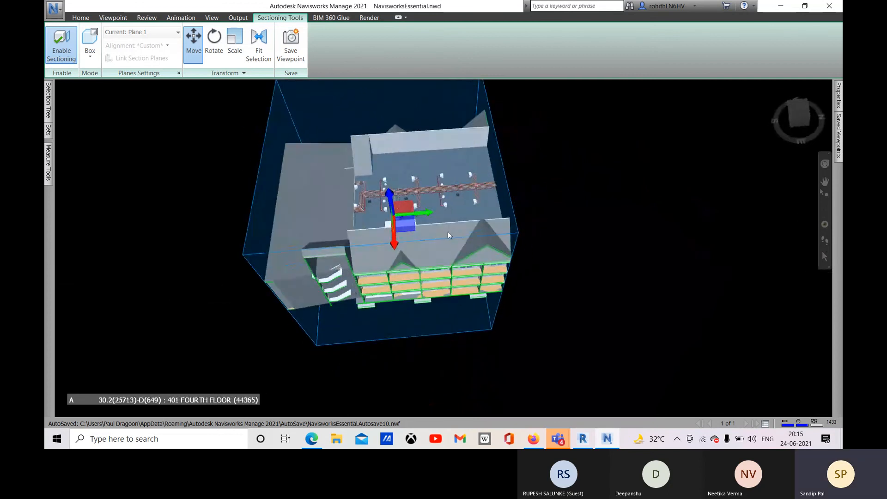
left_click_drag(431, 212, 530, 221)
- Shift the section box across the building's width and try Fit Selection again
middle_click_drag(520, 238, 434, 276, "shift")
left_click_drag(472, 277, 500, 273)
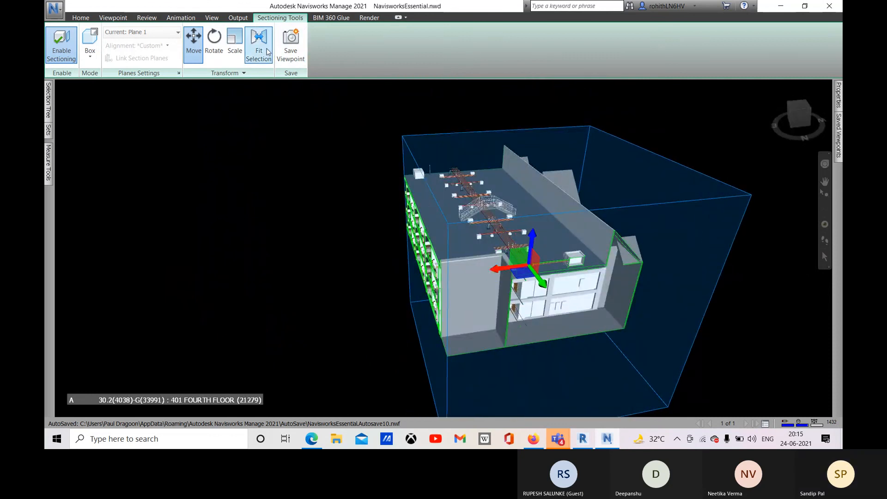
left_click(266, 51)
middle_click_drag(586, 277, 710, 263)
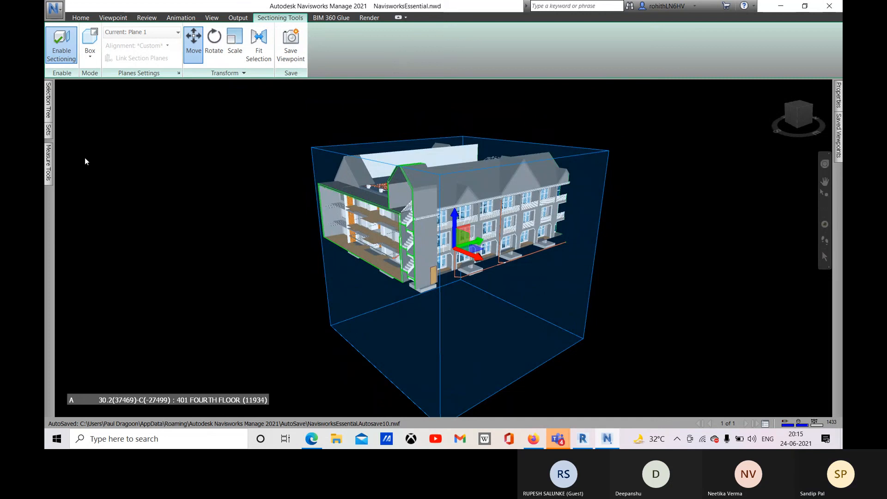
- Examine the list of previously saved viewpoints, including those in the 3D View folder
left_click(111, 18)
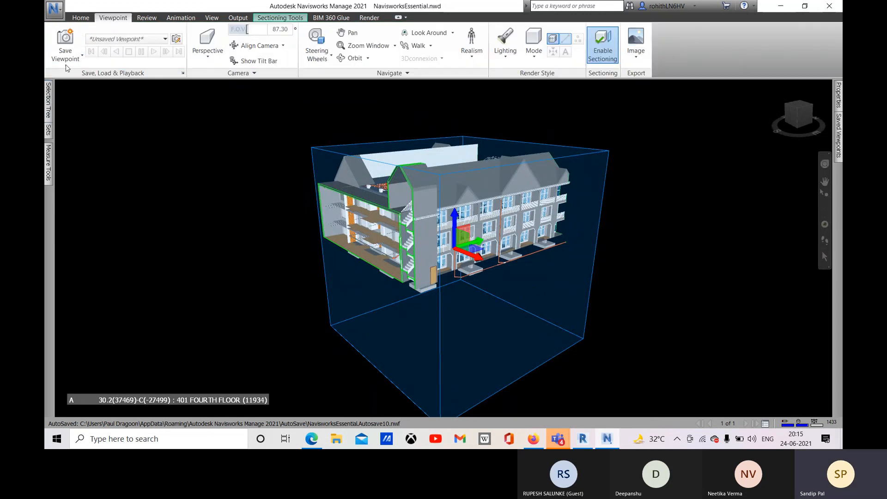
left_click(164, 39)
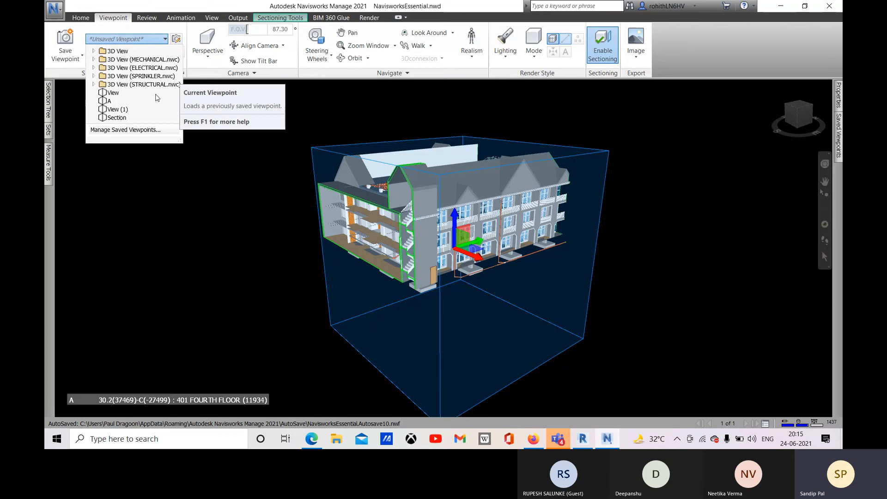
left_click(94, 52)
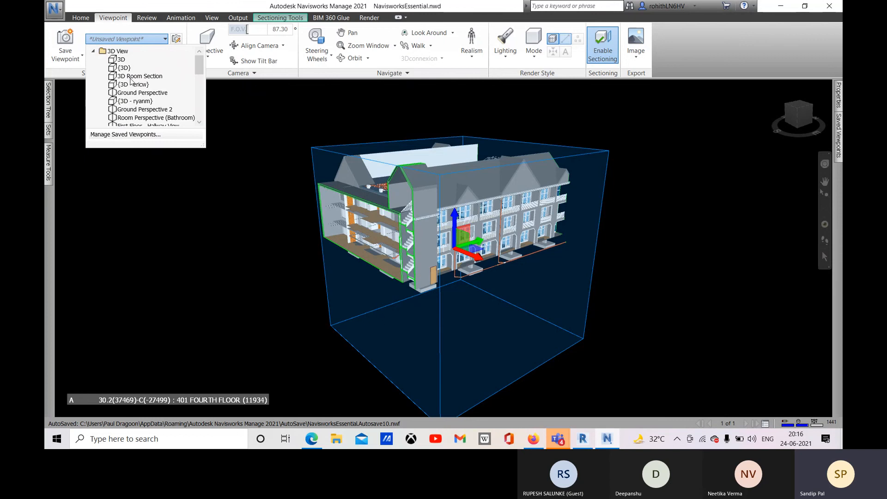
scroll(128, 86, "down", 1)
scroll(123, 120, "down", 2)
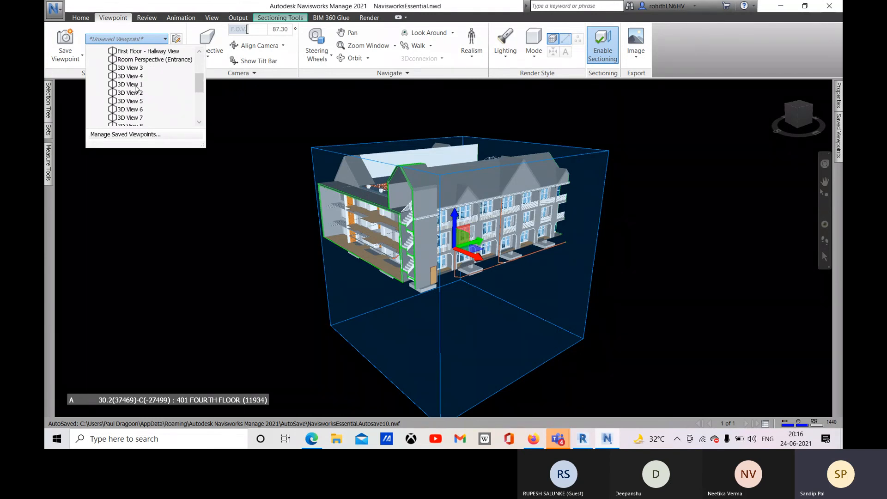
scroll(136, 103, "down", 2)
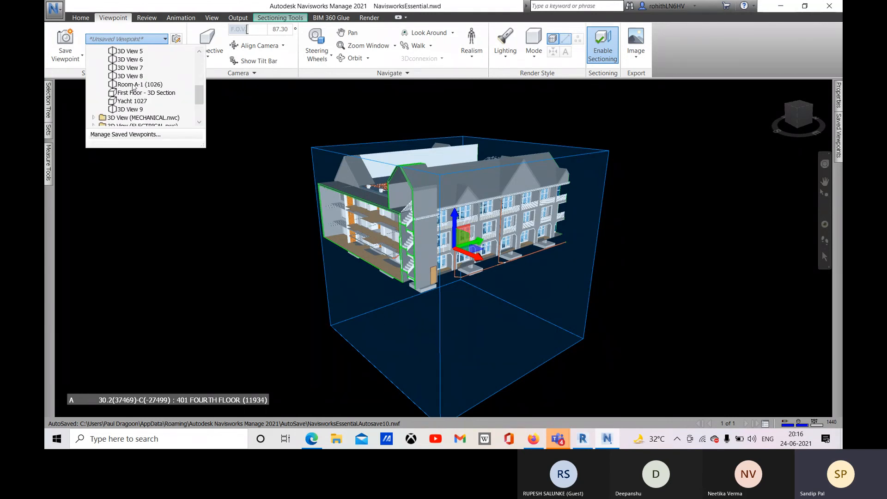
scroll(132, 87, "down", 2)
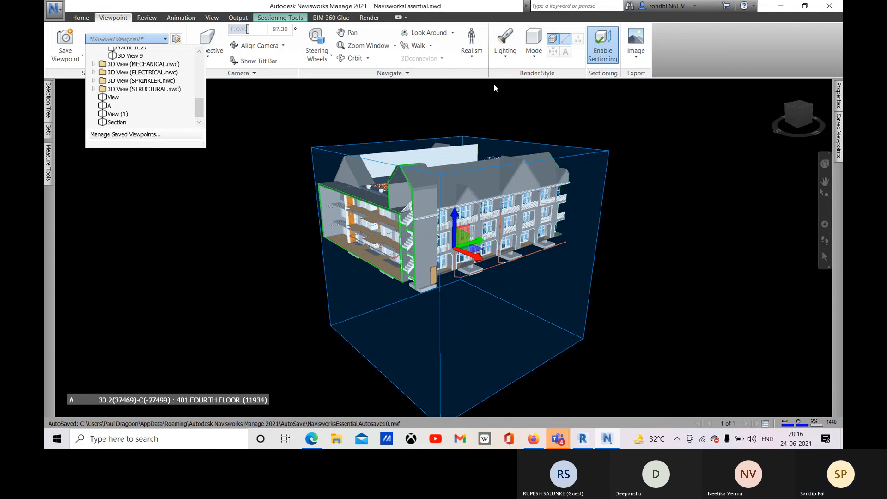
left_click(480, 68)
left_click(134, 42)
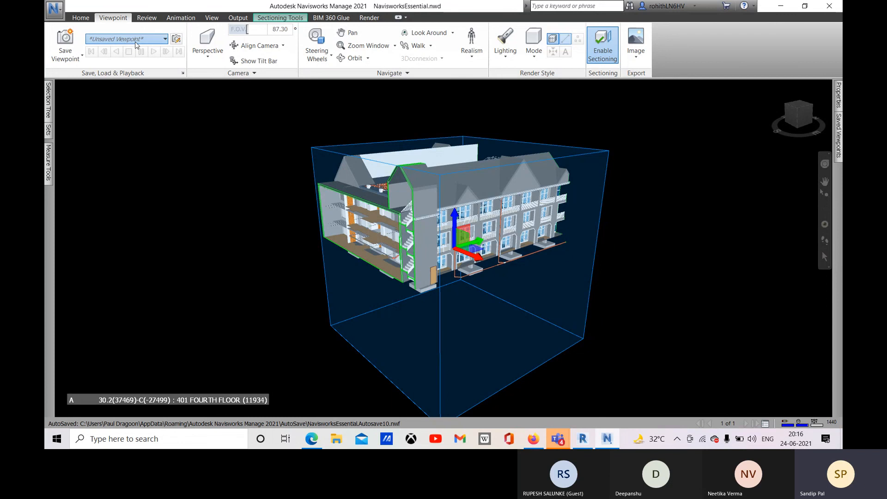
- Load the {3D} viewpoint from the 3D View folder and change its camera to Perspective
left_click(838, 136)
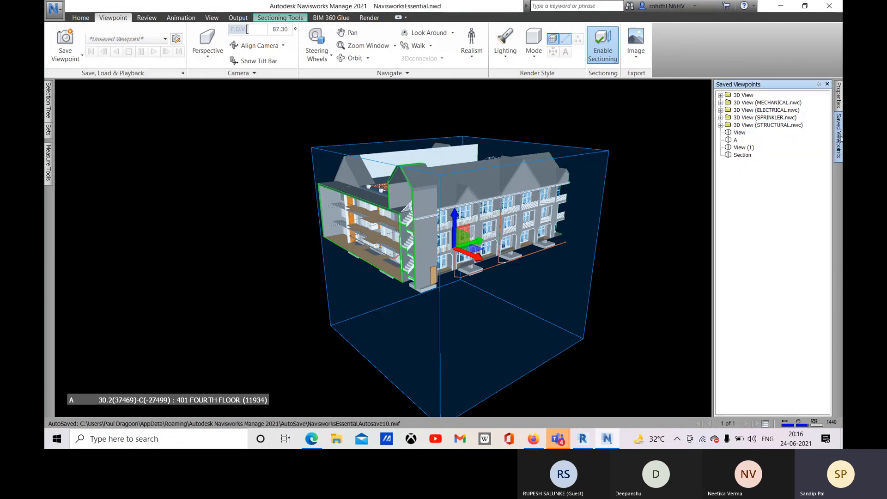
left_click(720, 95)
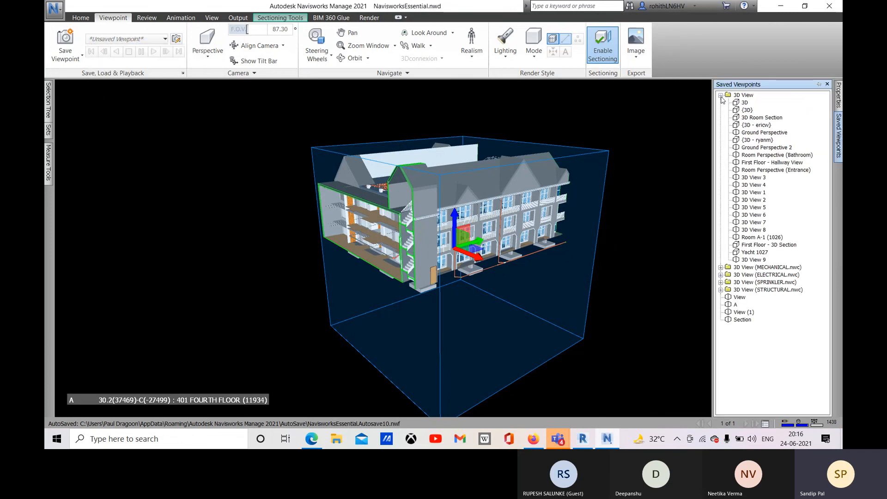
left_click(747, 110)
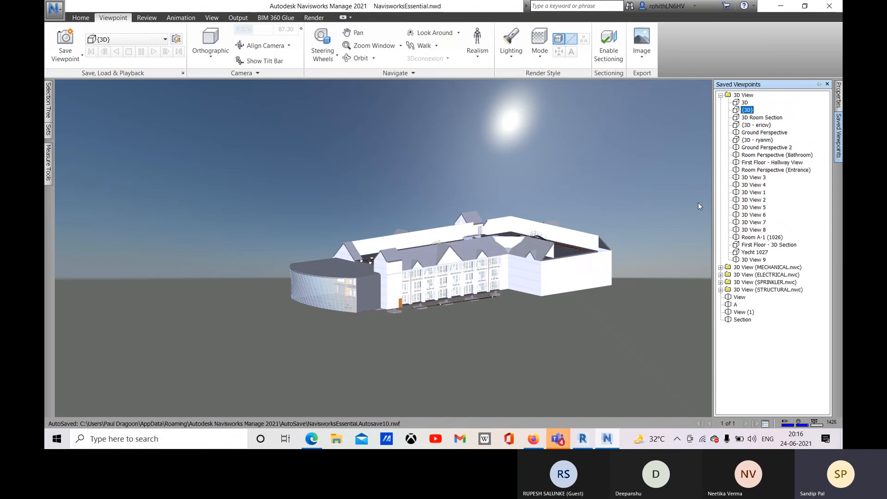
left_click(206, 61)
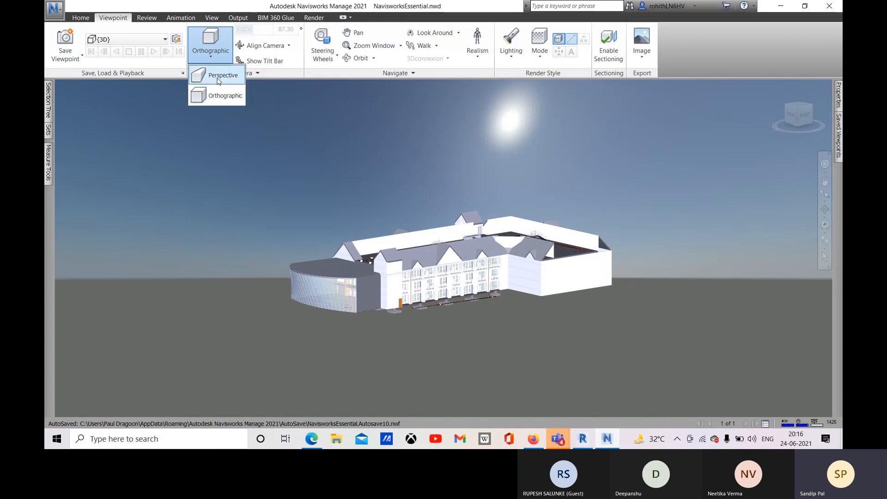
left_click(219, 76)
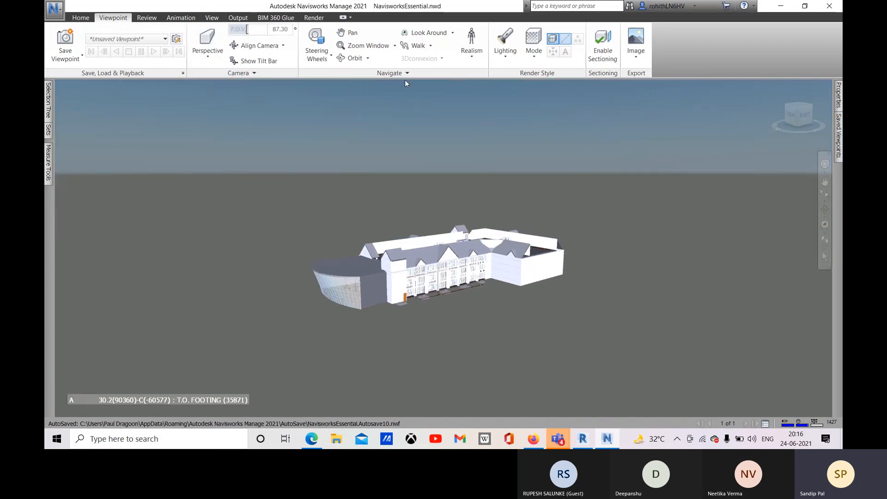
- Reload the {3D} viewpoint to restore its orthographic camera, and switch the camera back to Perspective
mouse_move(837, 136)
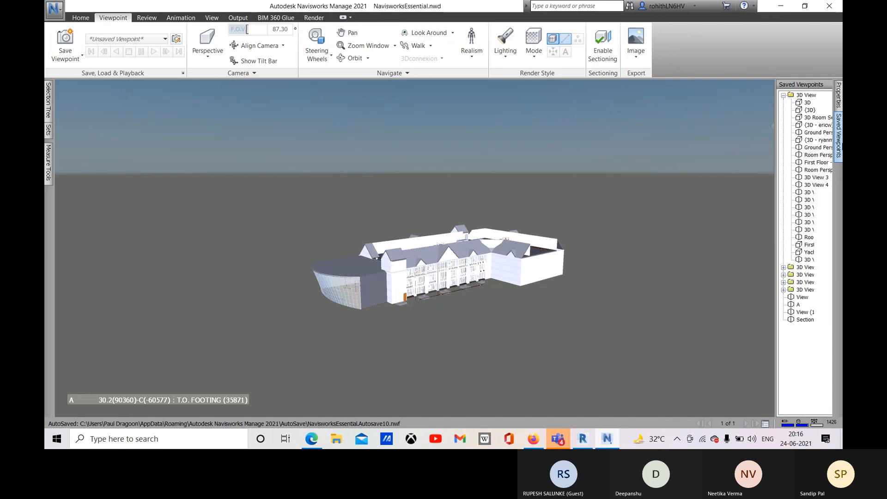
left_click(742, 103)
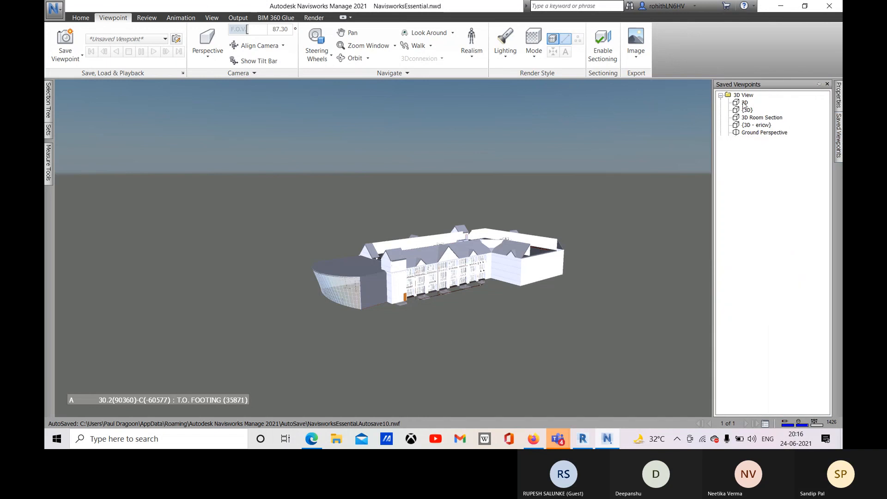
left_click(745, 110)
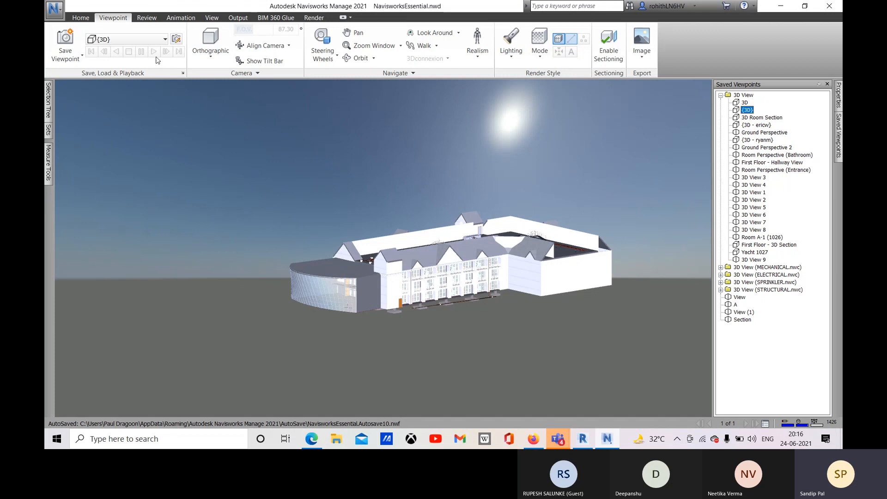
left_click(209, 59)
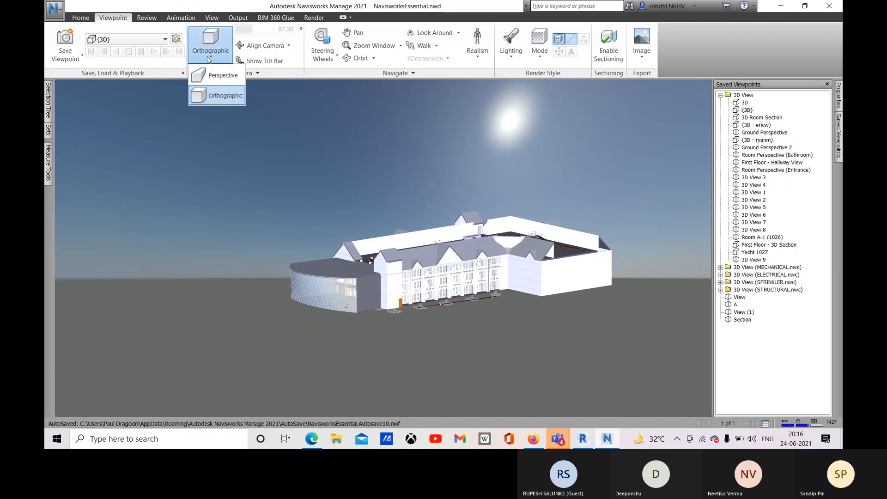
left_click(221, 80)
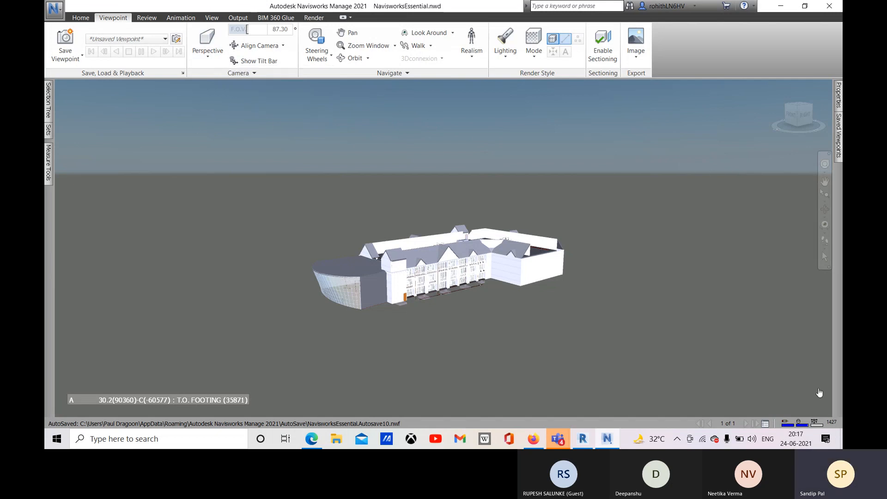
middle_click_drag(464, 325, 466, 344)
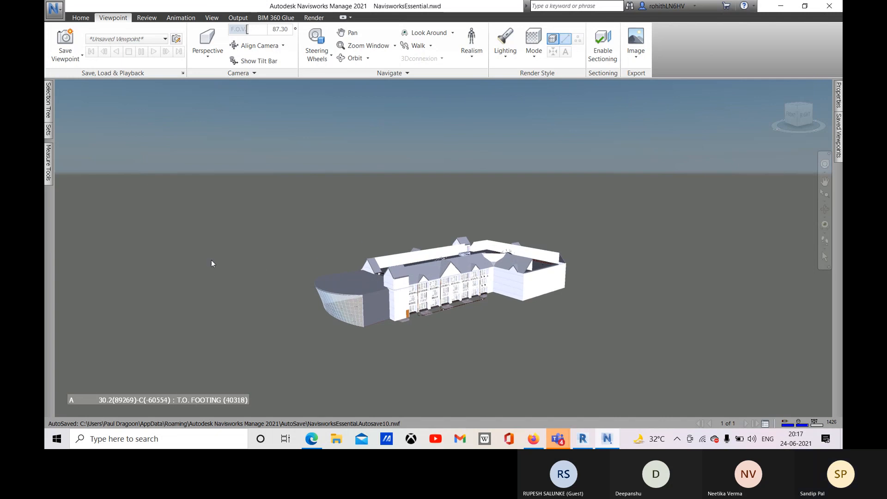
- Switch to the Microsoft Teams meeting window and open its additional meeting actions
left_click(80, 18)
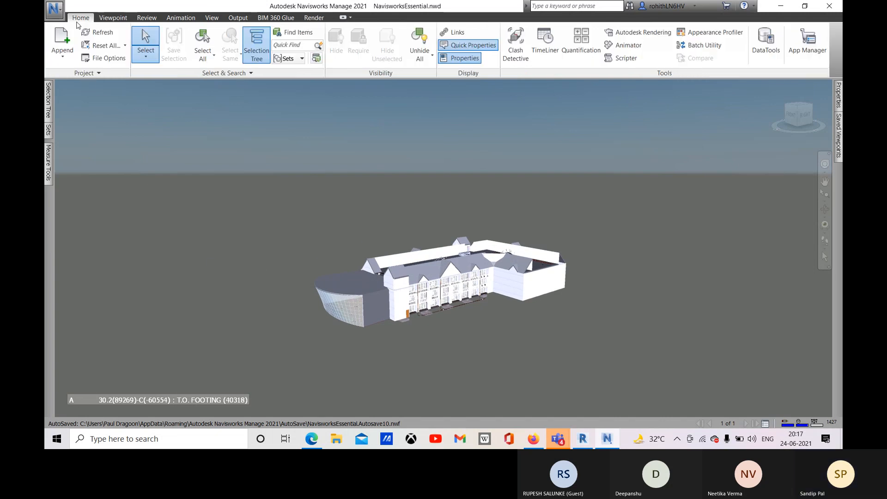
left_click(725, 379)
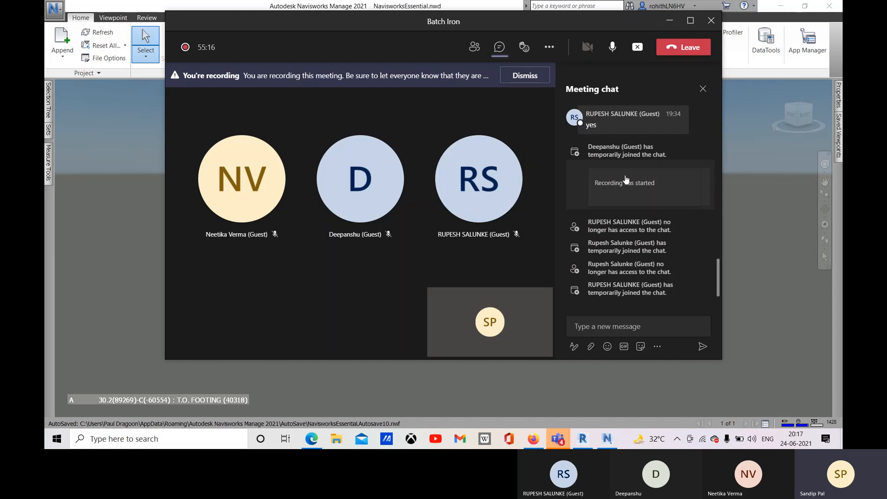
left_click(547, 50)
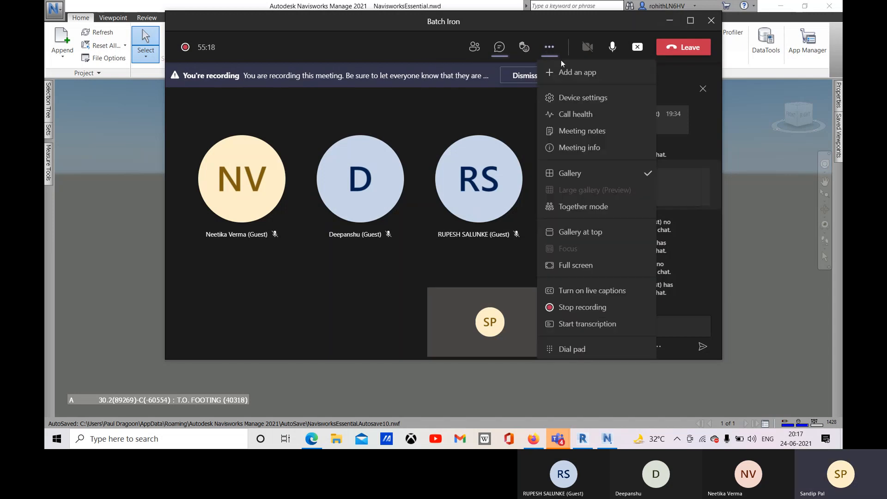